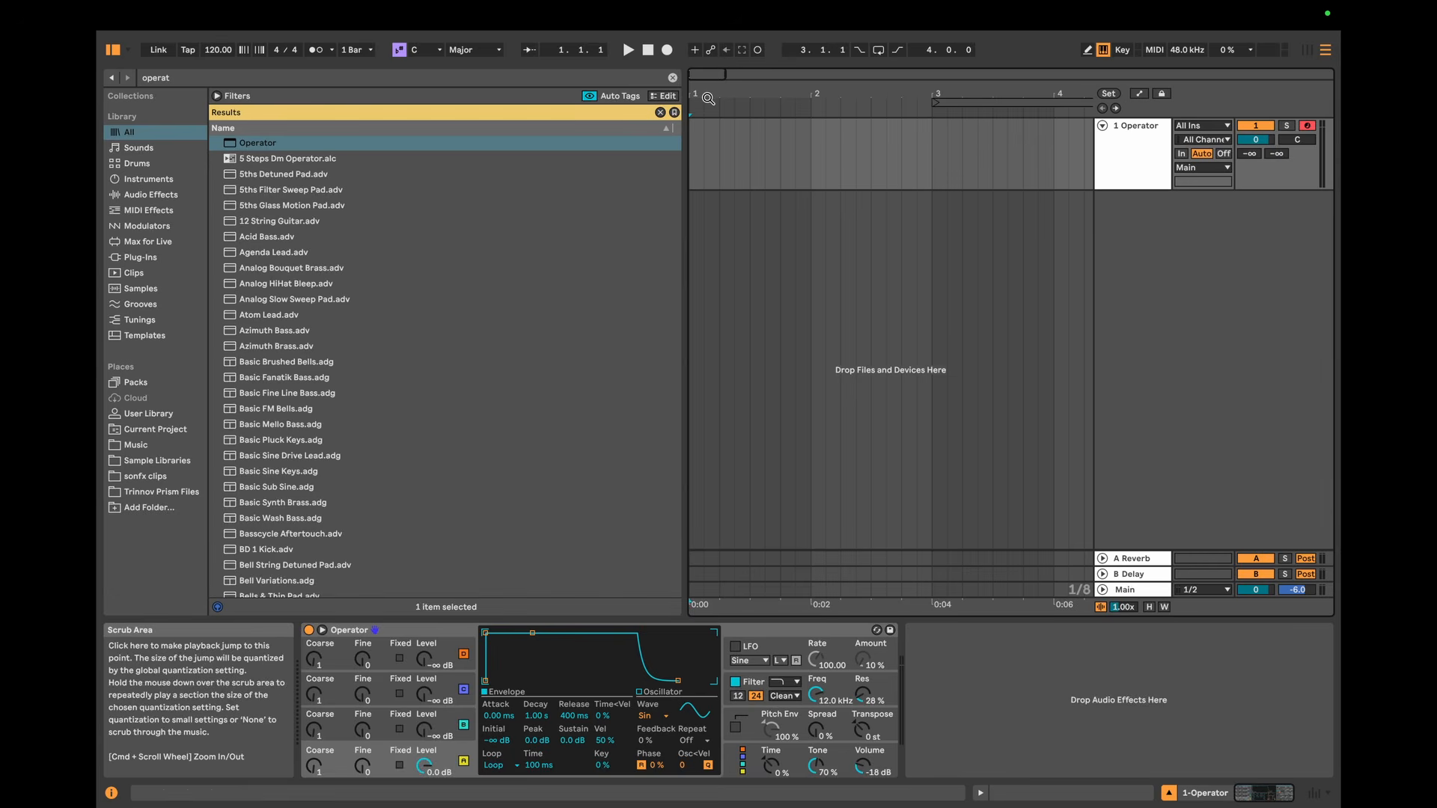
# Step: Measure the duration of the eighth note from 1.1.3 to 1.2.1 on the Operator track in the arrangement
pyautogui.moveTo(707, 95); pyautogui.dragTo(708, 108)
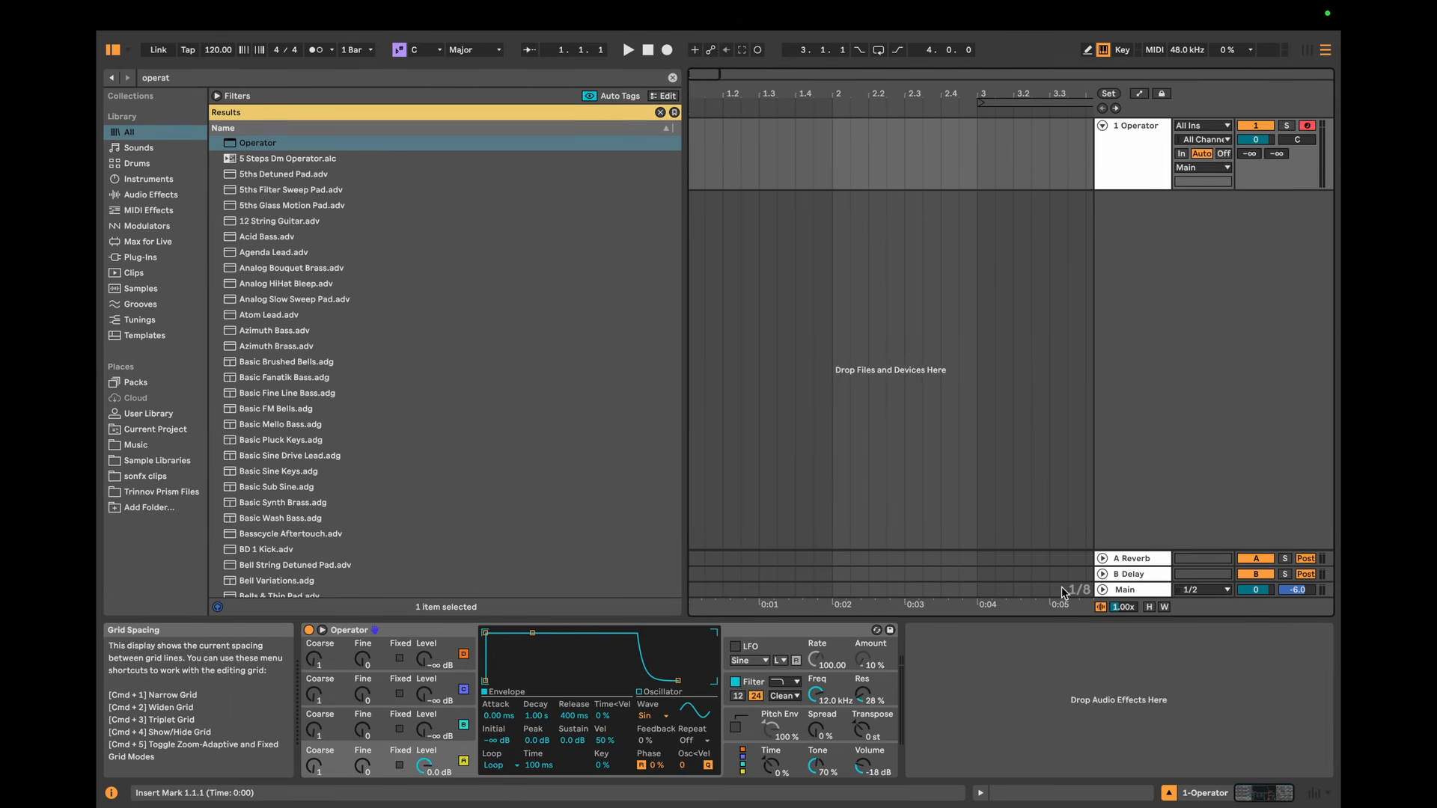
pyautogui.moveTo(708, 159); pyautogui.dragTo(717, 156)
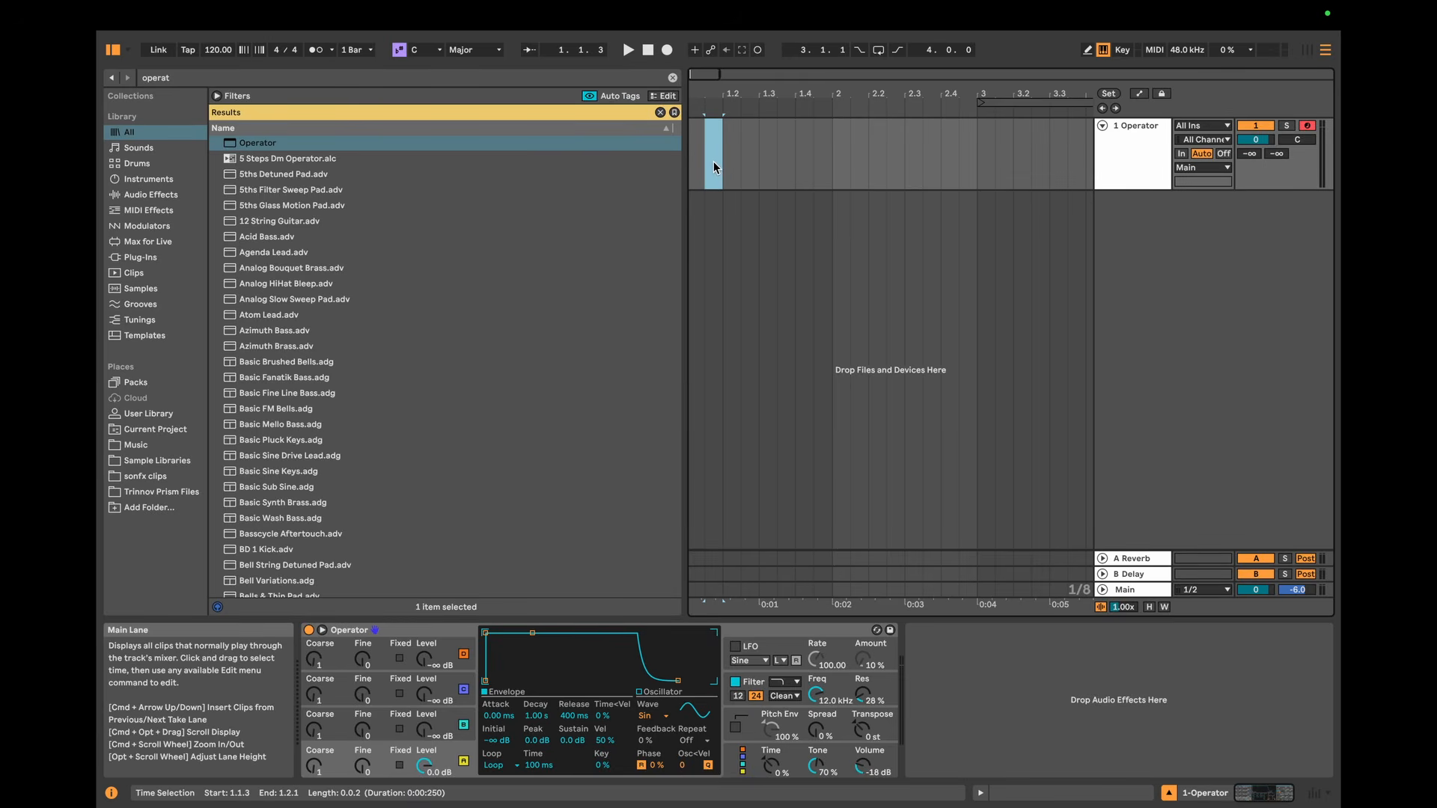
# Step: Switch to Session View and set oscillator A's volume envelope decay to 250 ms and sustain to -inf dB
pyautogui.press('Tab')
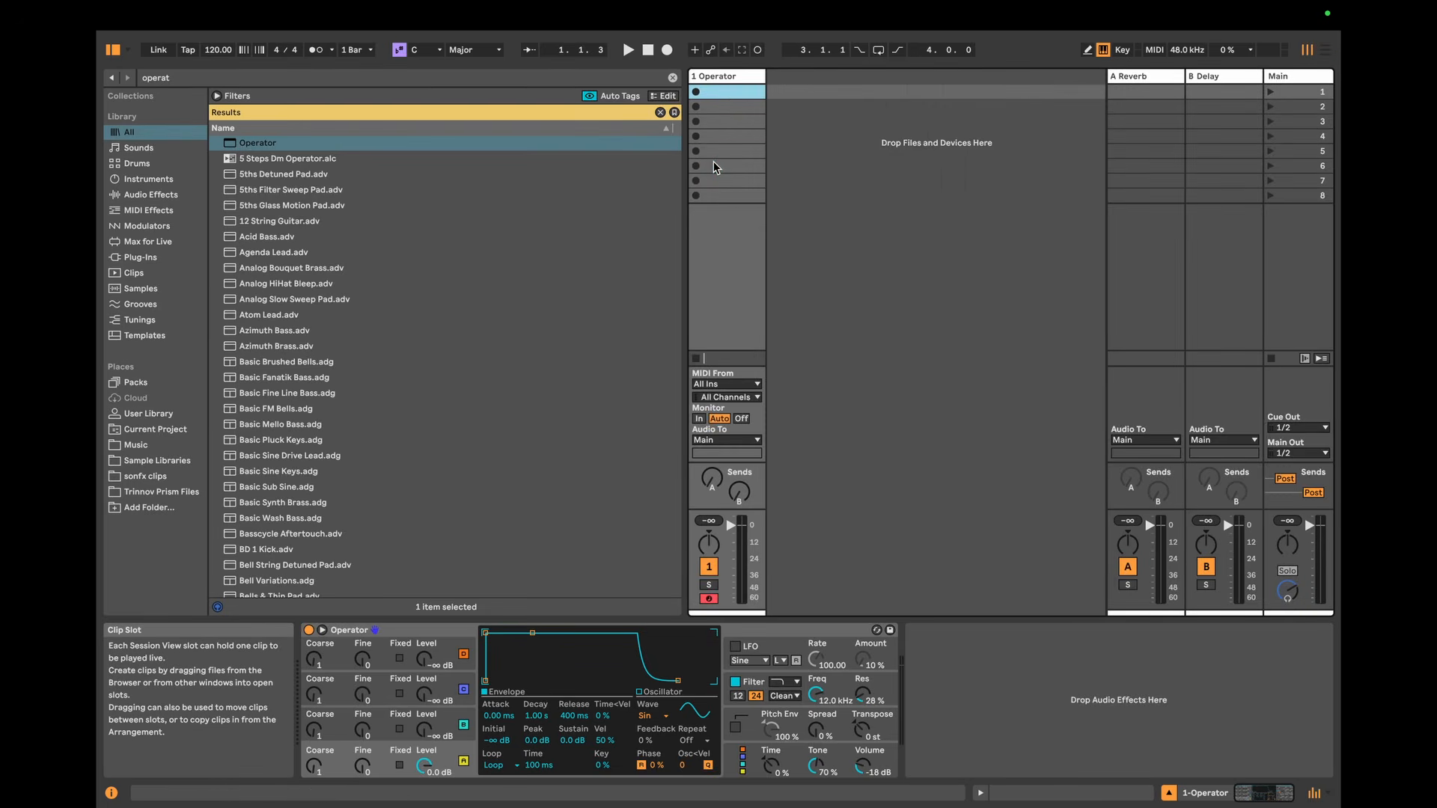
pyautogui.click(532, 717)
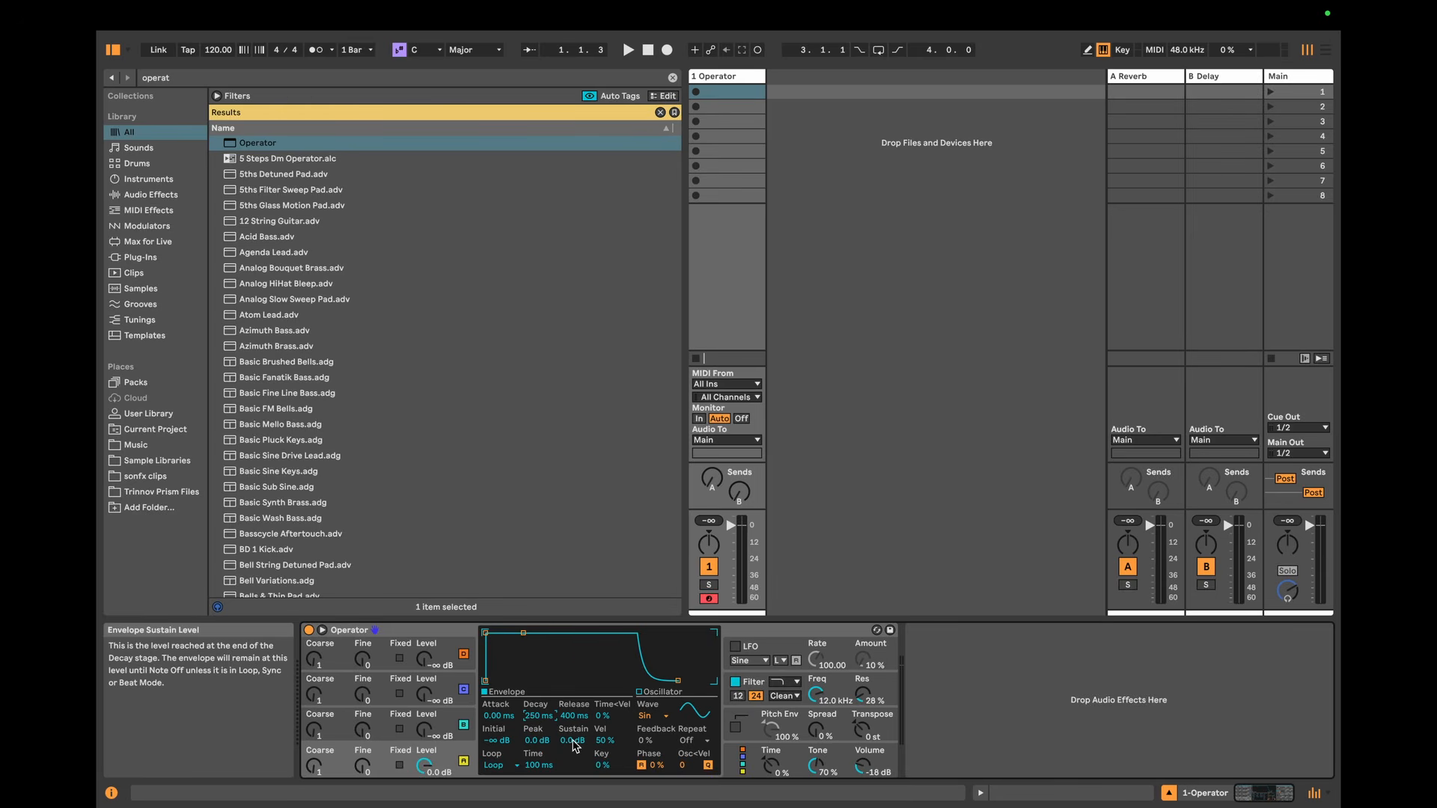
pyautogui.moveTo(573, 741); pyautogui.dragTo(573, 793)
# Step: Create a two-bar looping MIDI clip in the Operator track's first slot with one A#2 note held legato across it
pyautogui.doubleClick(733, 94)
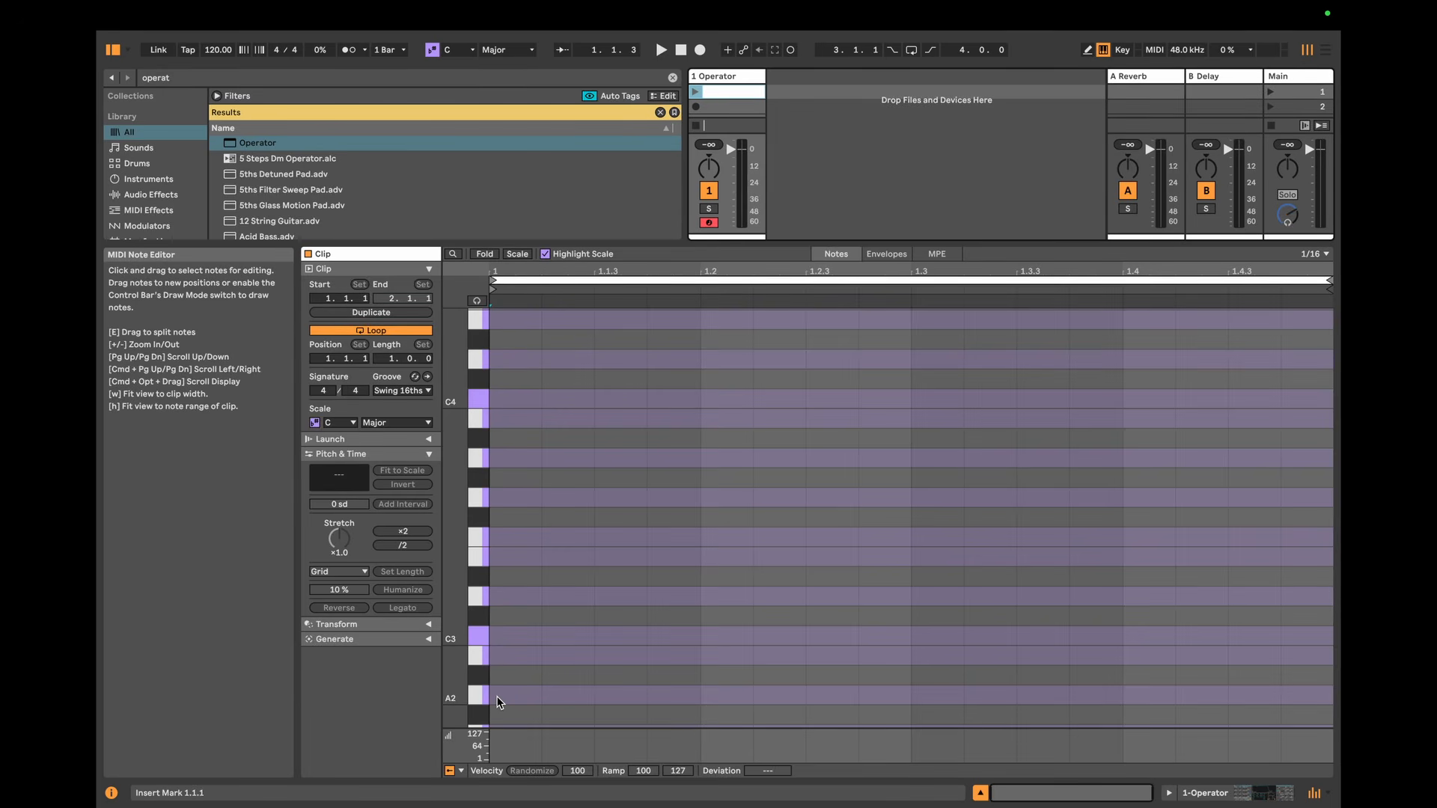
pyautogui.doubleClick(511, 675)
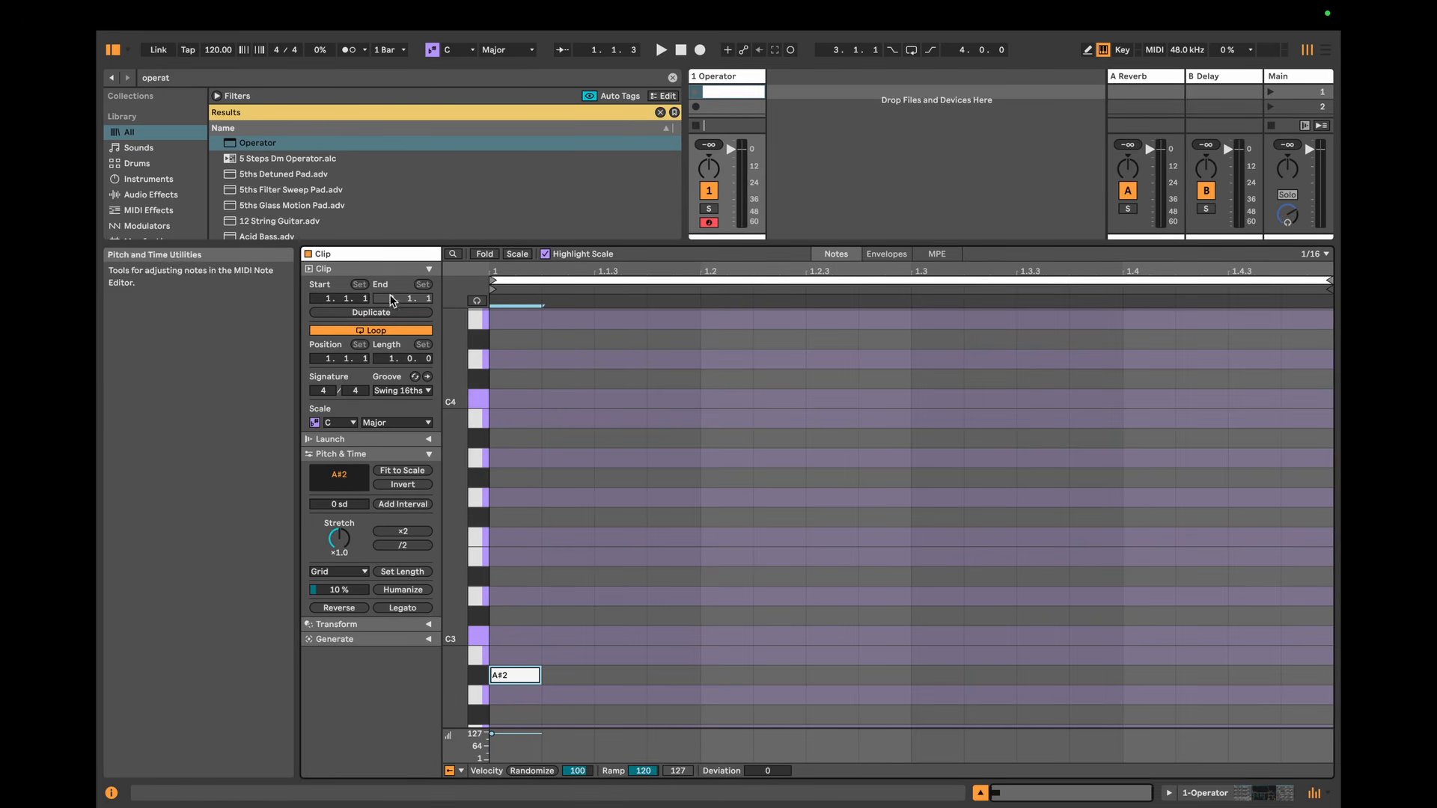
pyautogui.moveTo(395, 362); pyautogui.dragTo(395, 356)
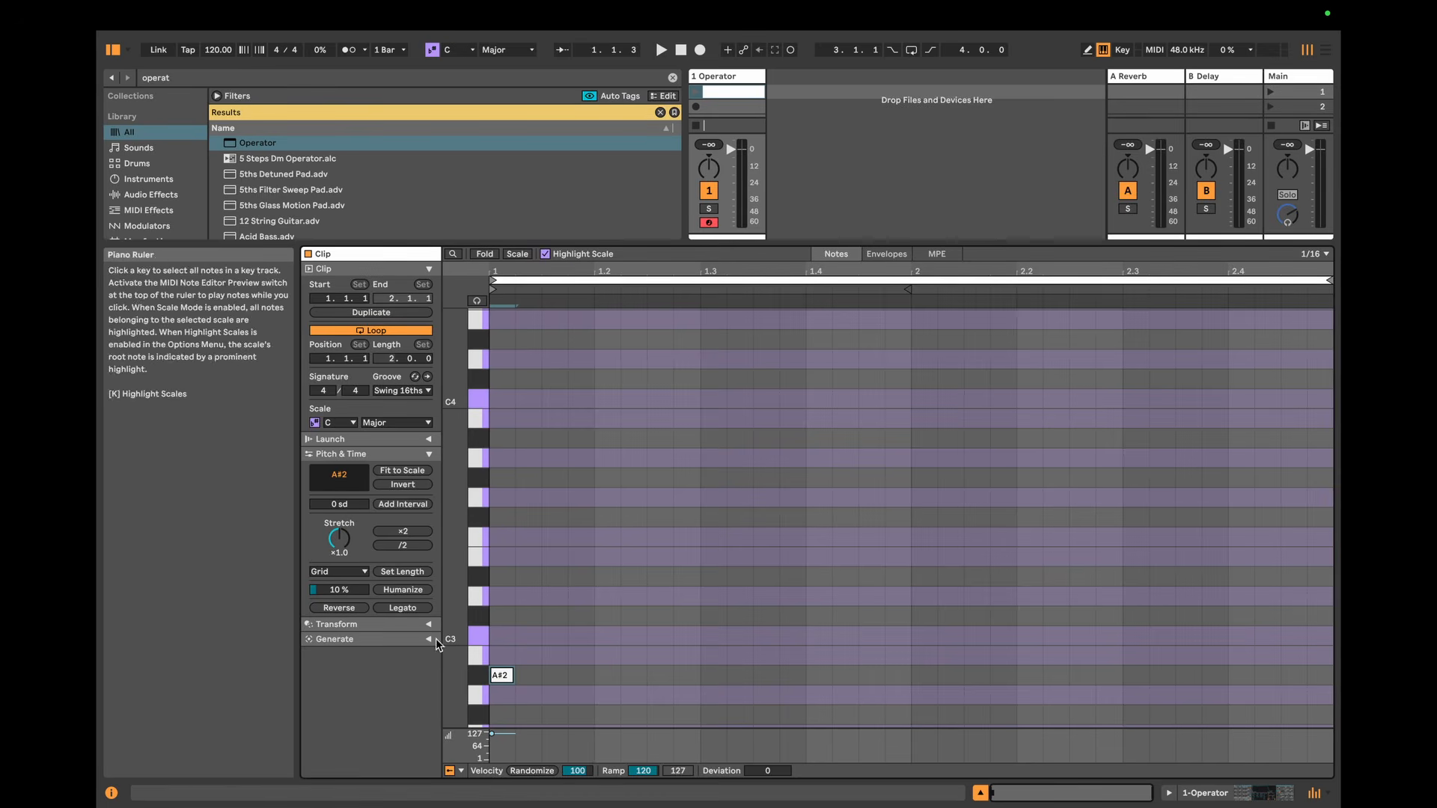
pyautogui.click(403, 608)
# Step: Set oscillator A's envelope loop time to 0.20 ms and launch the Operator clip to audition it
pyautogui.click(1191, 790)
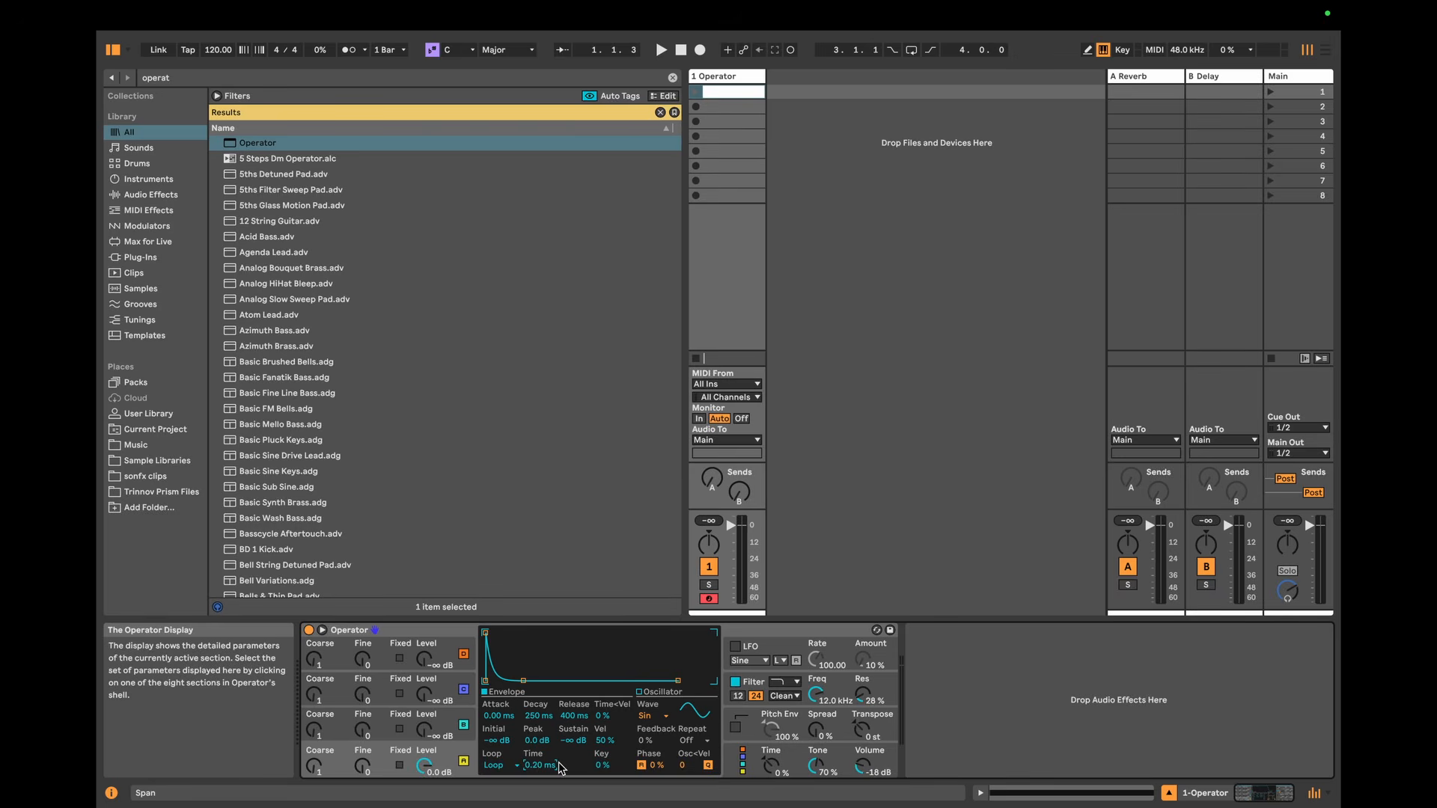
pyautogui.click(921, 289)
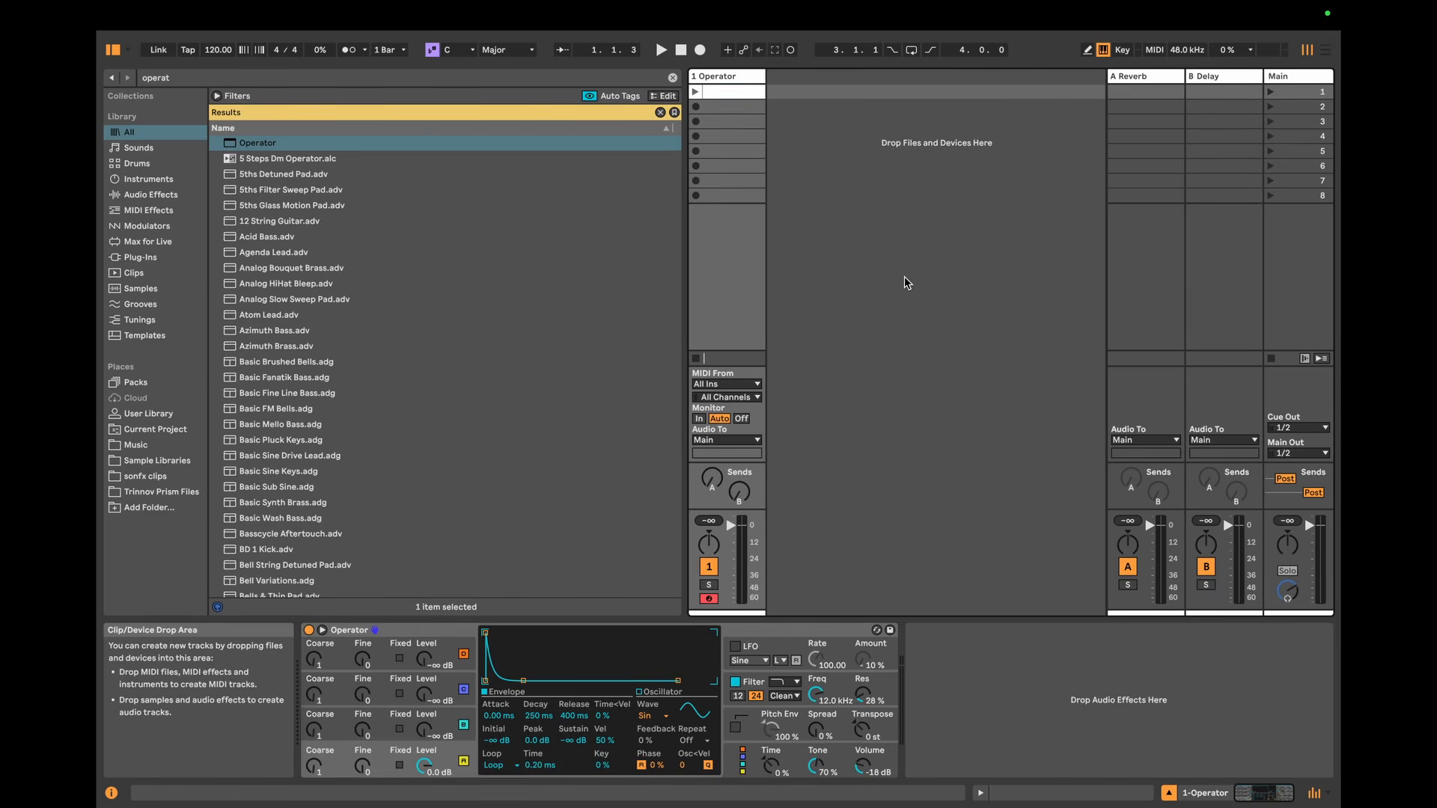
pyautogui.click(544, 763)
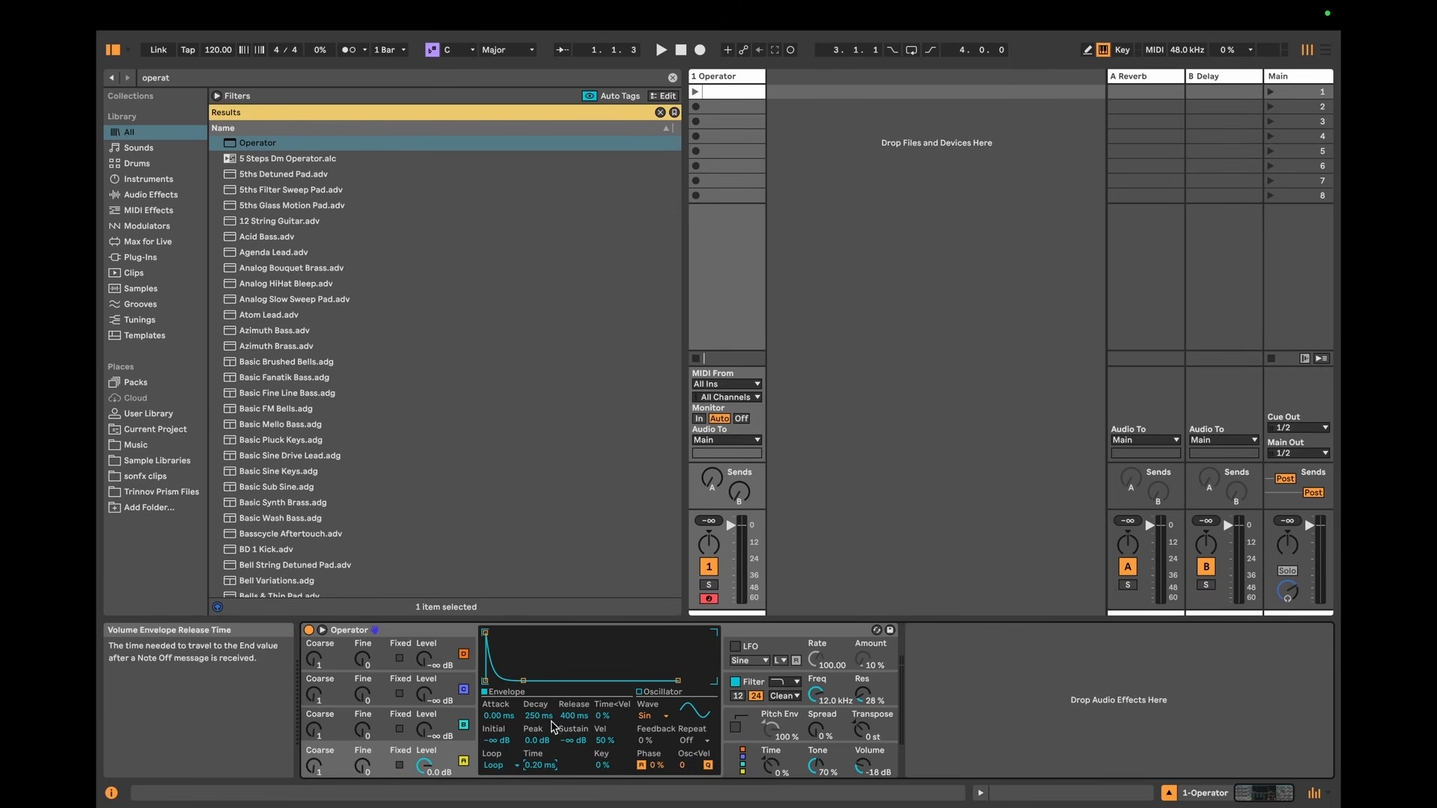
pyautogui.click(695, 92)
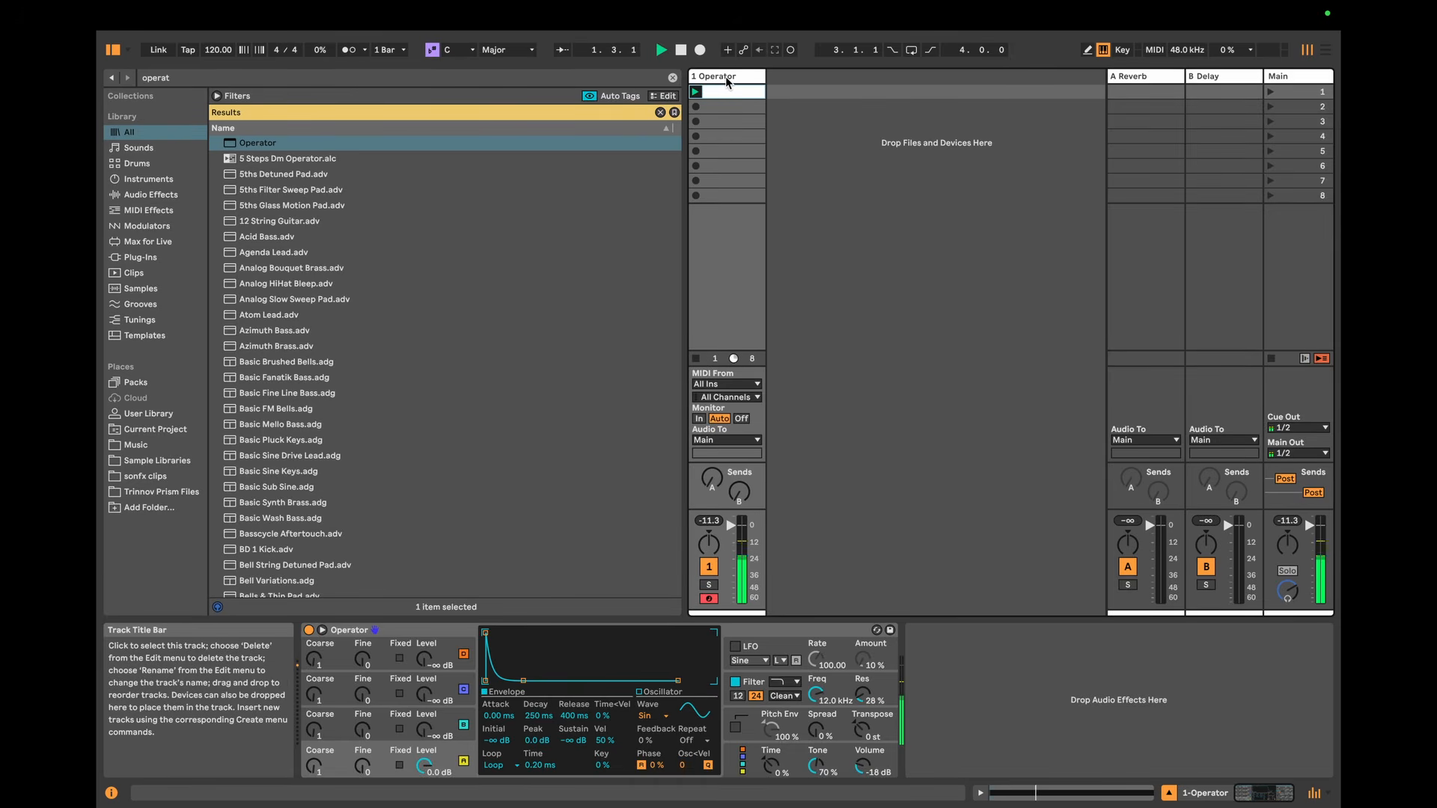
# Step: Search the browser for "808 kit" and load Kit-808 Classic.adg onto a new track beside Operator
pyautogui.hotkey('ctrl', 'f')
pyautogui.write('808')
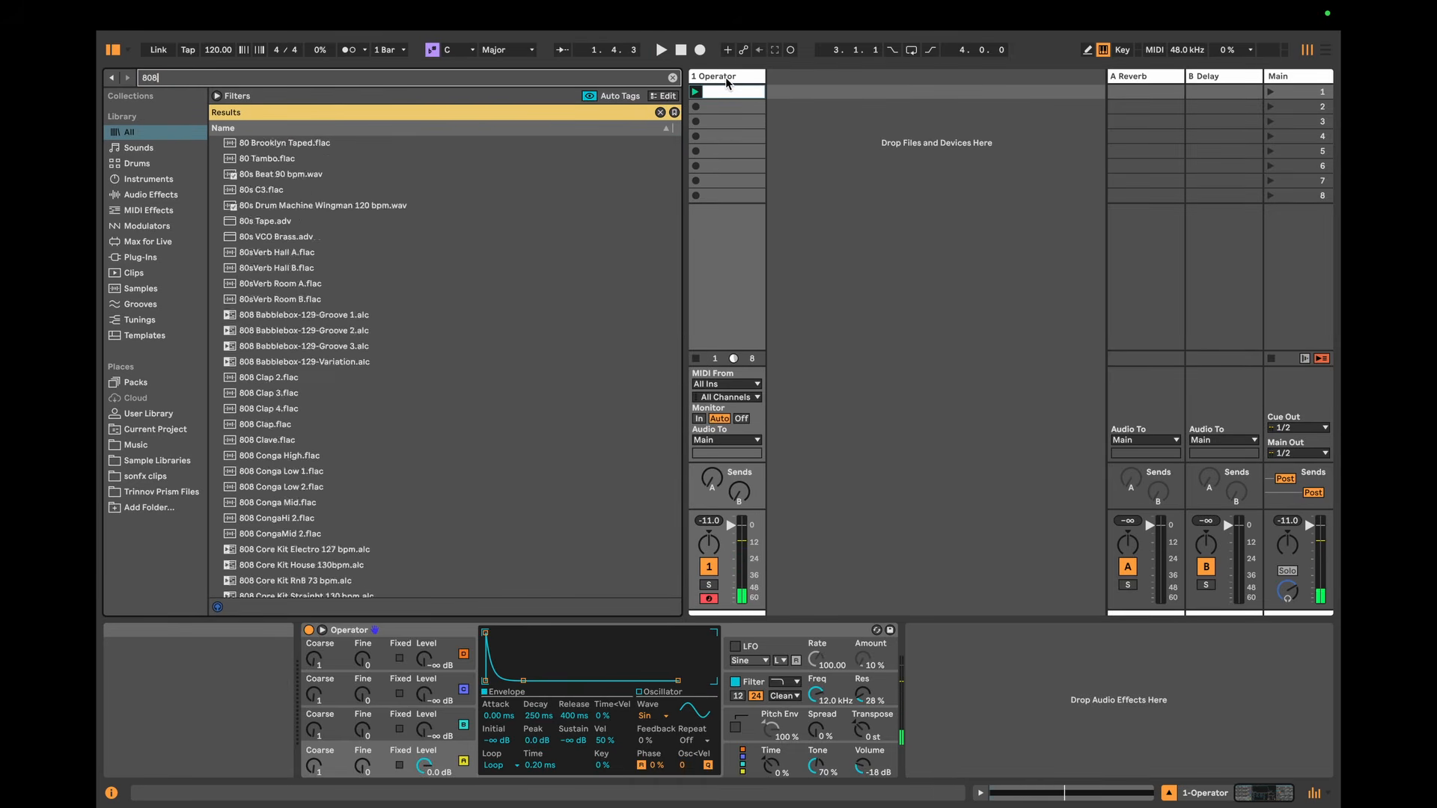
pyautogui.write(' kit')
pyautogui.moveTo(240, 235); pyautogui.dragTo(806, 96)
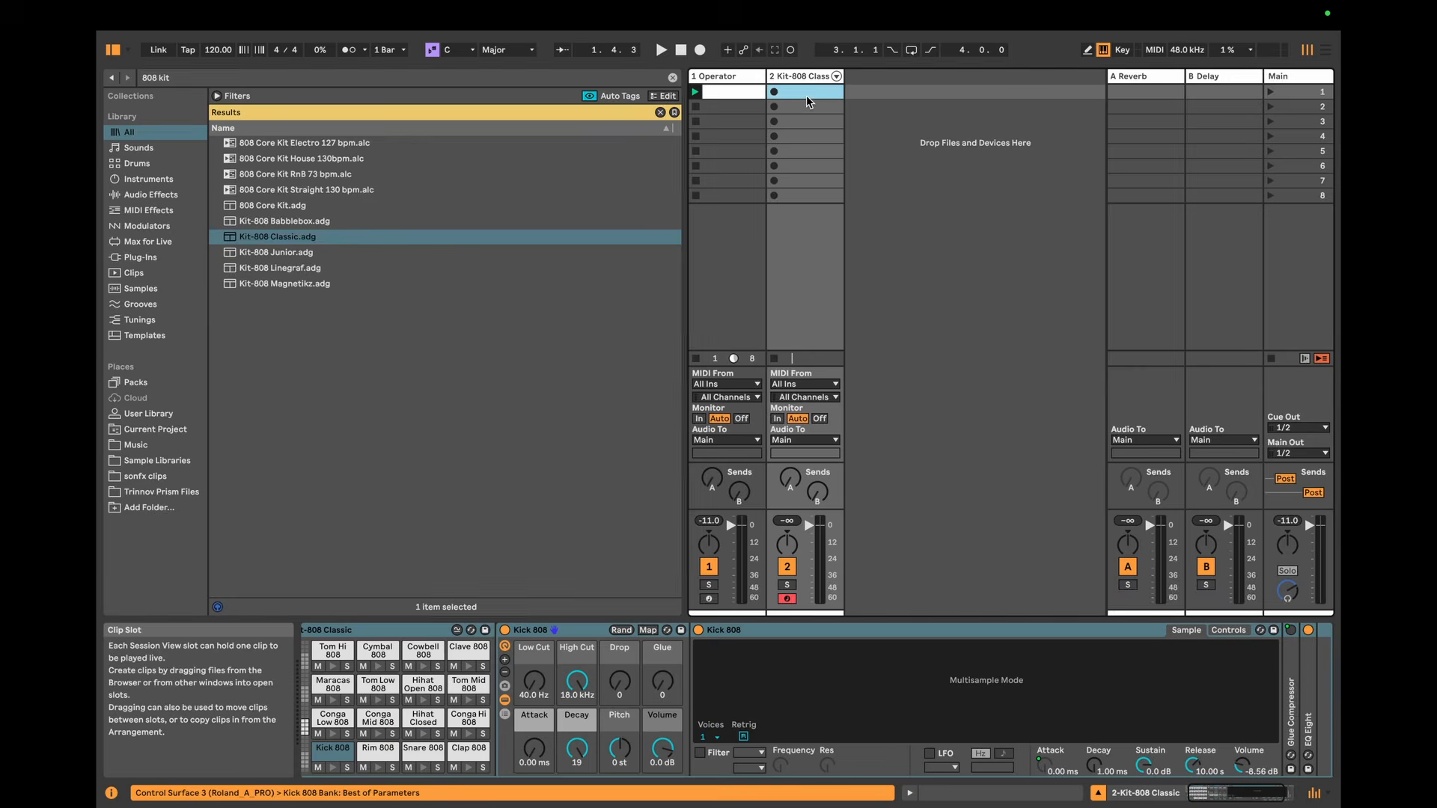
# Step: Create a clip on the 808 track with a Kick 808 note on the first beat and loop only that beat
pyautogui.doubleClick(805, 96)
pyautogui.doubleClick(551, 613)
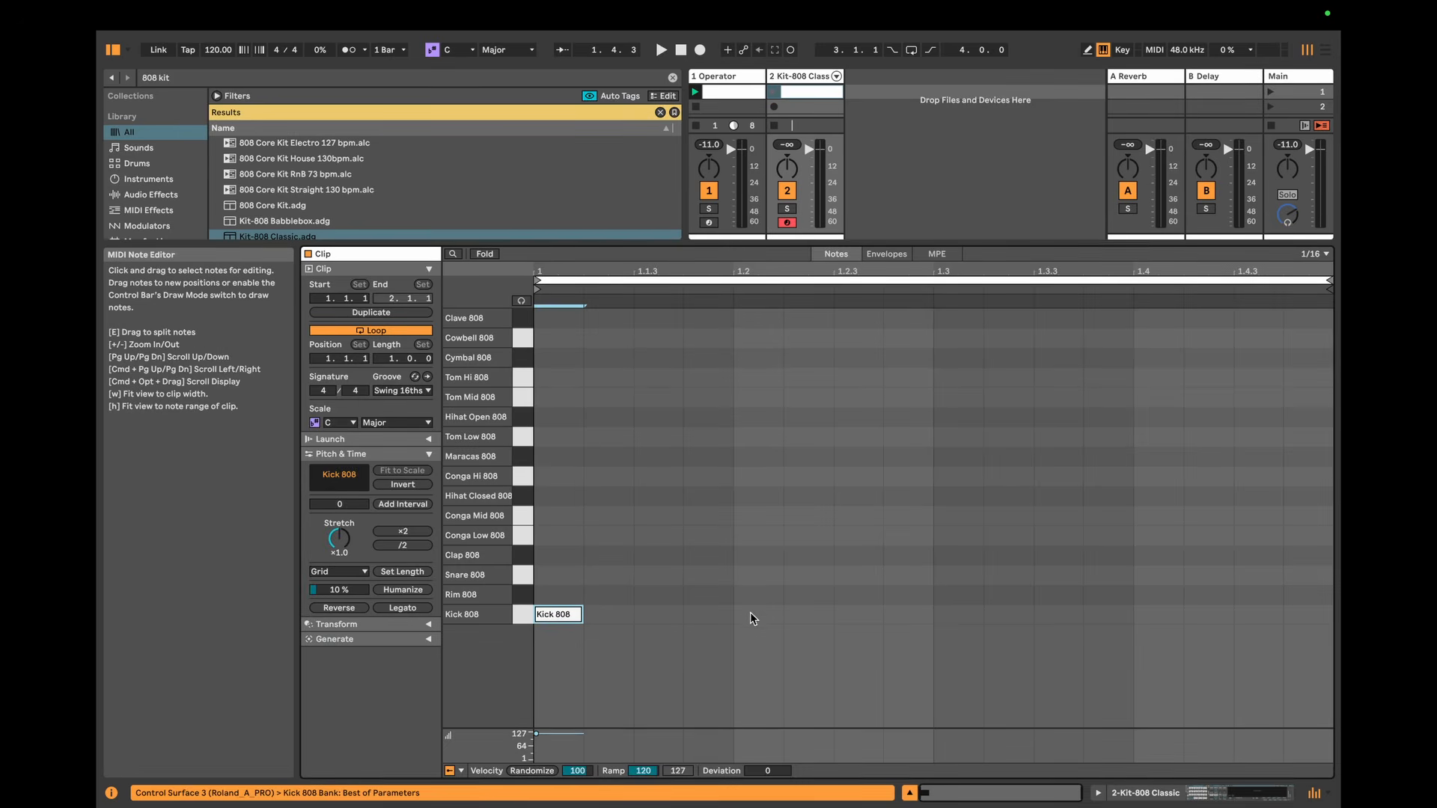
pyautogui.moveTo(727, 618); pyautogui.dragTo(545, 609)
pyautogui.press('super+l')
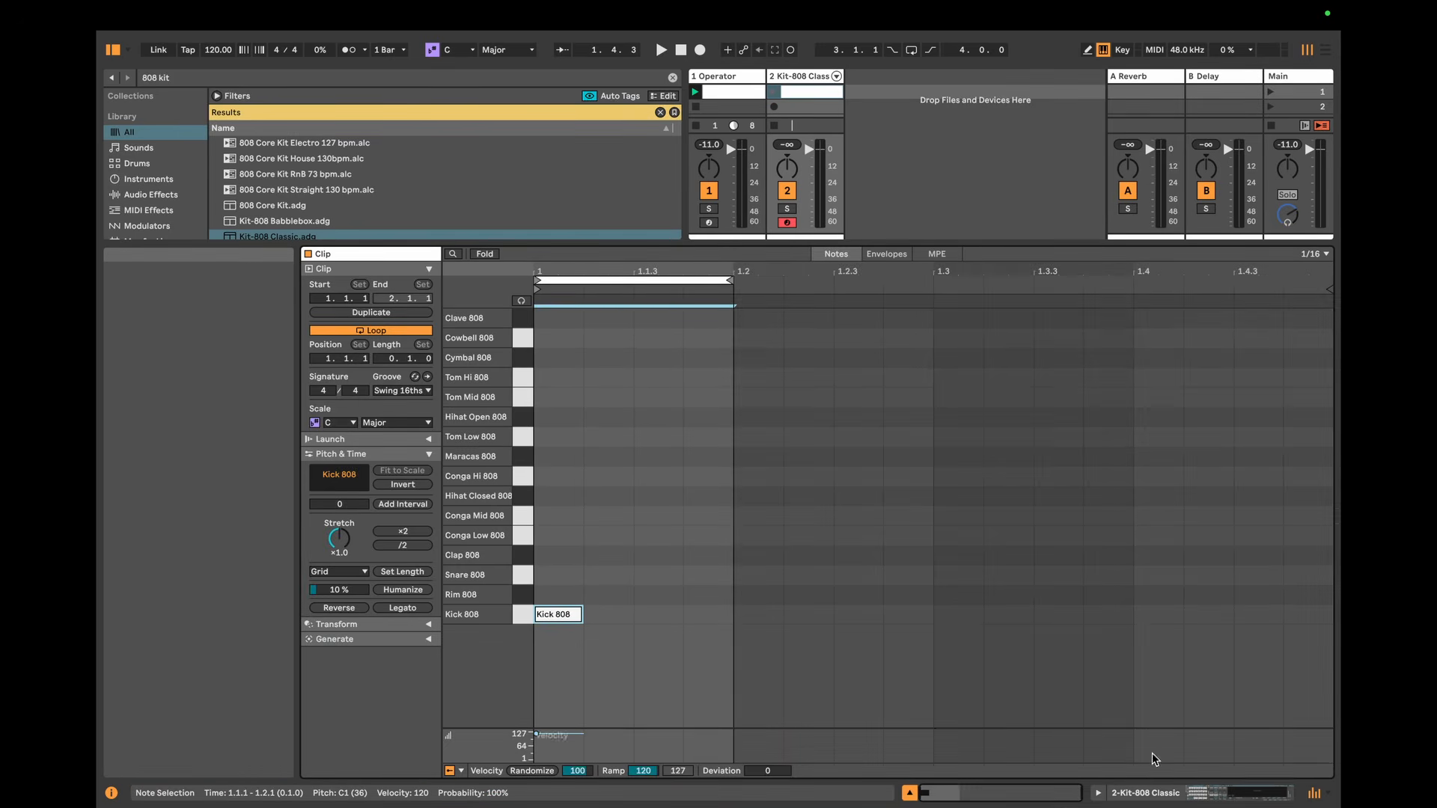
# Step: Set the Kick 808 rack's Decay macro to 10 and launch the kick clip together with the Operator clip
pyautogui.click(1187, 796)
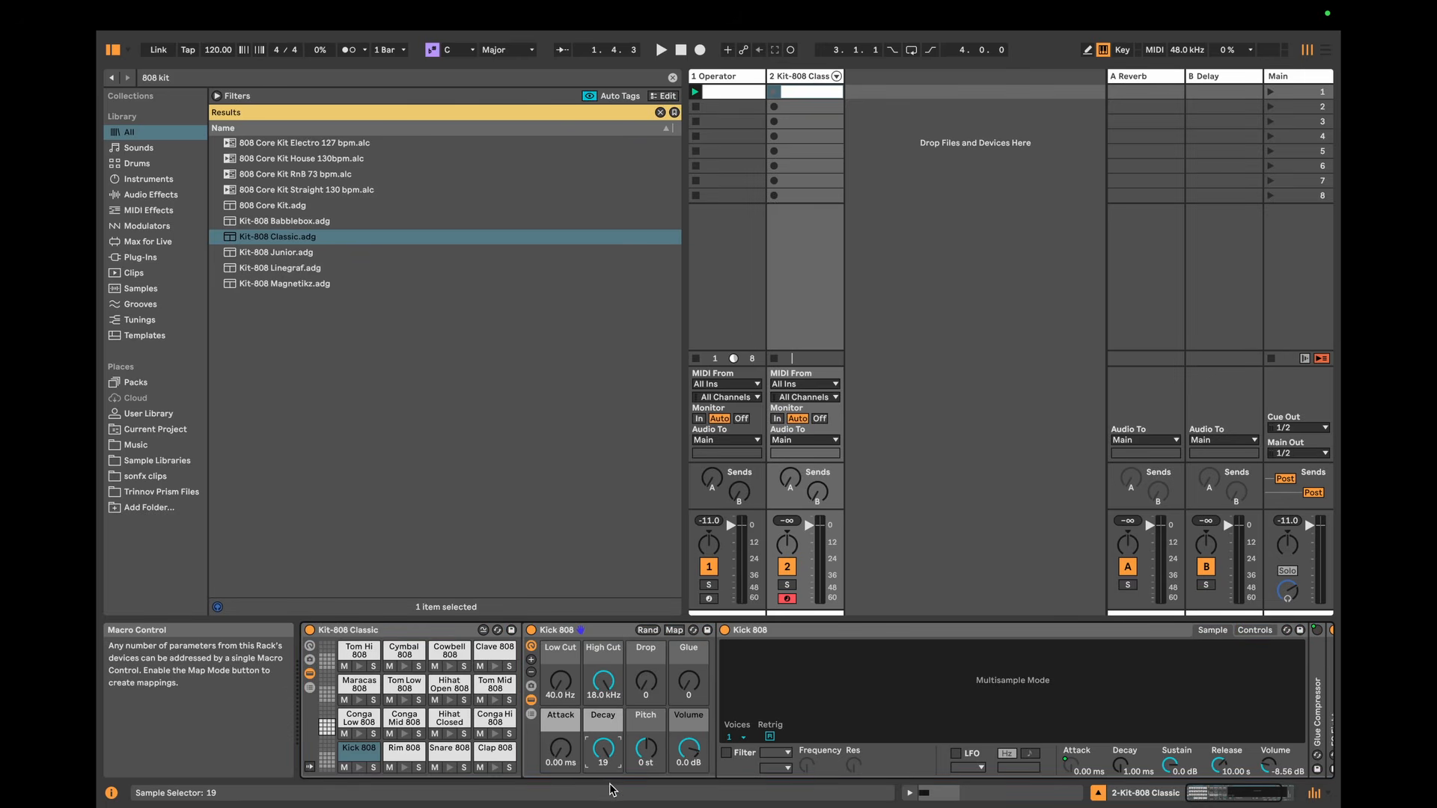
pyautogui.moveTo(603, 748); pyautogui.dragTo(603, 750)
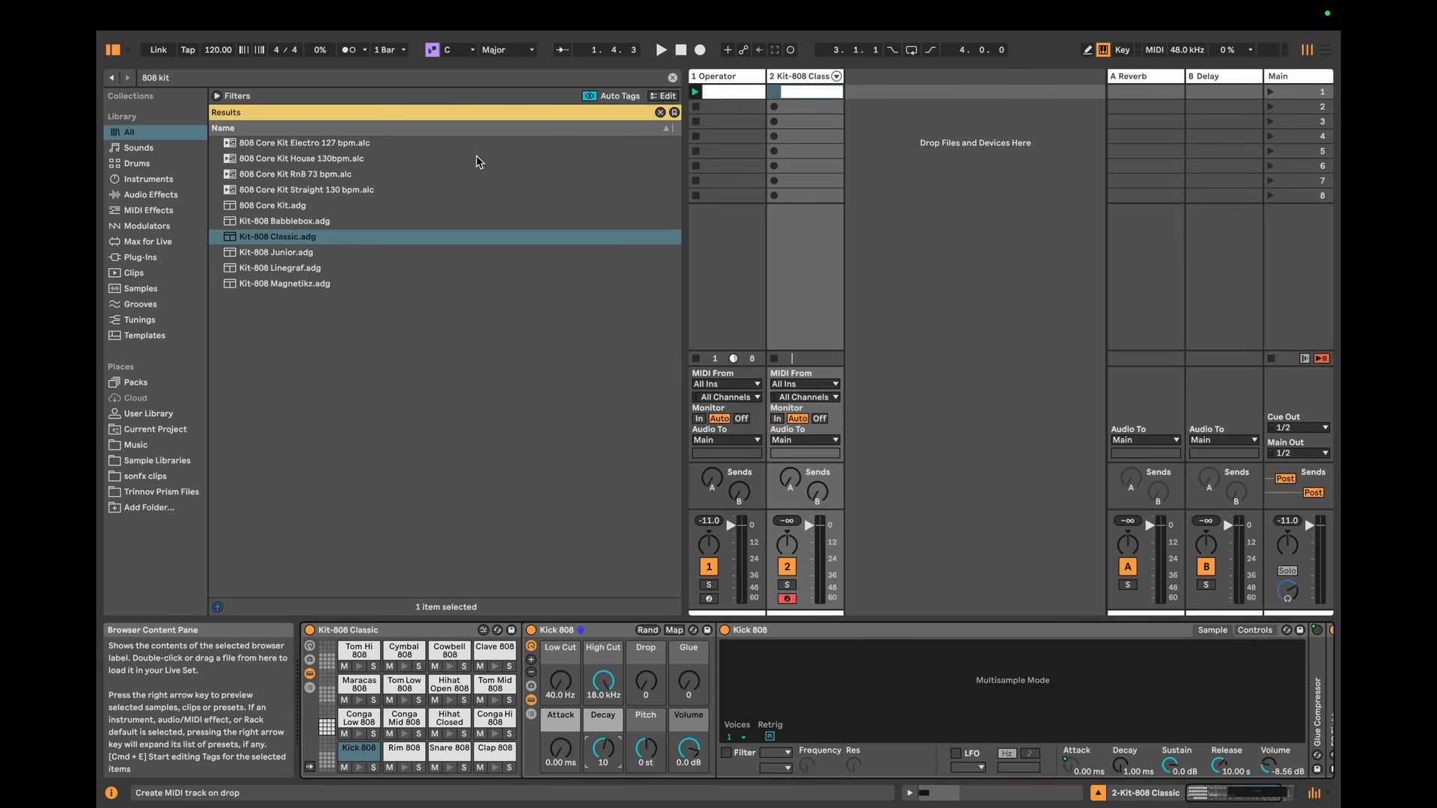
pyautogui.click(351, 52)
pyautogui.click(353, 52)
pyautogui.click(773, 92)
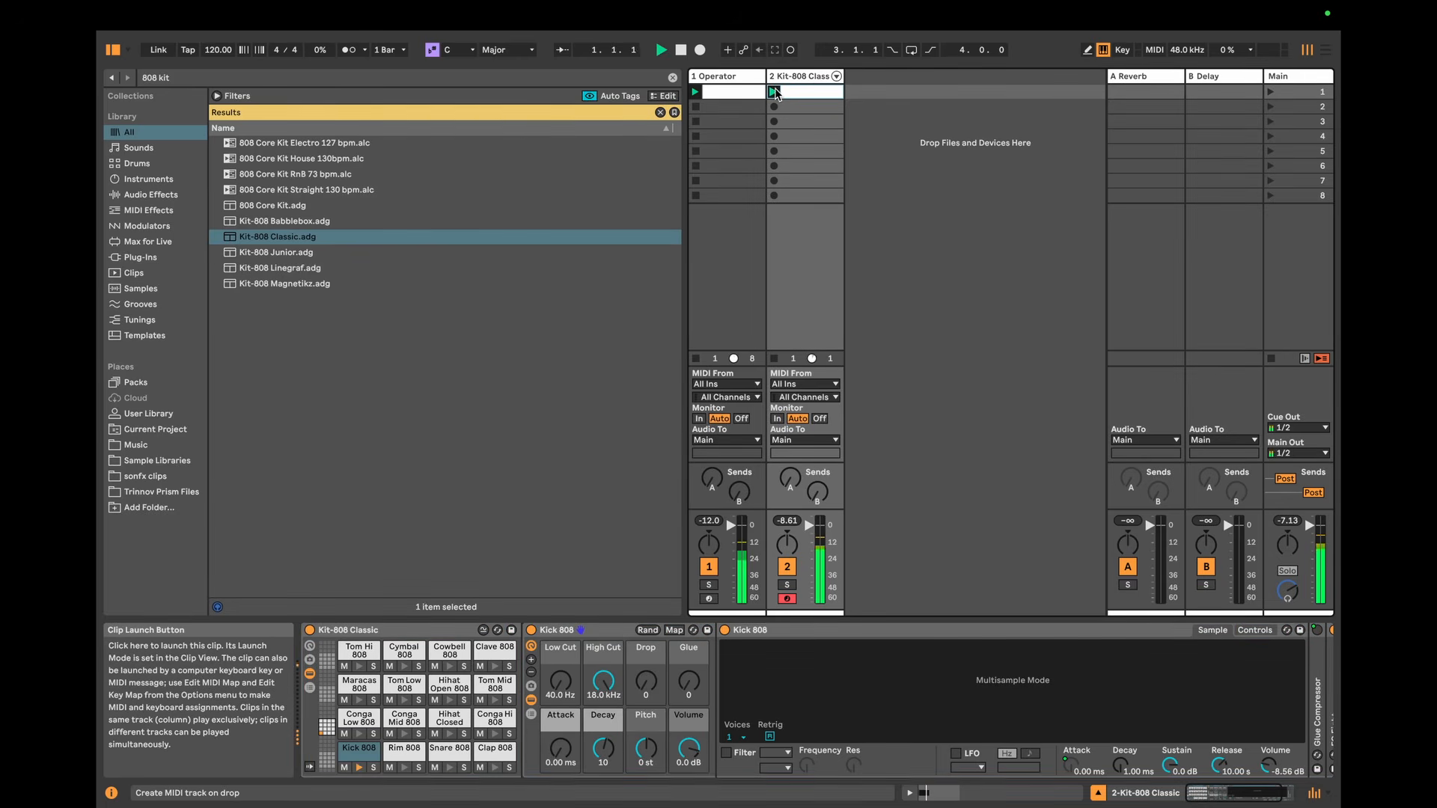
pyautogui.click(604, 747)
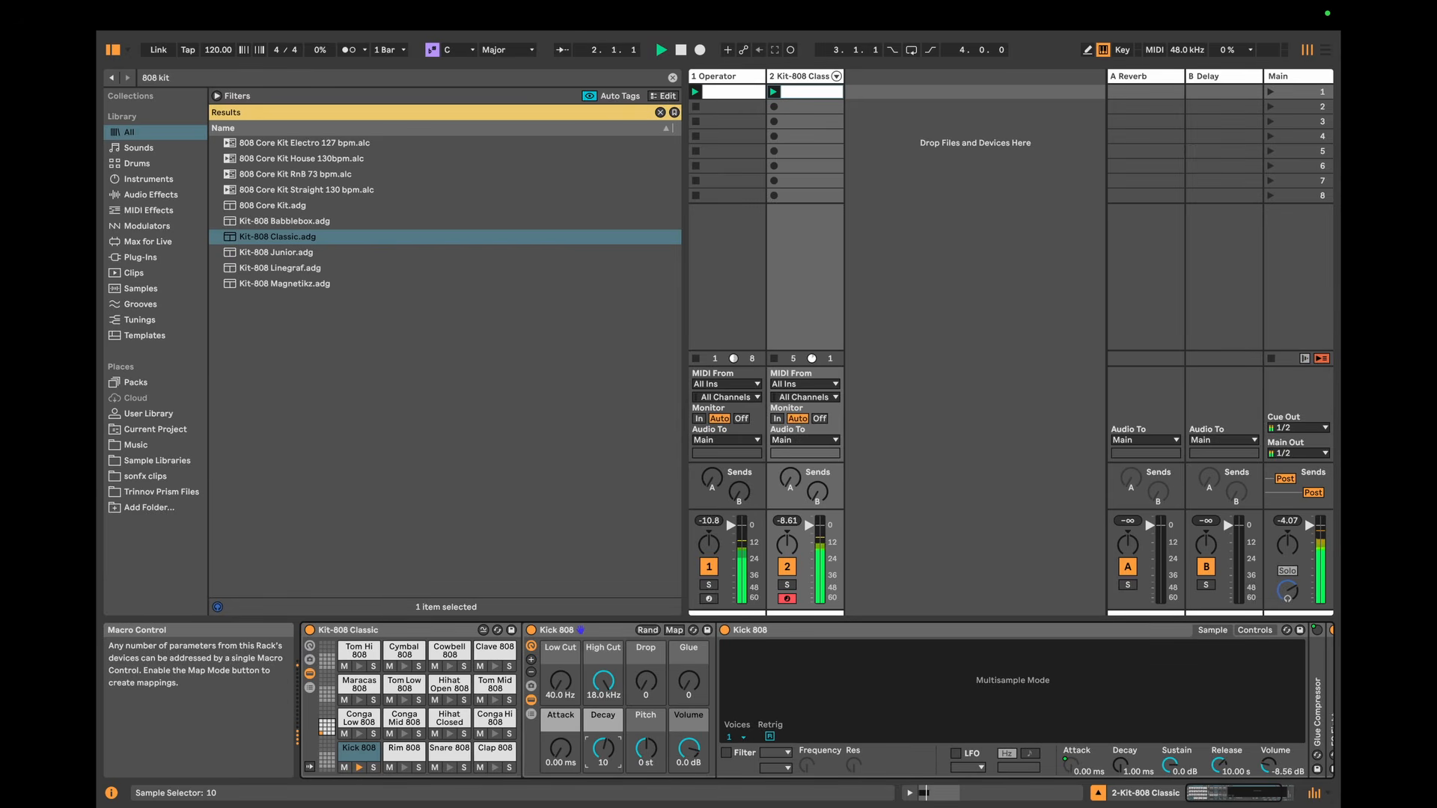
# Step: Set oscillator A's envelope loop time on the Operator track to 125 ms and audition the rhythm against the kick
pyautogui.click(743, 78)
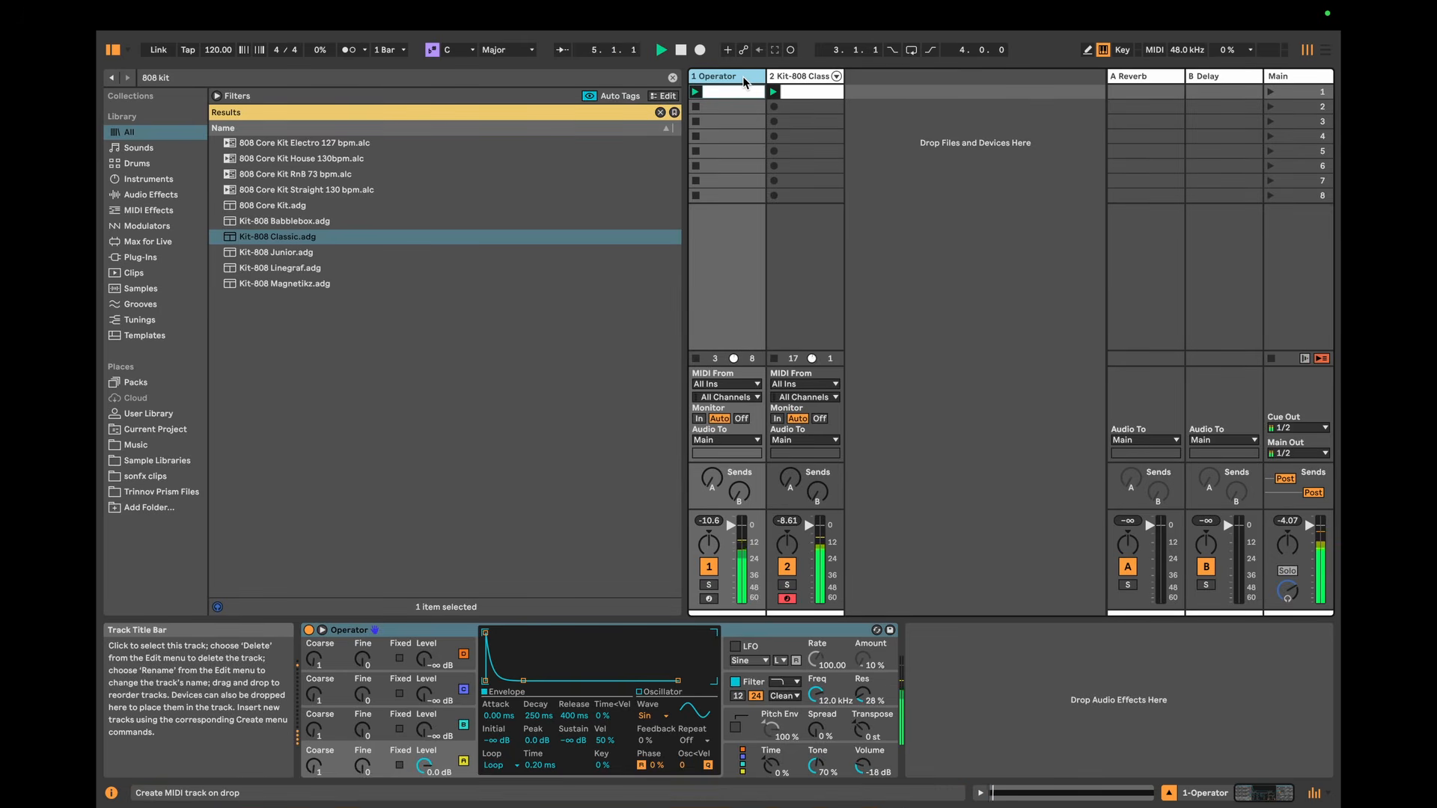
pyautogui.press('space')
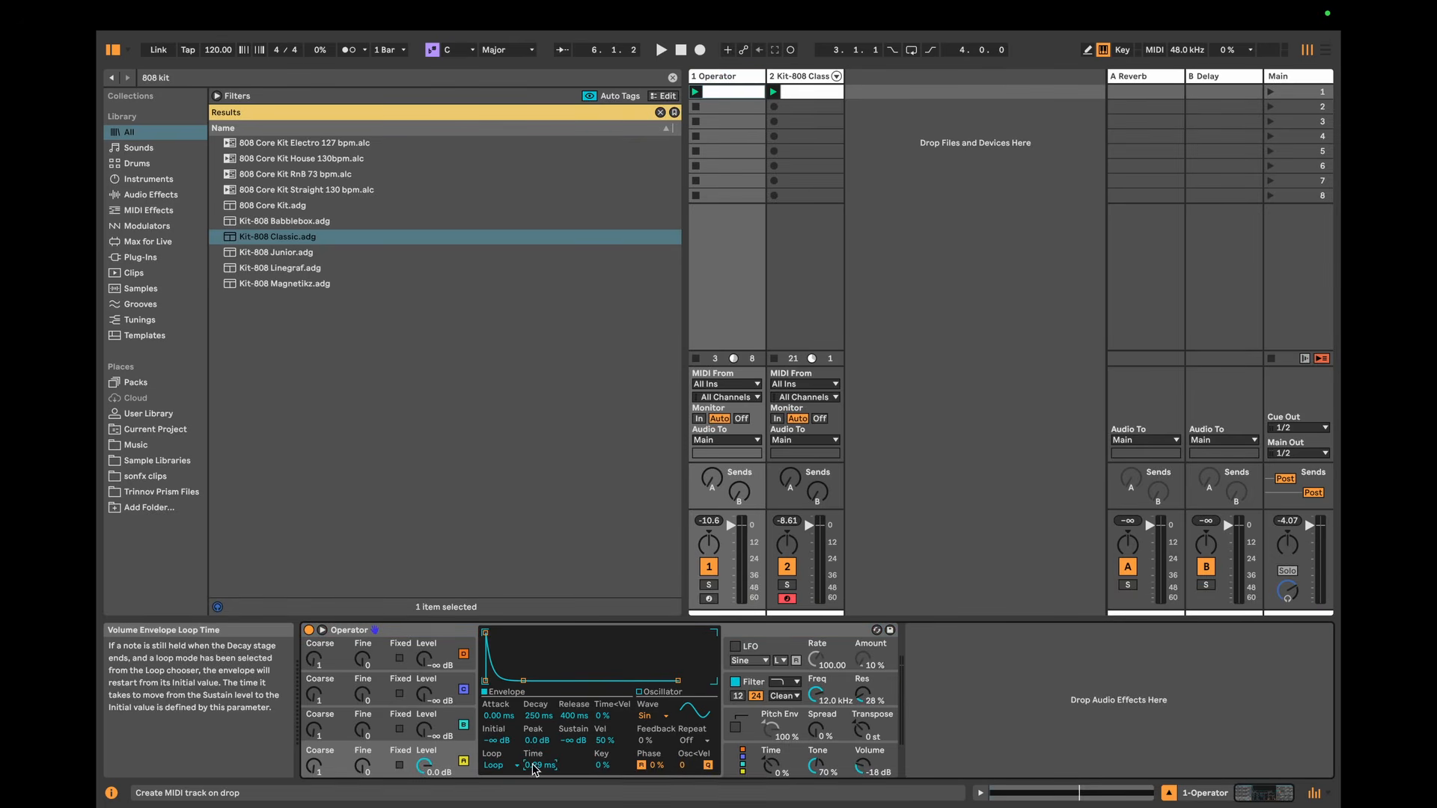
pyautogui.press('Return')
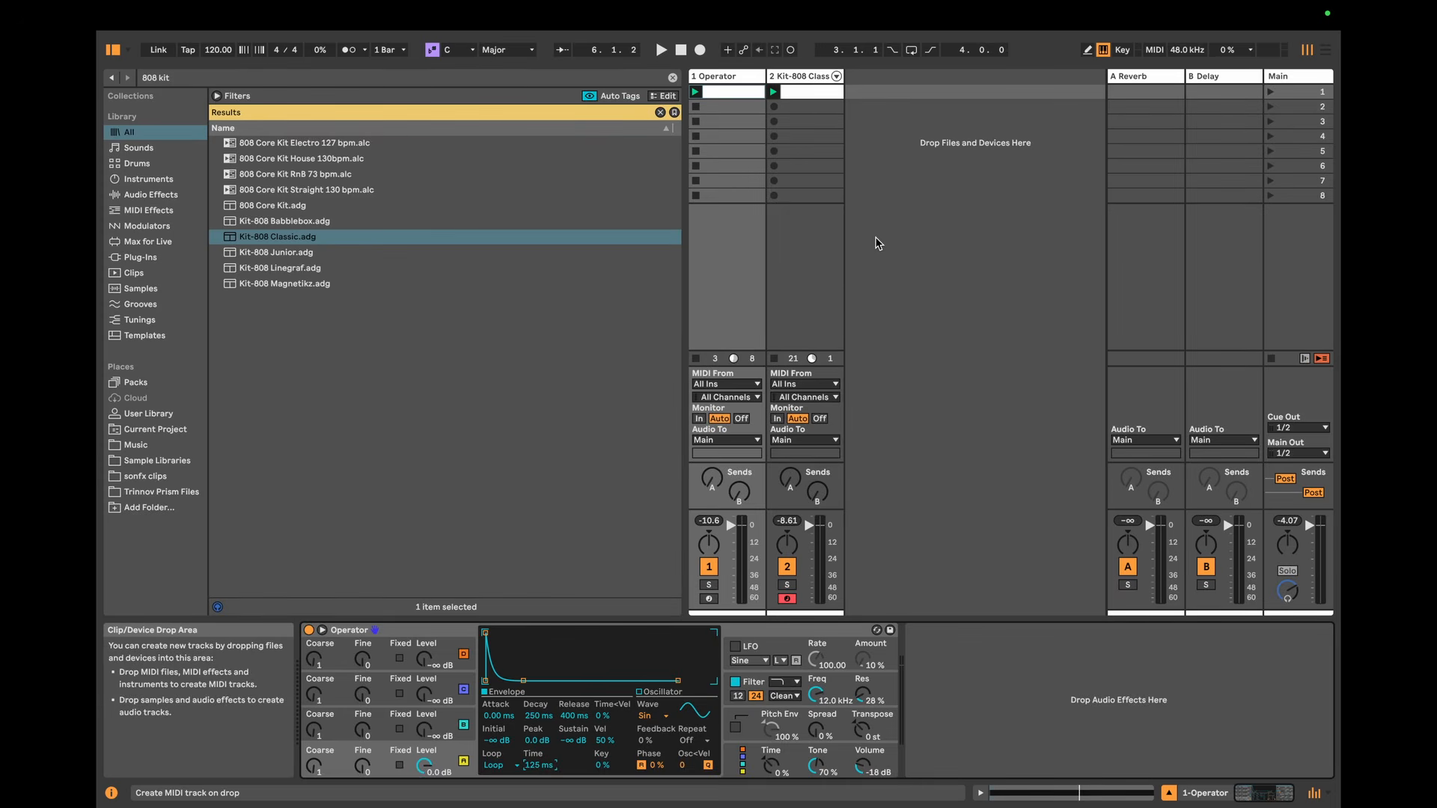
pyautogui.click(695, 93)
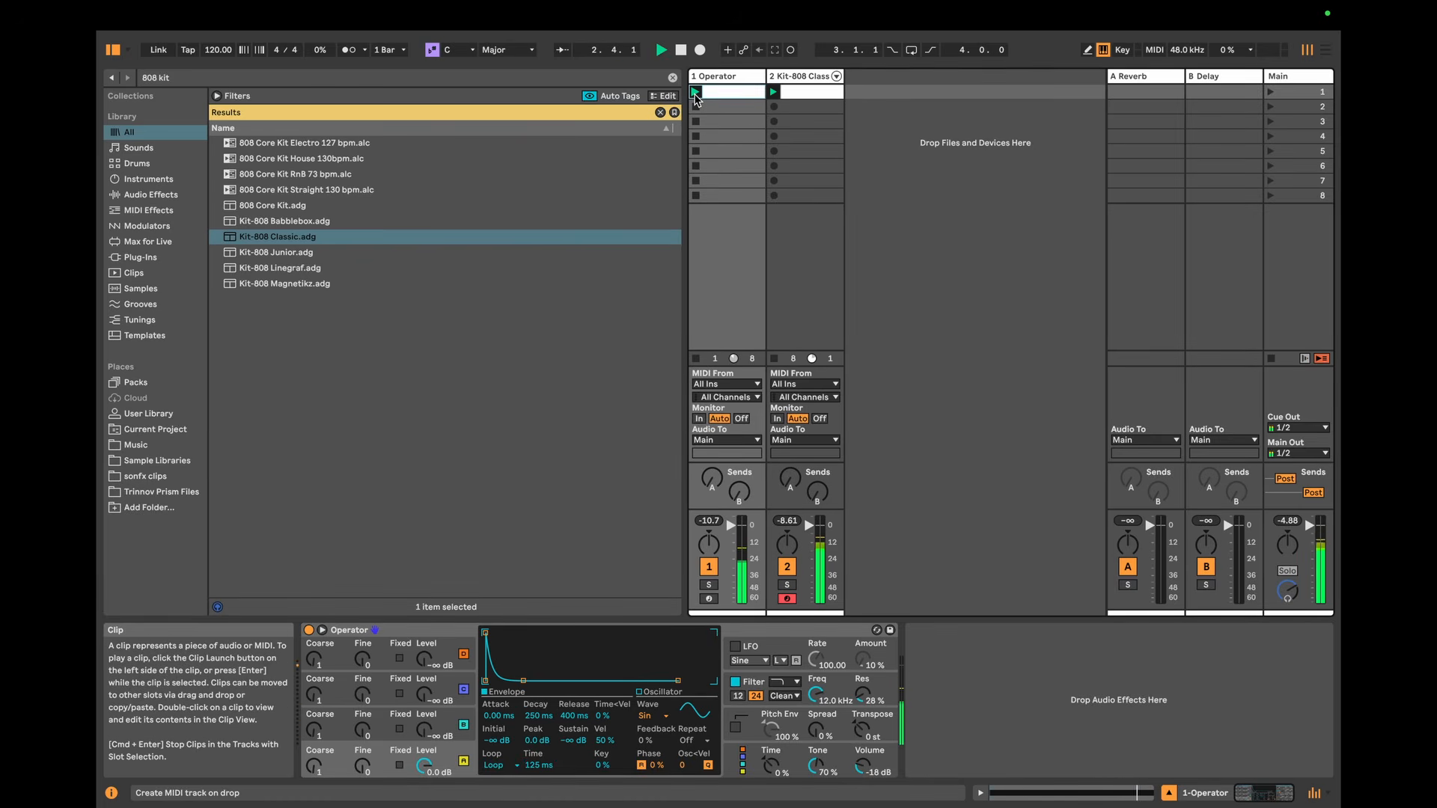
pyautogui.press('space')
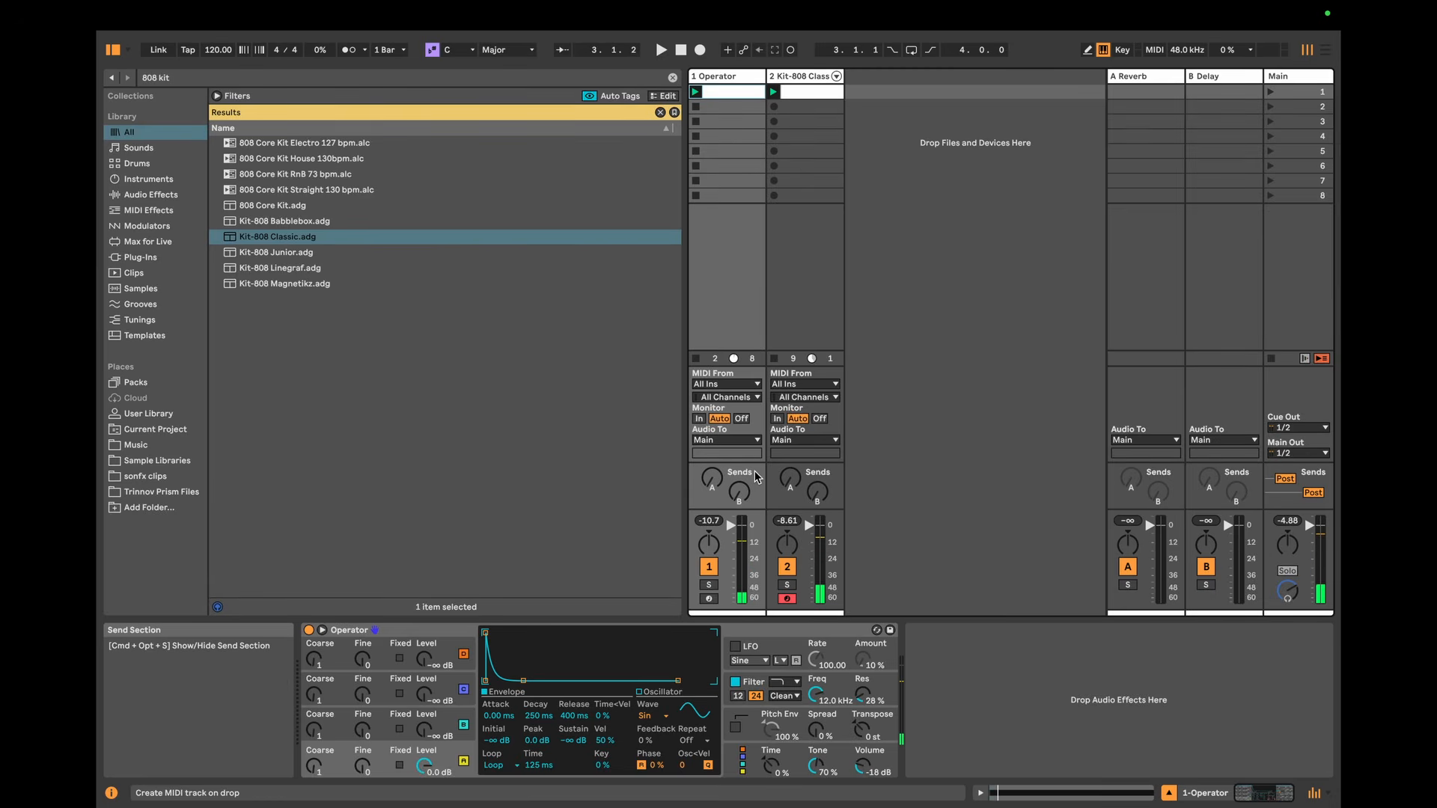
# Step: Set Operator's oscillator B to coarse frequency 2 with an output level of -27 dB
pyautogui.click(440, 721)
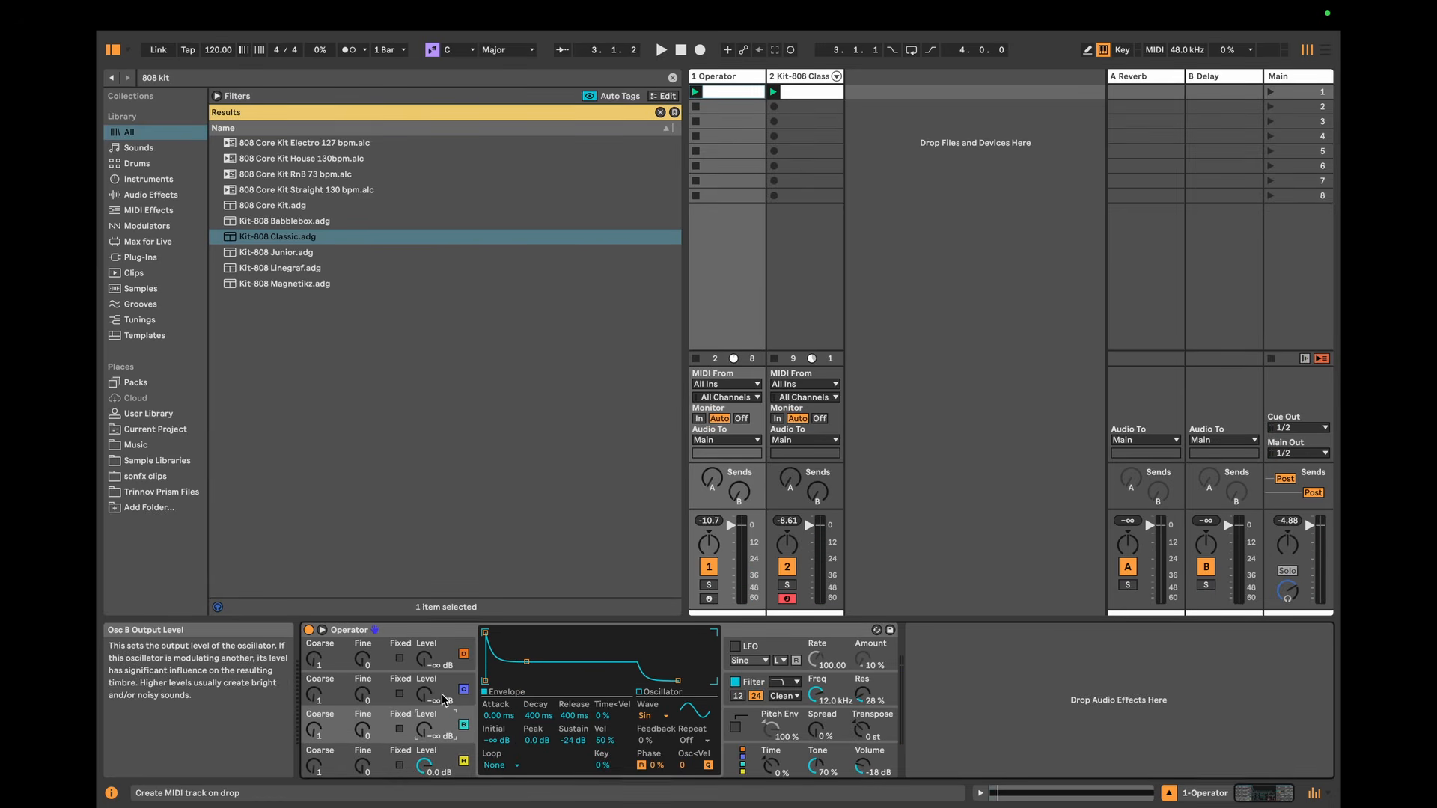
pyautogui.click(445, 688)
pyautogui.click(441, 649)
pyautogui.click(376, 724)
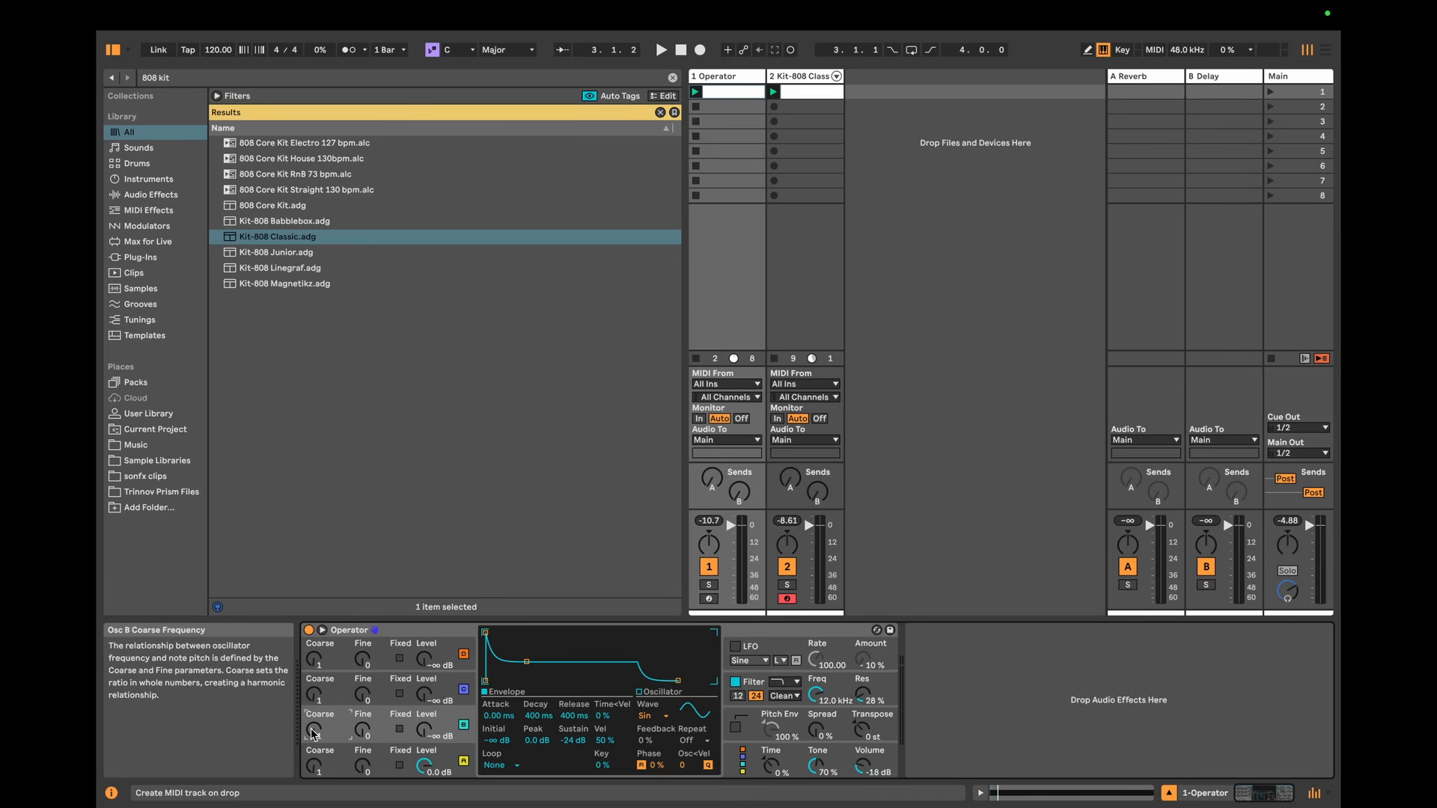
pyautogui.click(423, 730)
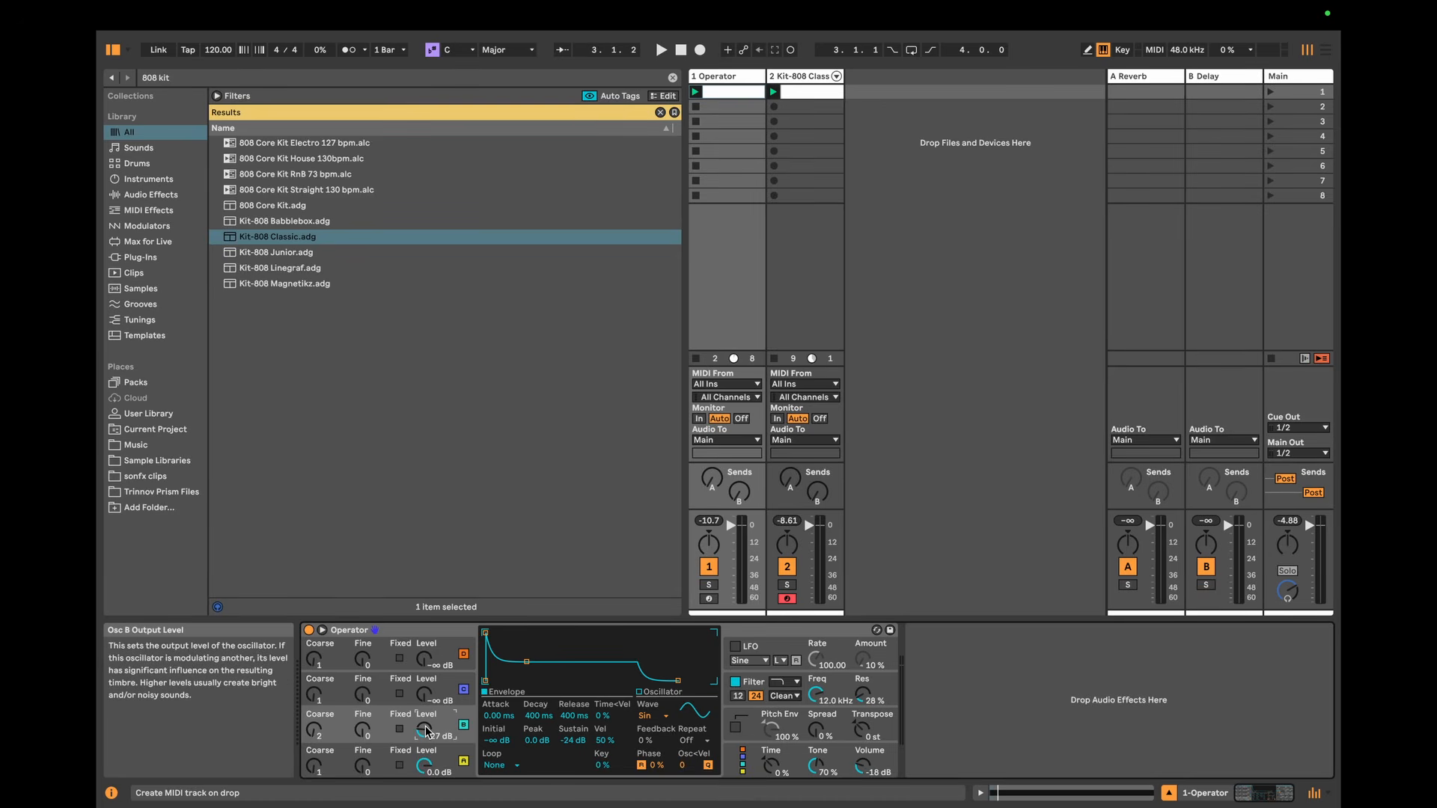
# Step: Loop oscillator B's envelope with 125 ms decay and 125 ms loop time, and raise its level to -21 dB while auditioning
pyautogui.click(537, 716)
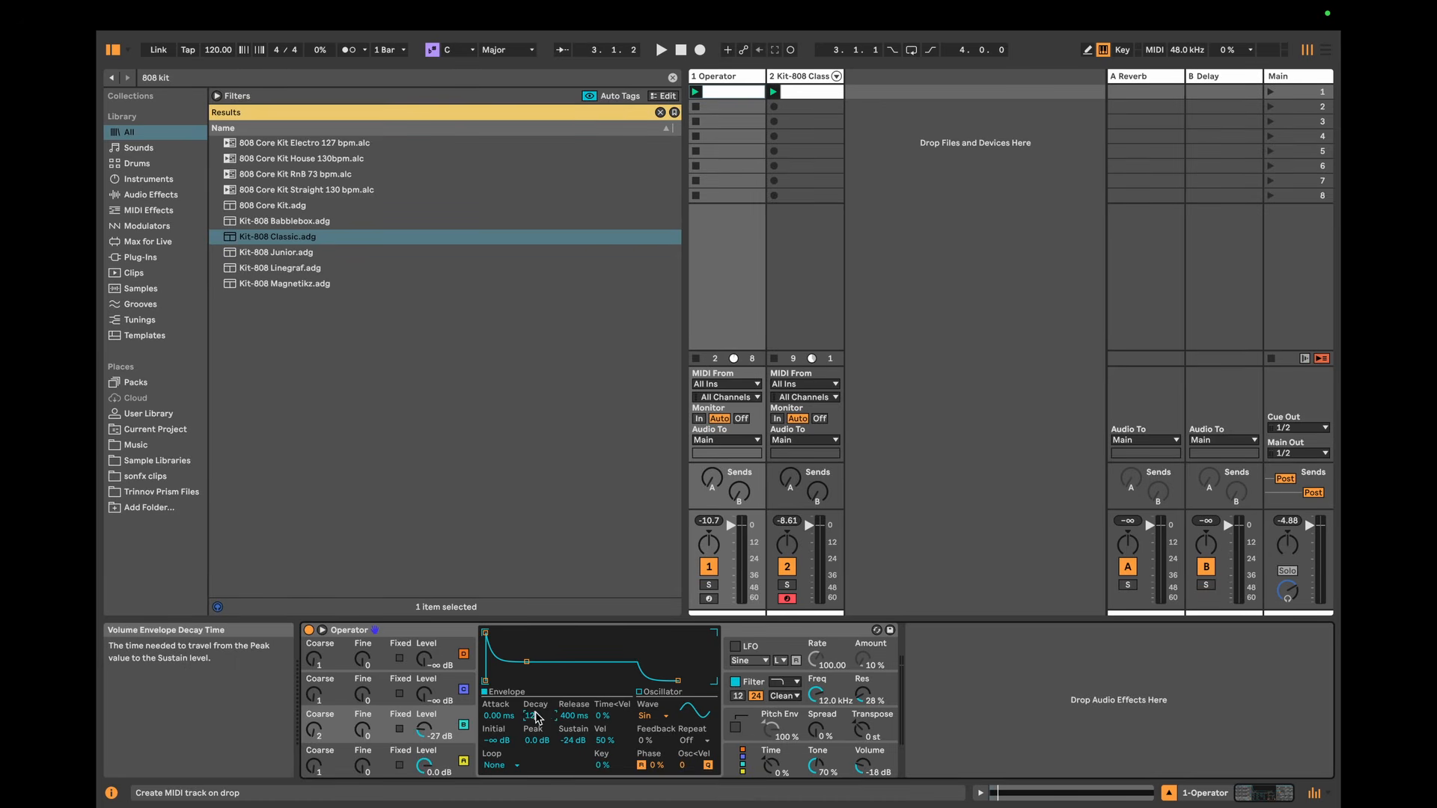
pyautogui.click(496, 765)
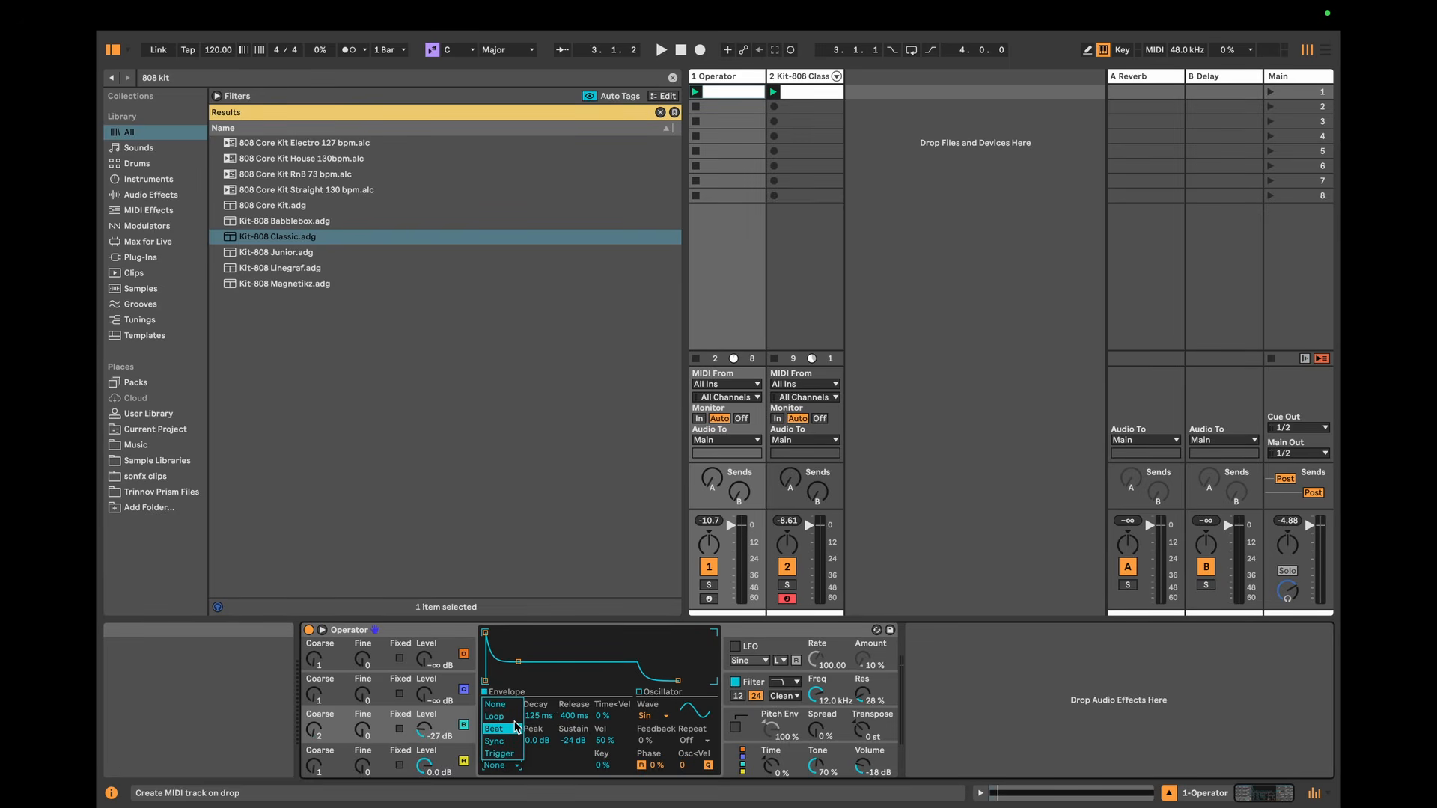
pyautogui.click(495, 716)
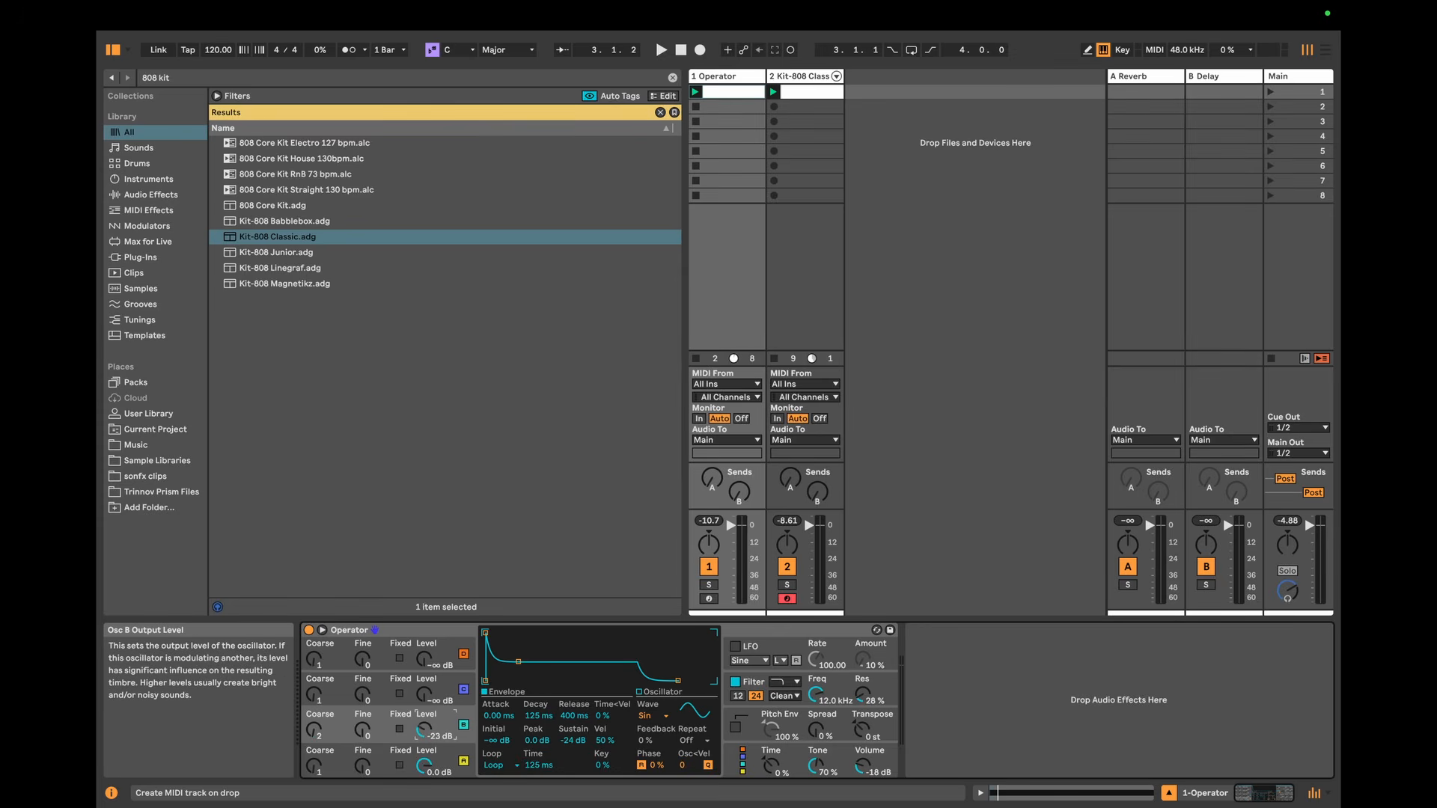
pyautogui.press('space')
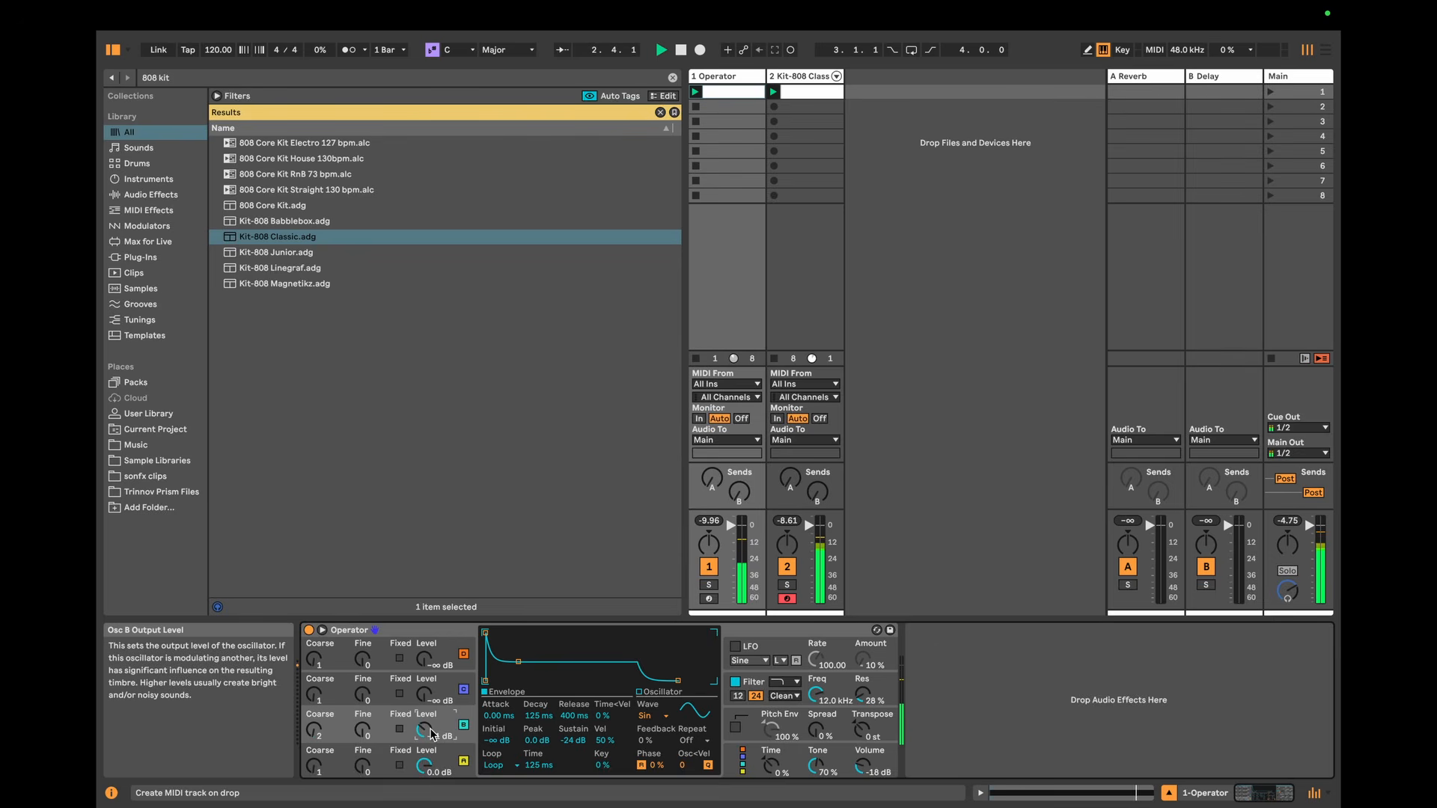
pyautogui.press('space')
# Step: Switch Operator's algorithm to the layout with all four oscillators in parallel, and select oscillator C while auditioning the sound
pyautogui.click(743, 763)
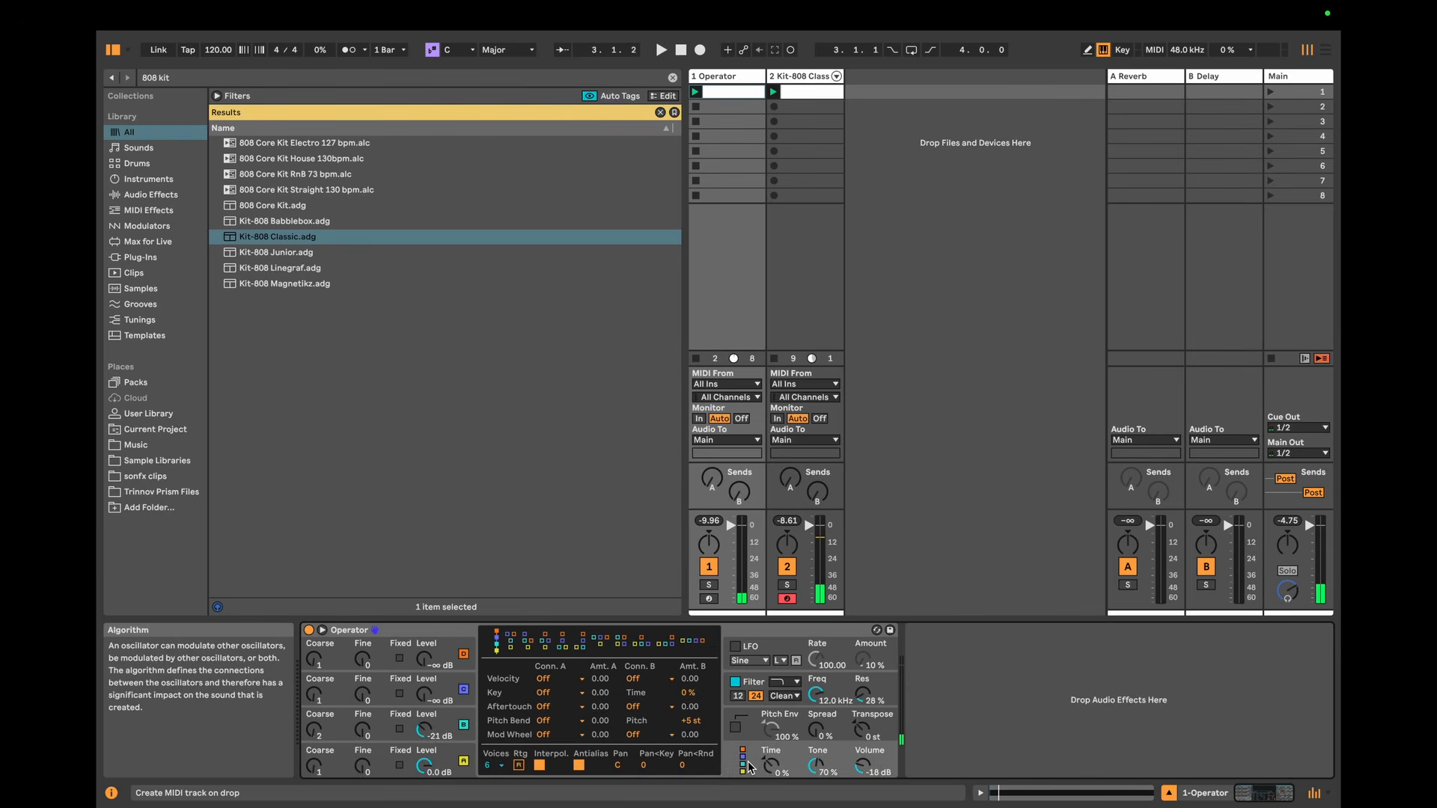
pyautogui.click(695, 643)
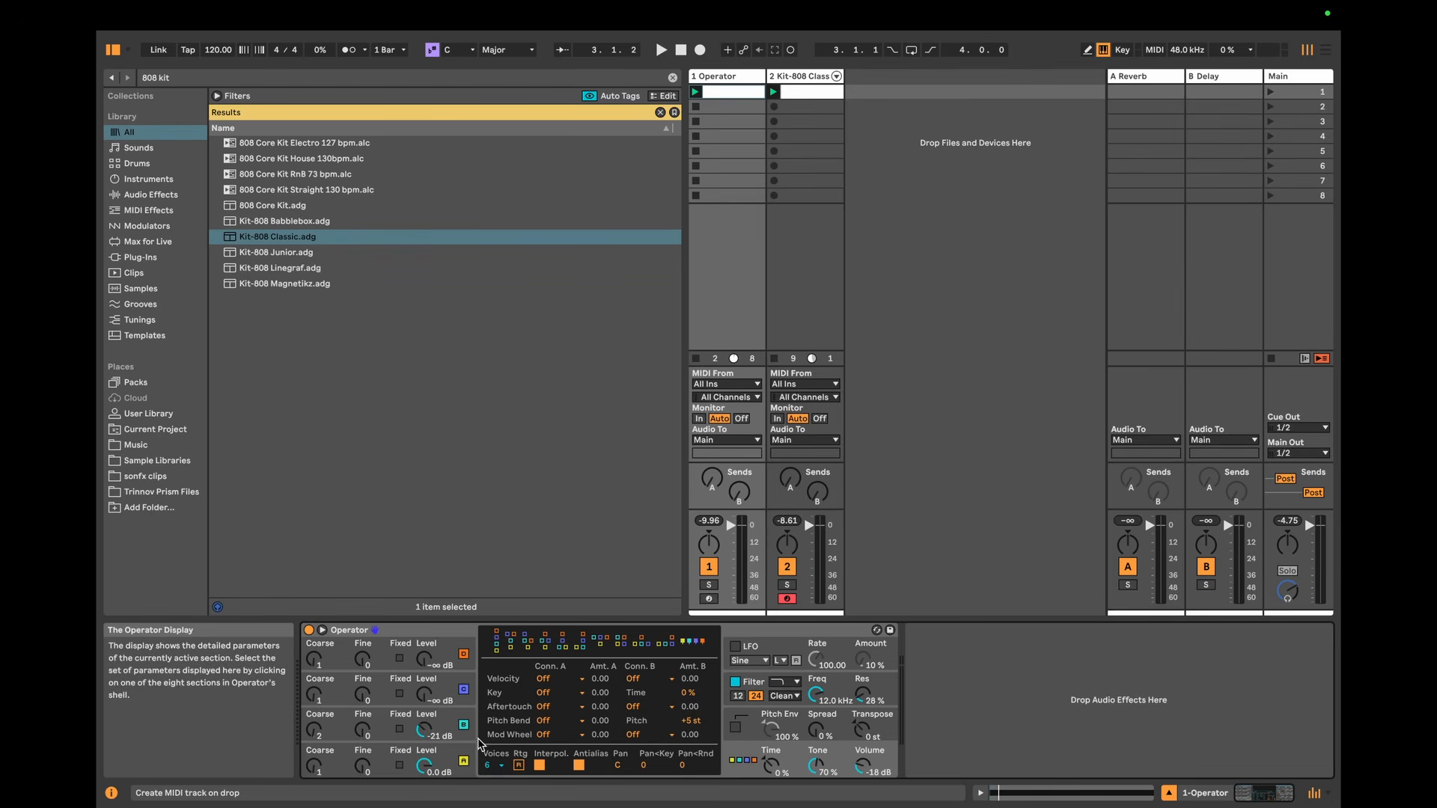
pyautogui.click(448, 698)
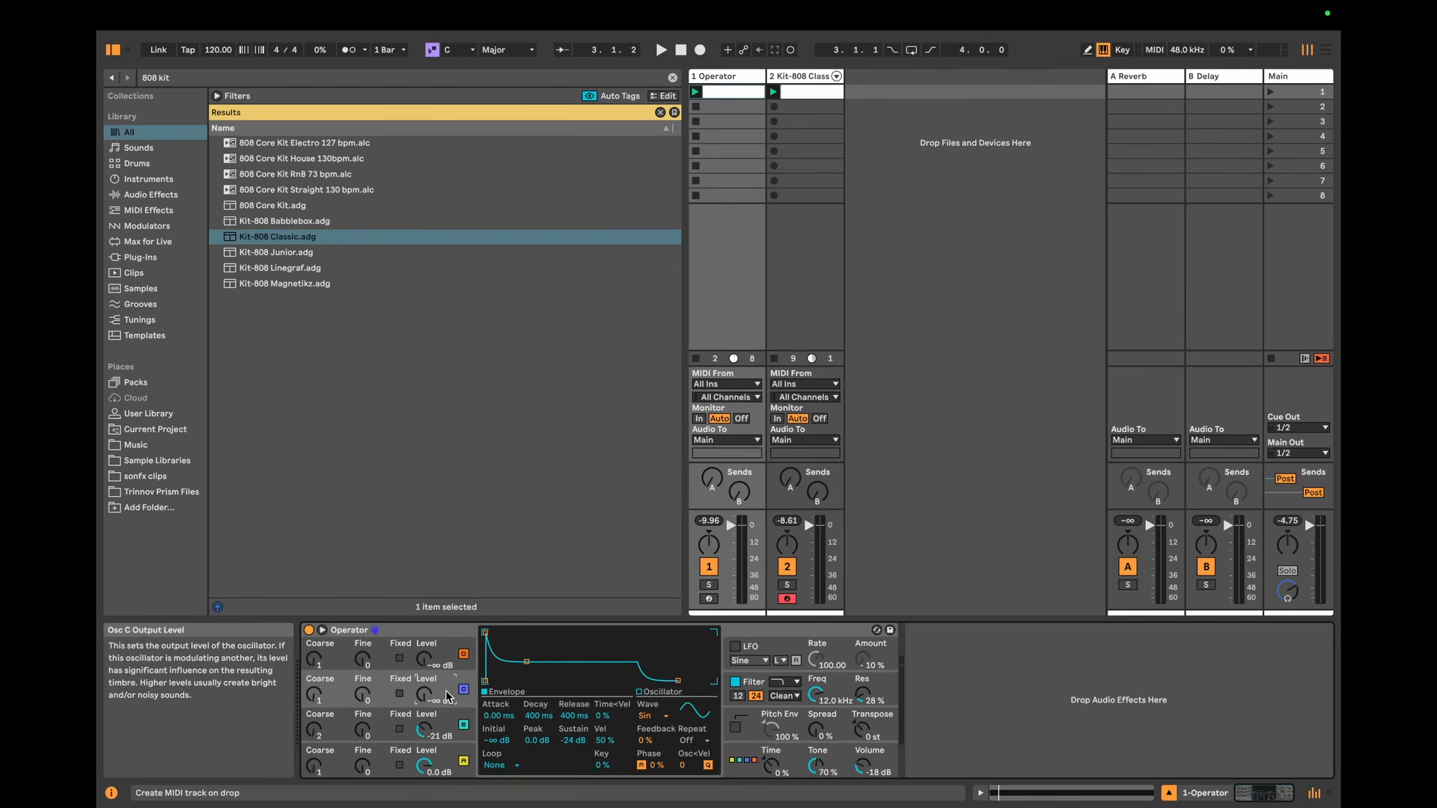
pyautogui.press('space')
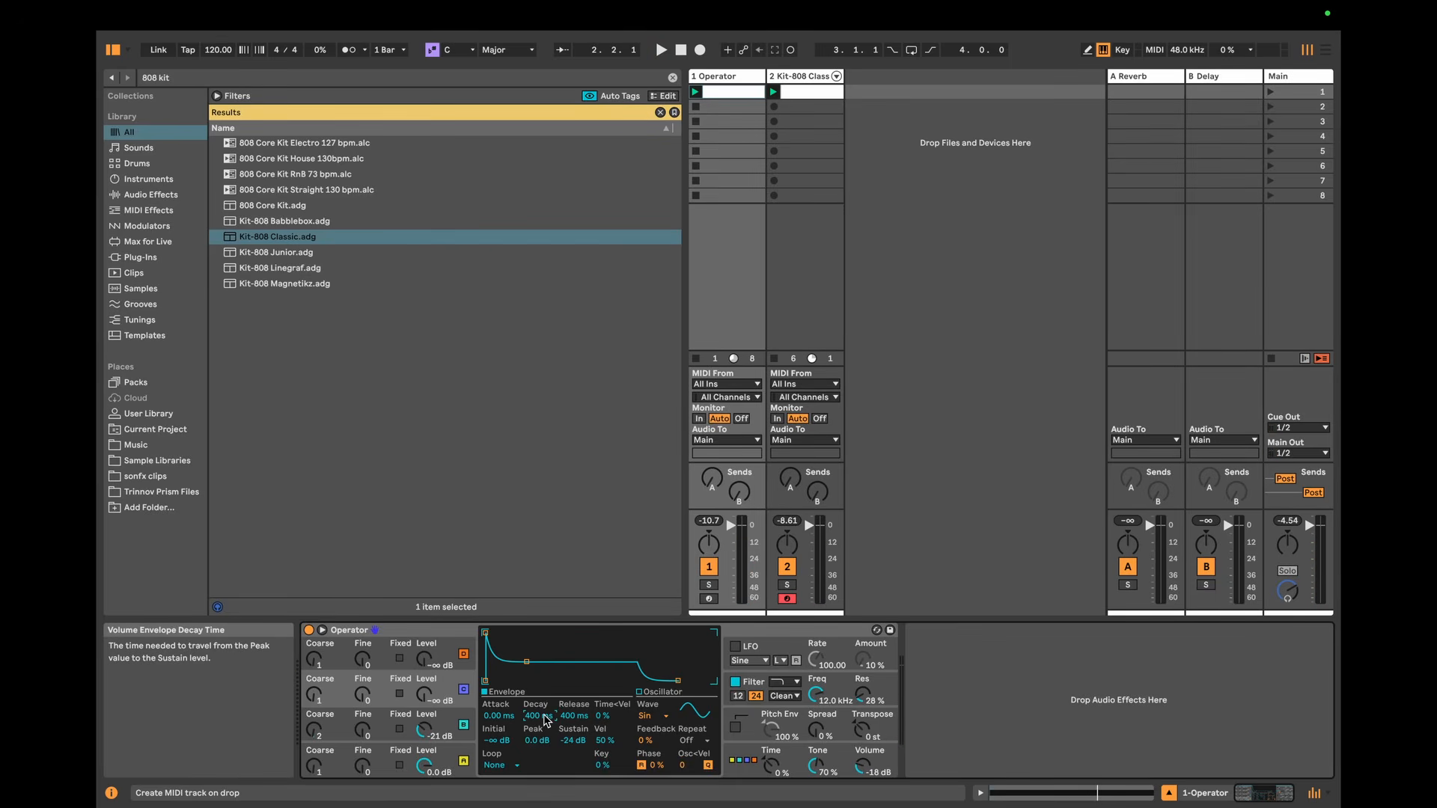
# Step: Loop oscillator C's envelope with a 375 ms decay and a 125 ms loop time
pyautogui.click(506, 764)
pyautogui.click(519, 724)
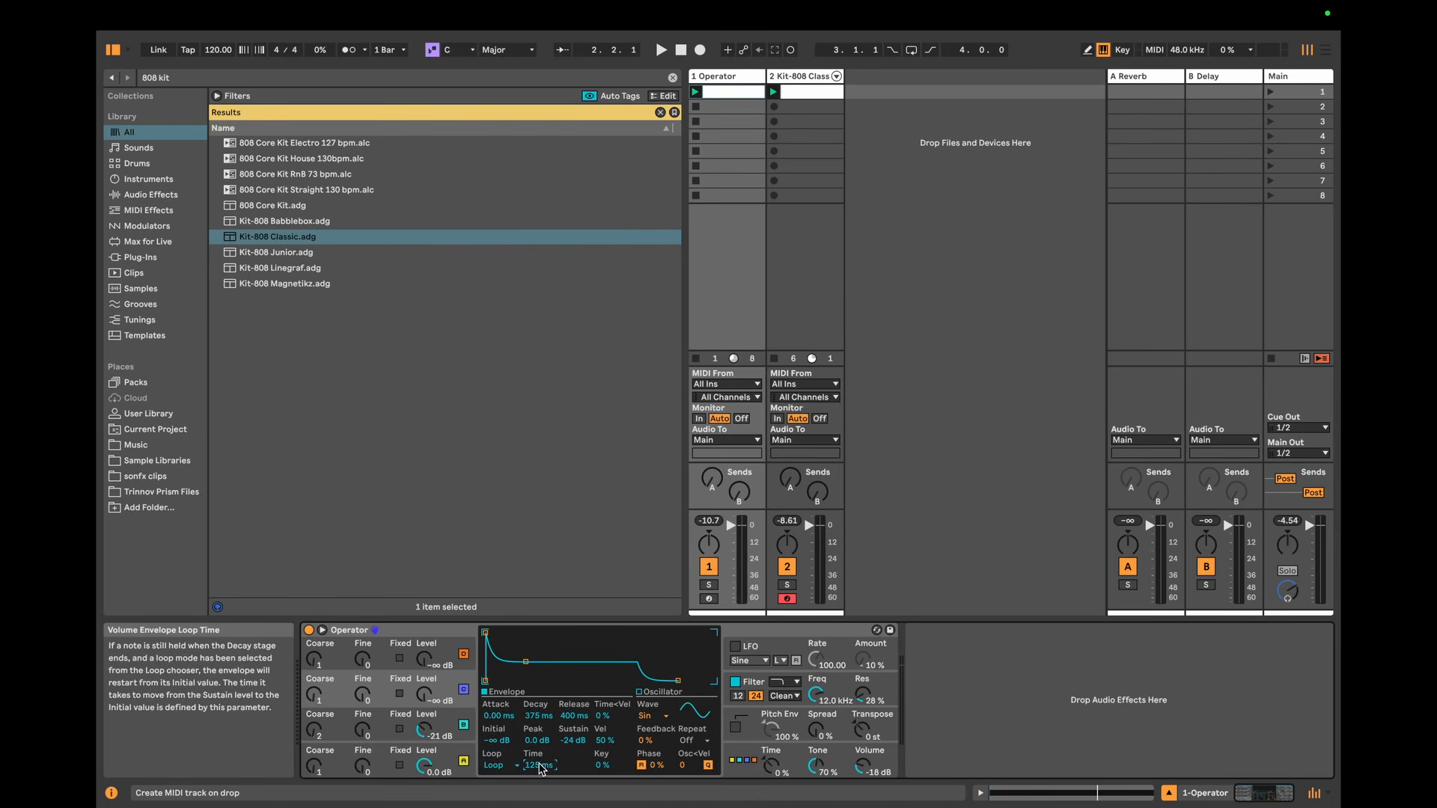
pyautogui.click(530, 716)
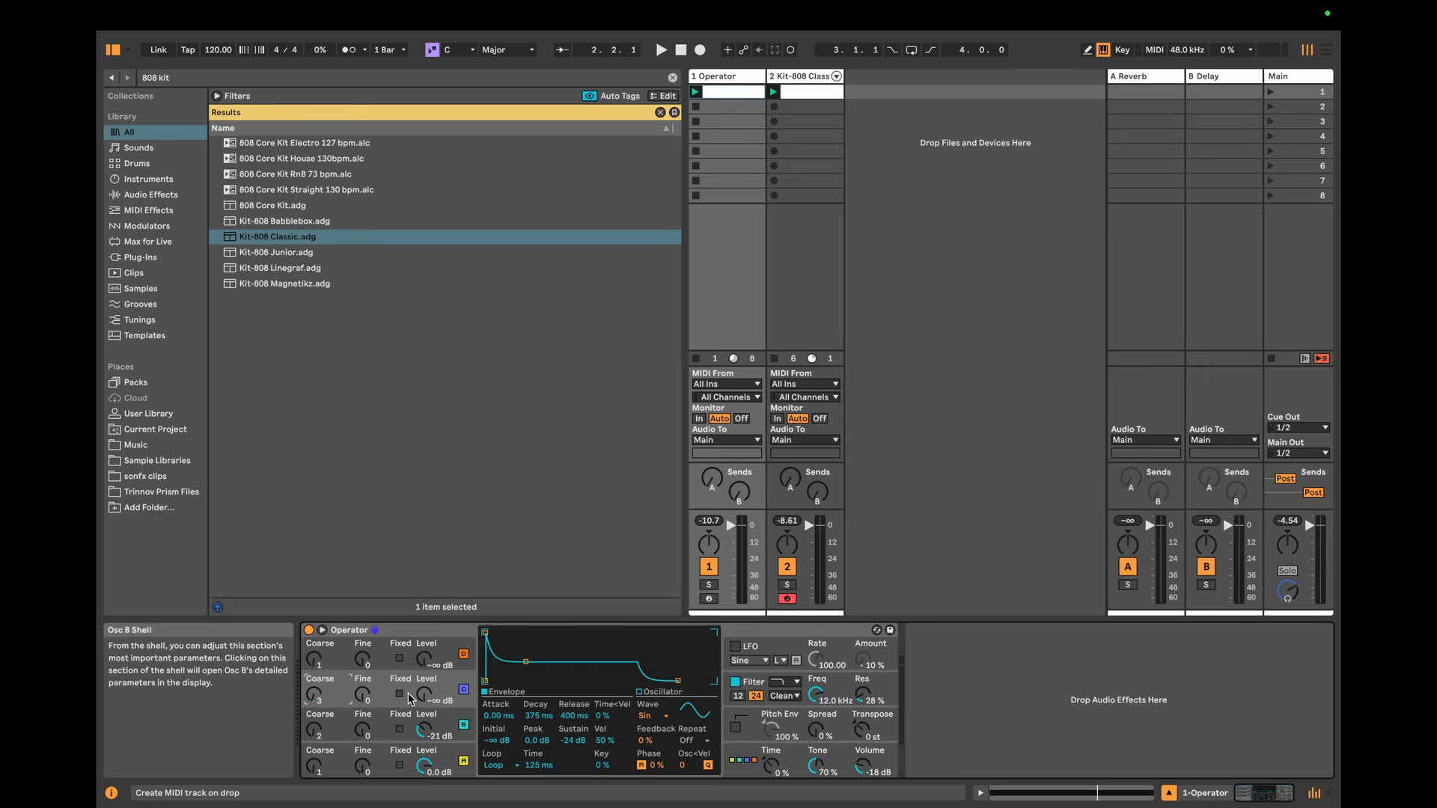
# Step: Set oscillator C to coarse frequency 3 and bring its output level to -20 dB while auditioning the pattern
pyautogui.press('space')
pyautogui.moveTo(422, 701); pyautogui.dragTo(423, 697)
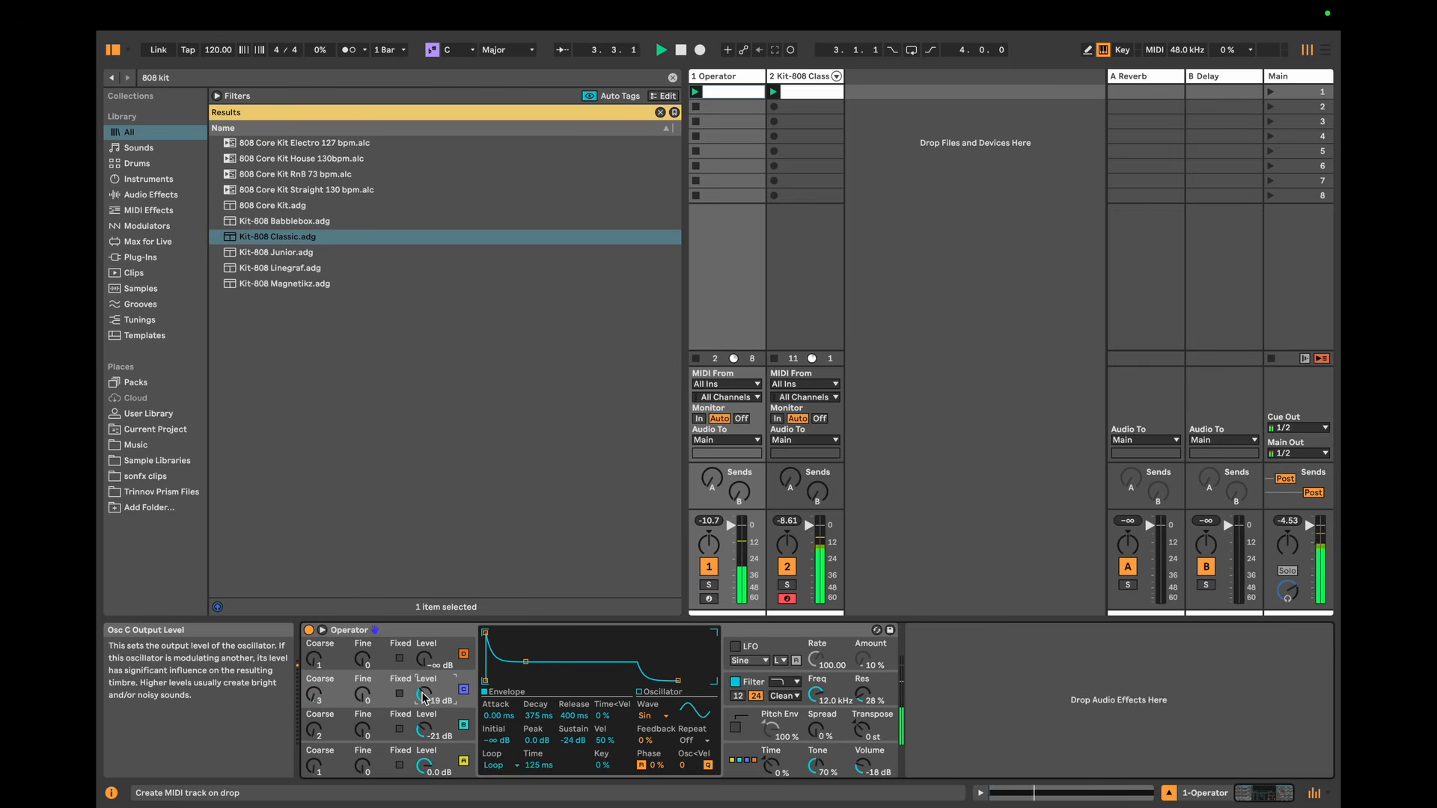
pyautogui.click(321, 701)
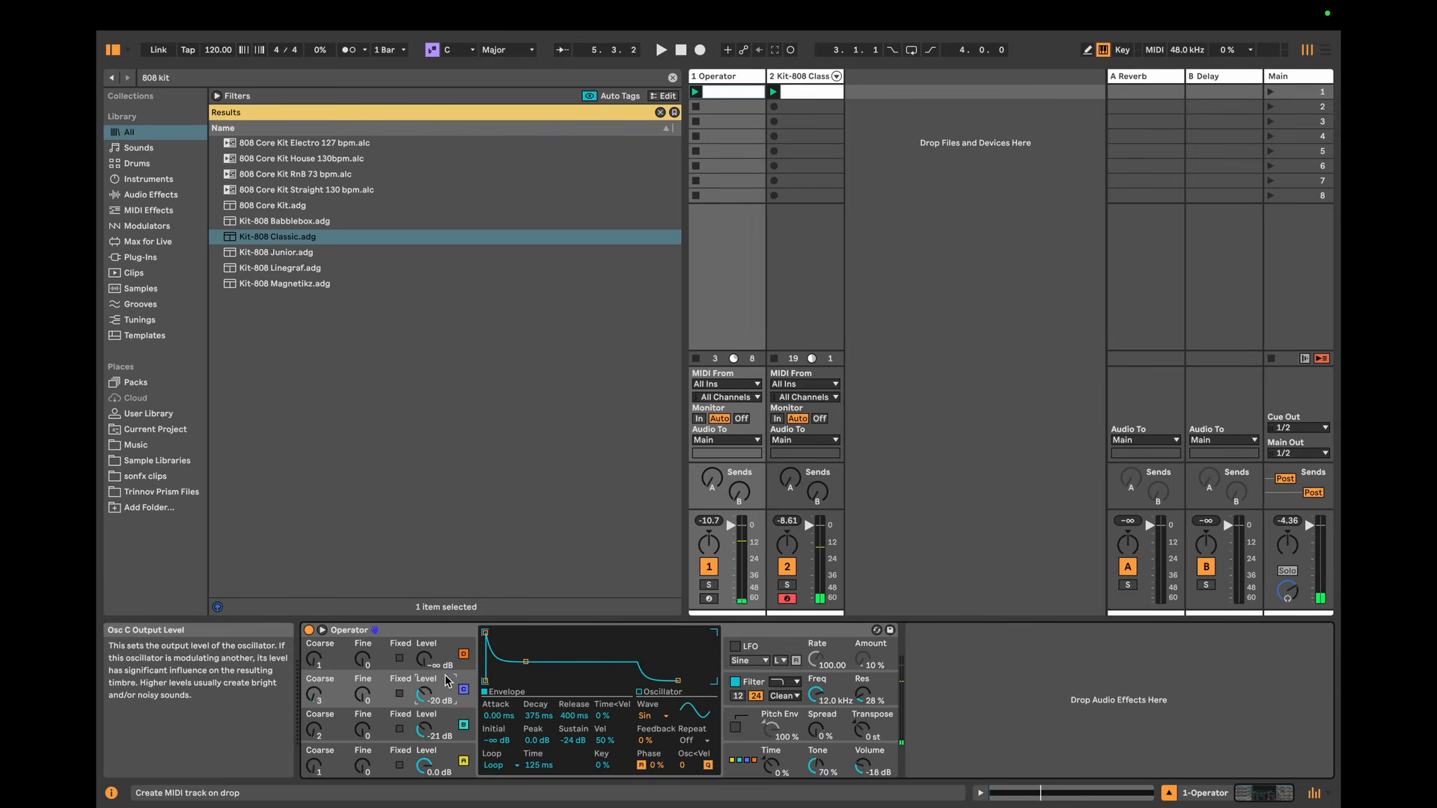
# Step: Review the envelope loop and decay settings of all four oscillators, ending on oscillator C
pyautogui.click(444, 725)
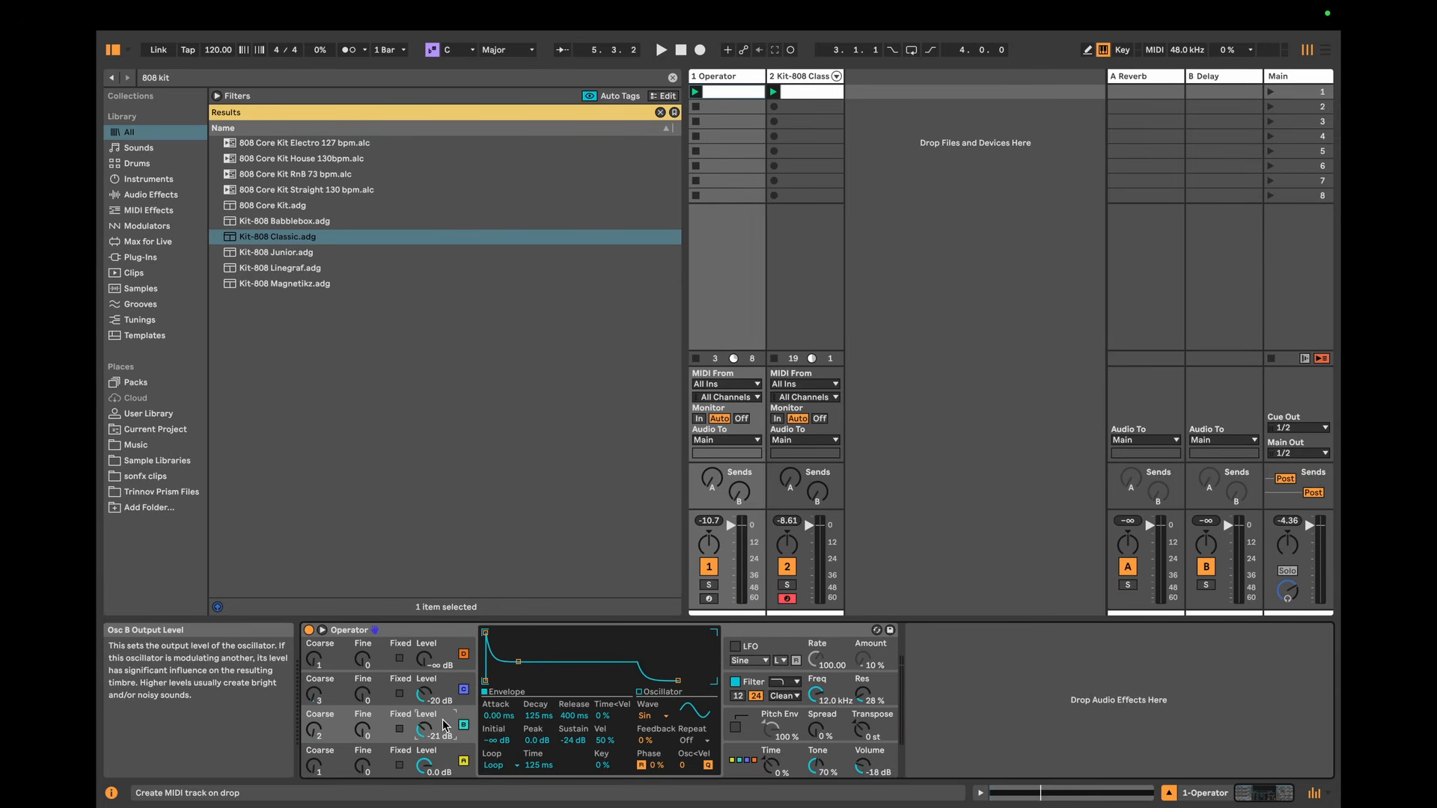
pyautogui.click(410, 755)
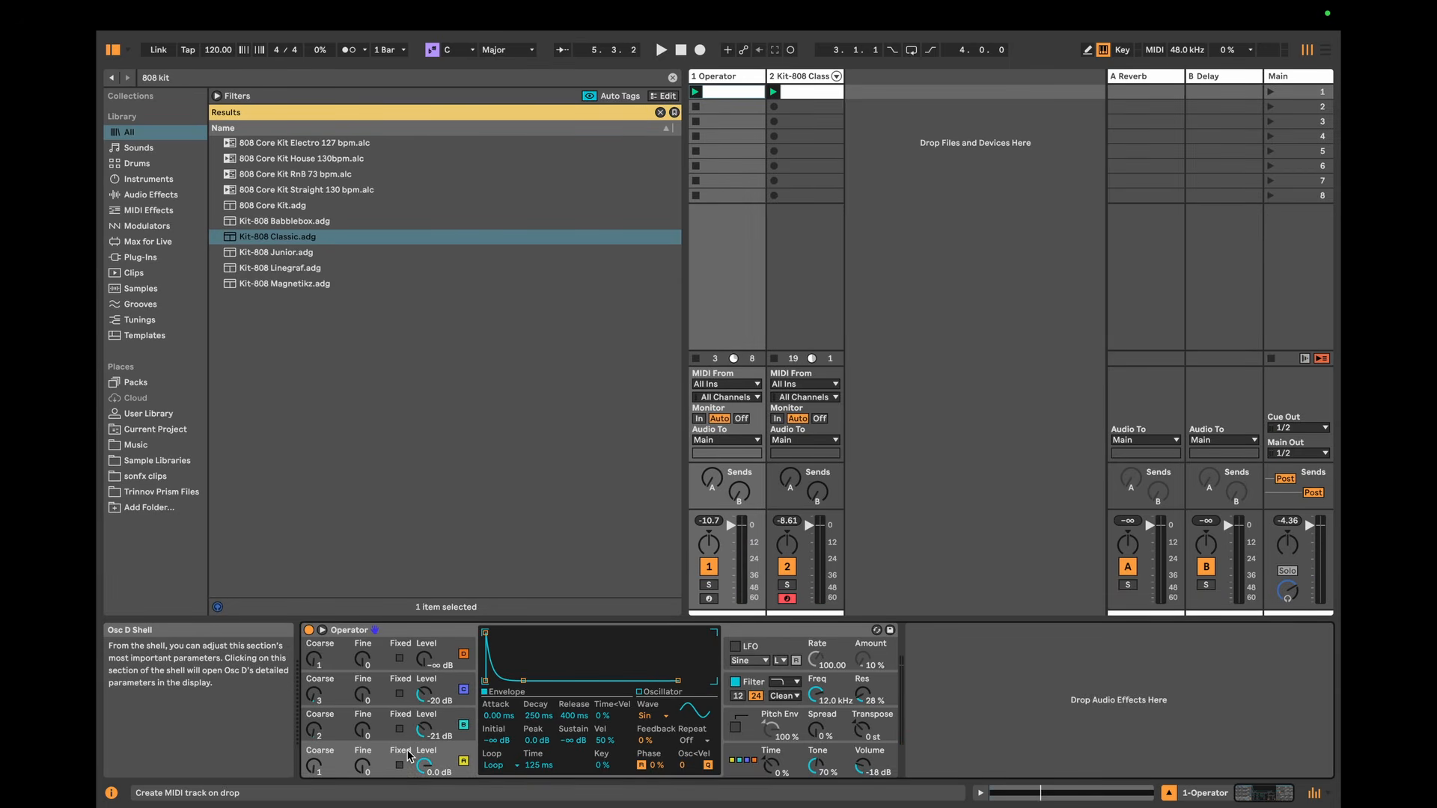
pyautogui.click(409, 652)
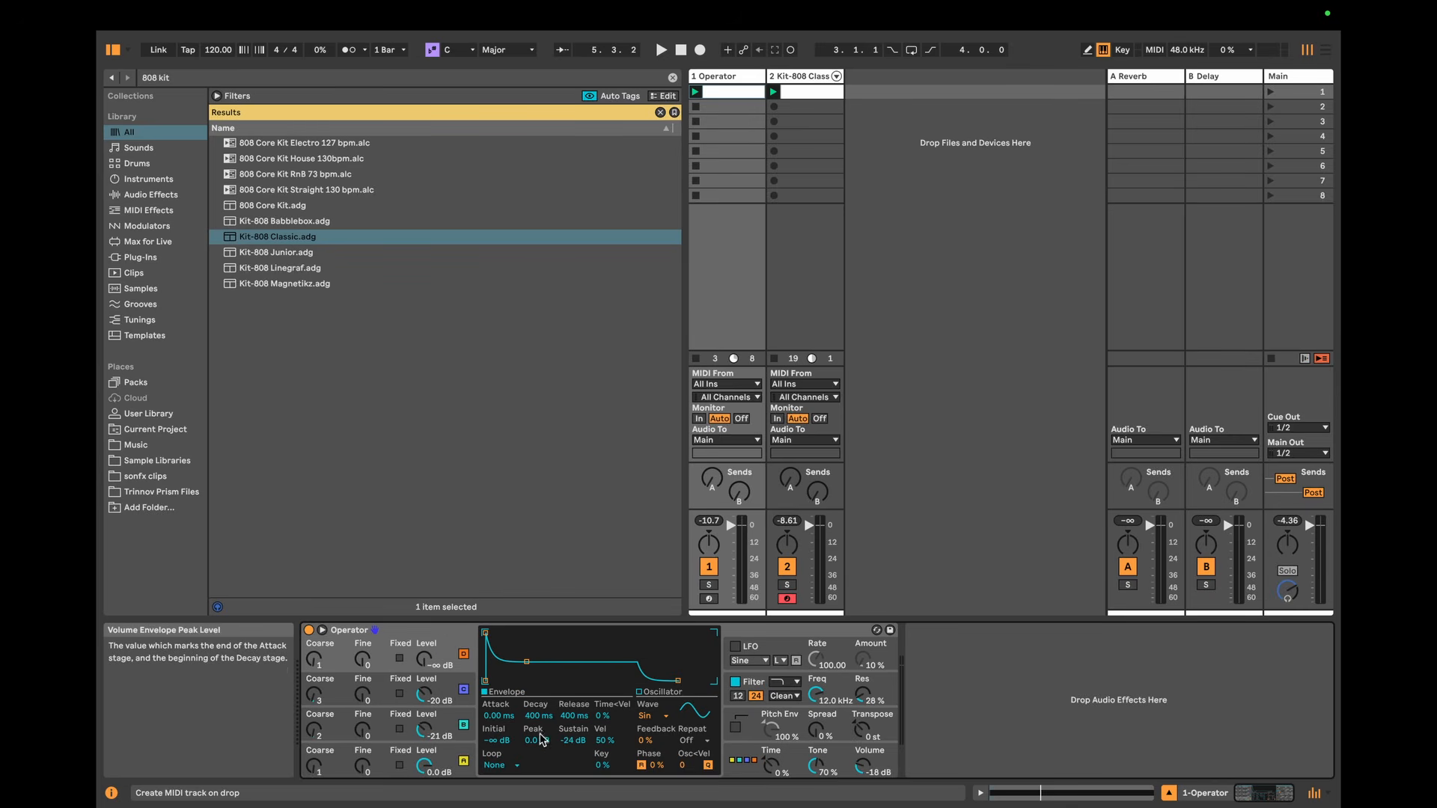
pyautogui.click(443, 695)
pyautogui.click(446, 723)
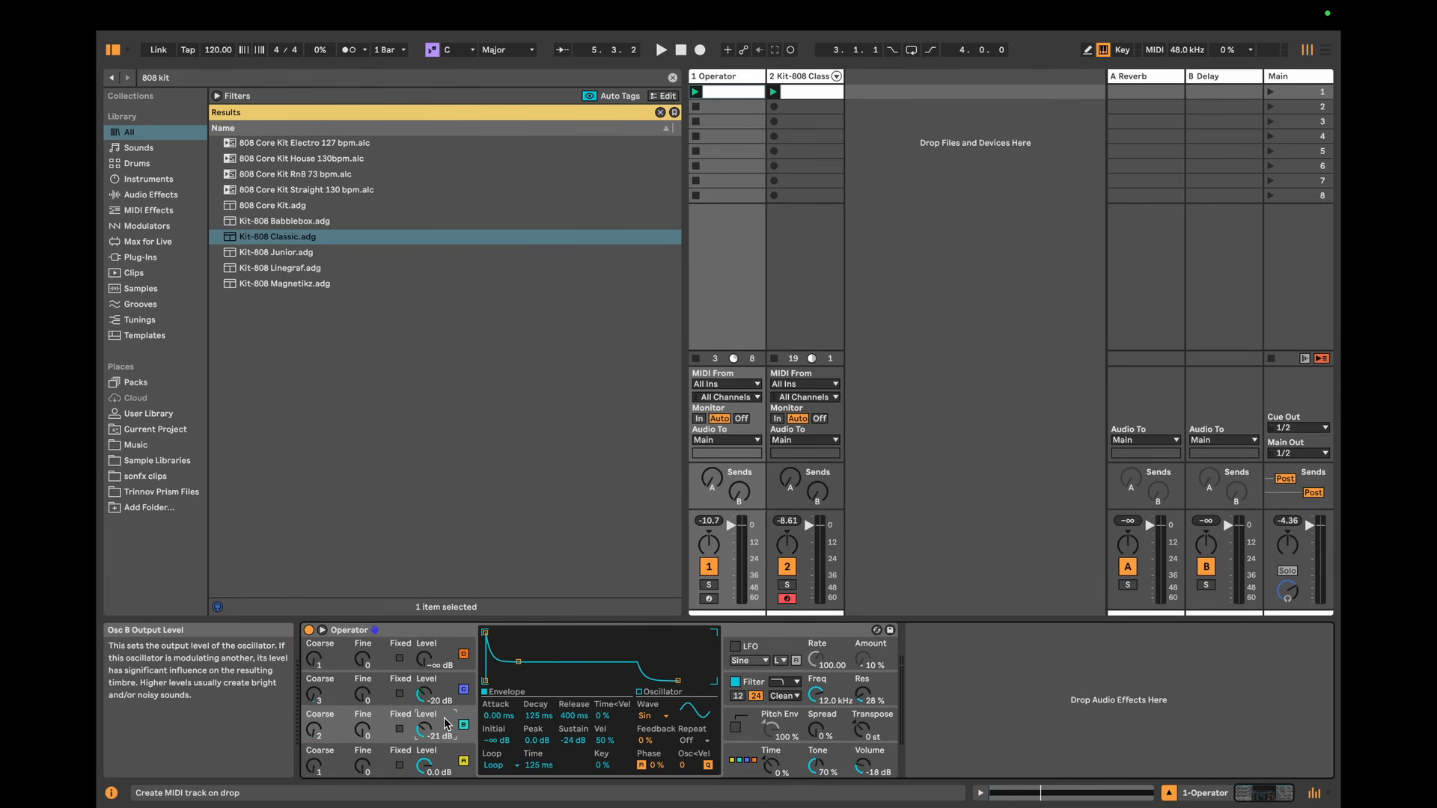
pyautogui.click(446, 692)
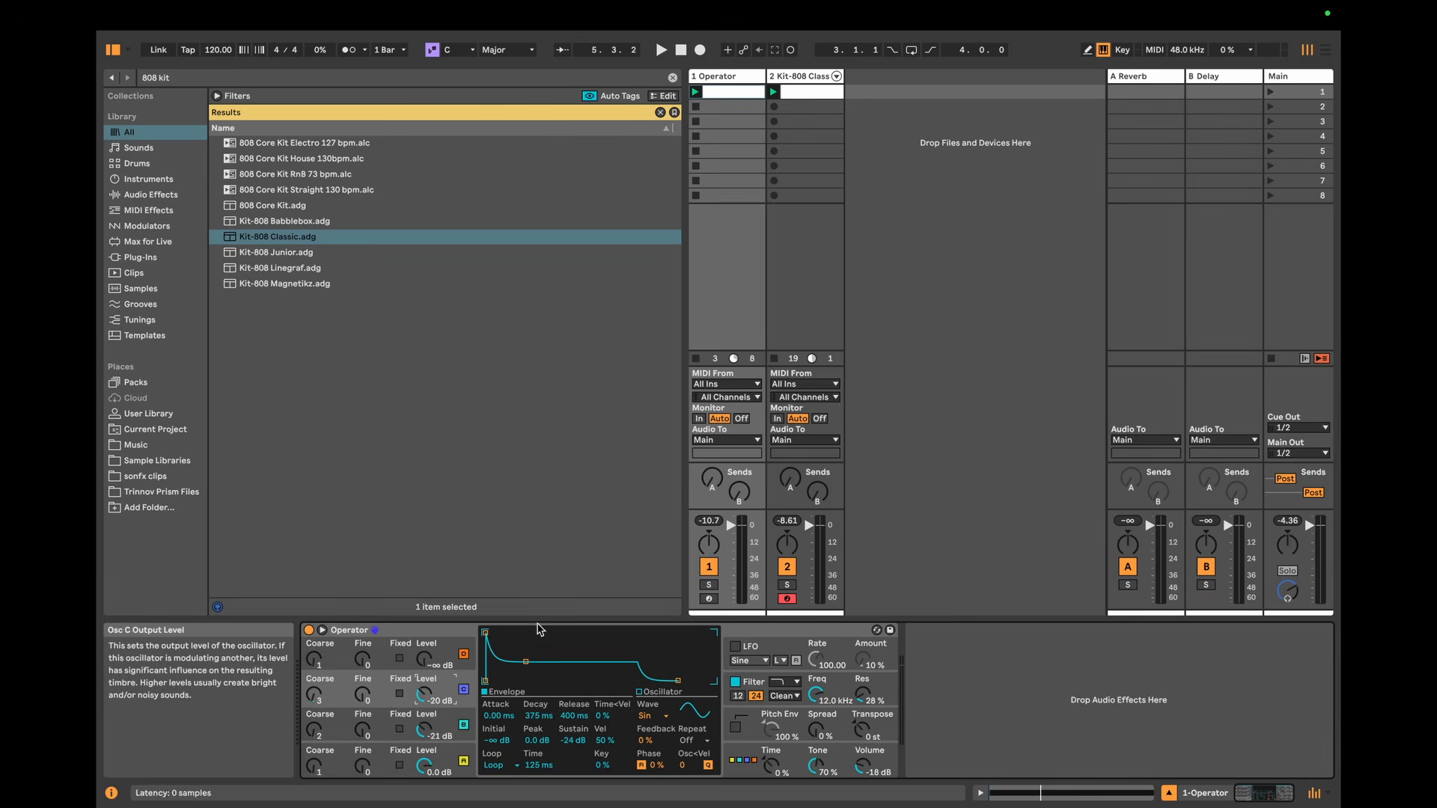
# Step: Give oscillator D coarse frequency 4 and a -31 dB level, and loop its envelope with 125 ms decay and 62.5 ms loop time
pyautogui.click(441, 648)
pyautogui.moveTo(427, 658); pyautogui.dragTo(428, 630)
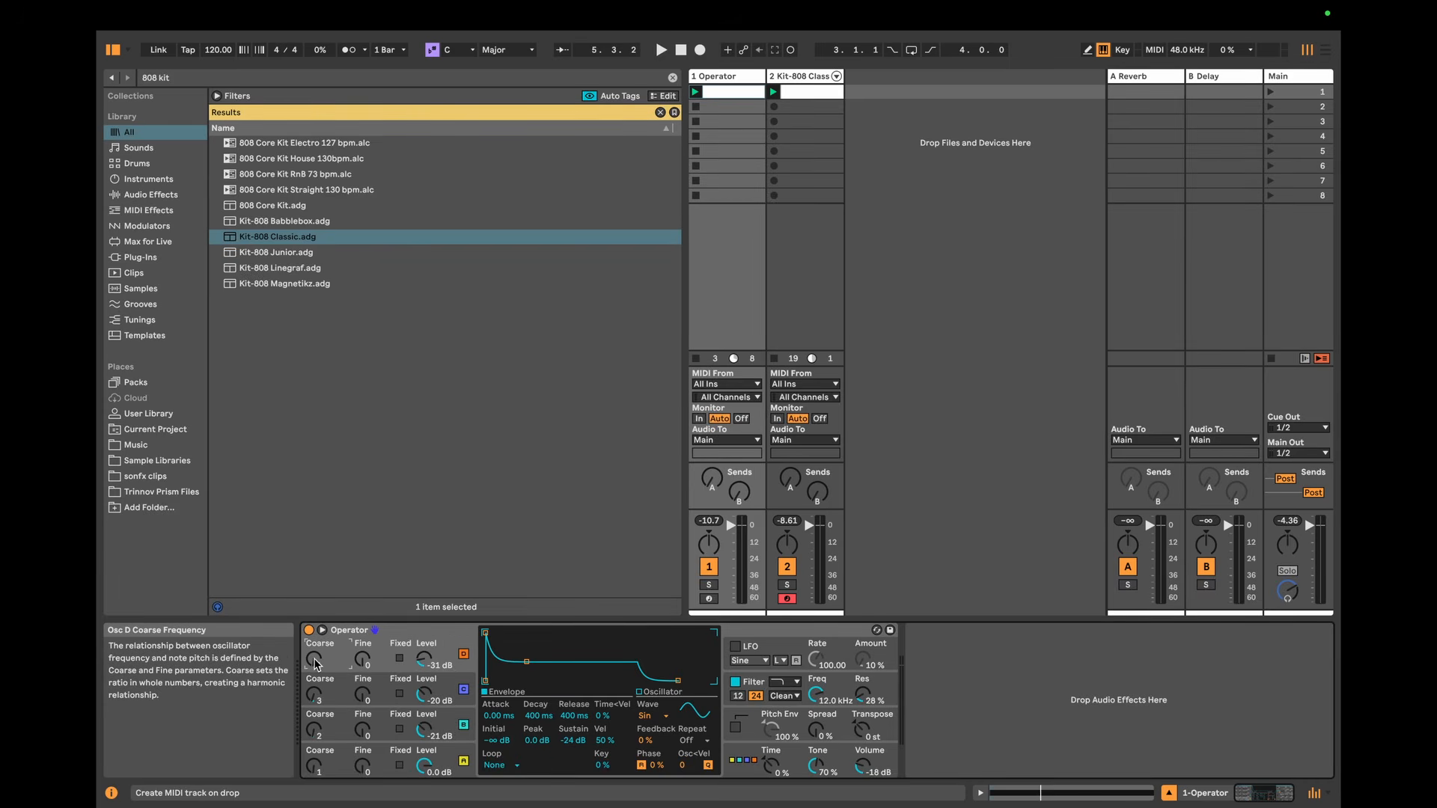
pyautogui.click(499, 765)
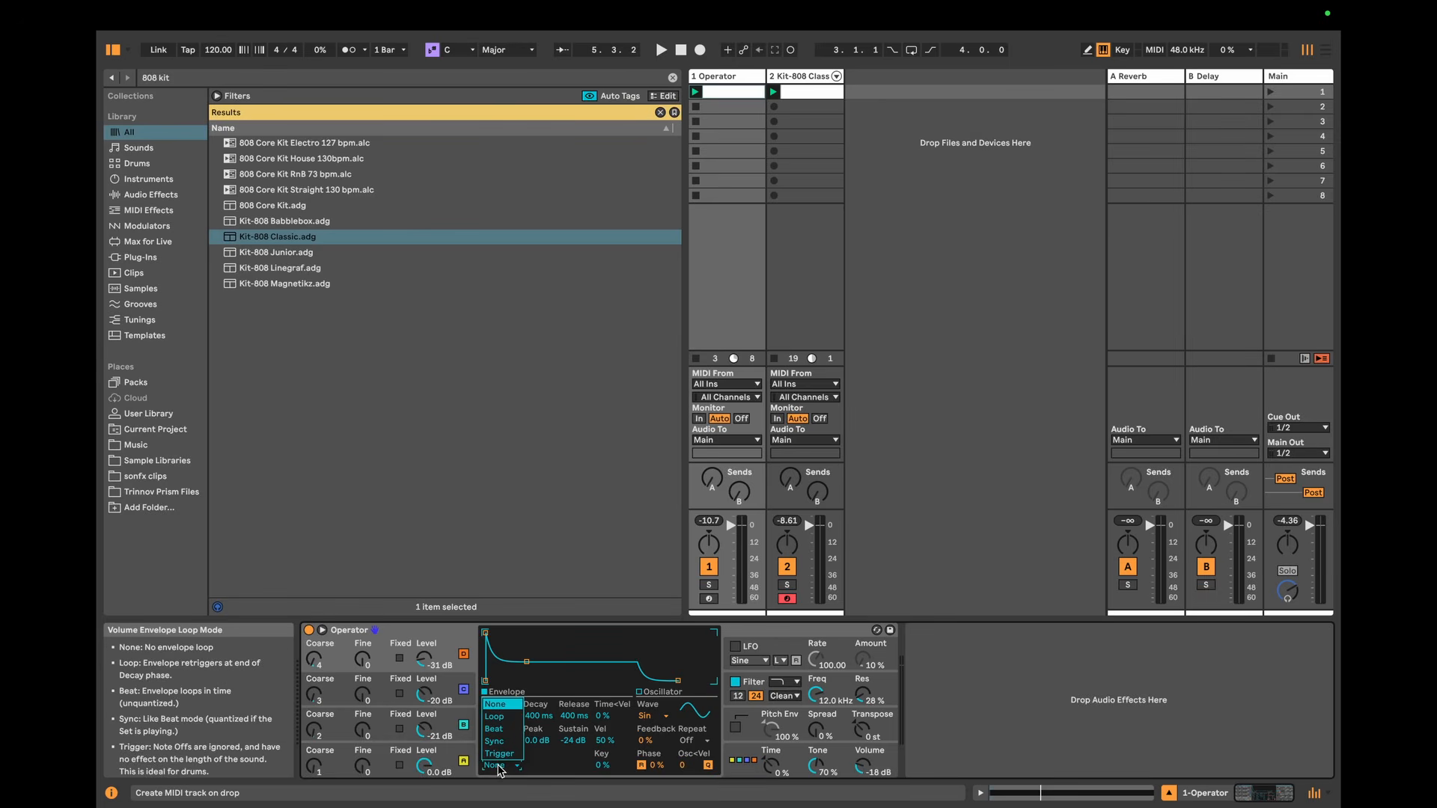
pyautogui.click(495, 716)
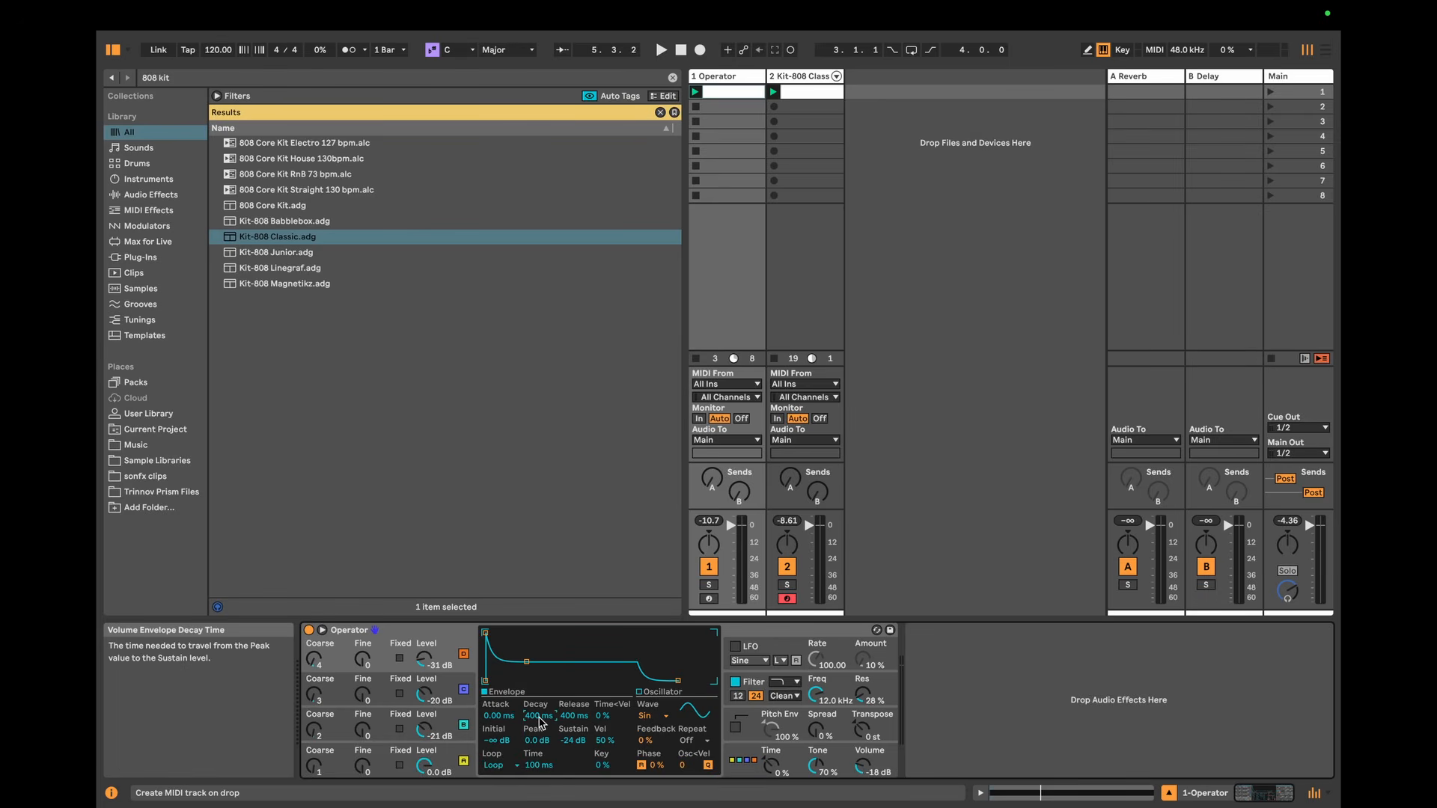
pyautogui.click(540, 722)
pyautogui.write('125')
pyautogui.press('Return')
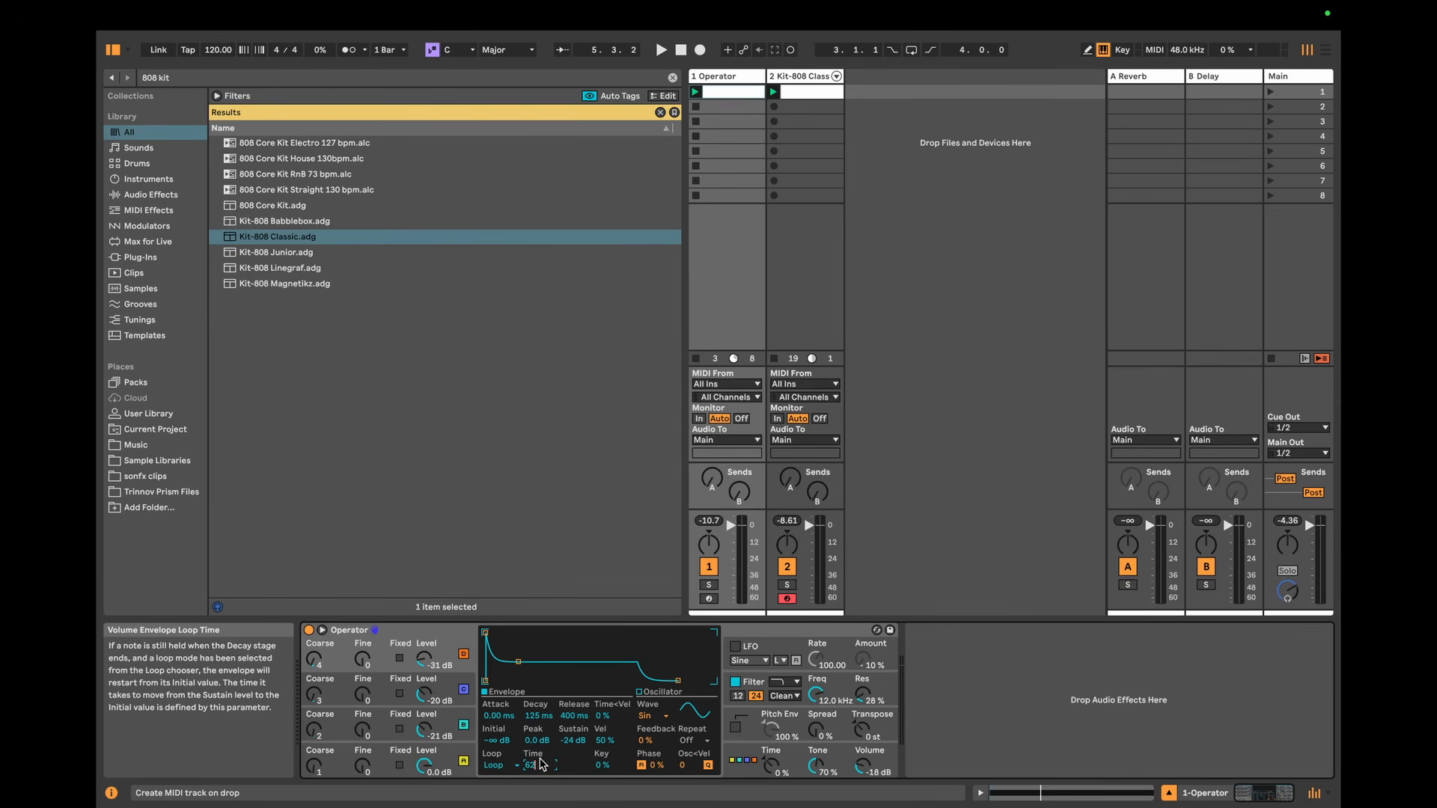
# Step: Raise oscillator D's output level to -25 dB while playing the pattern
pyautogui.doubleClick(423, 664)
pyautogui.press('space')
pyautogui.moveTo(423, 663); pyautogui.dragTo(423, 656)
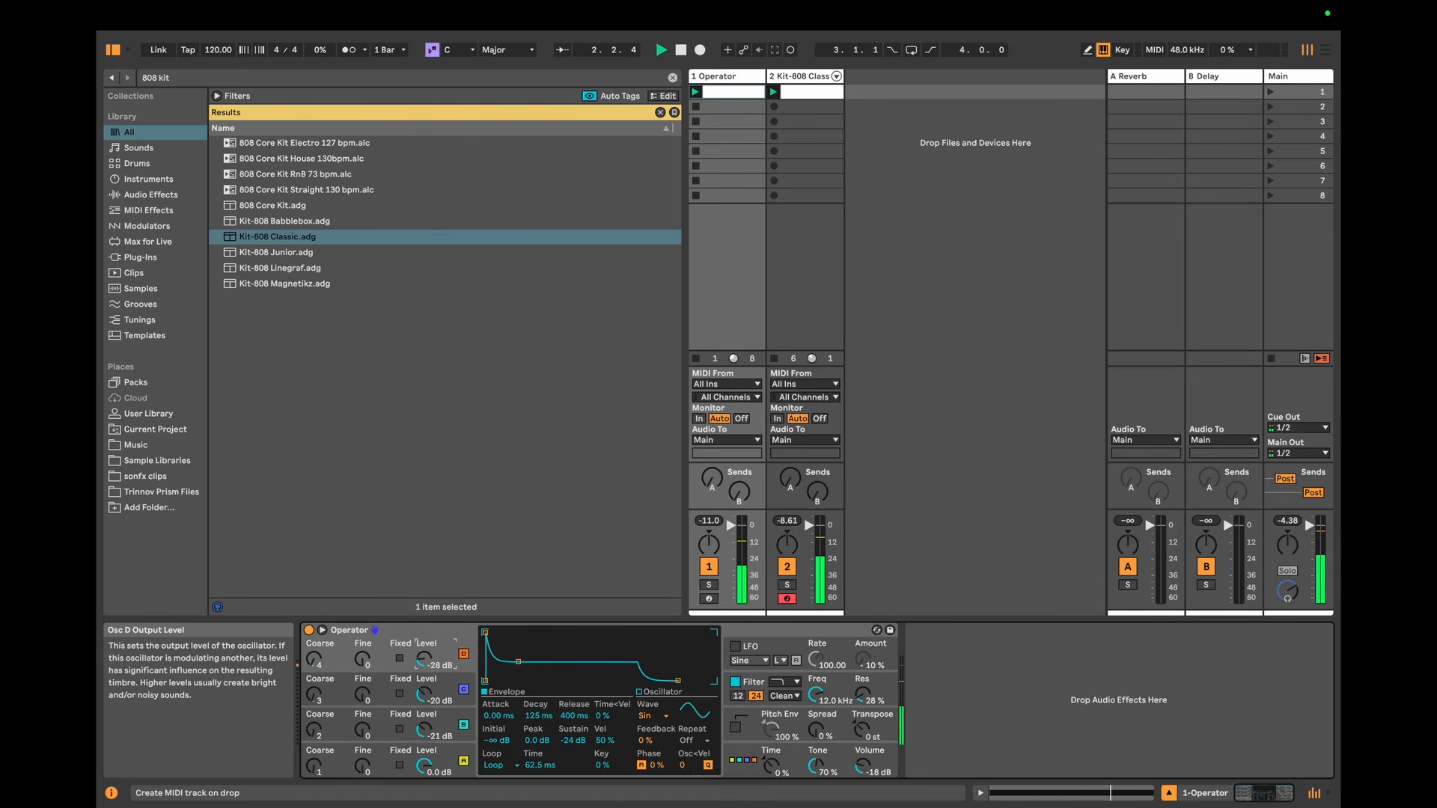
# Step: Audition different coarse frequencies for oscillators D and C, leaving D at 5 and C at 3
pyautogui.click(323, 663)
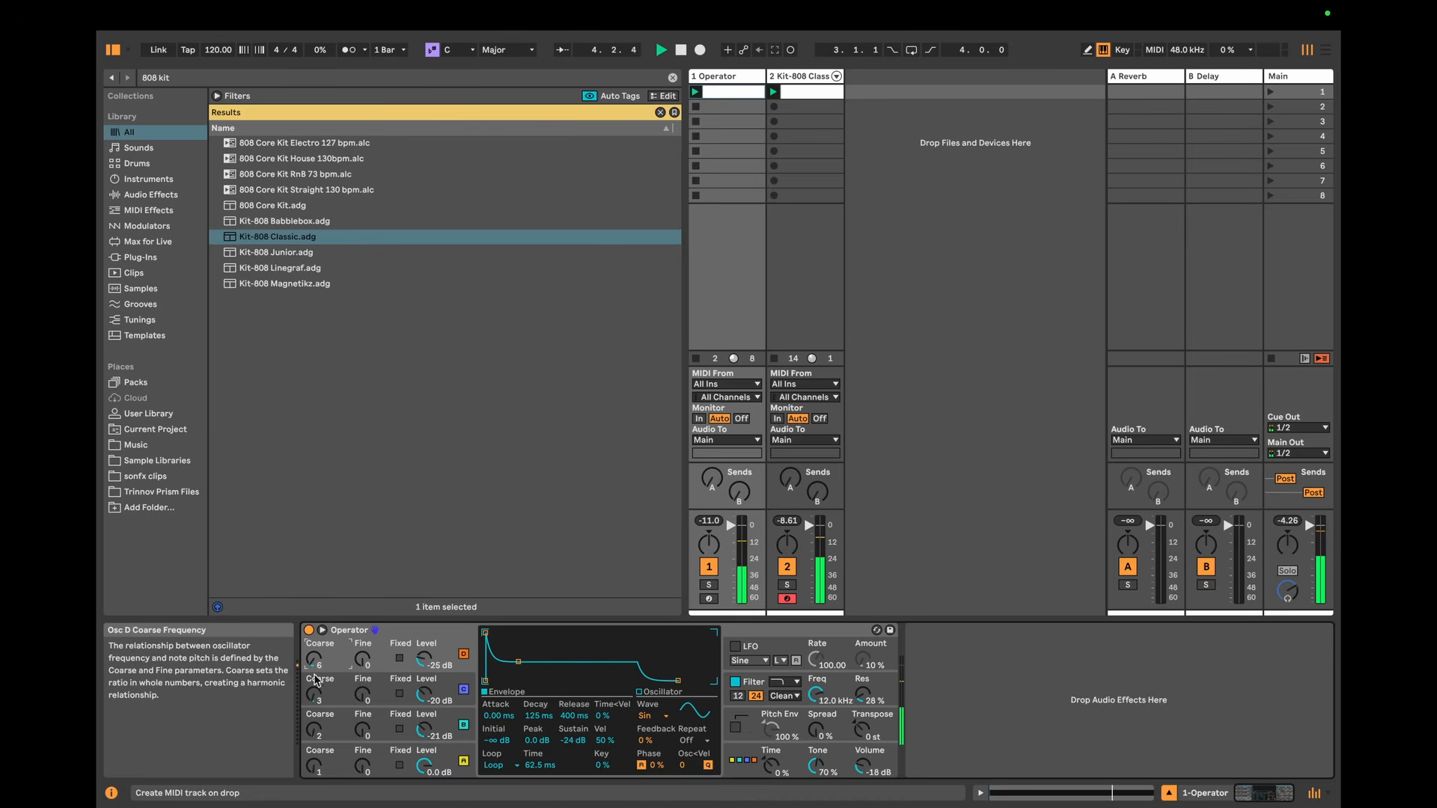
pyautogui.click(315, 700)
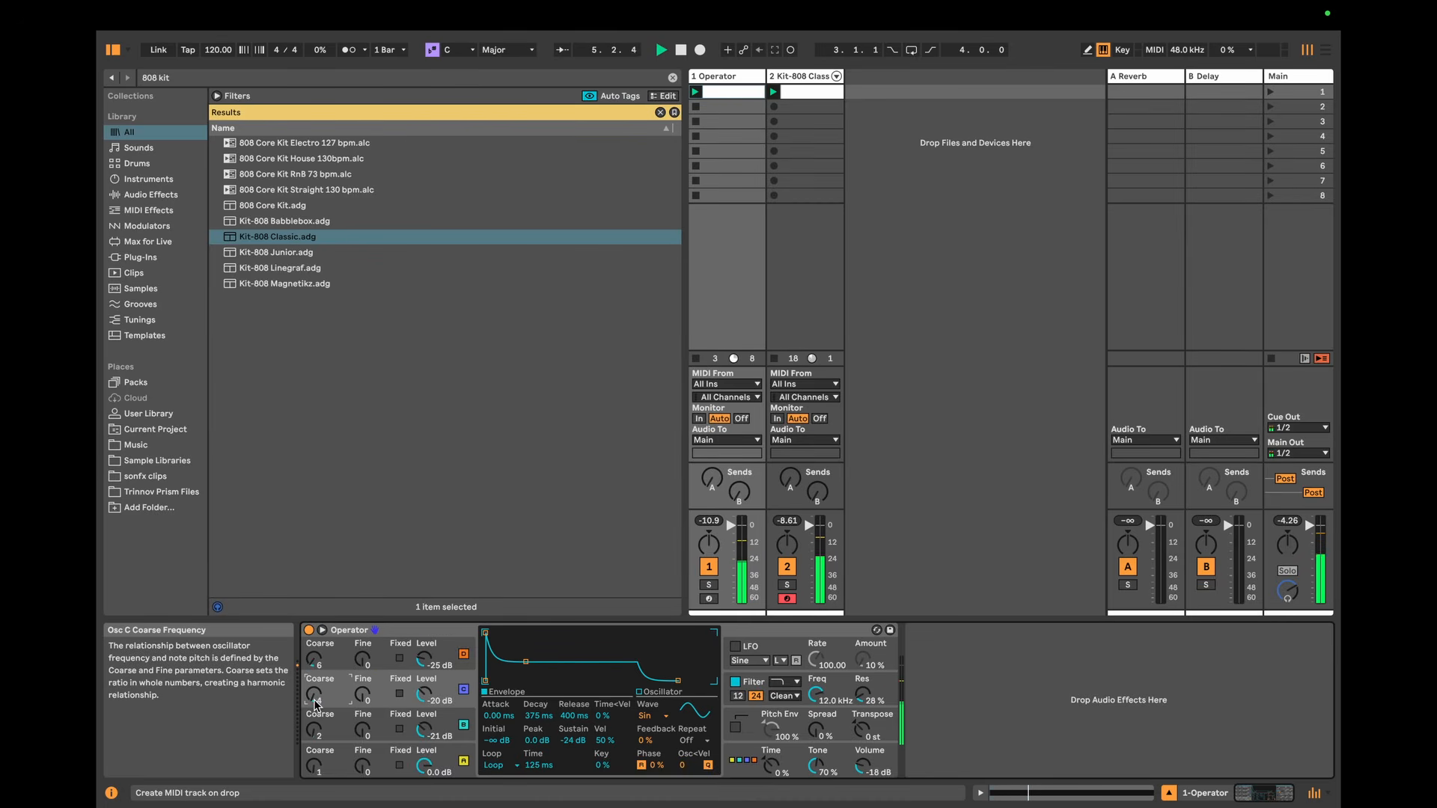
pyautogui.click(330, 659)
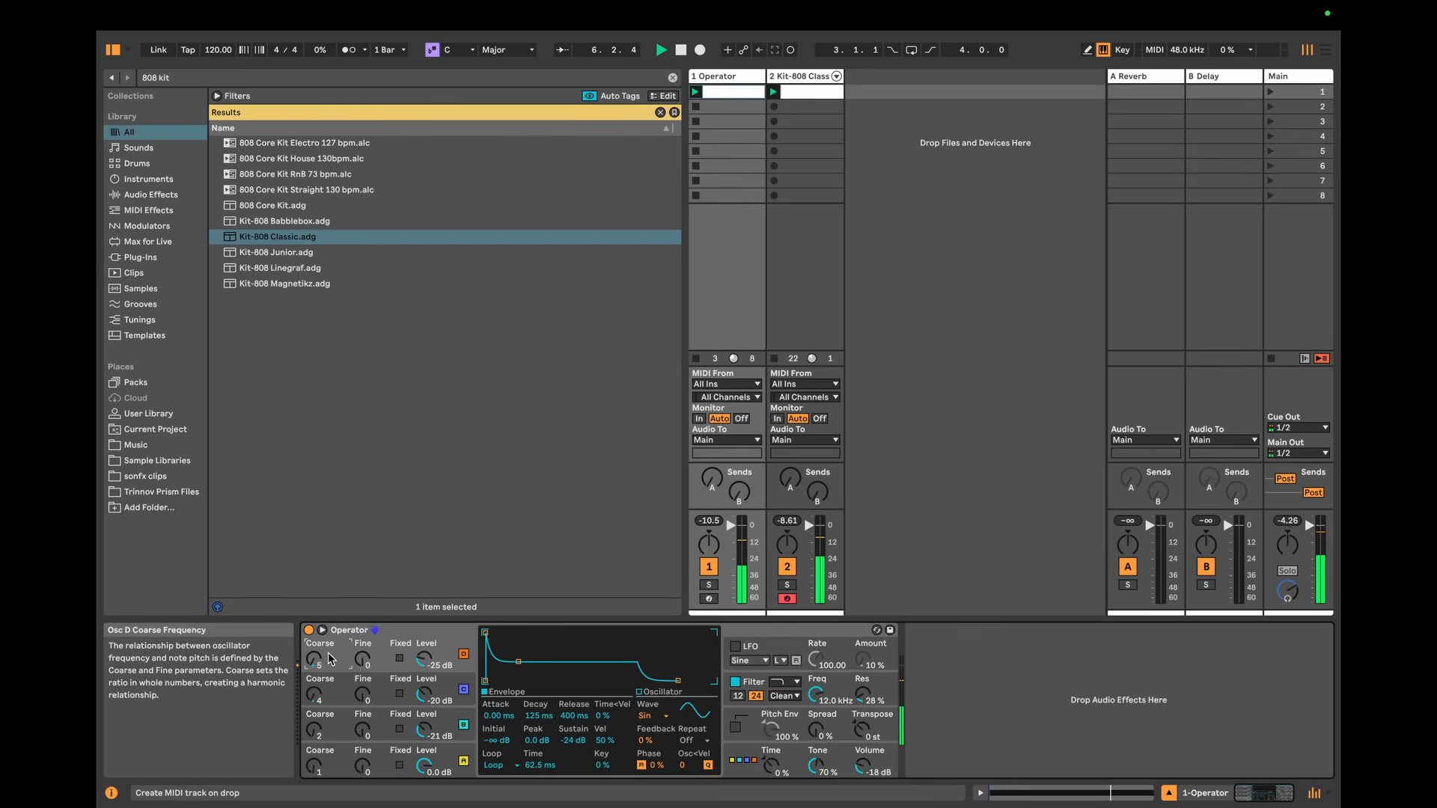
pyautogui.click(320, 697)
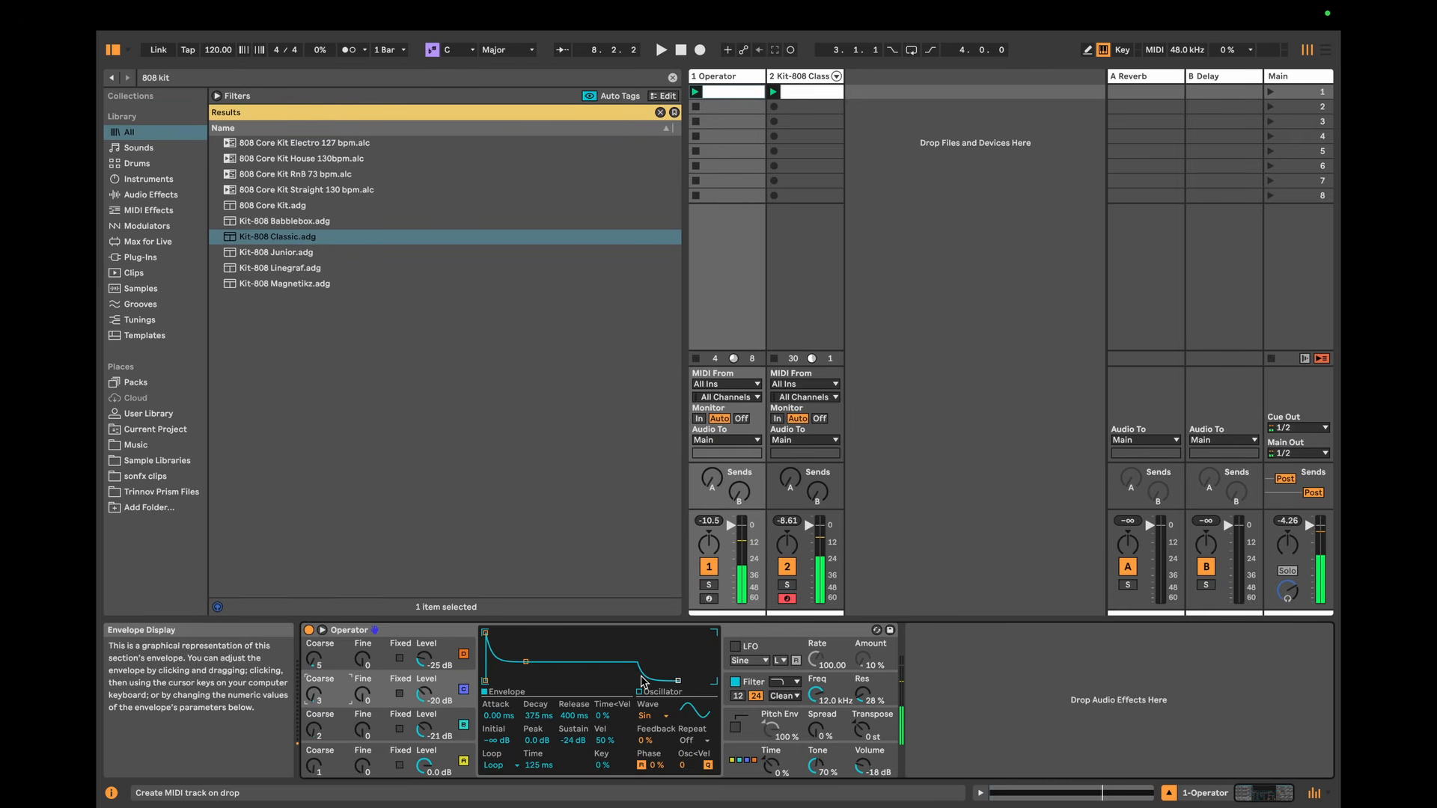
# Step: Turn off Operator's filter and raise oscillator A's envelope sustain to -20 dB while auditioning
pyautogui.click(737, 683)
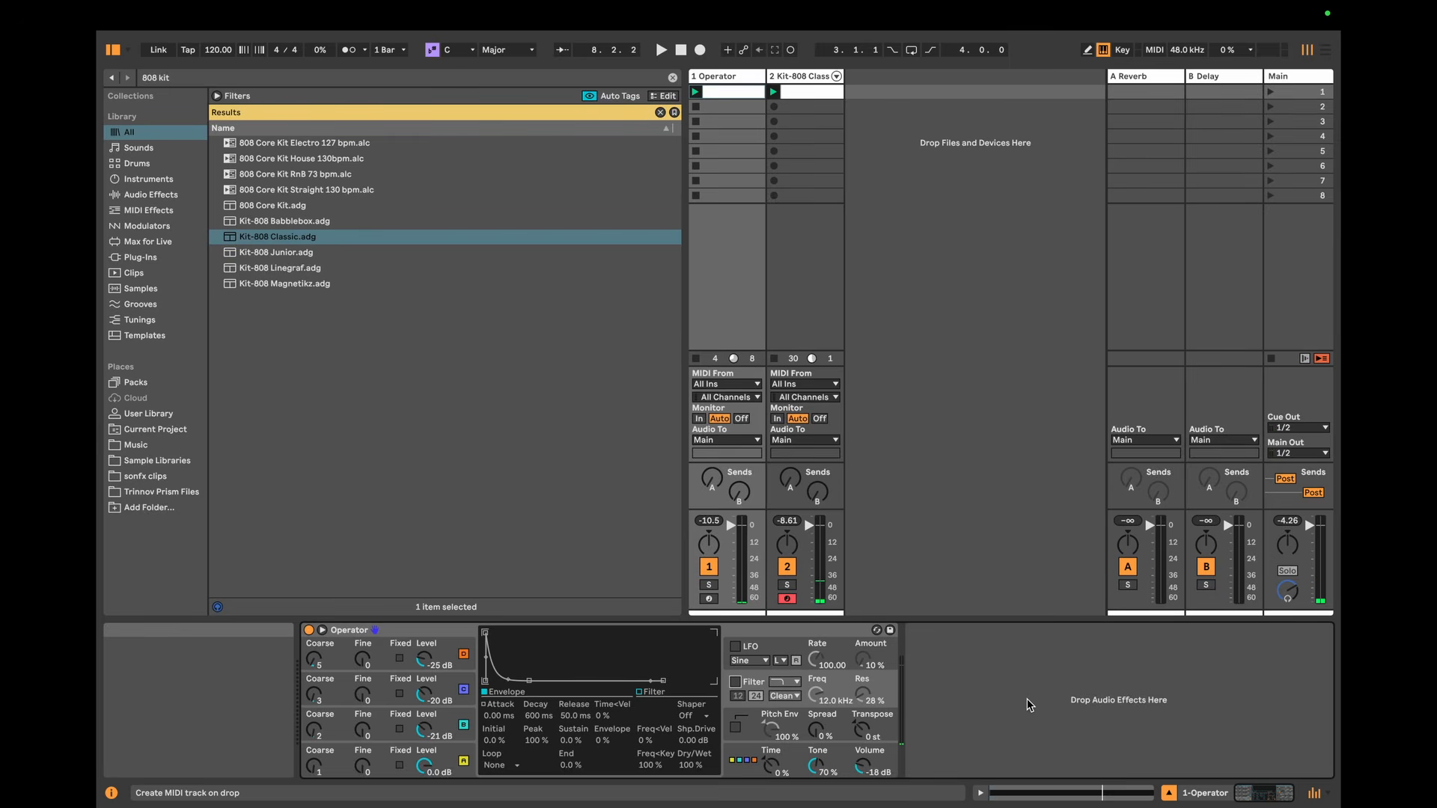
pyautogui.click(383, 752)
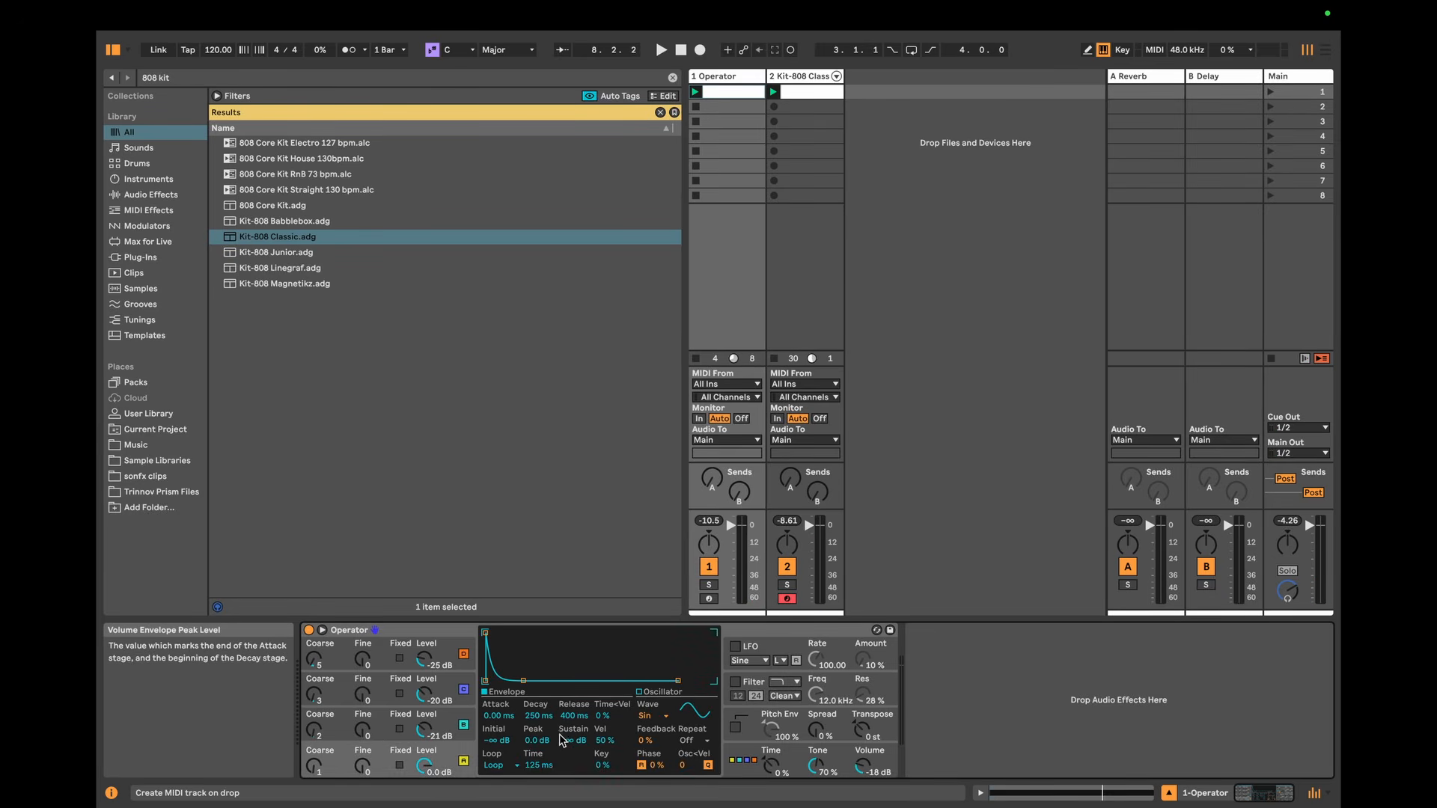
pyautogui.moveTo(570, 740); pyautogui.dragTo(570, 704)
pyautogui.press('space')
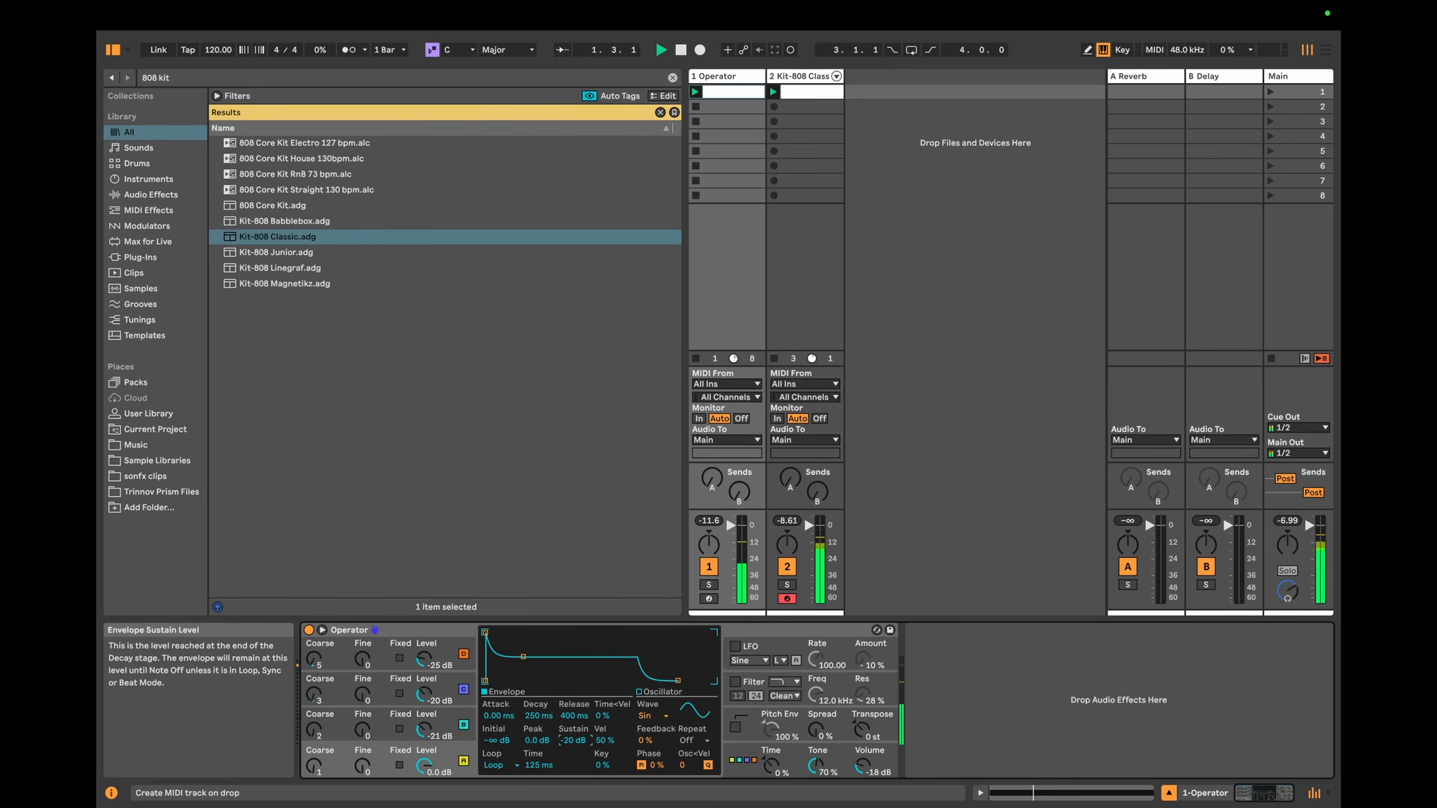
# Step: Go through oscillators B, C and D during playback and try adjusting oscillator C's envelope sustain
pyautogui.click(451, 718)
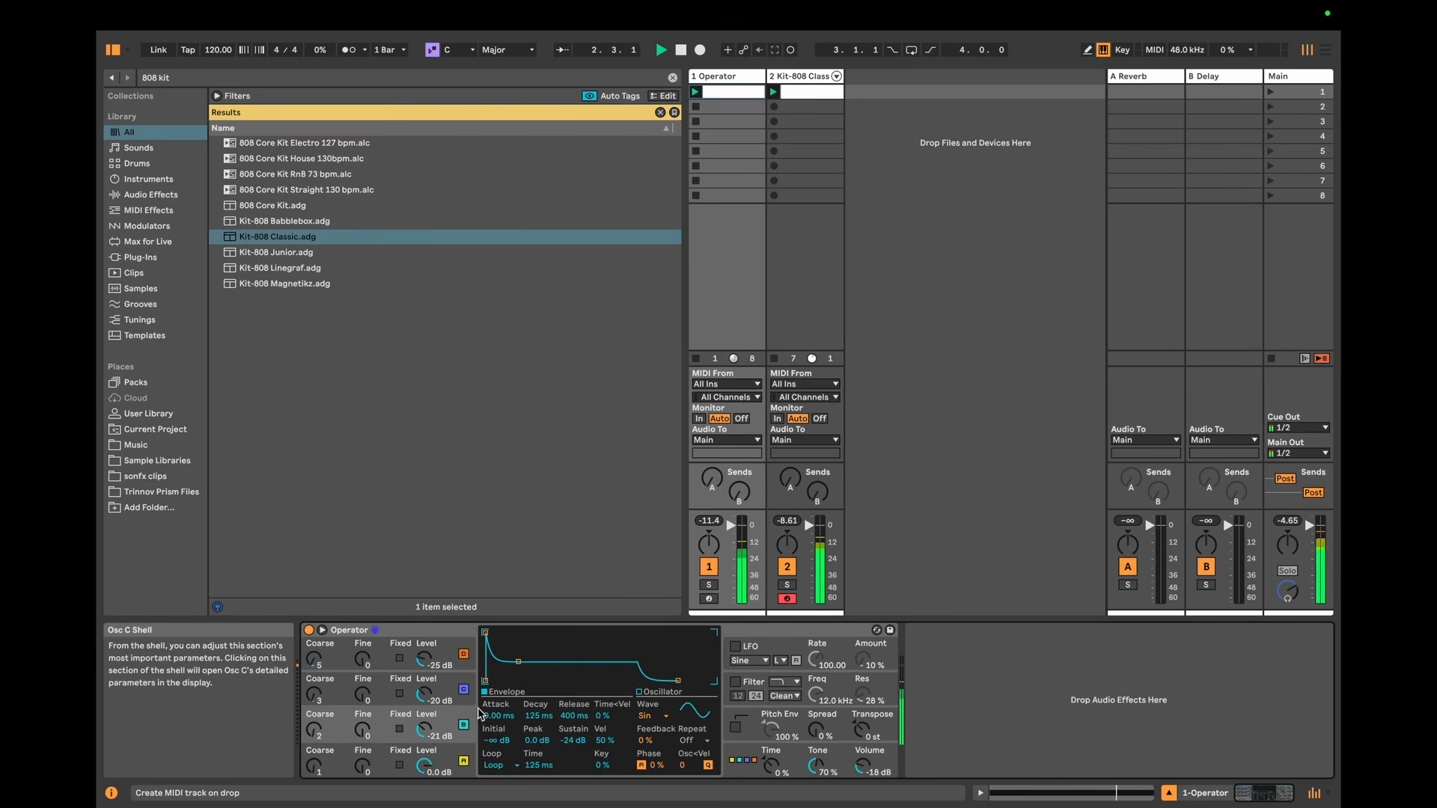
pyautogui.click(450, 684)
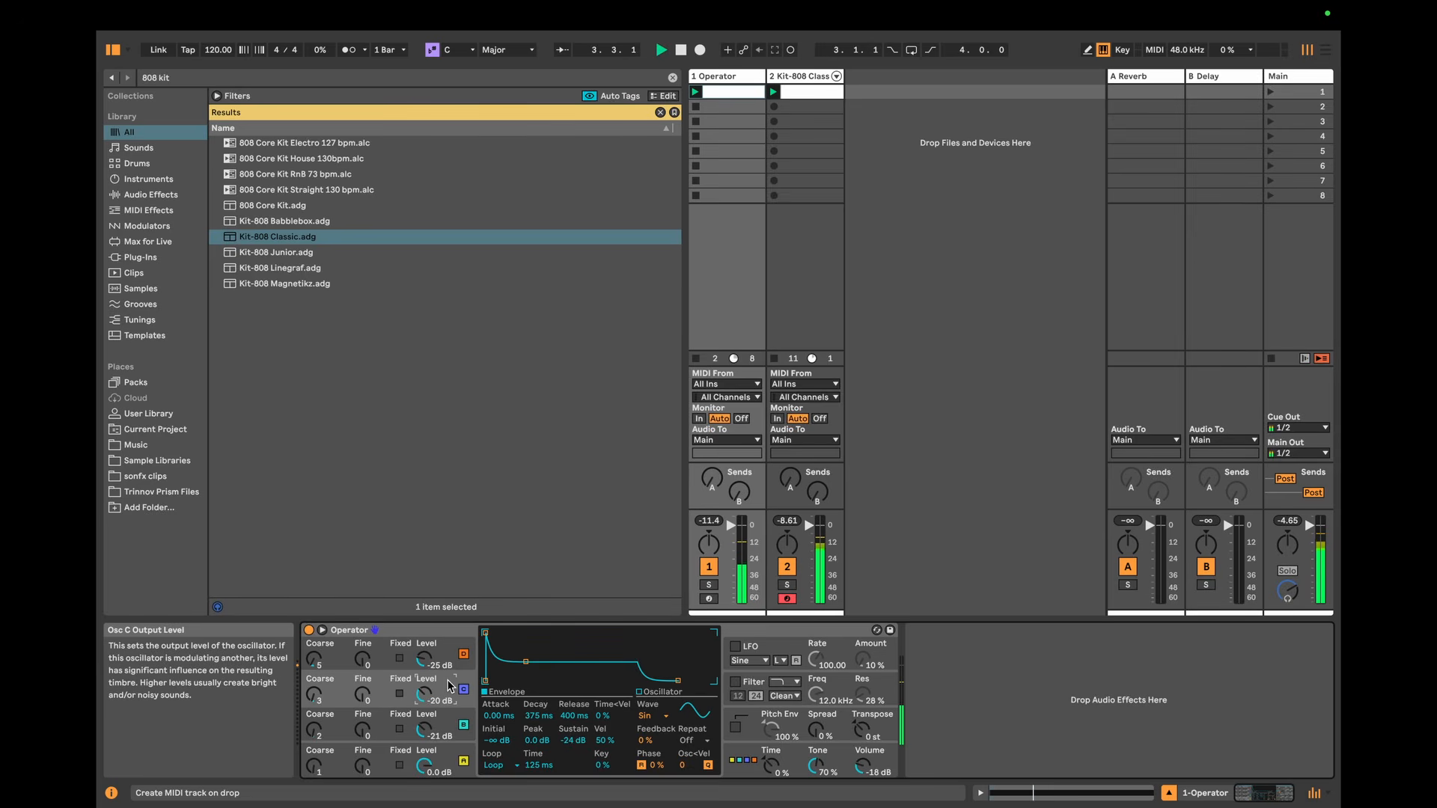
pyautogui.moveTo(577, 744); pyautogui.dragTo(576, 732)
pyautogui.click(424, 659)
pyautogui.click(571, 740)
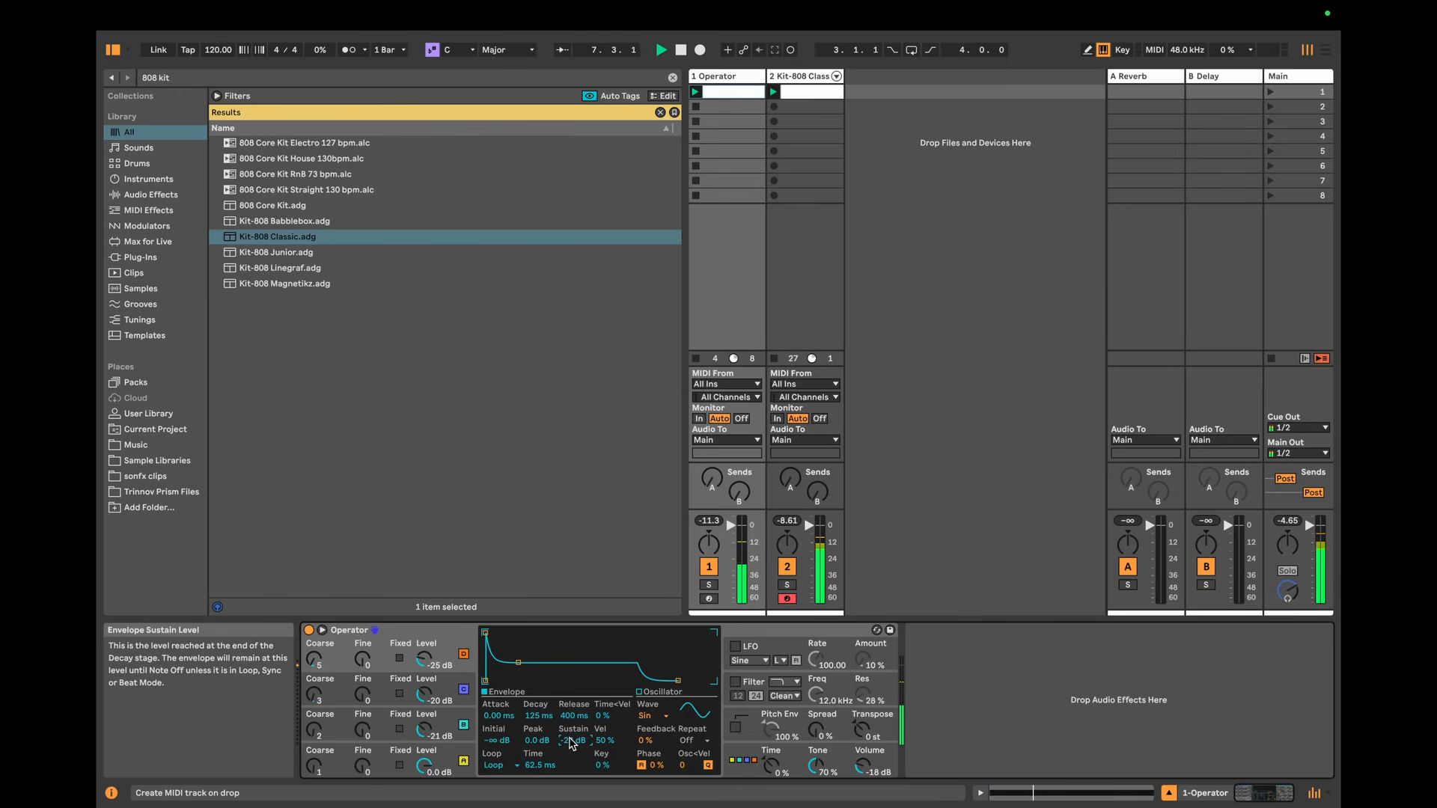
pyautogui.click(788, 636)
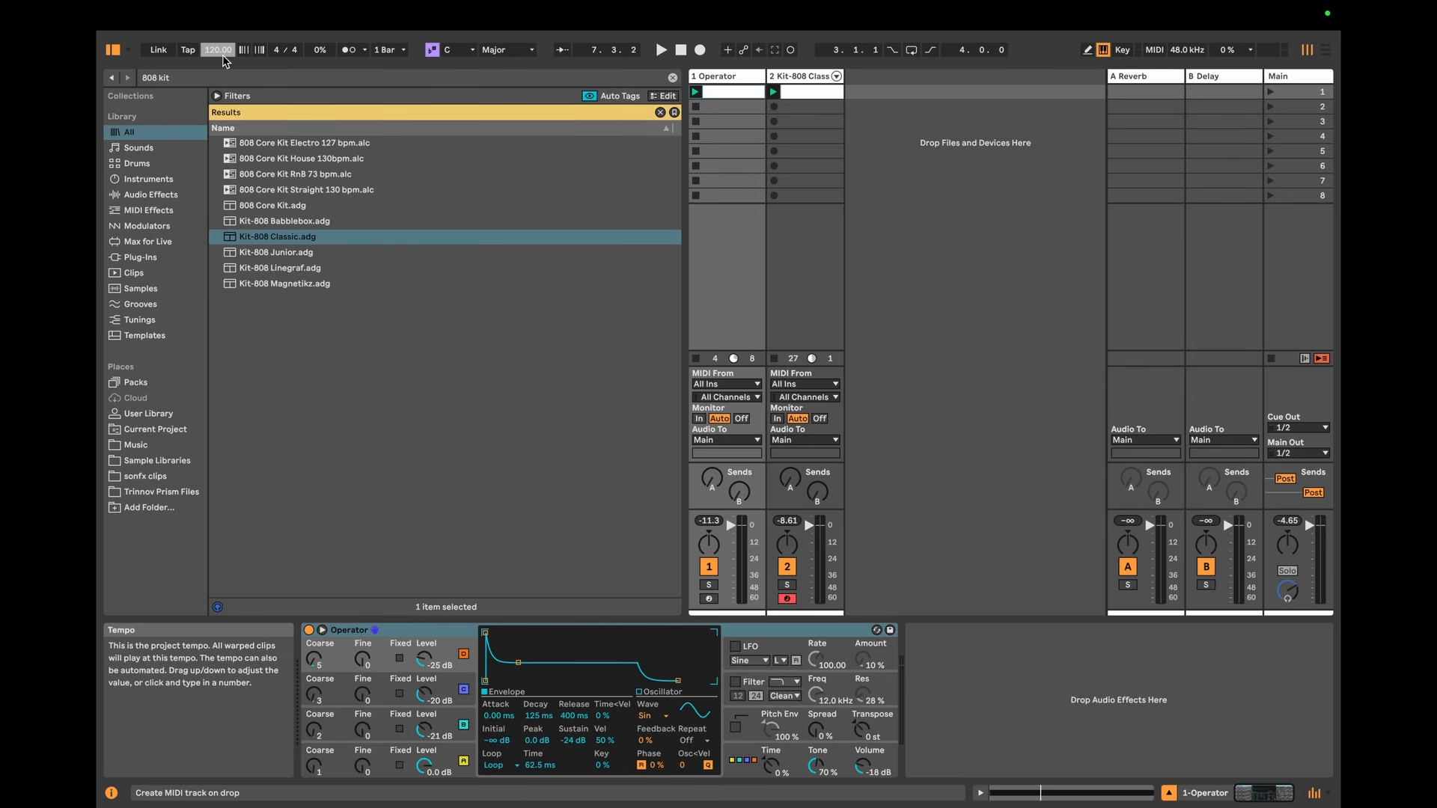
# Step: Audition the pattern at a slower project tempo and at 125 BPM, and restore the tempo to 120 BPM
pyautogui.press('space')
pyautogui.press('Down')
pyautogui.press('Down')
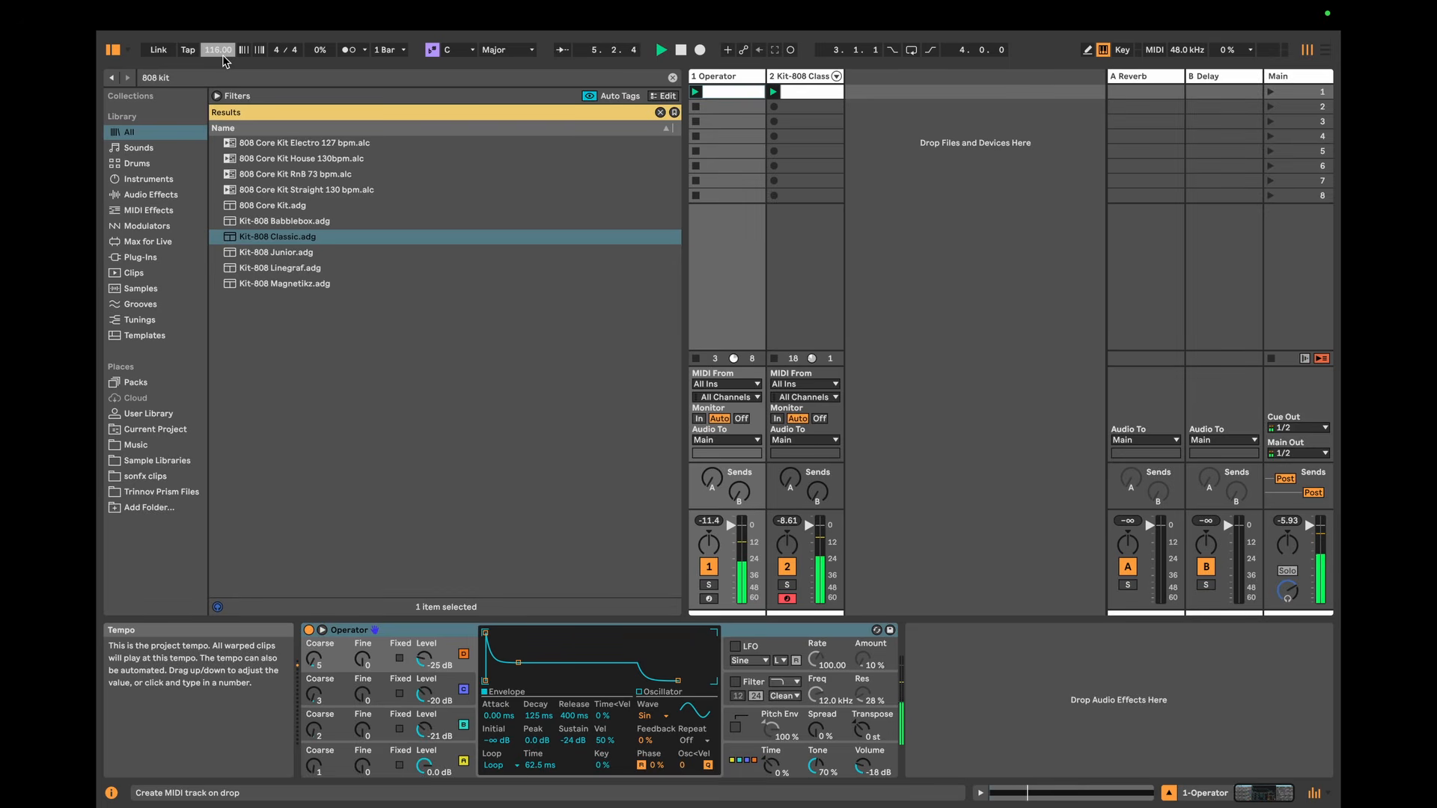
pyautogui.press('space')
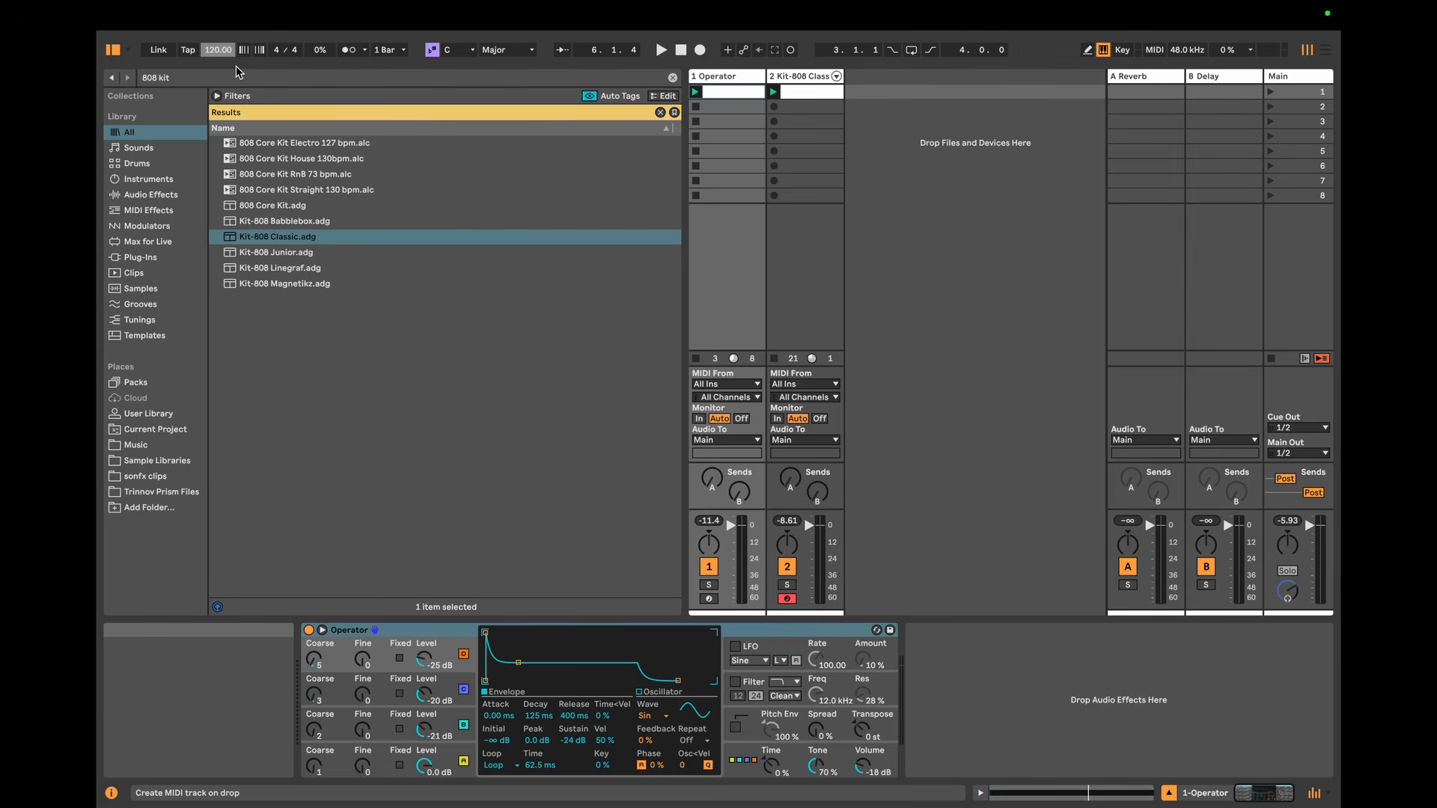
pyautogui.press('space')
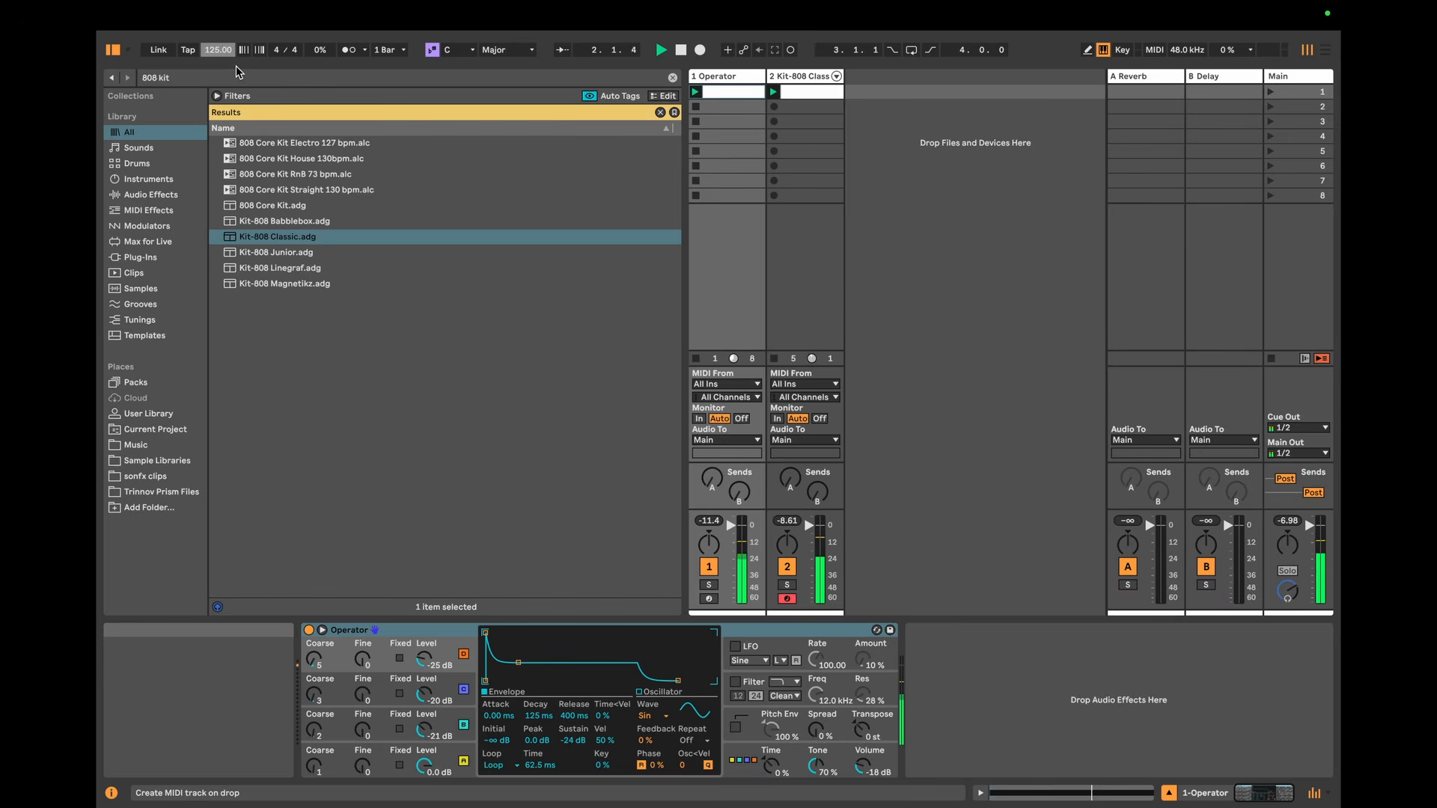
pyautogui.press('space')
pyautogui.press('super+z')
pyautogui.click(968, 636)
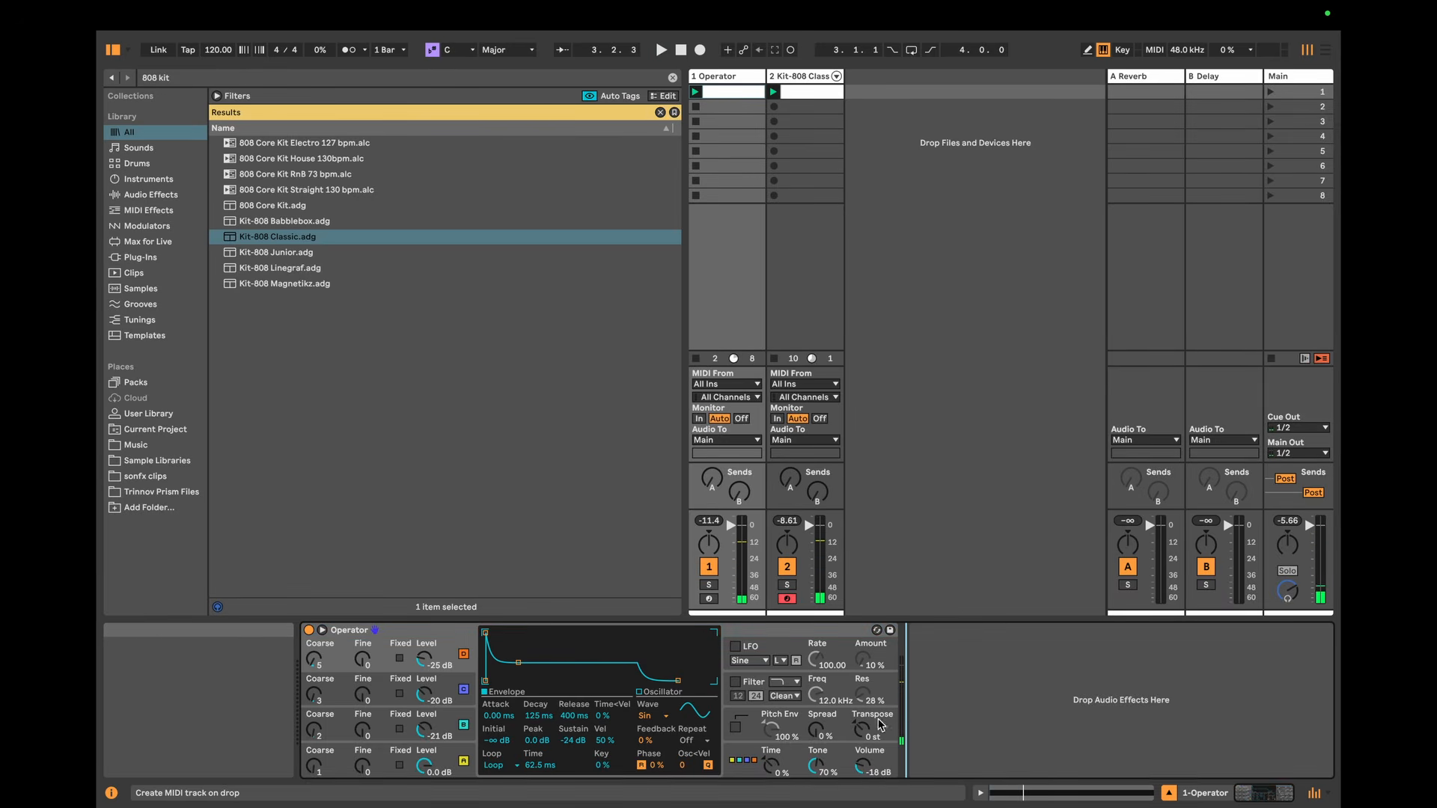
# Step: Show Operator's global settings, try the global envelope Time in both directions, and reset it to 0%
pyautogui.click(814, 768)
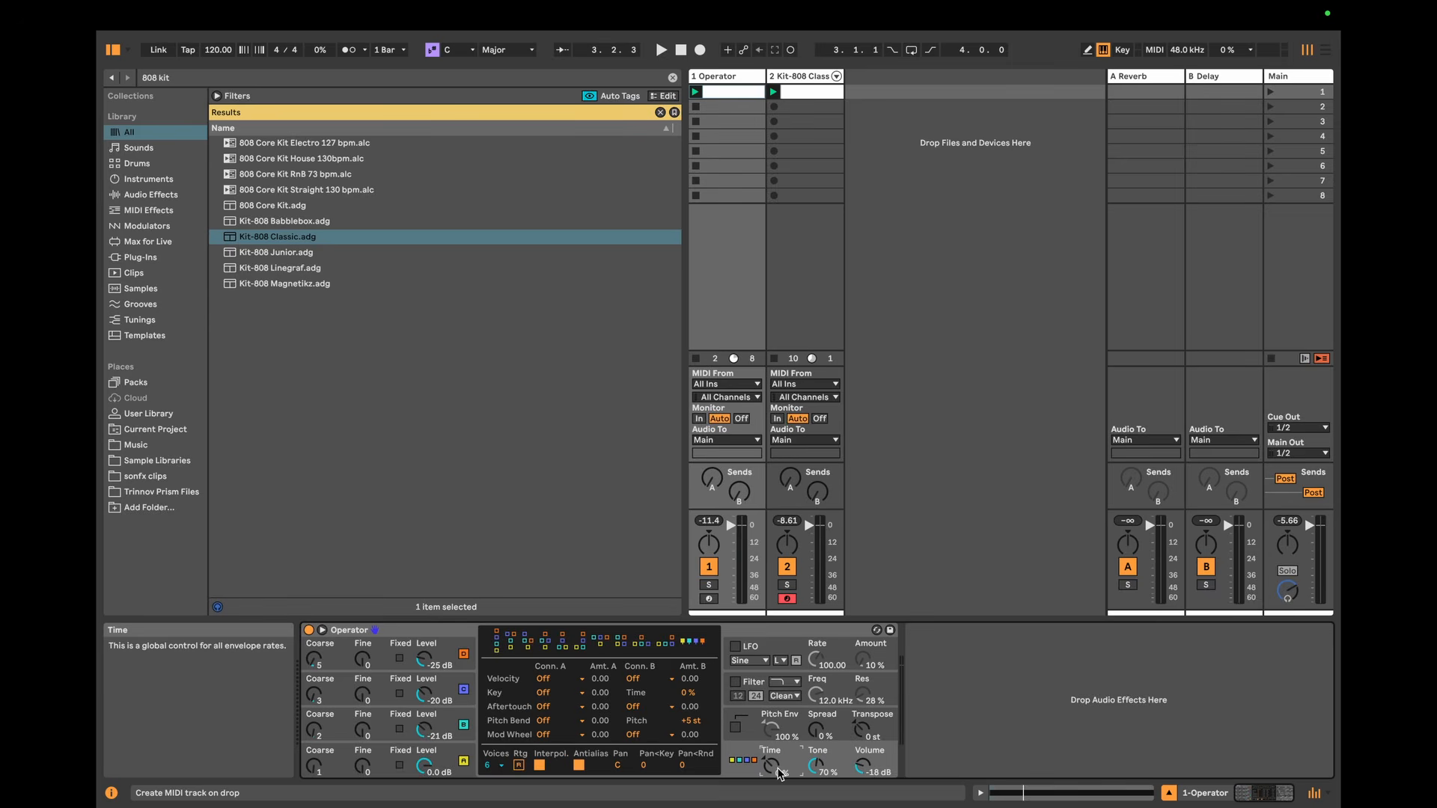
pyautogui.moveTo(773, 762); pyautogui.dragTo(773, 687)
pyautogui.moveTo(770, 763); pyautogui.dragTo(770, 793)
pyautogui.press('Delete')
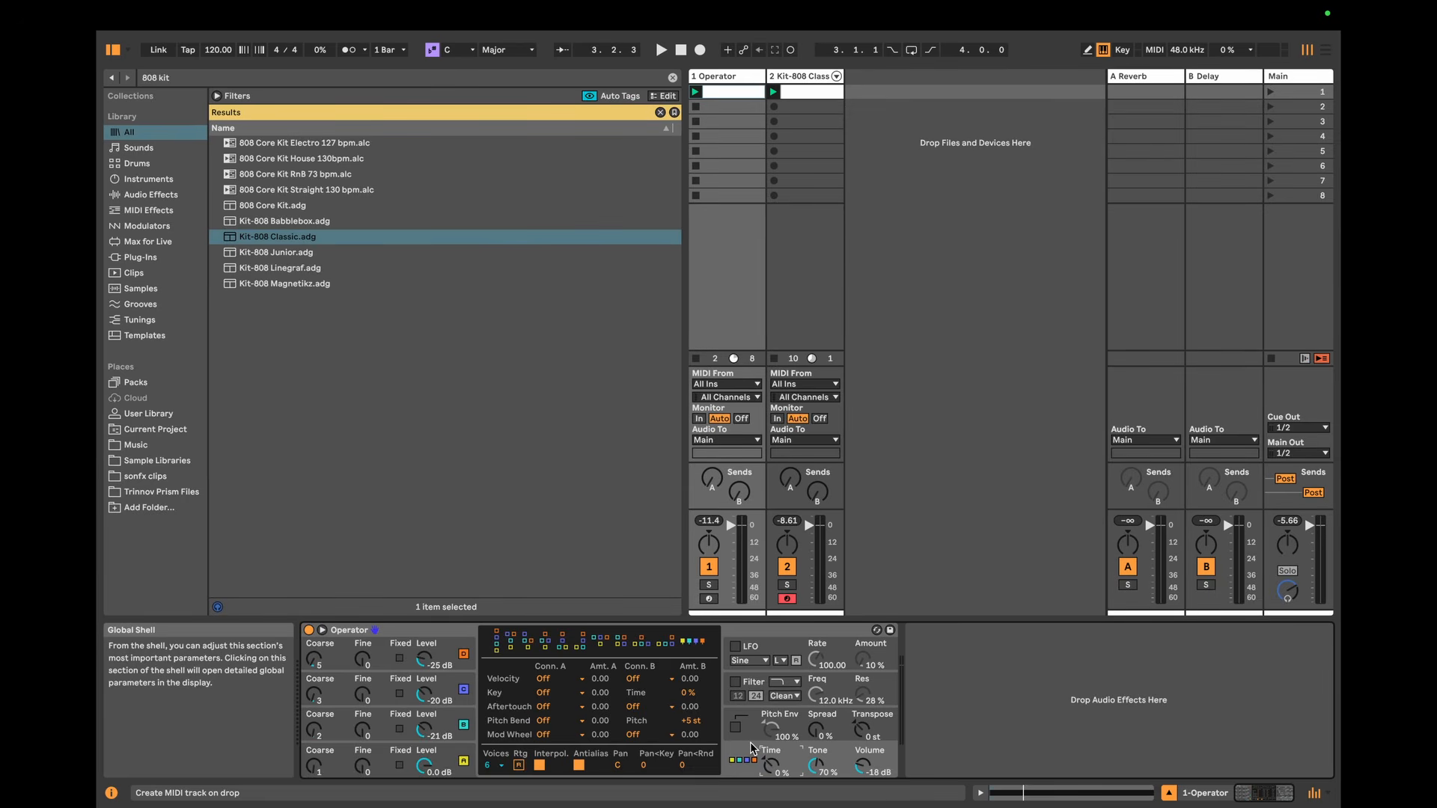
# Step: Set Operator's global envelope Time to 100% and audition the pattern against the kick
pyautogui.press('space')
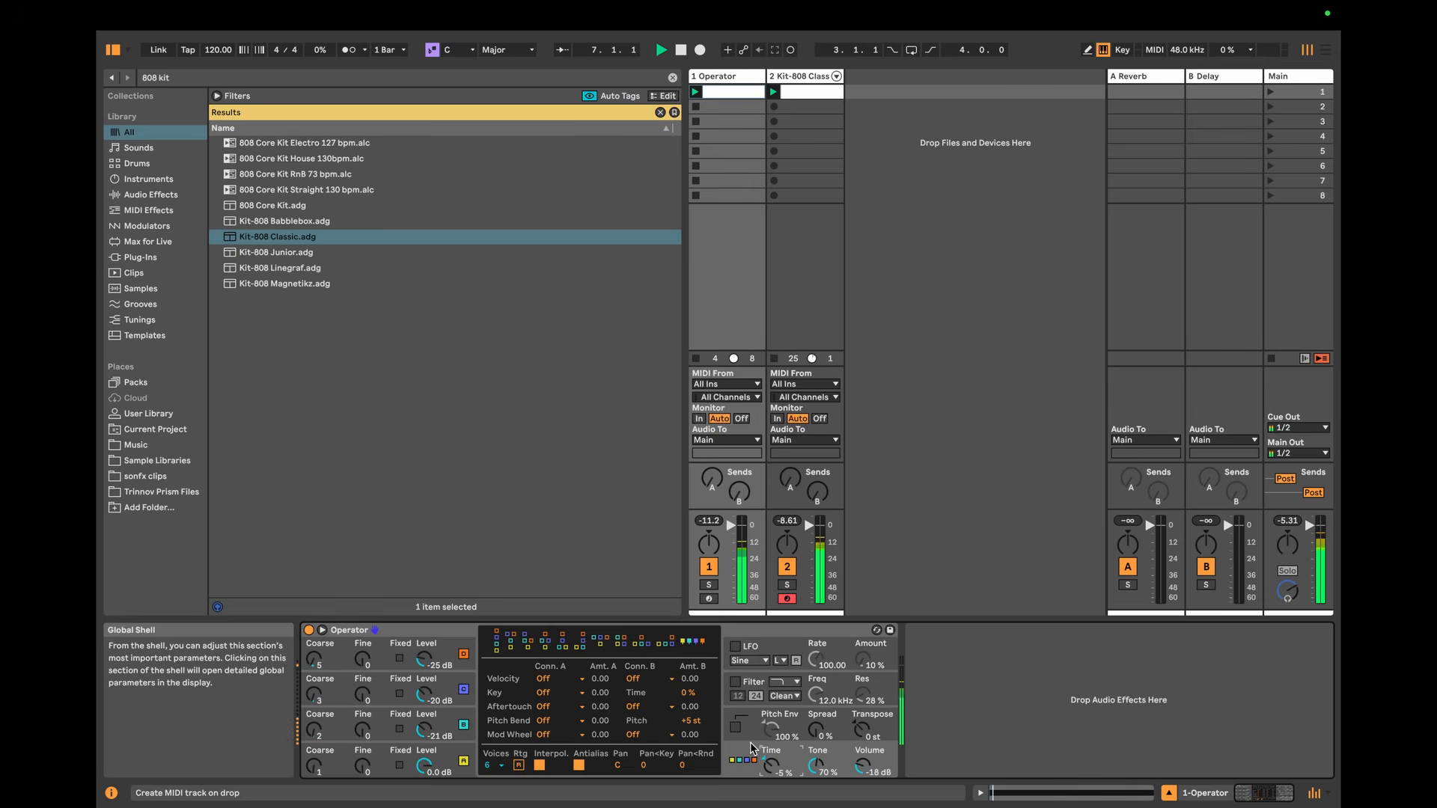
pyautogui.press('space')
pyautogui.moveTo(772, 763); pyautogui.dragTo(772, 673)
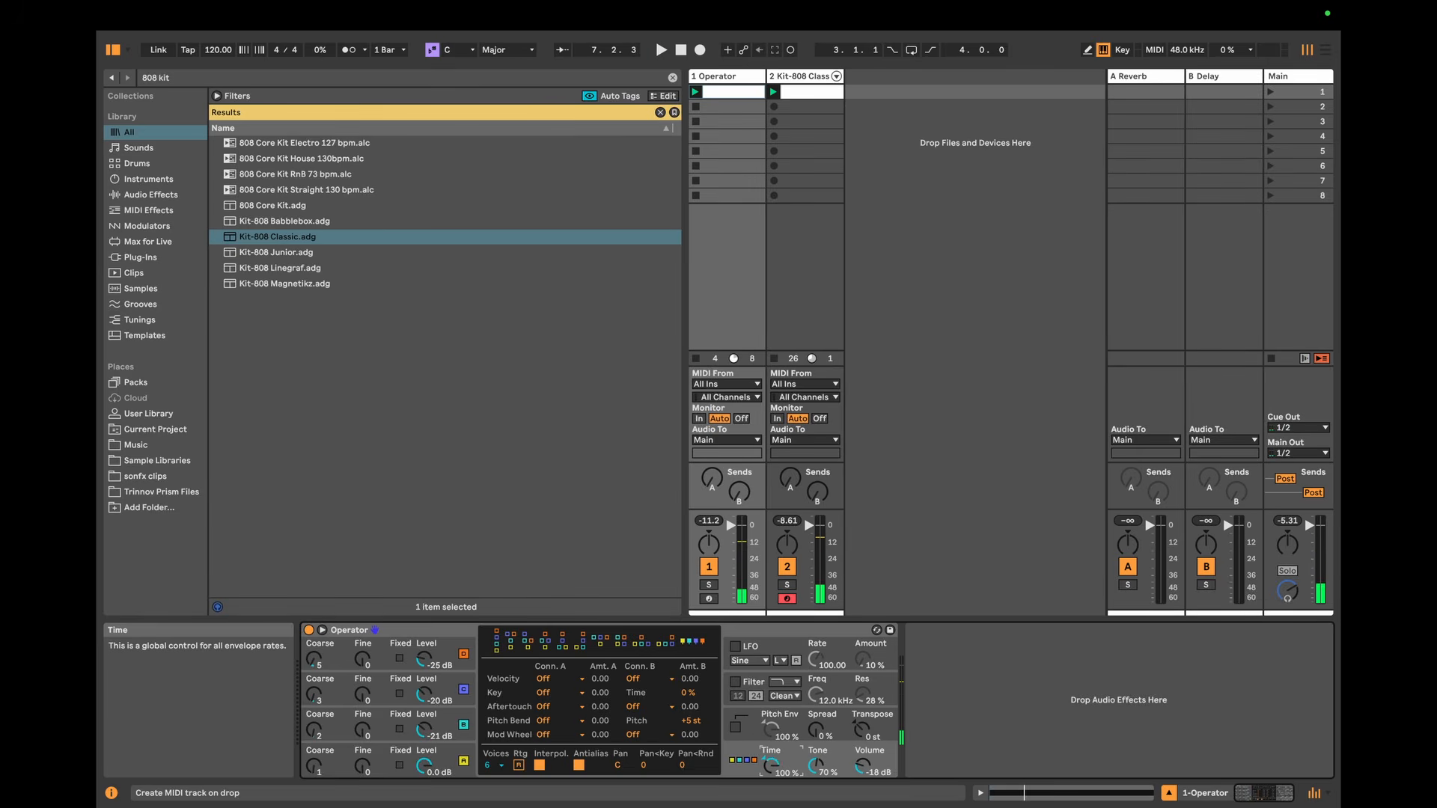
pyautogui.press('space')
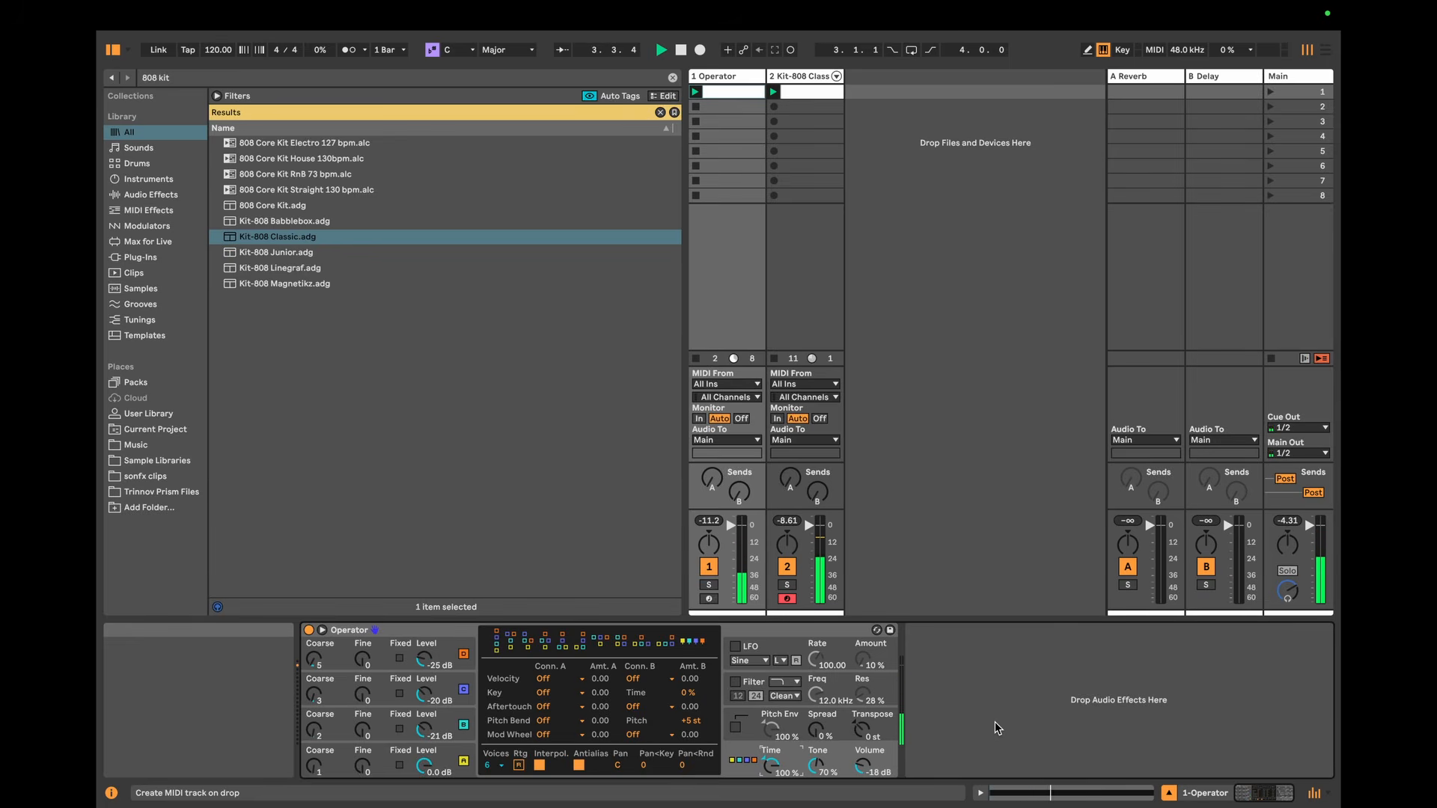
pyautogui.press('space')
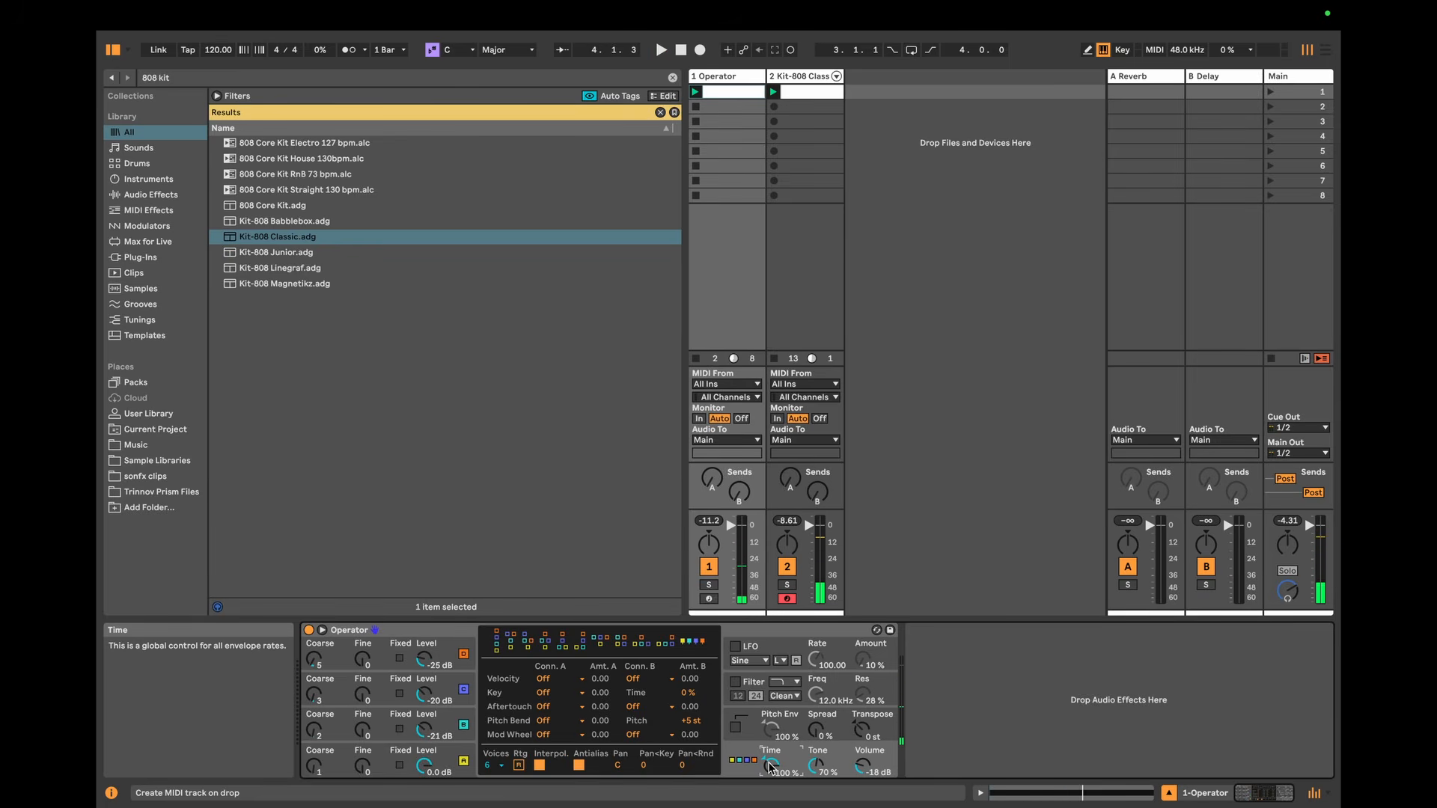
# Step: Try other global Time settings in Operator, including 25% and 50%, and audition the pattern against the kick
pyautogui.press('space')
pyautogui.moveTo(770, 768)
pyautogui.mouseDown()
pyautogui.moveTo(770, 806)
pyautogui.moveTo(770, 760)
pyautogui.mouseUp()
pyautogui.press('space')
pyautogui.press('space')
pyautogui.press('space')
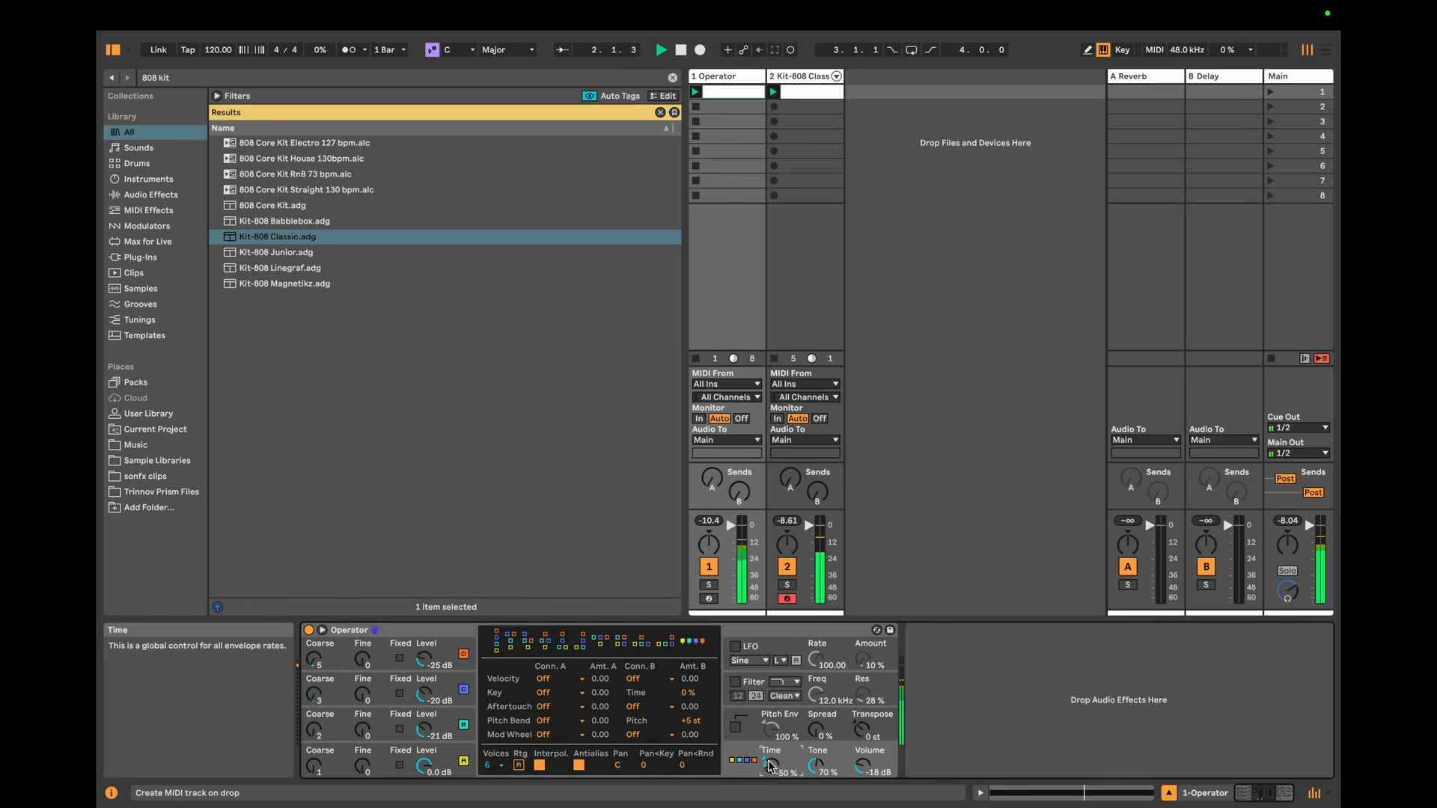
pyautogui.moveTo(769, 764); pyautogui.dragTo(769, 755)
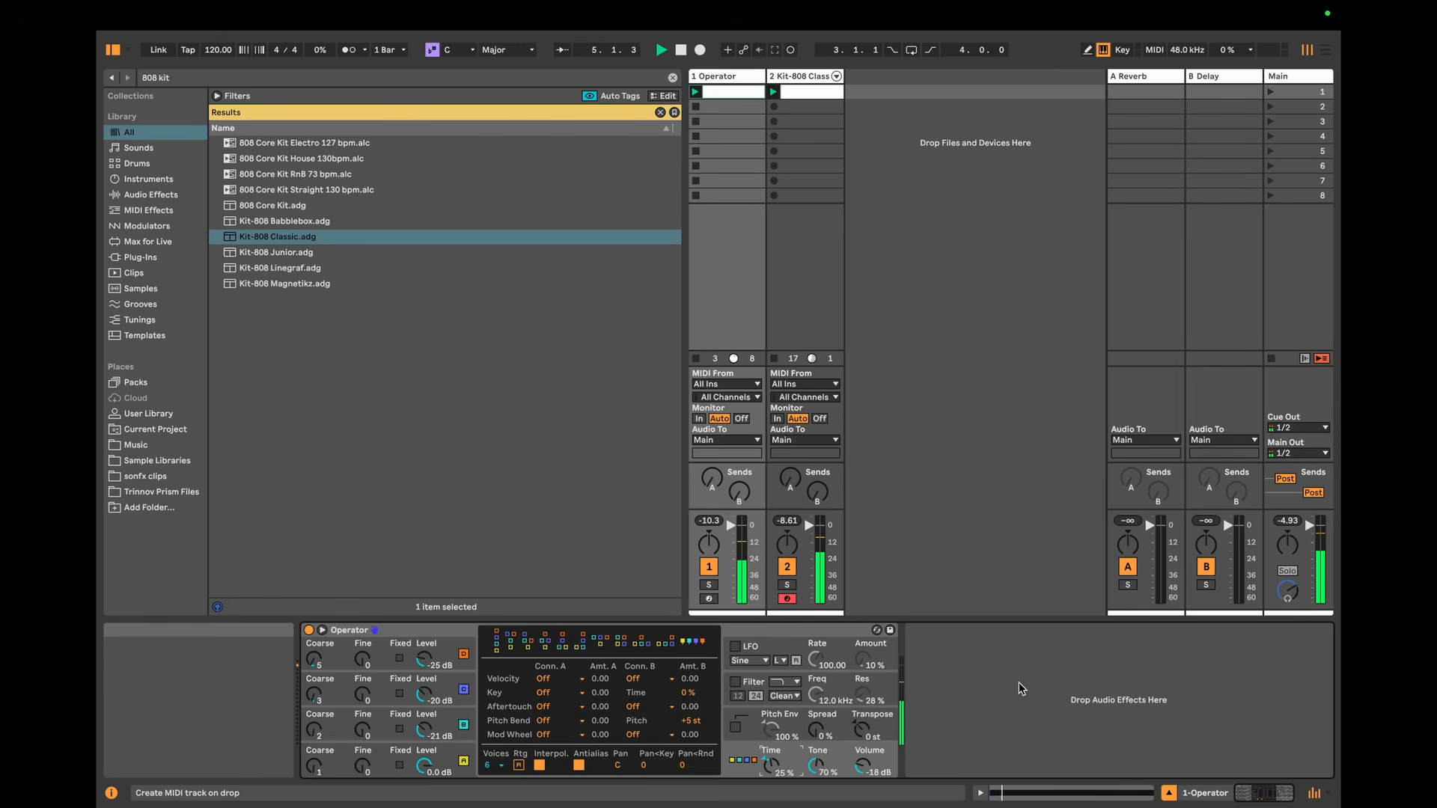
pyautogui.write('50')
pyautogui.press('Return')
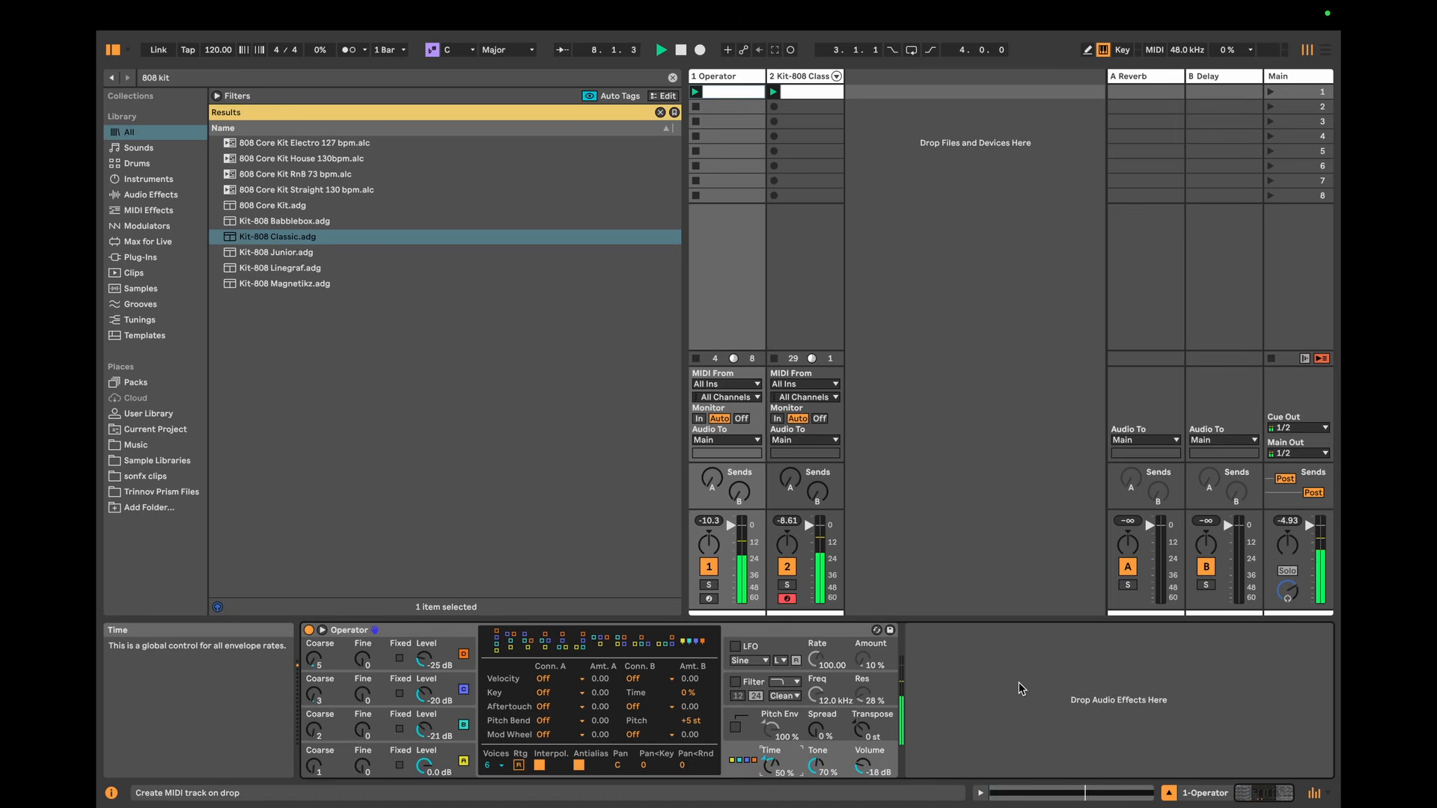
pyautogui.press('space')
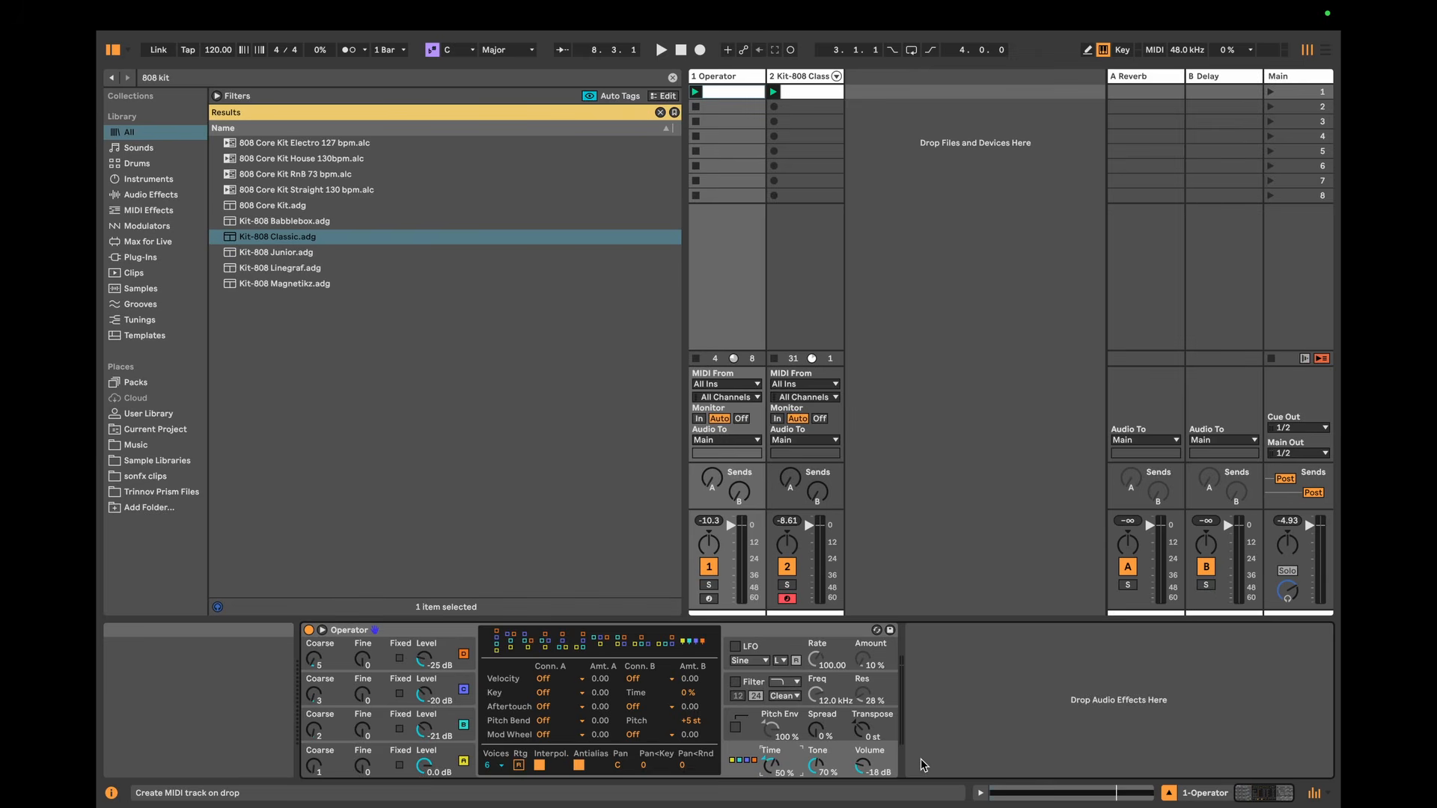
# Step: Audition the pattern with Operator's global Time at 100% and reset it to 0%
pyautogui.doubleClick(771, 765)
pyautogui.write('100')
pyautogui.press('Return')
pyautogui.press('space')
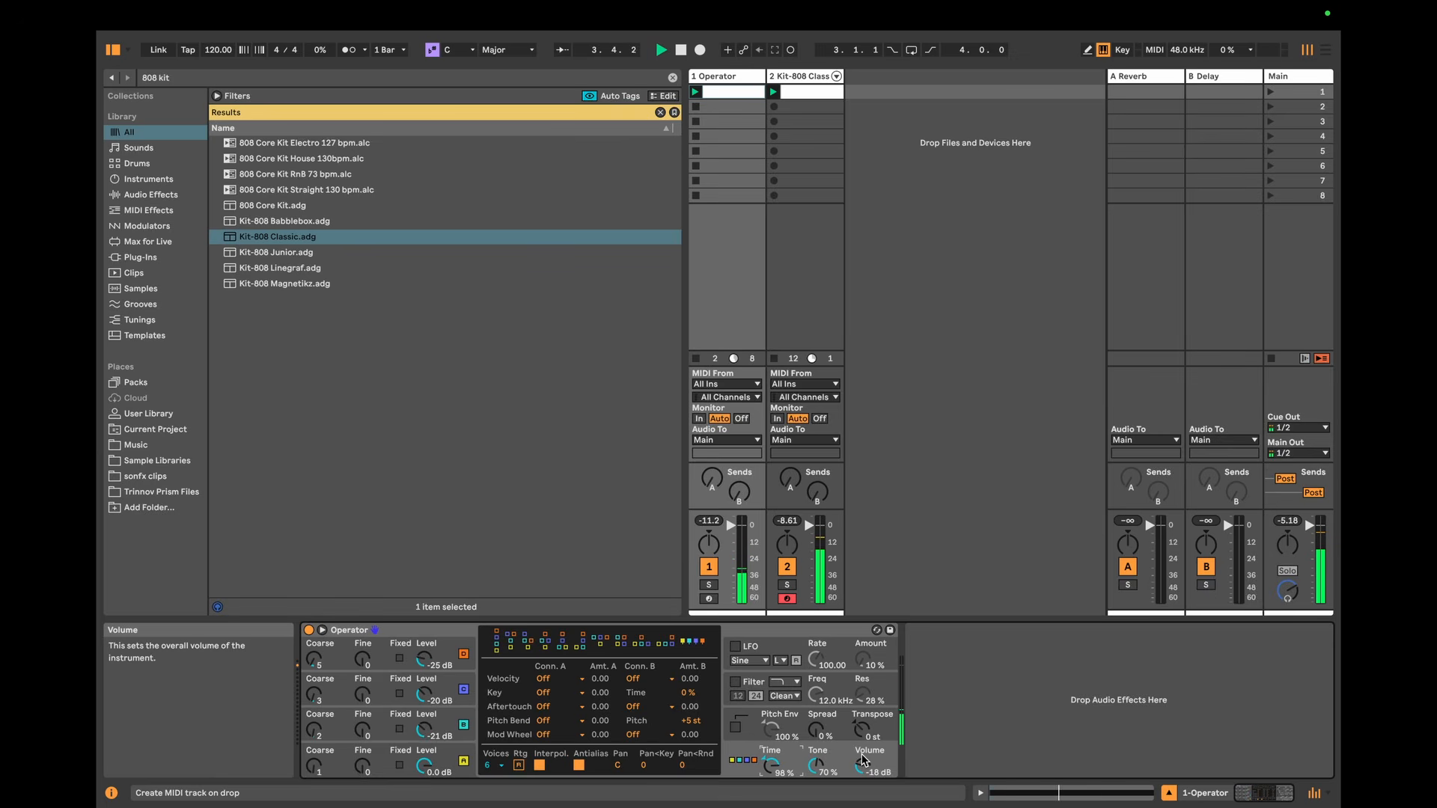
pyautogui.press('space')
pyautogui.doubleClick(766, 774)
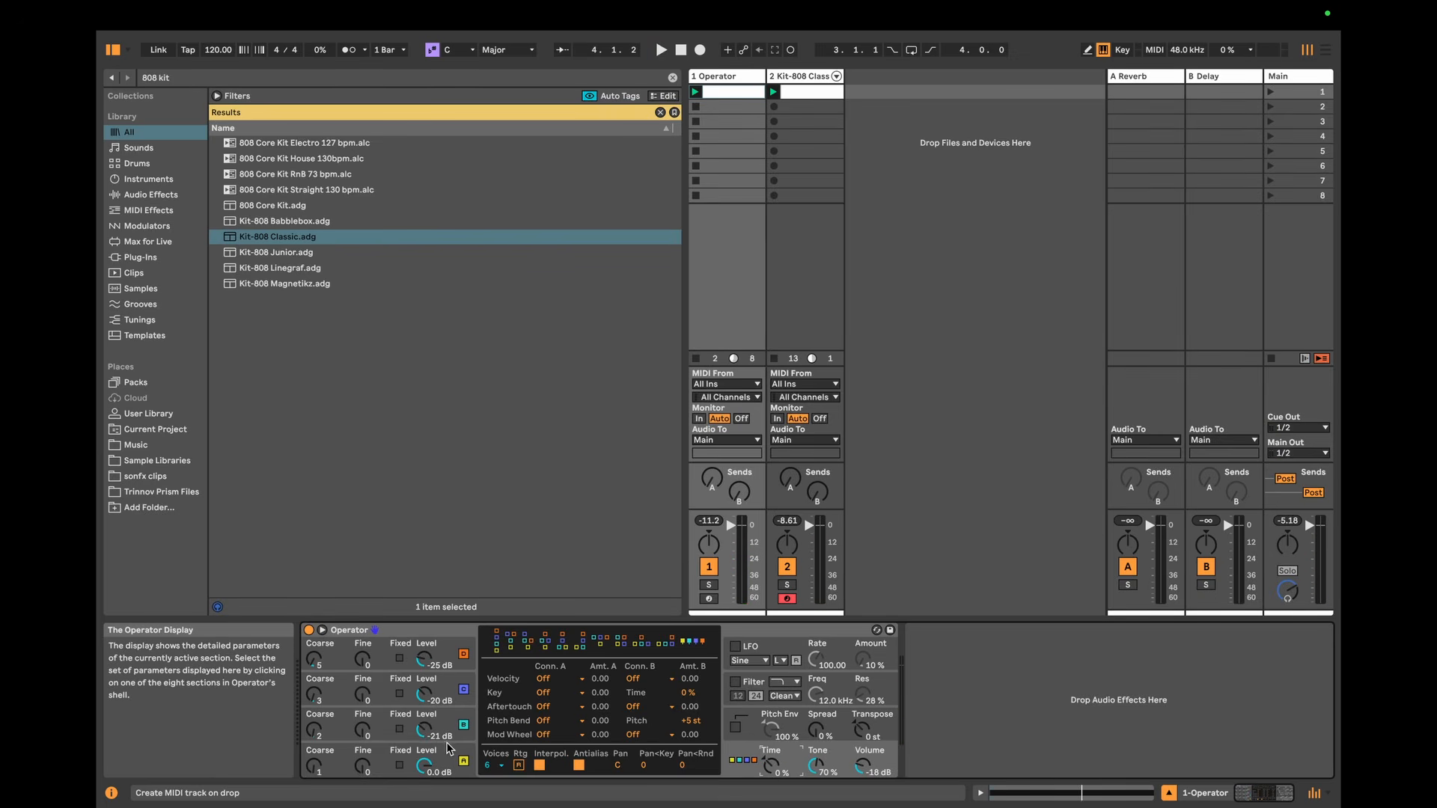
# Step: Switch off Operator's oscillators B, C and D so that only oscillator A sounds
pyautogui.click(362, 764)
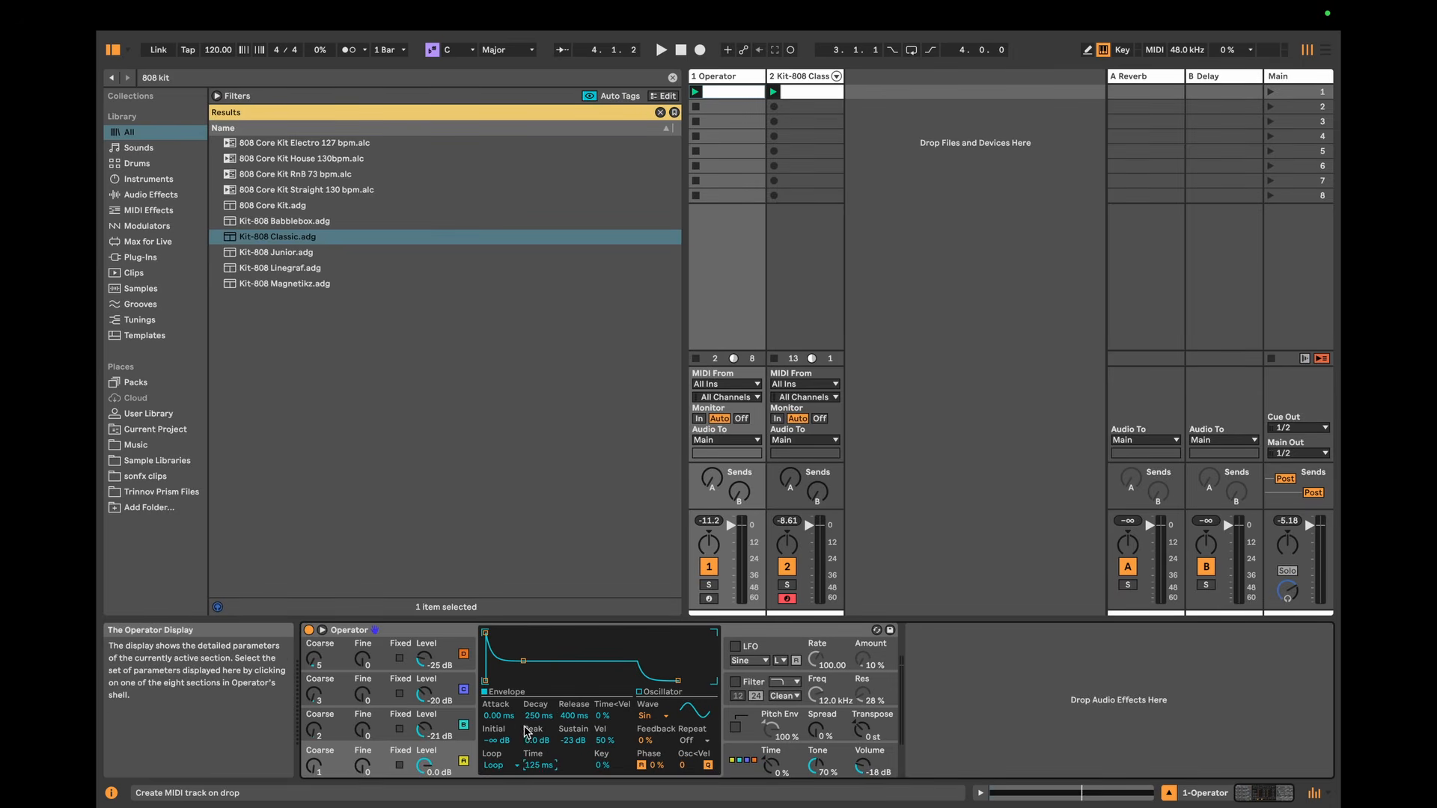
pyautogui.click(463, 724)
pyautogui.click(464, 689)
pyautogui.click(464, 654)
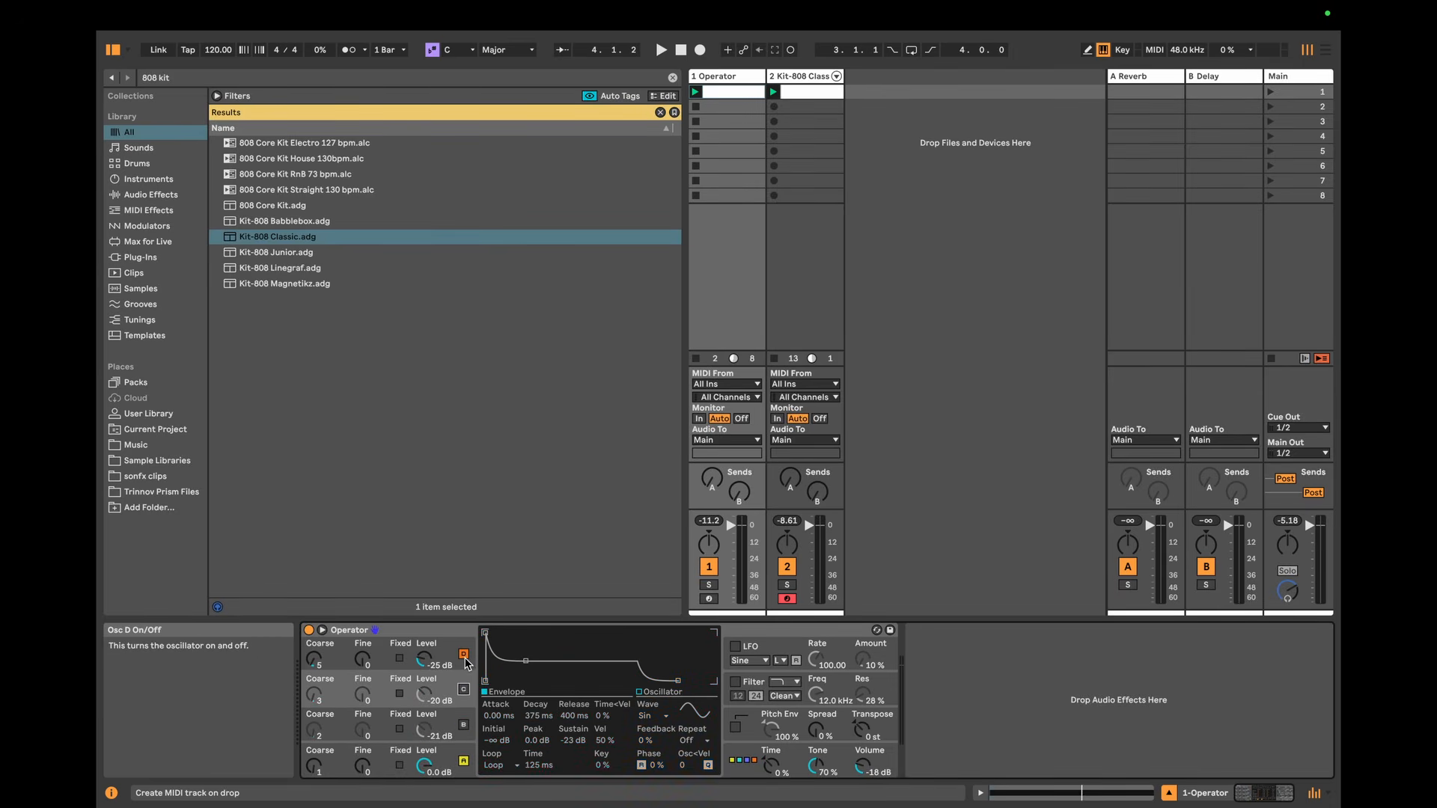
# Step: Set oscillator A's envelope loop Time to 127 ms and decay to 254 ms, and audition it against the kick
pyautogui.click(386, 759)
pyautogui.click(539, 765)
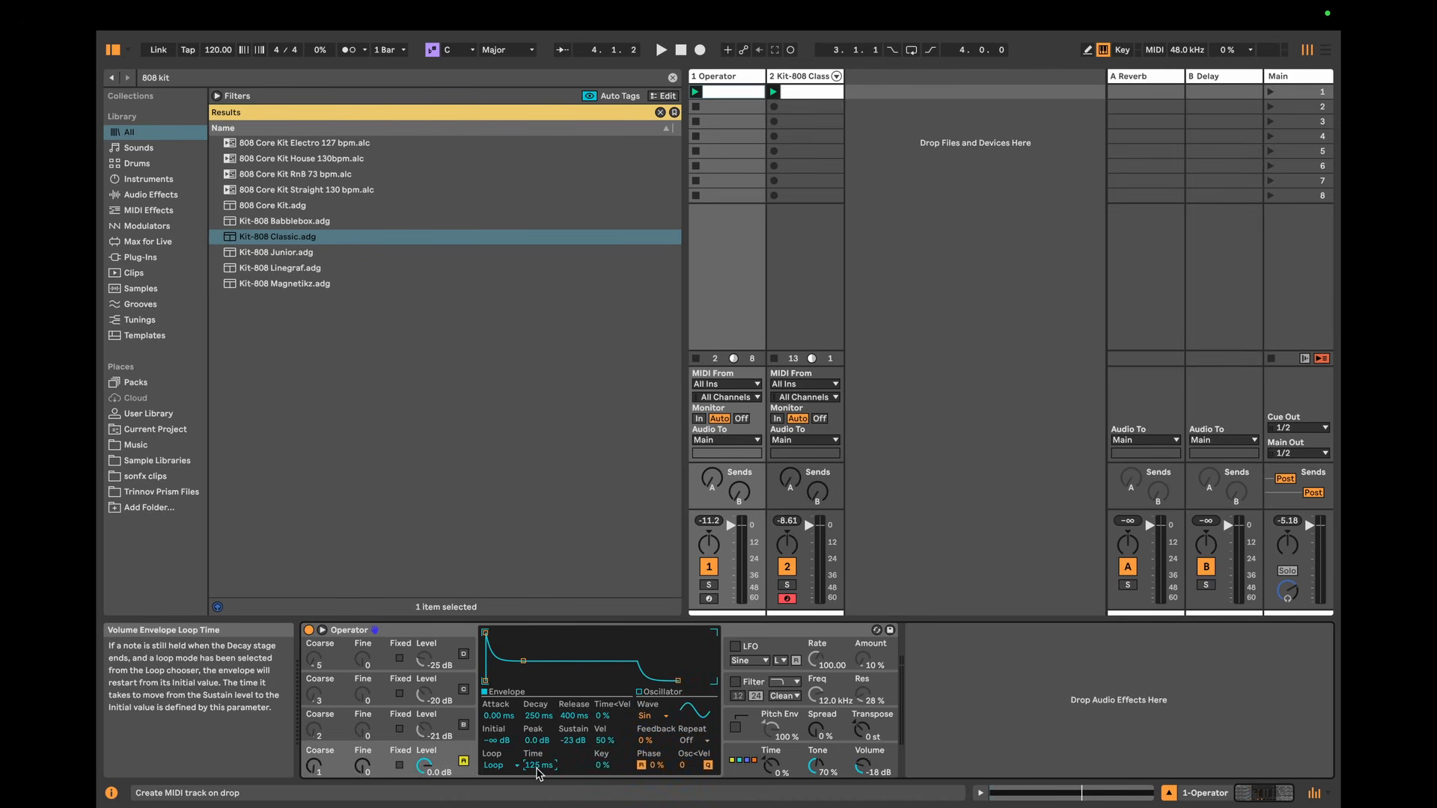
pyautogui.click(539, 715)
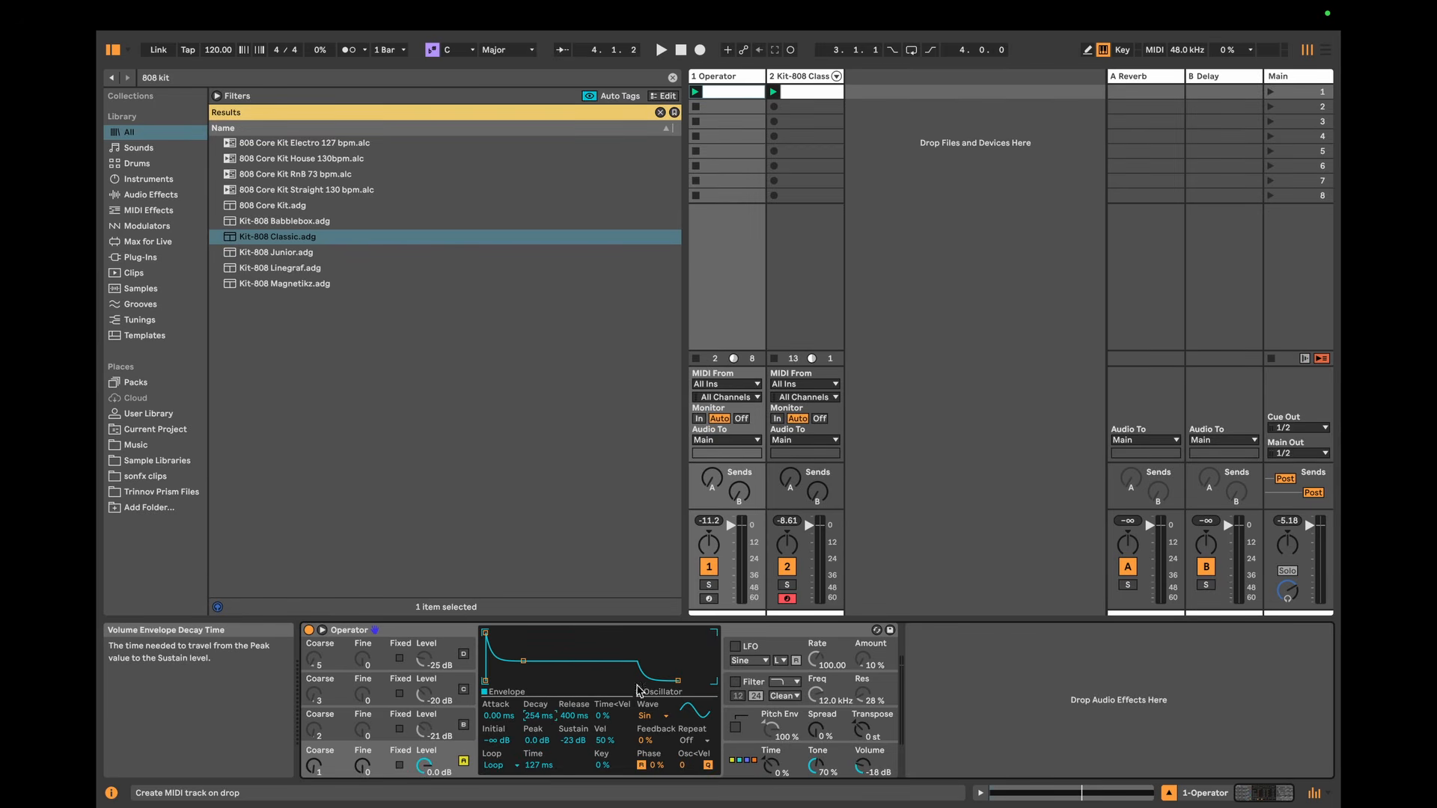
pyautogui.click(1043, 701)
pyautogui.press('space')
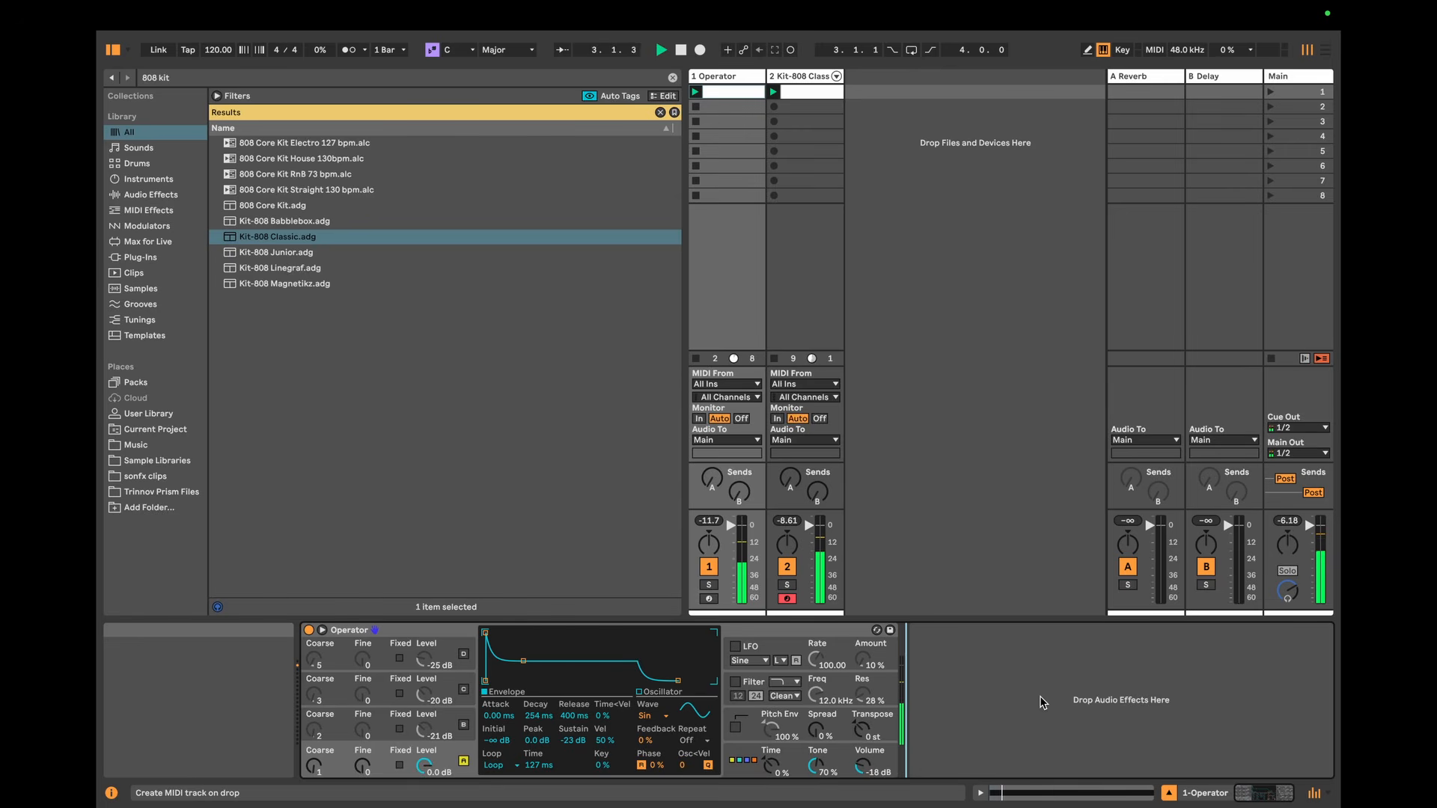
pyautogui.press('space')
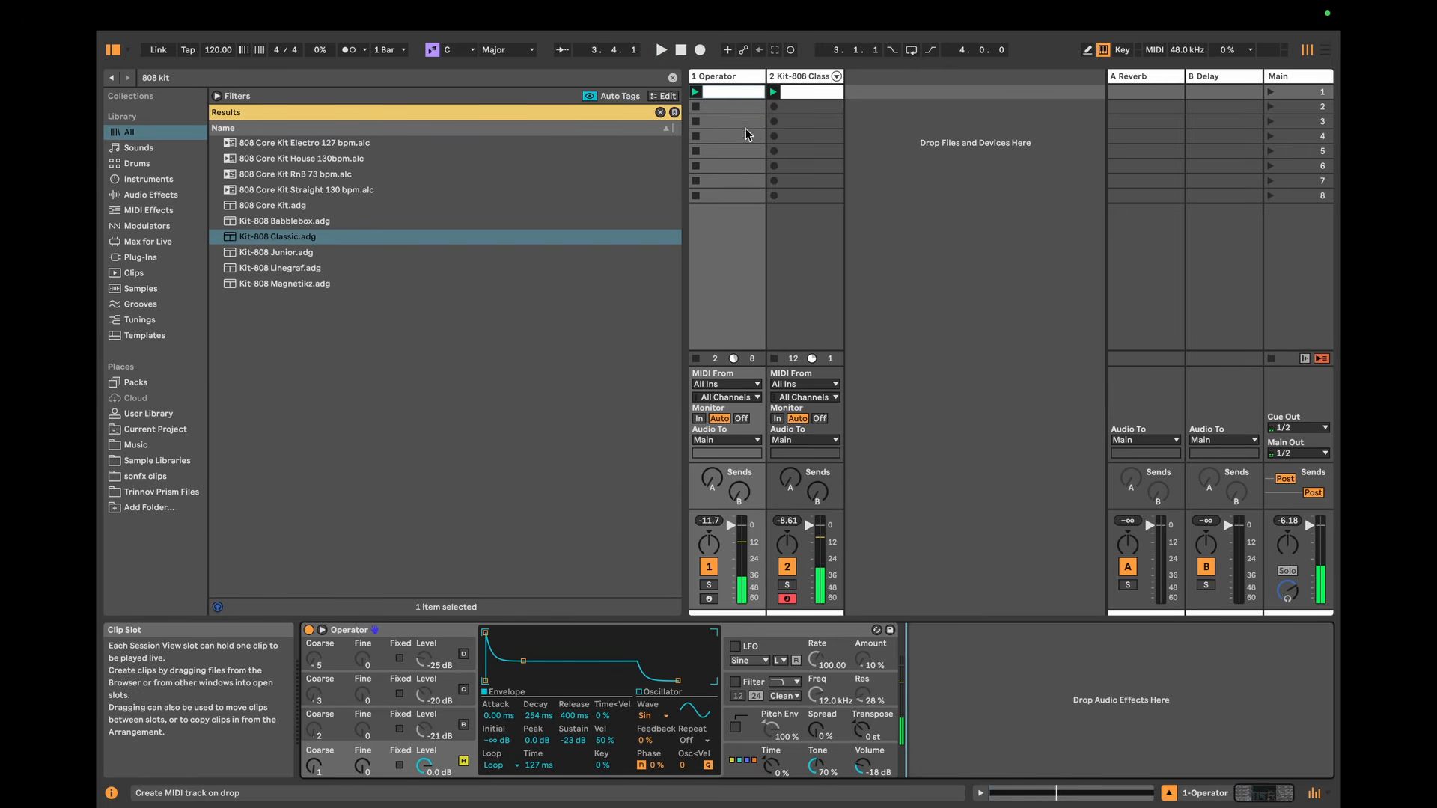
# Step: Extend the Operator clip's loop to 4 bars, add a one-bar F#2 note in bar 3 and duplicate it at a higher pitch in bar 4
pyautogui.doubleClick(734, 90)
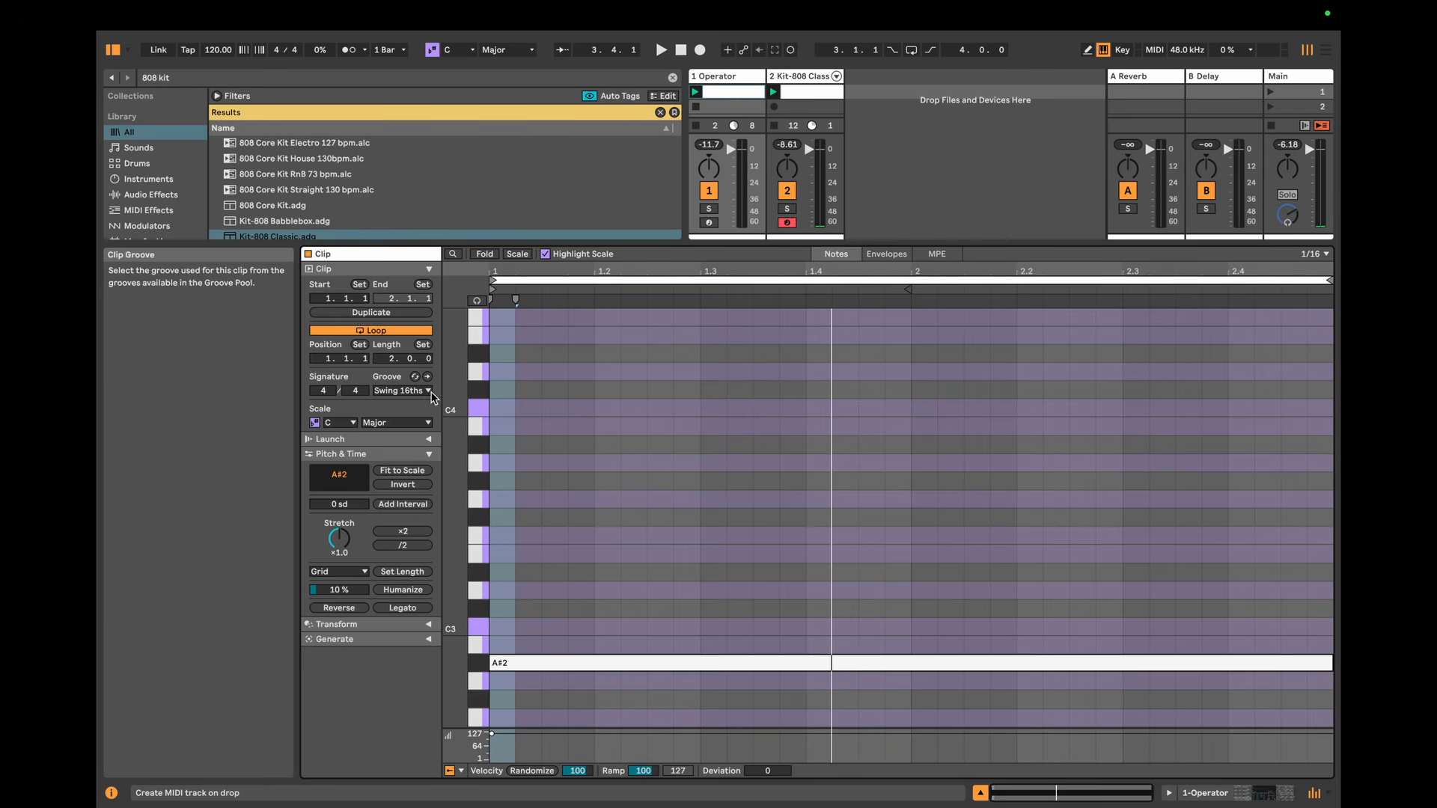
pyautogui.moveTo(394, 358); pyautogui.dragTo(394, 356)
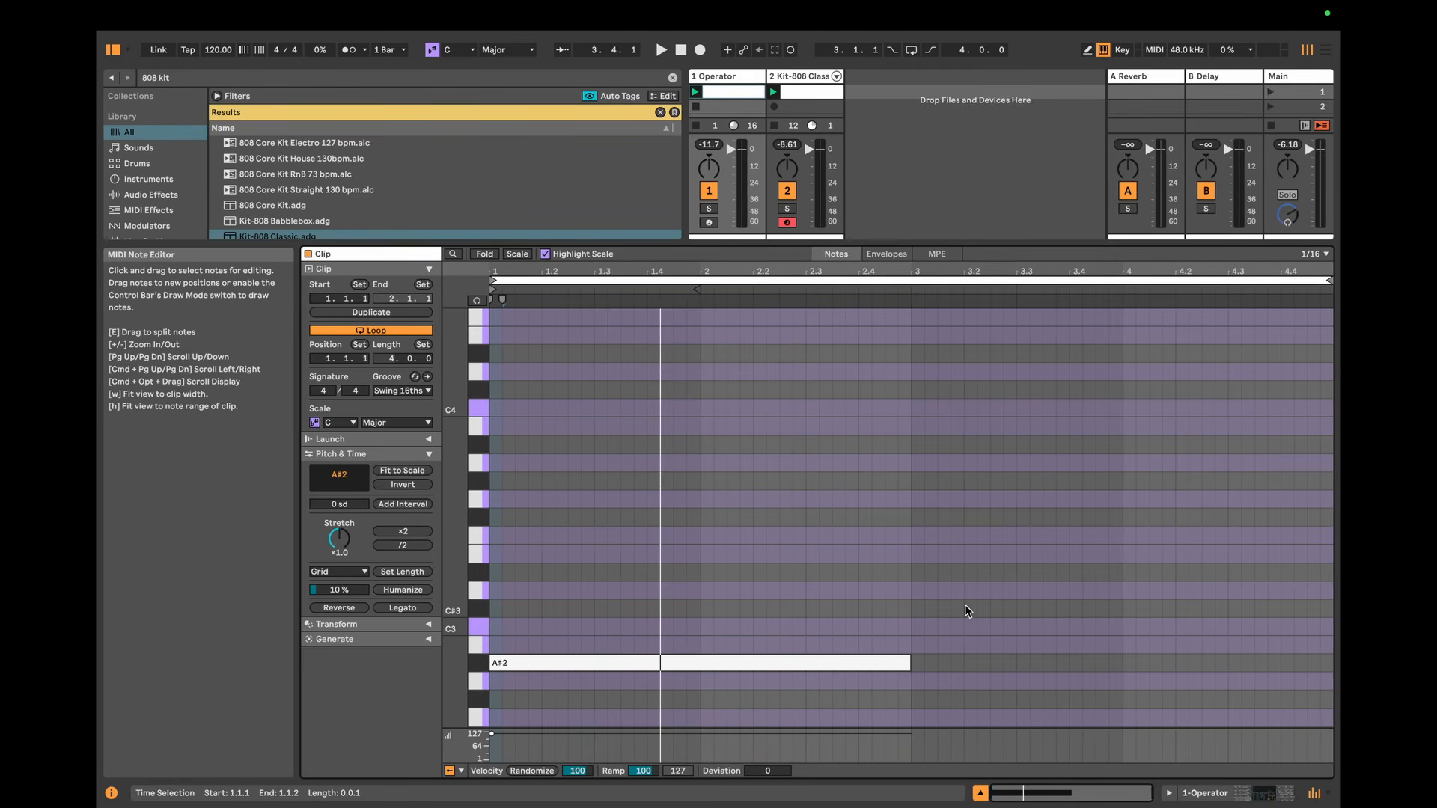
pyautogui.scroll(-3, 964, 605)
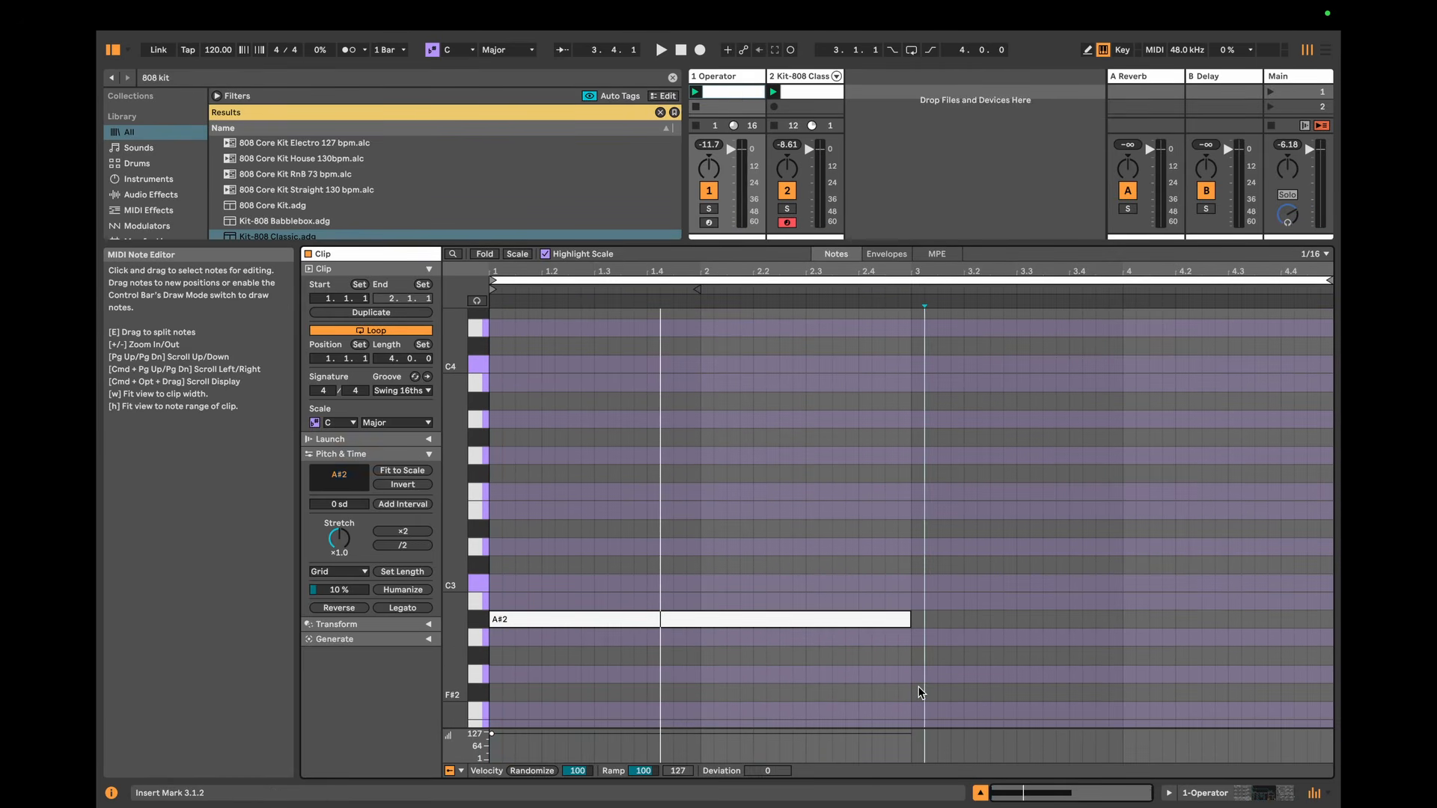
pyautogui.doubleClick(913, 692)
pyautogui.moveTo(924, 693); pyautogui.dragTo(1118, 693)
pyautogui.press('super+d')
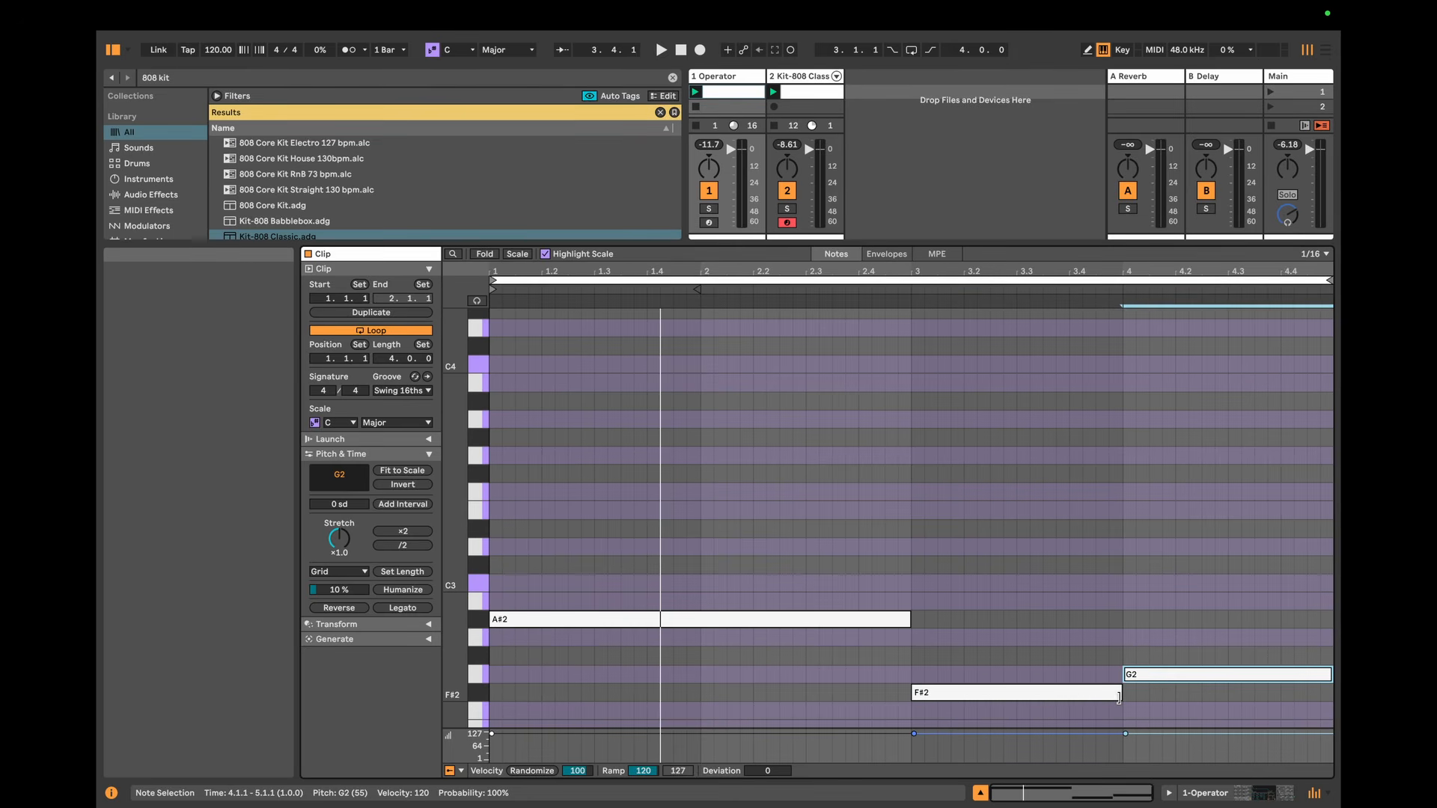
pyautogui.press('Up')
pyautogui.press('Up')
# Step: Return to the Operator device and audition the four-bar note sequence with oscillator A alone
pyautogui.click(1285, 800)
pyautogui.press('space')
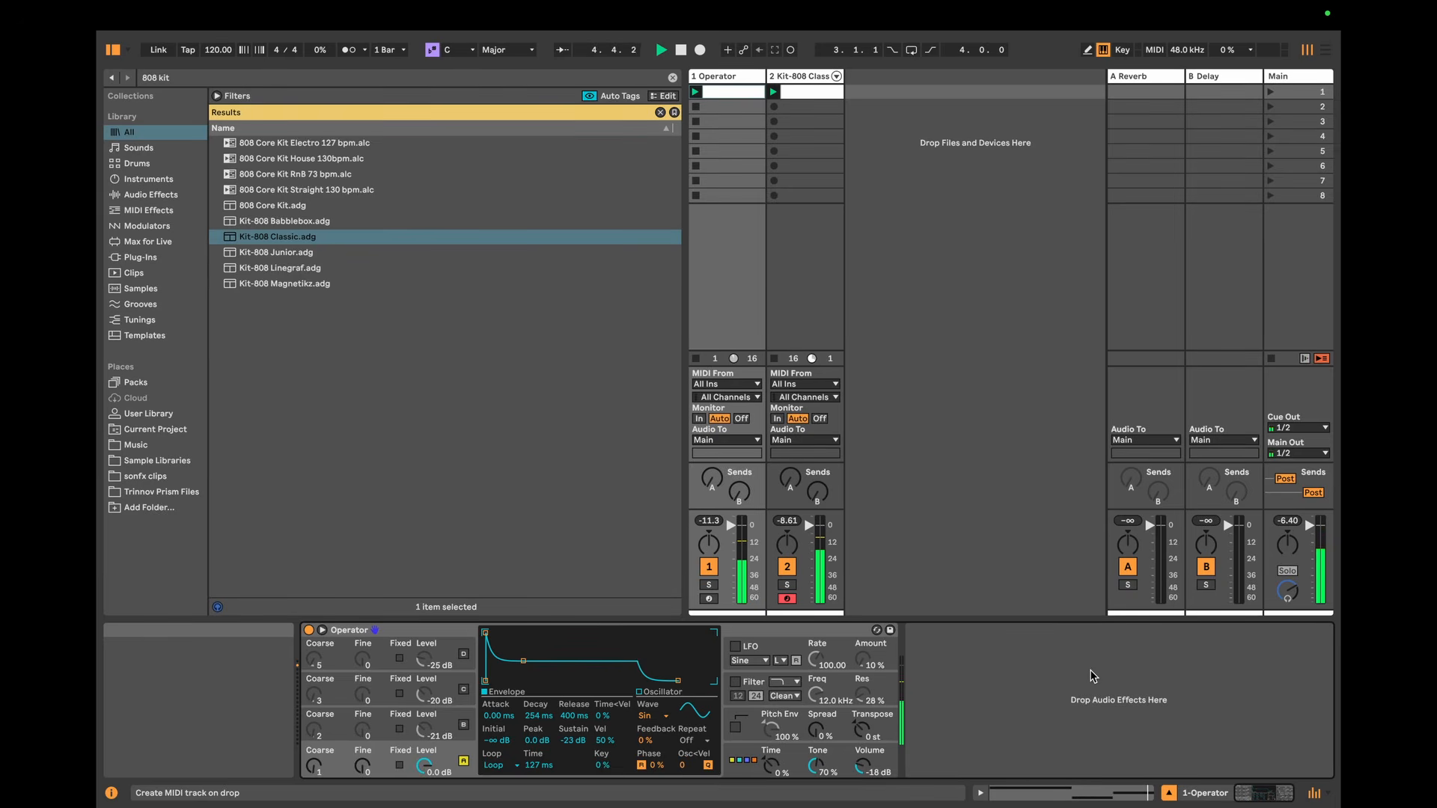
pyautogui.press('space')
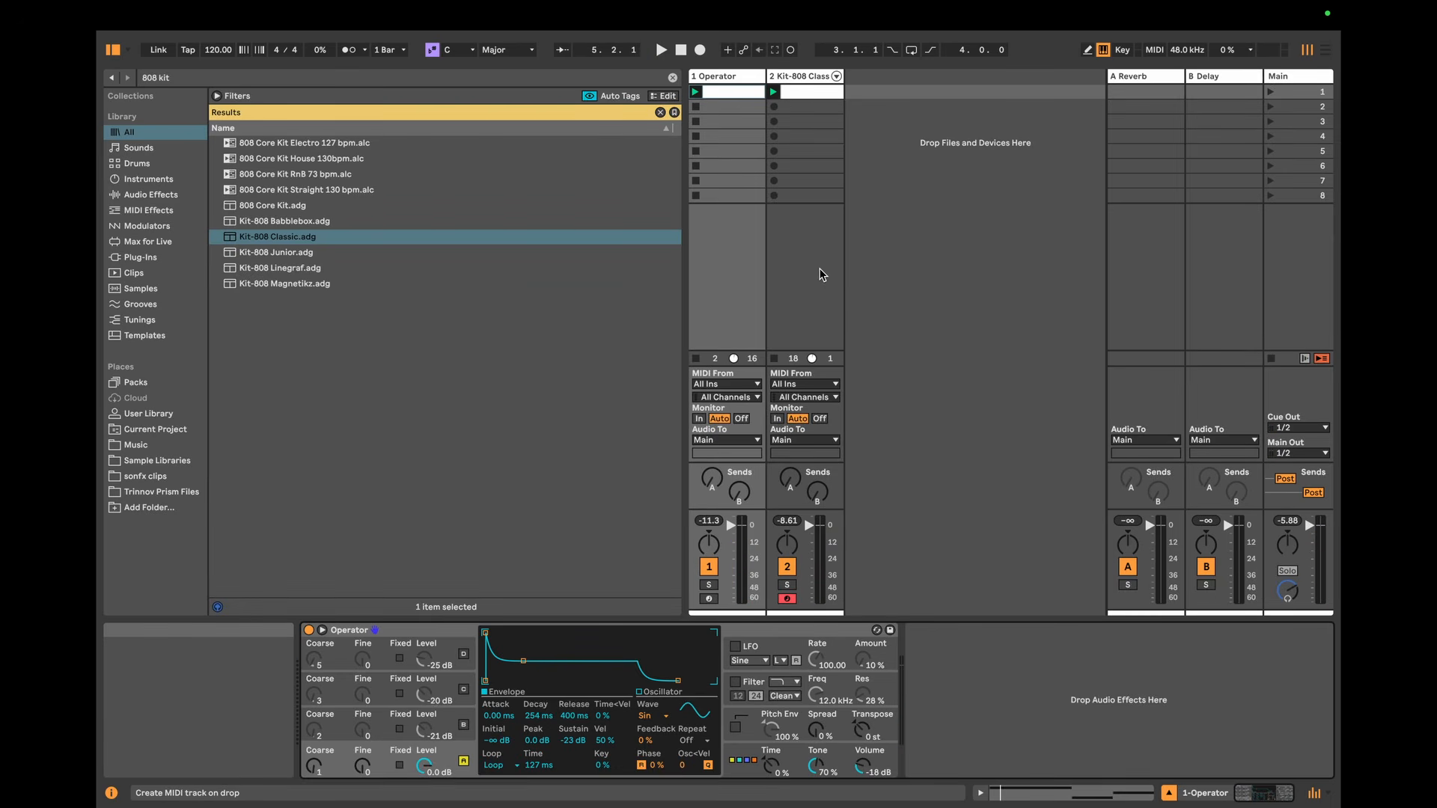
# Step: Enable oscillator B, set its envelope decay to 122 ms and loop Time to 125 ms, and audition it with oscillator A
pyautogui.click(434, 717)
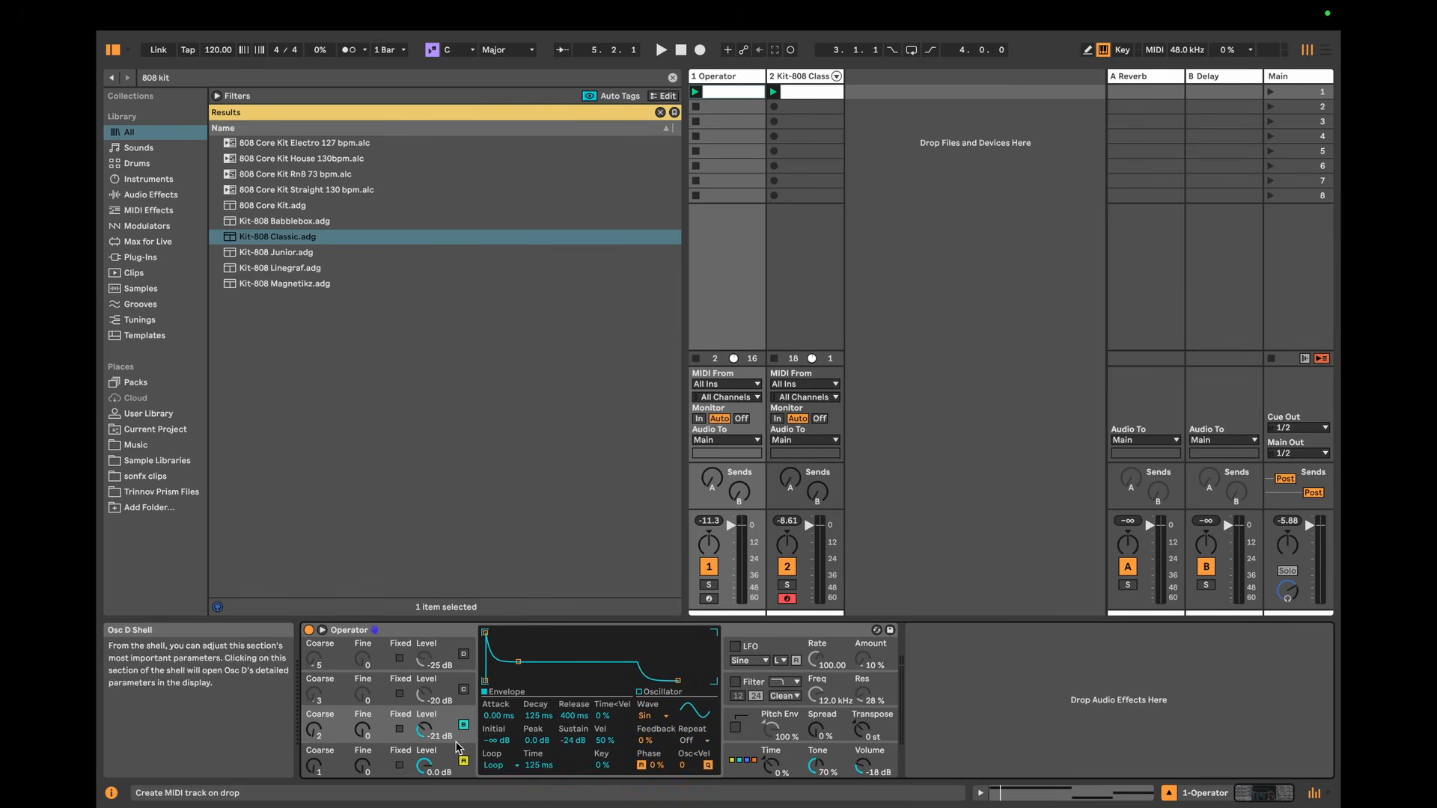
pyautogui.click(447, 750)
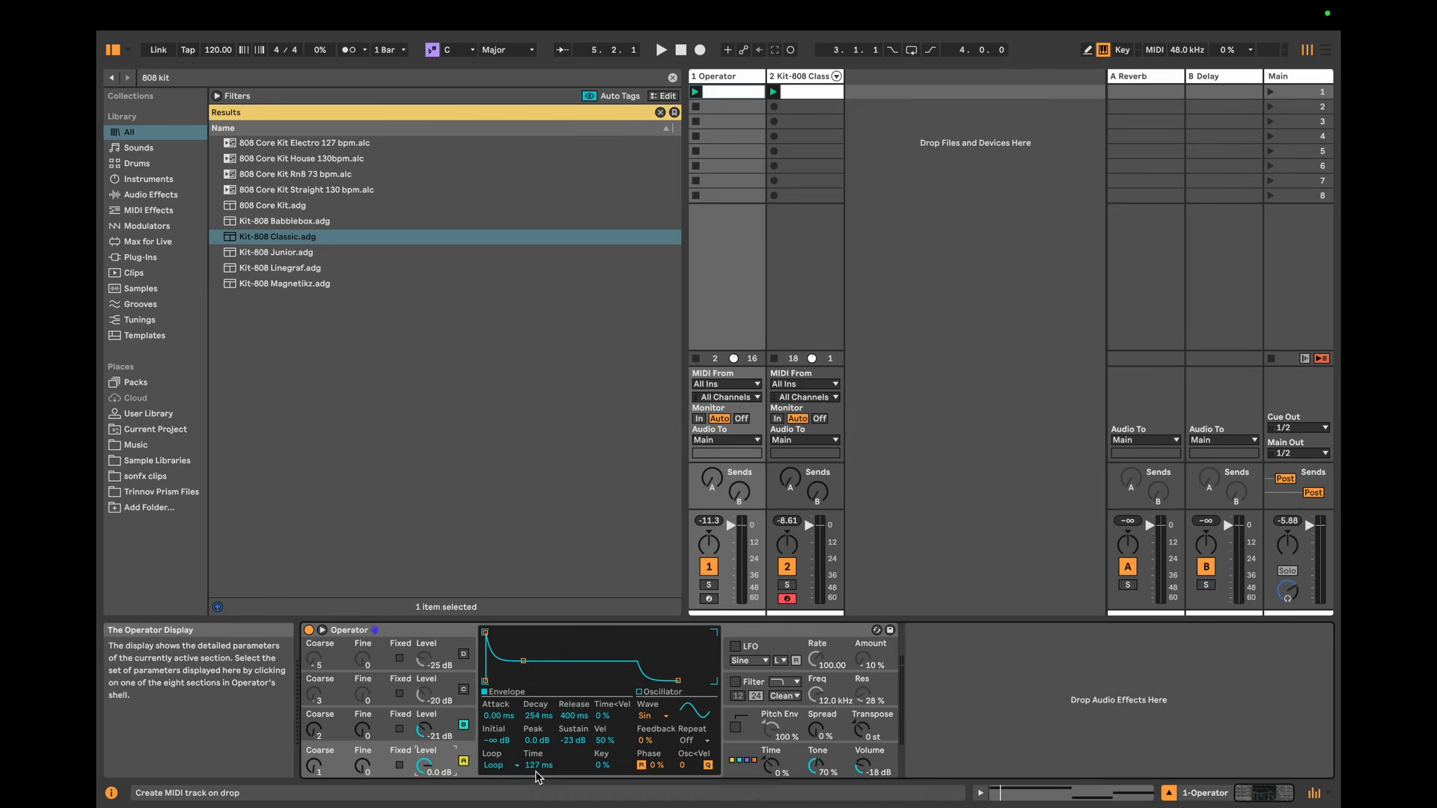
pyautogui.click(448, 718)
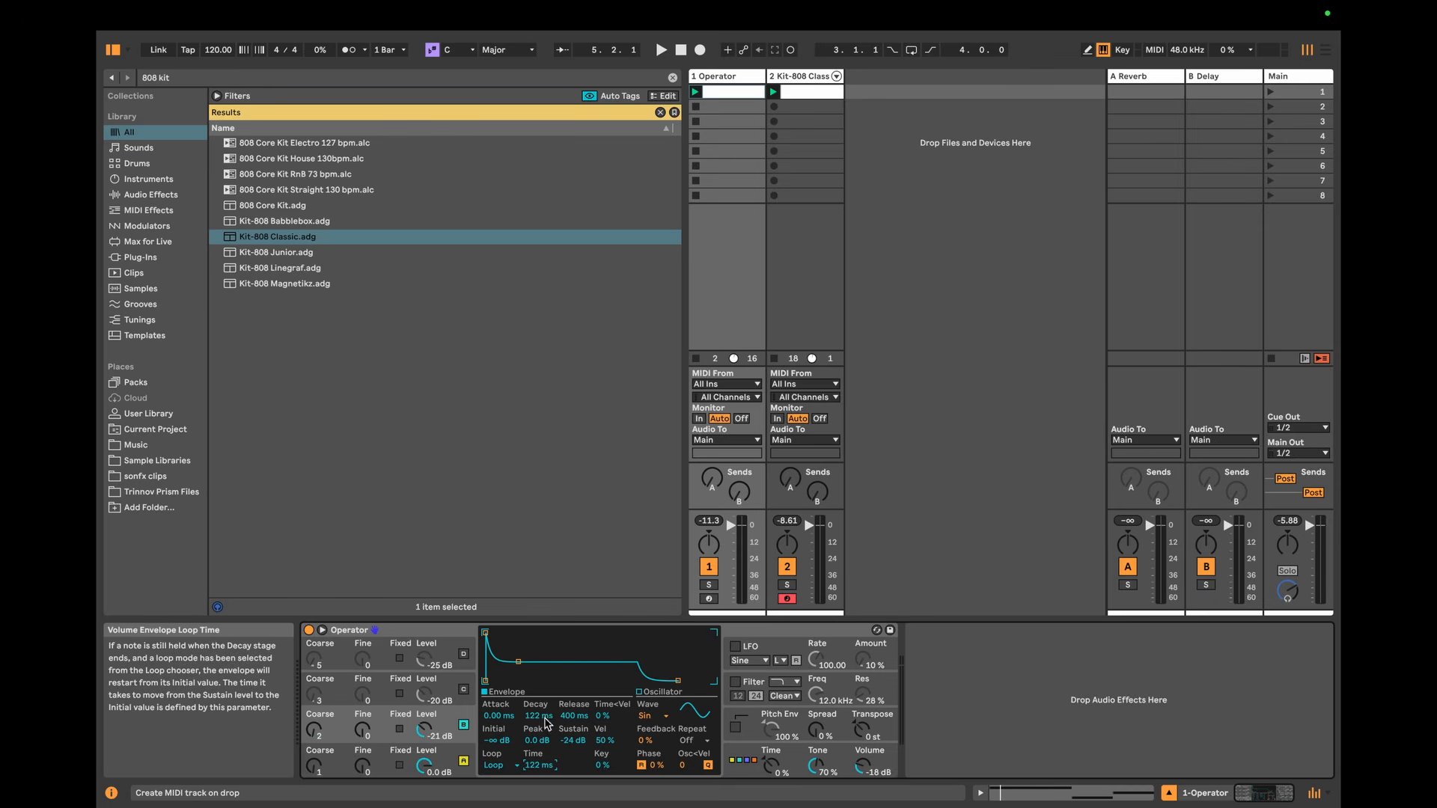
pyautogui.press('space')
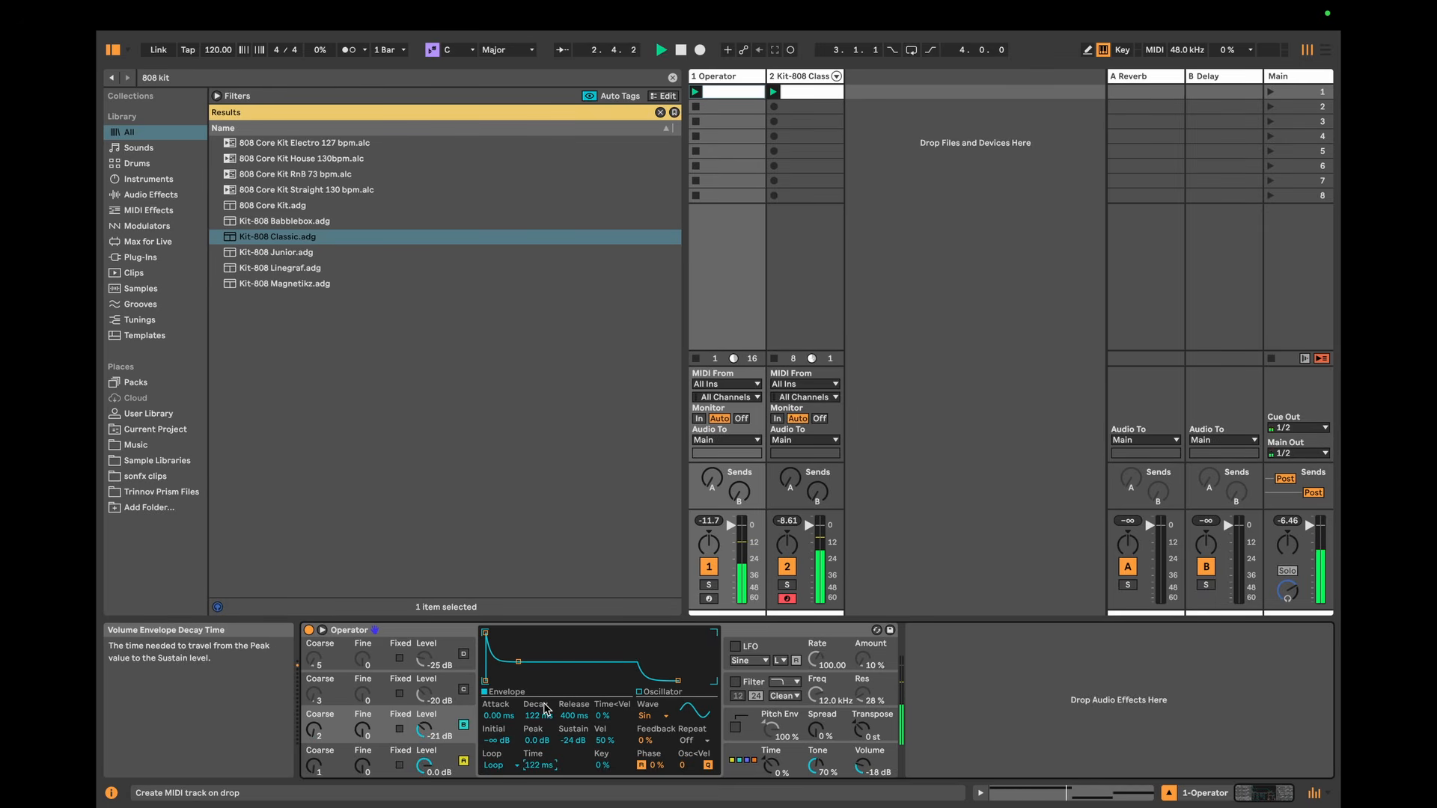
pyautogui.write('125')
pyautogui.press('Return')
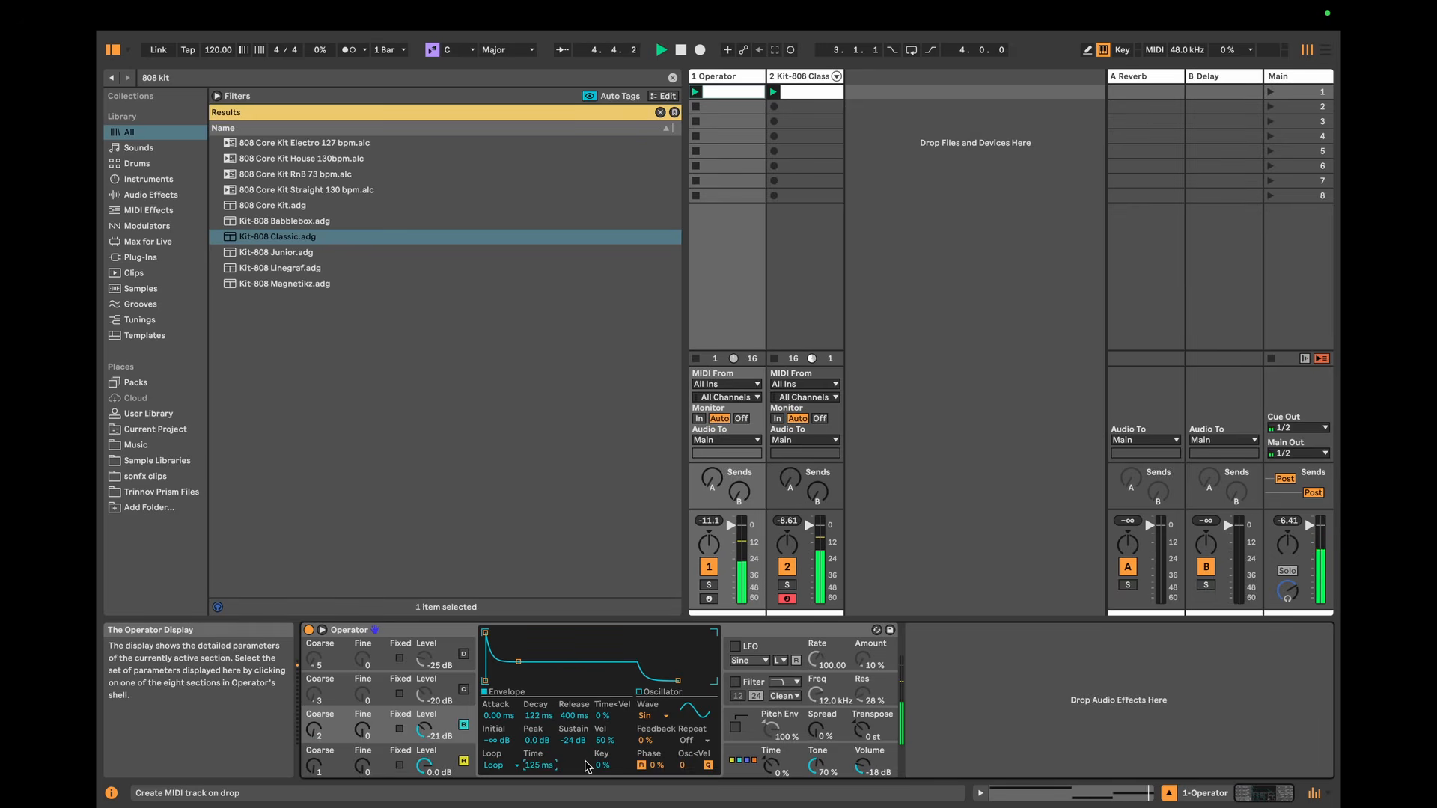
pyautogui.press('space')
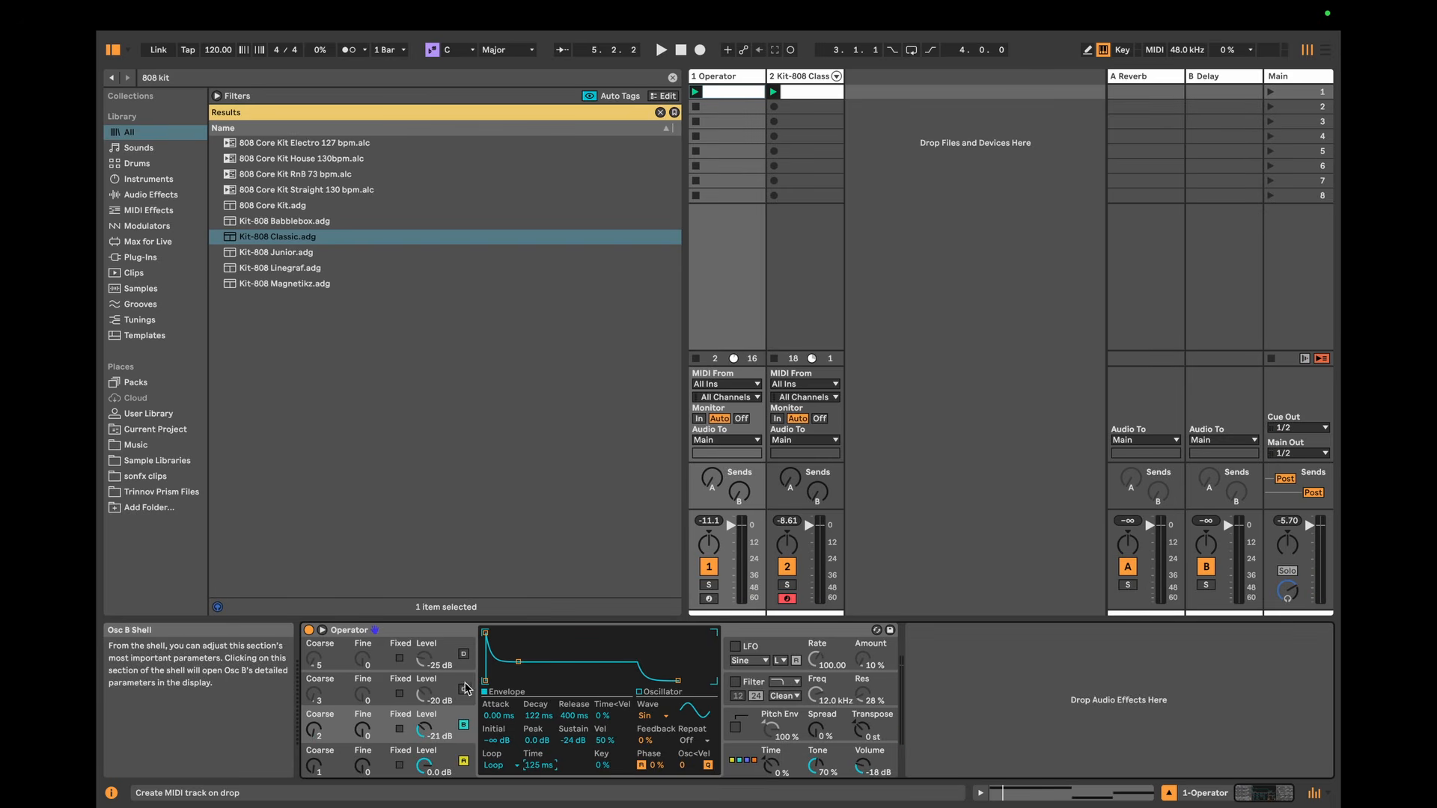
# Step: Enable oscillators C and D, setting C's decay to 380 ms, D's decay to 128 ms and D's loop Time to 64 ms during playback
pyautogui.click(463, 689)
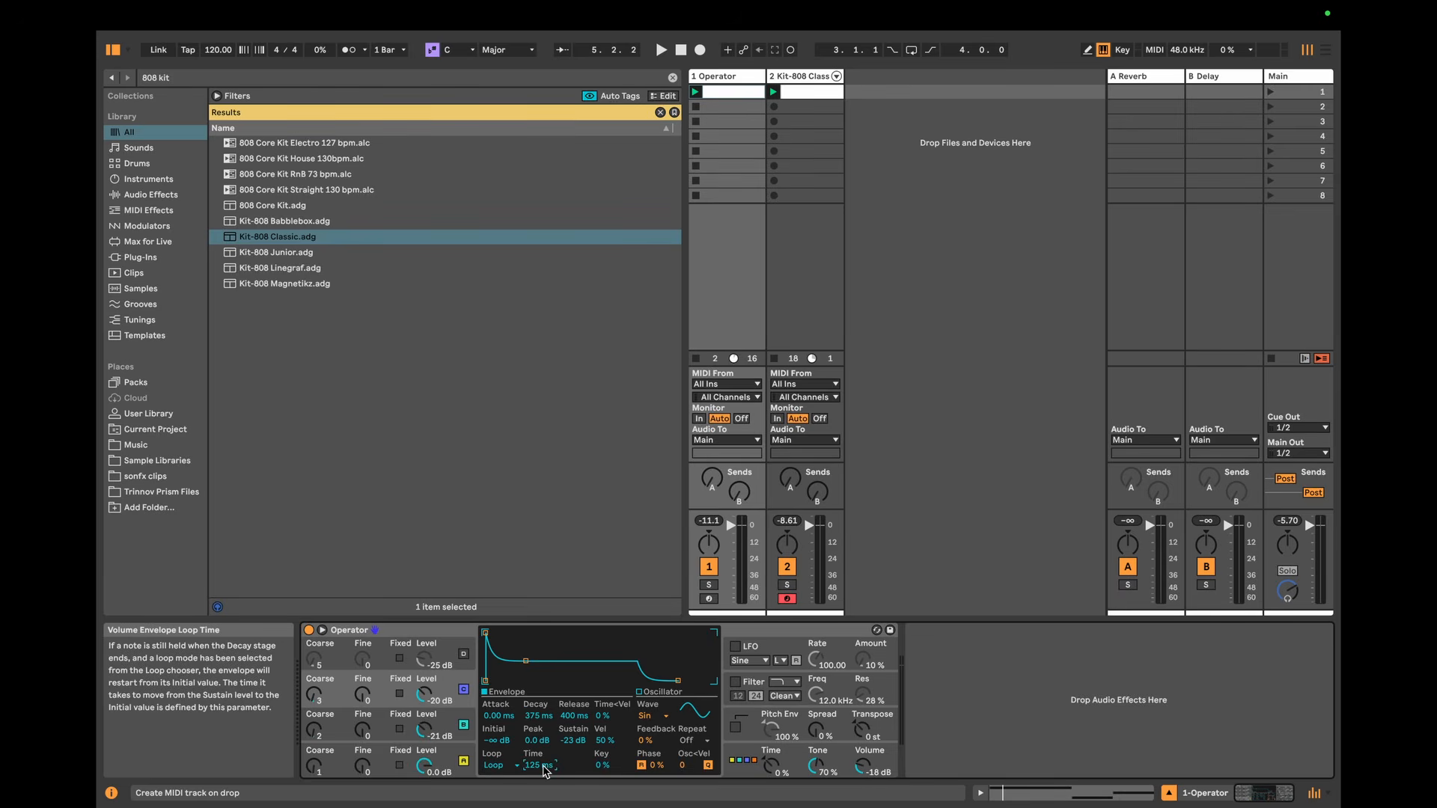
pyautogui.click(449, 722)
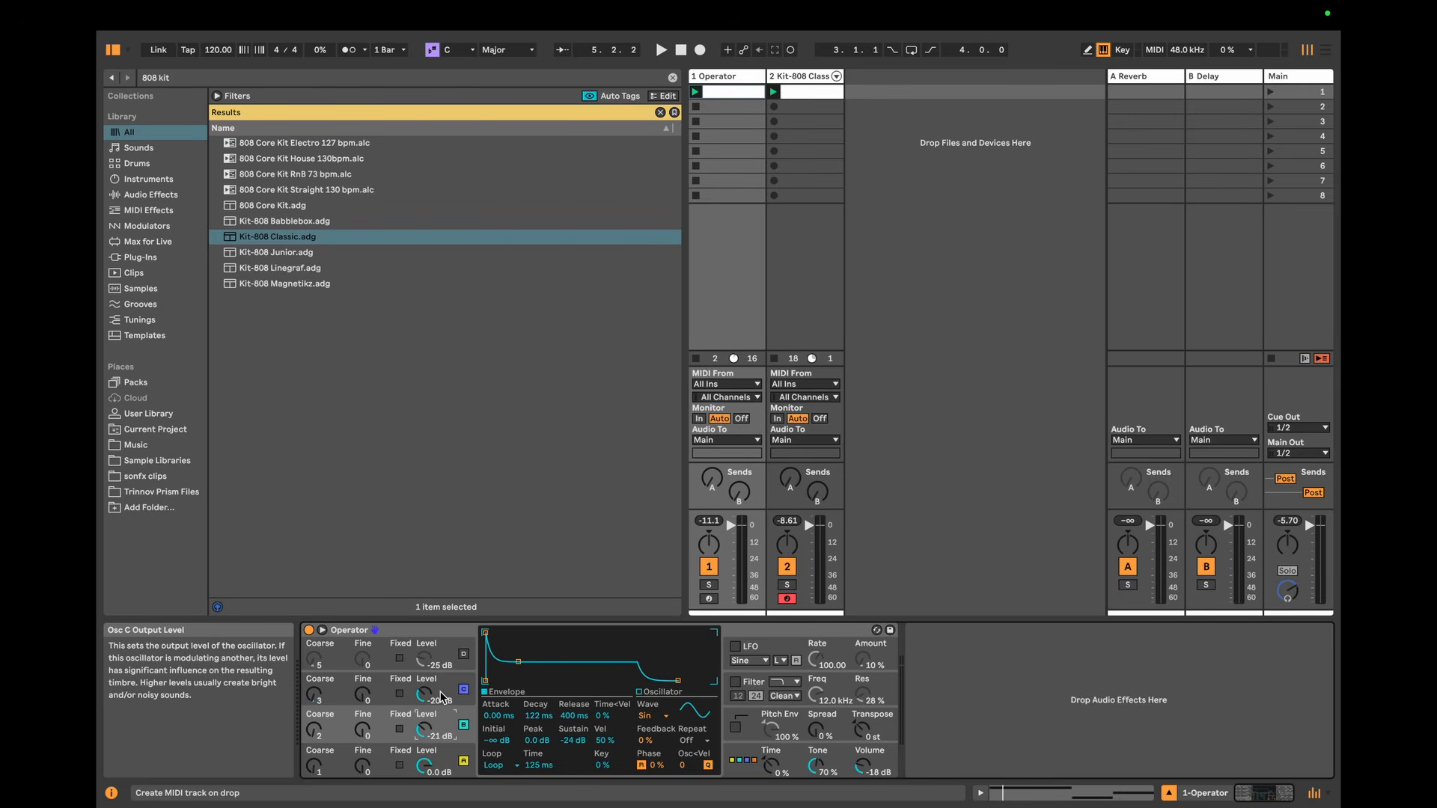
pyautogui.click(443, 694)
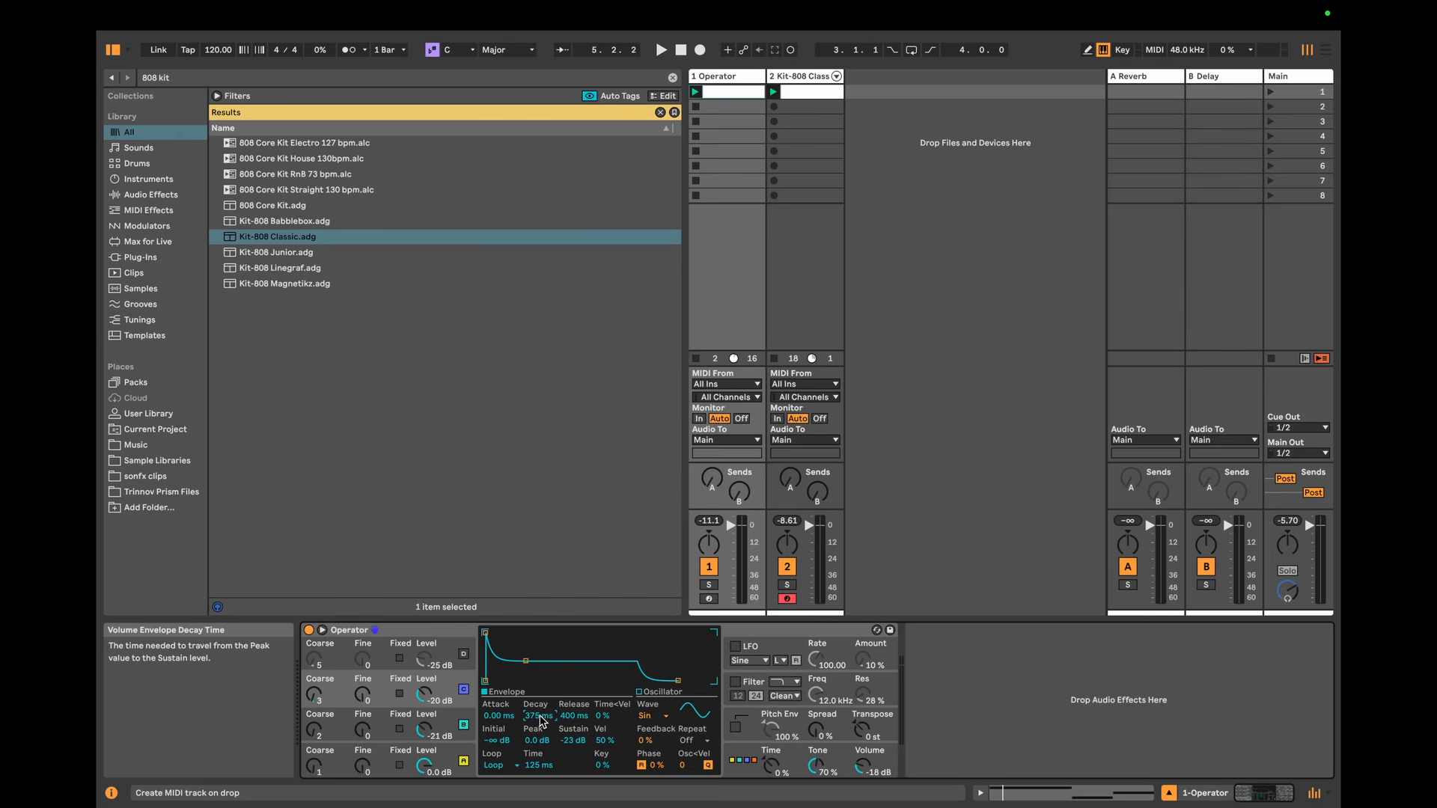
pyautogui.press('space')
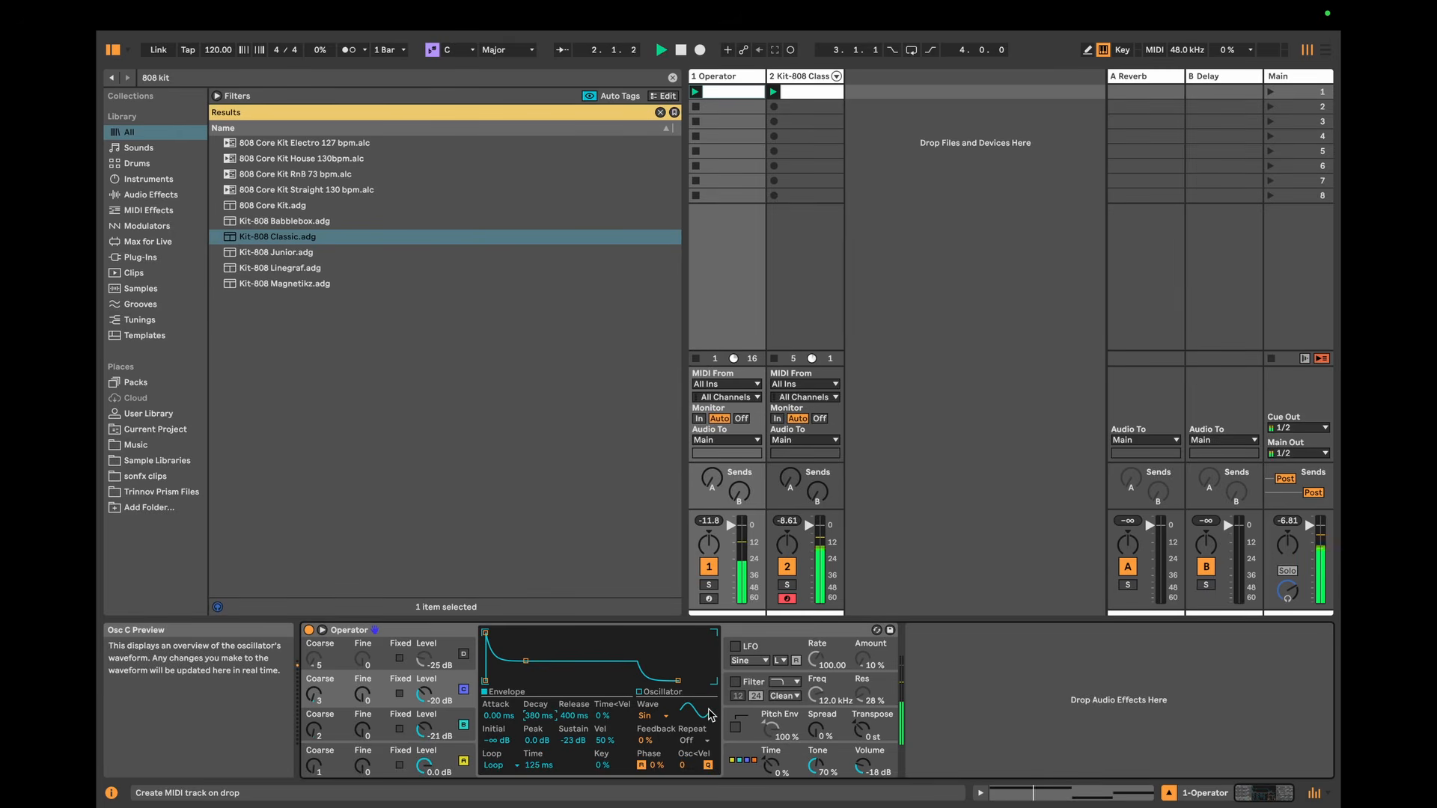
pyautogui.click(455, 652)
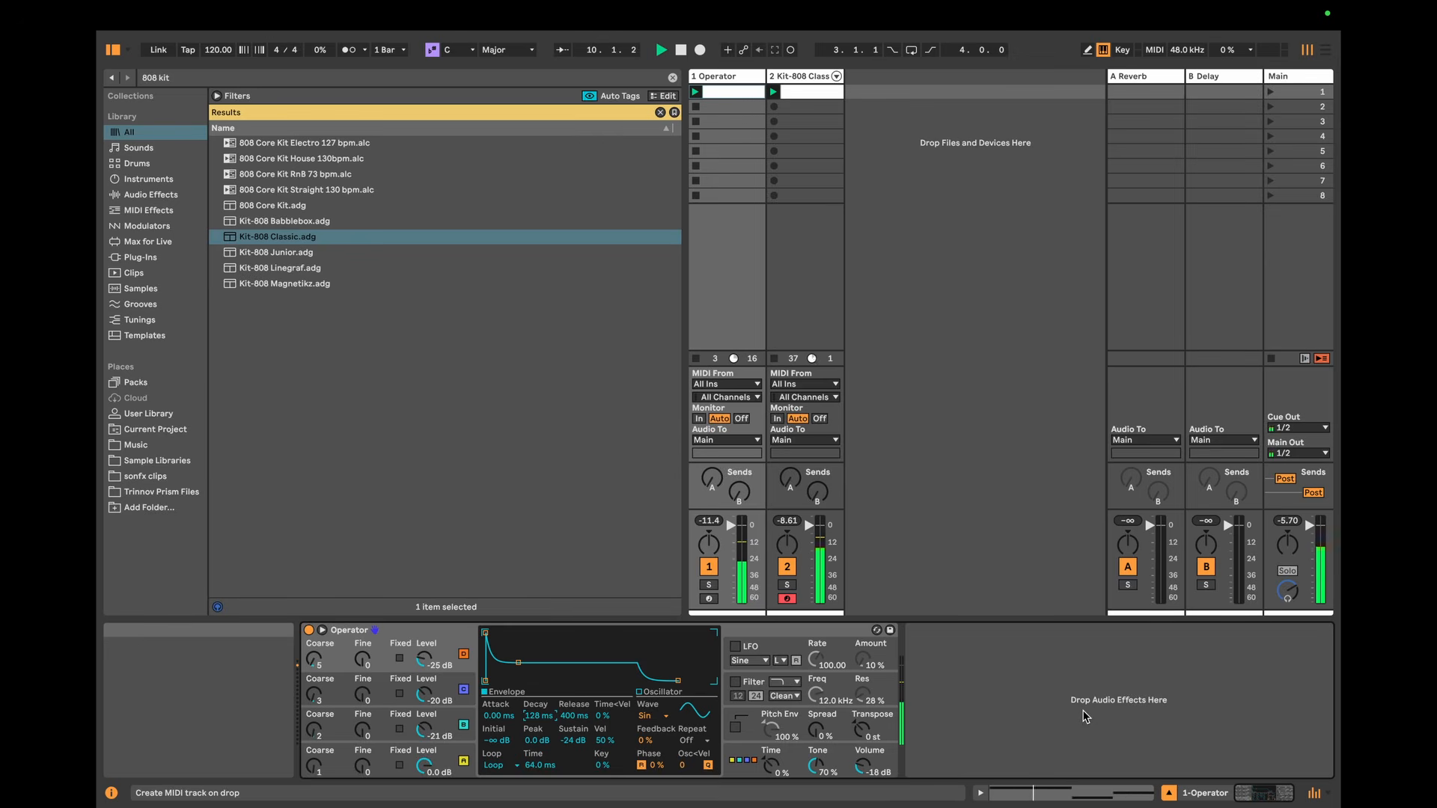
# Step: Open the Delay device on return track B and turn on its Ping Pong mode
pyautogui.click(1227, 112)
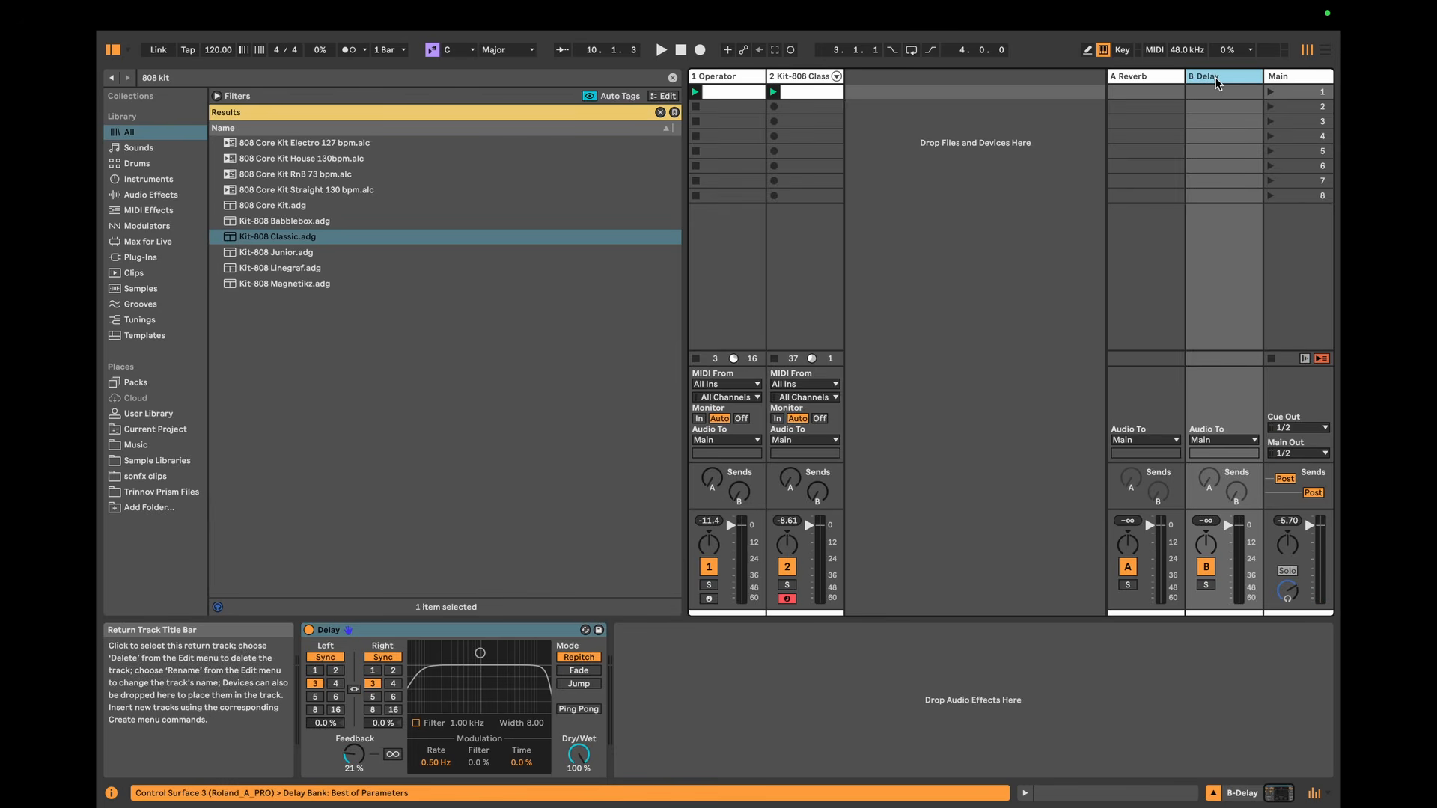
pyautogui.click(555, 632)
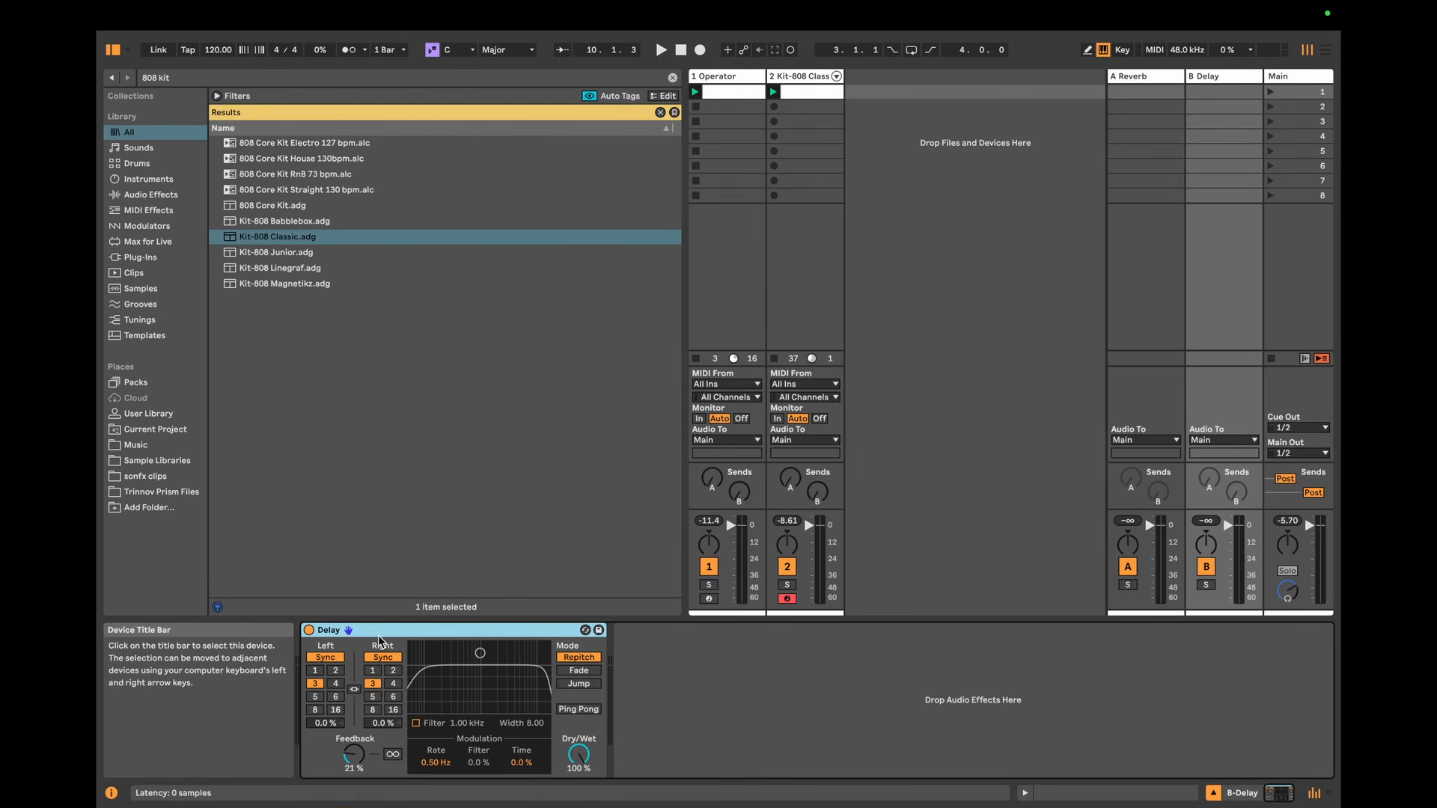
pyautogui.click(588, 710)
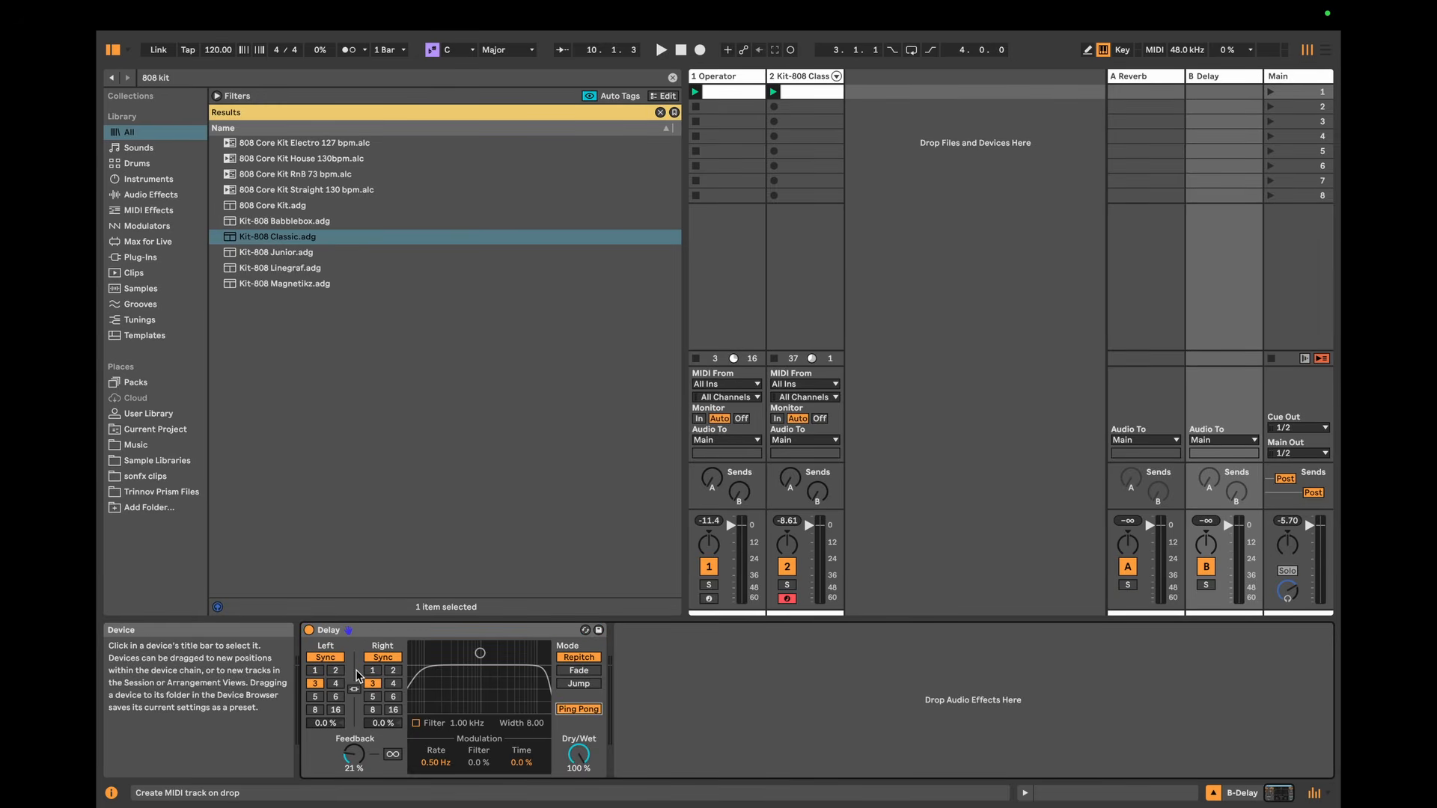
pyautogui.click(376, 630)
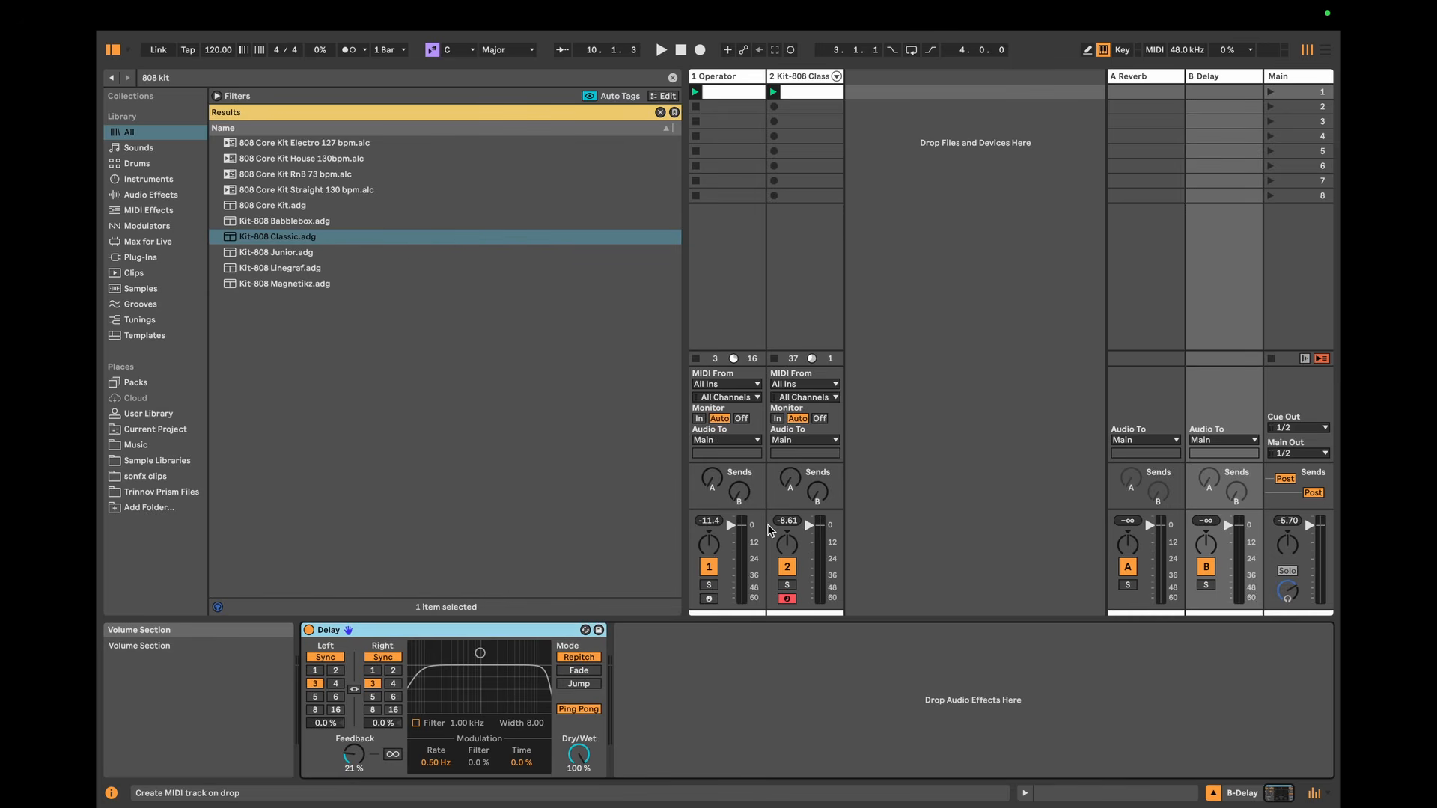
# Step: Raise the Operator track's send to the Delay return and deactivate the 808 kit track
pyautogui.click(739, 491)
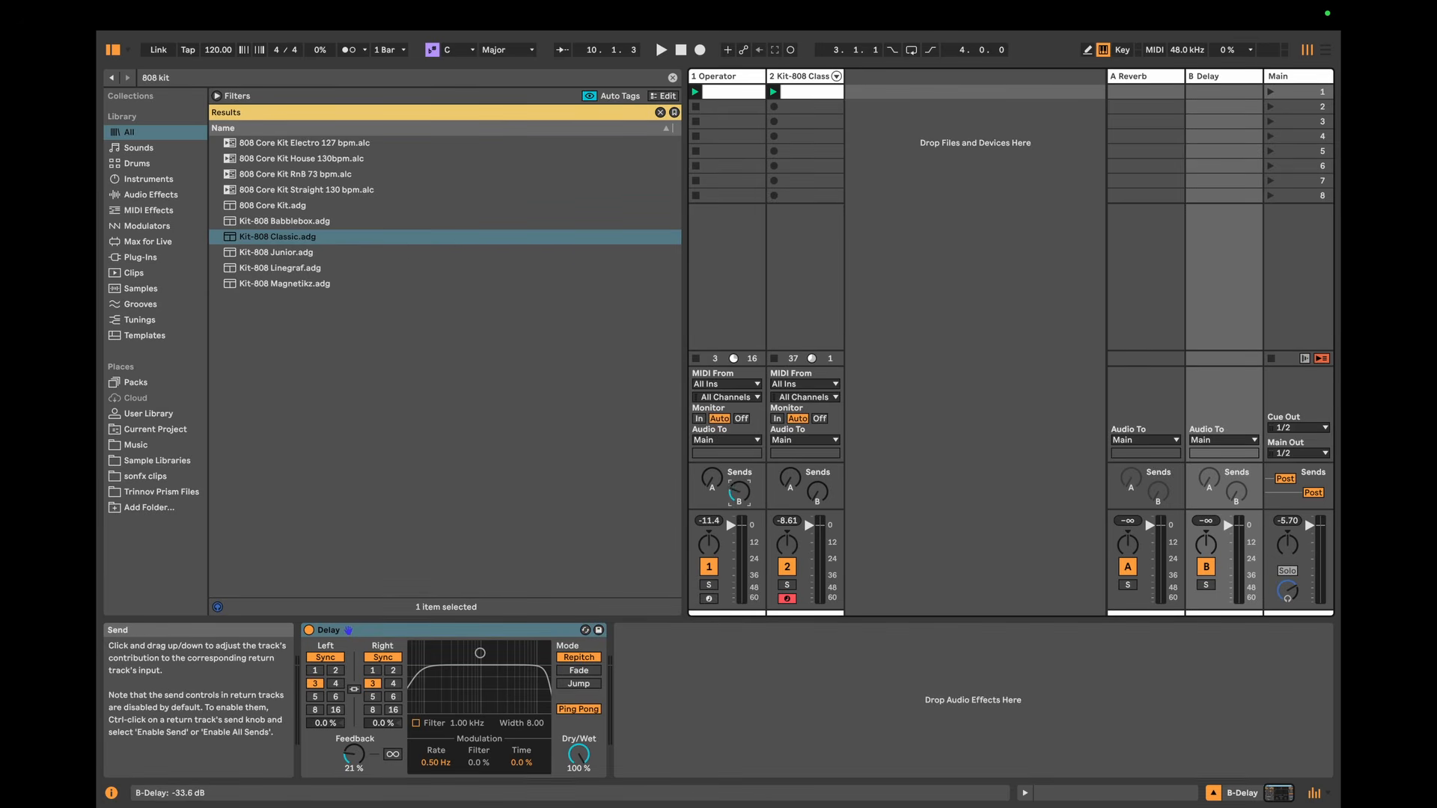
pyautogui.moveTo(739, 491); pyautogui.dragTo(740, 479)
pyautogui.click(731, 298)
pyautogui.click(787, 566)
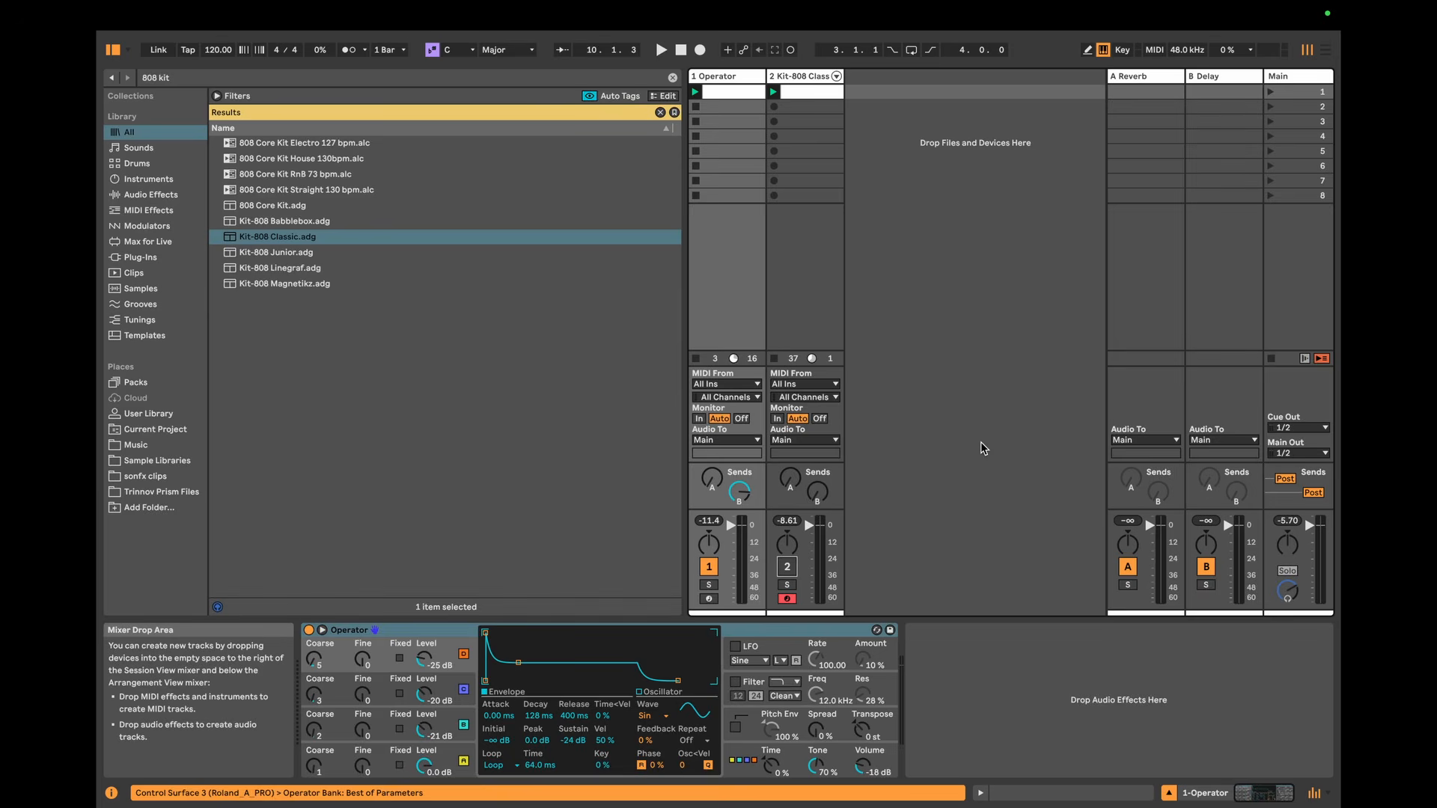
# Step: Lower the envelope sustain of all four oscillators to -inf dB during playback and reactivate the 808 kit track
pyautogui.press('space')
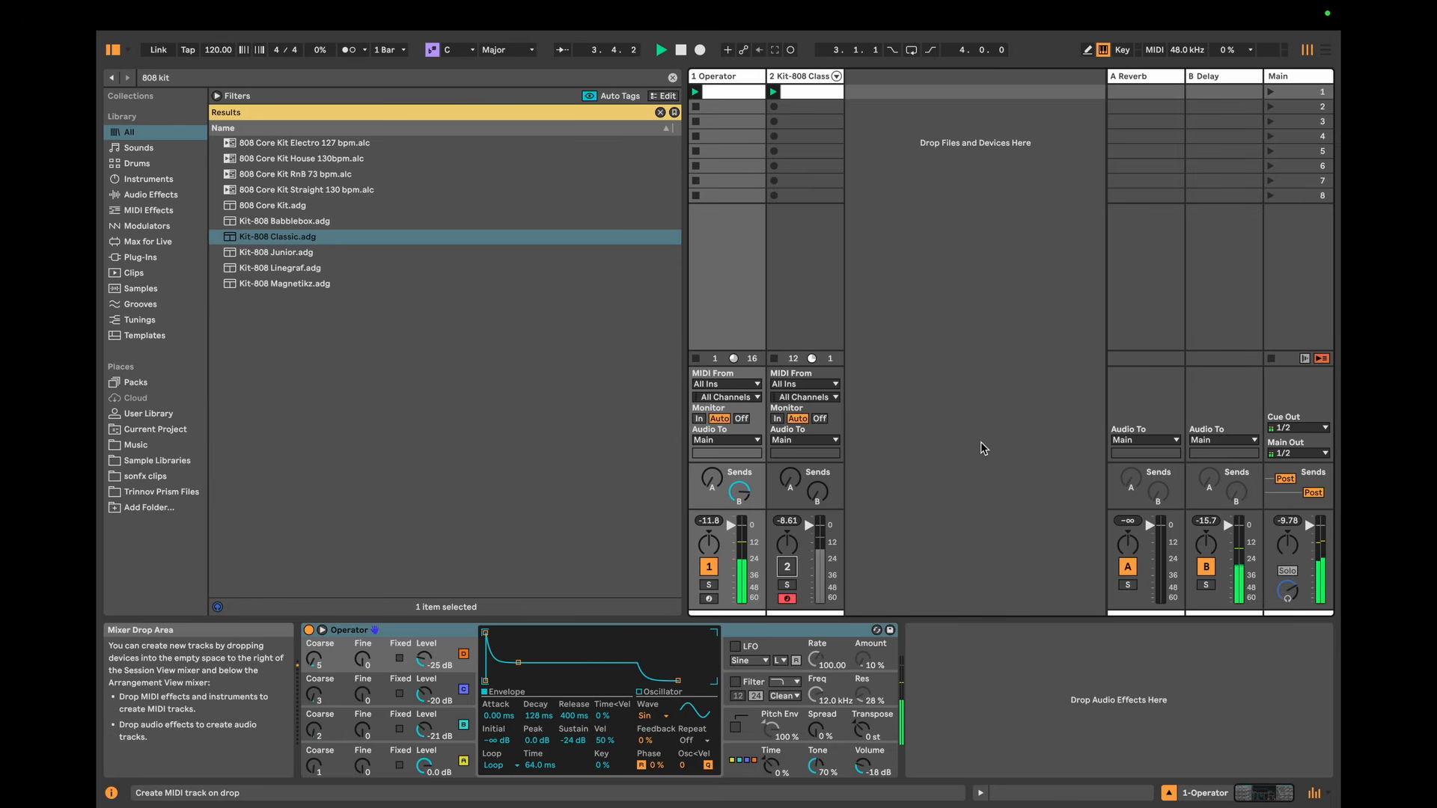
pyautogui.press('space')
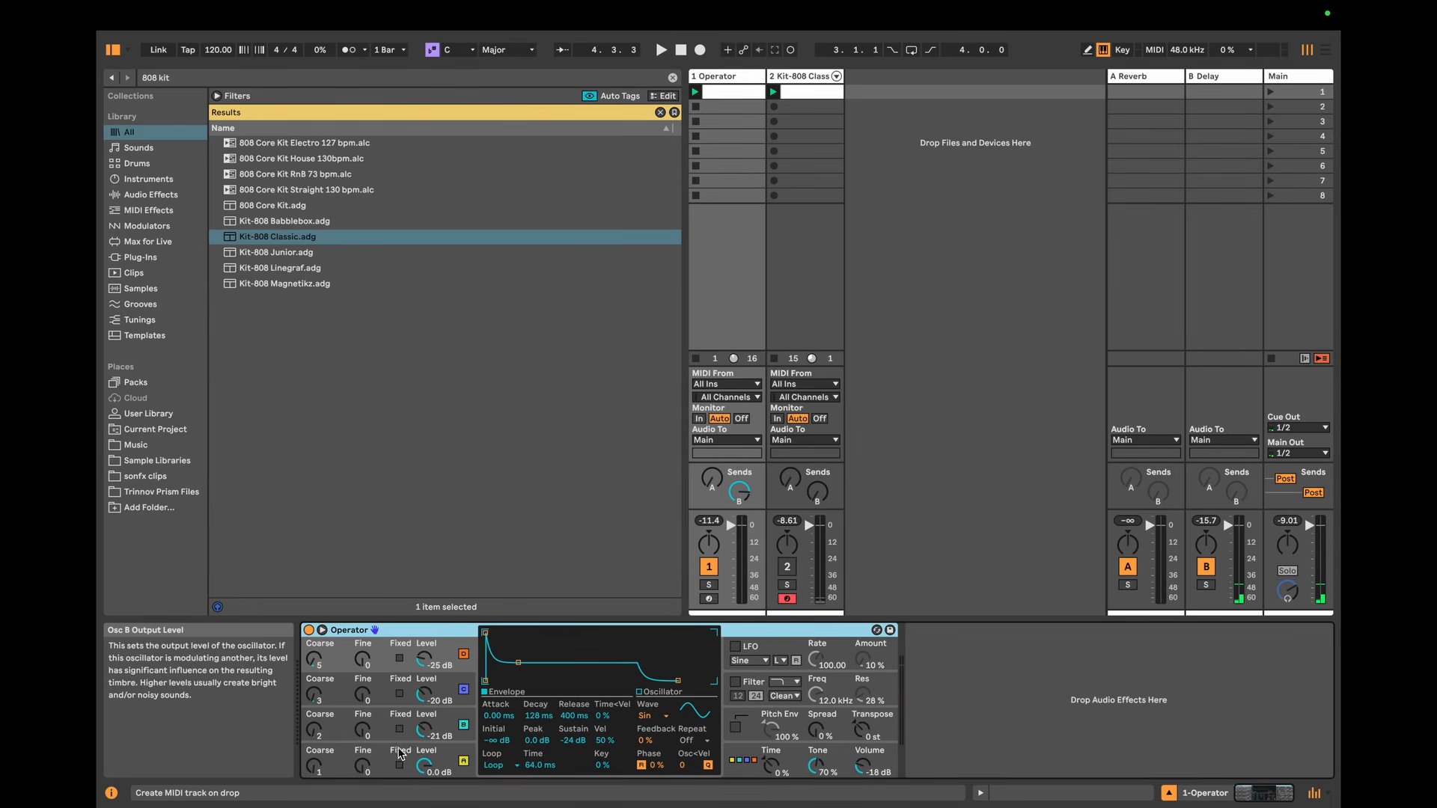
pyautogui.click(391, 750)
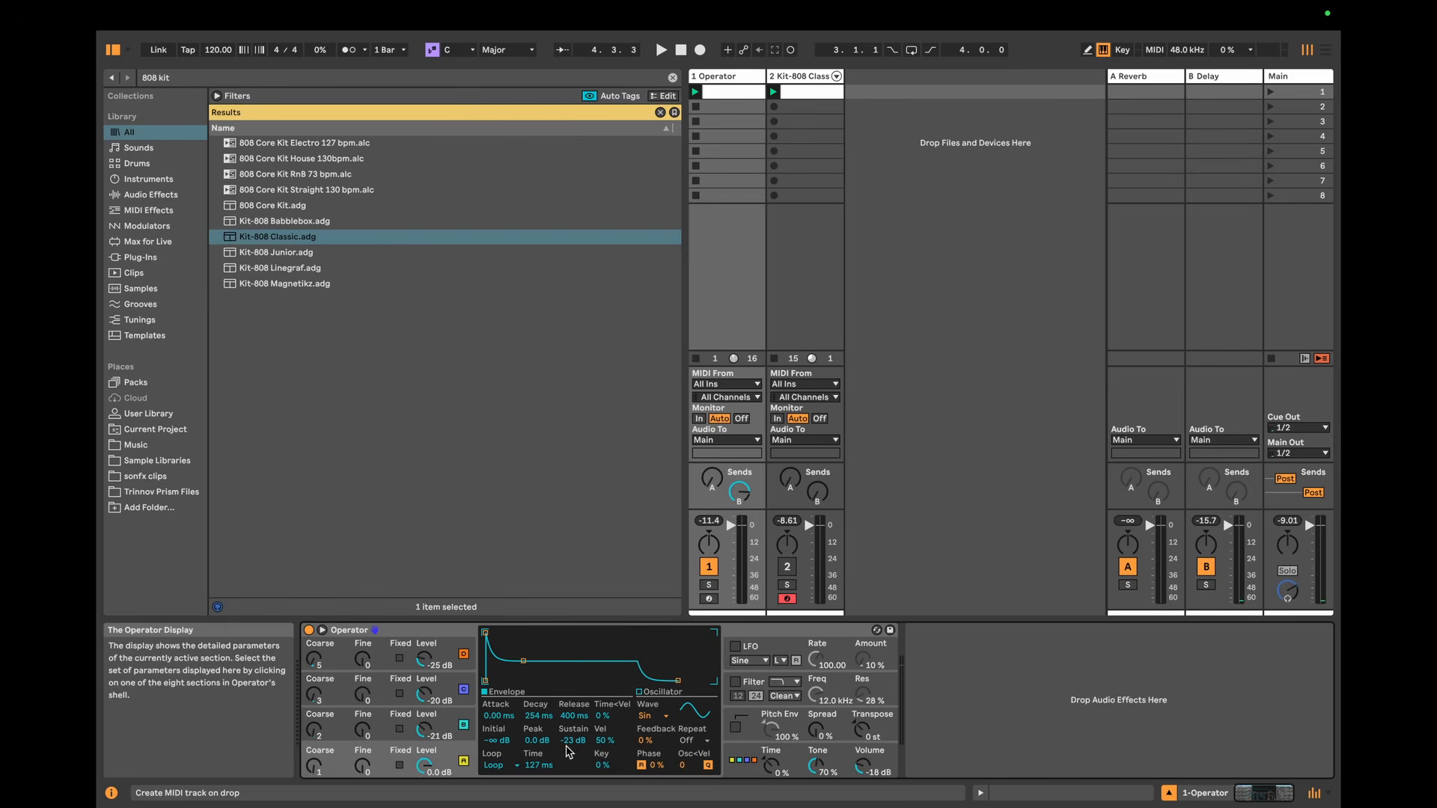
pyautogui.moveTo(572, 740); pyautogui.dragTo(571, 778)
pyautogui.press('space')
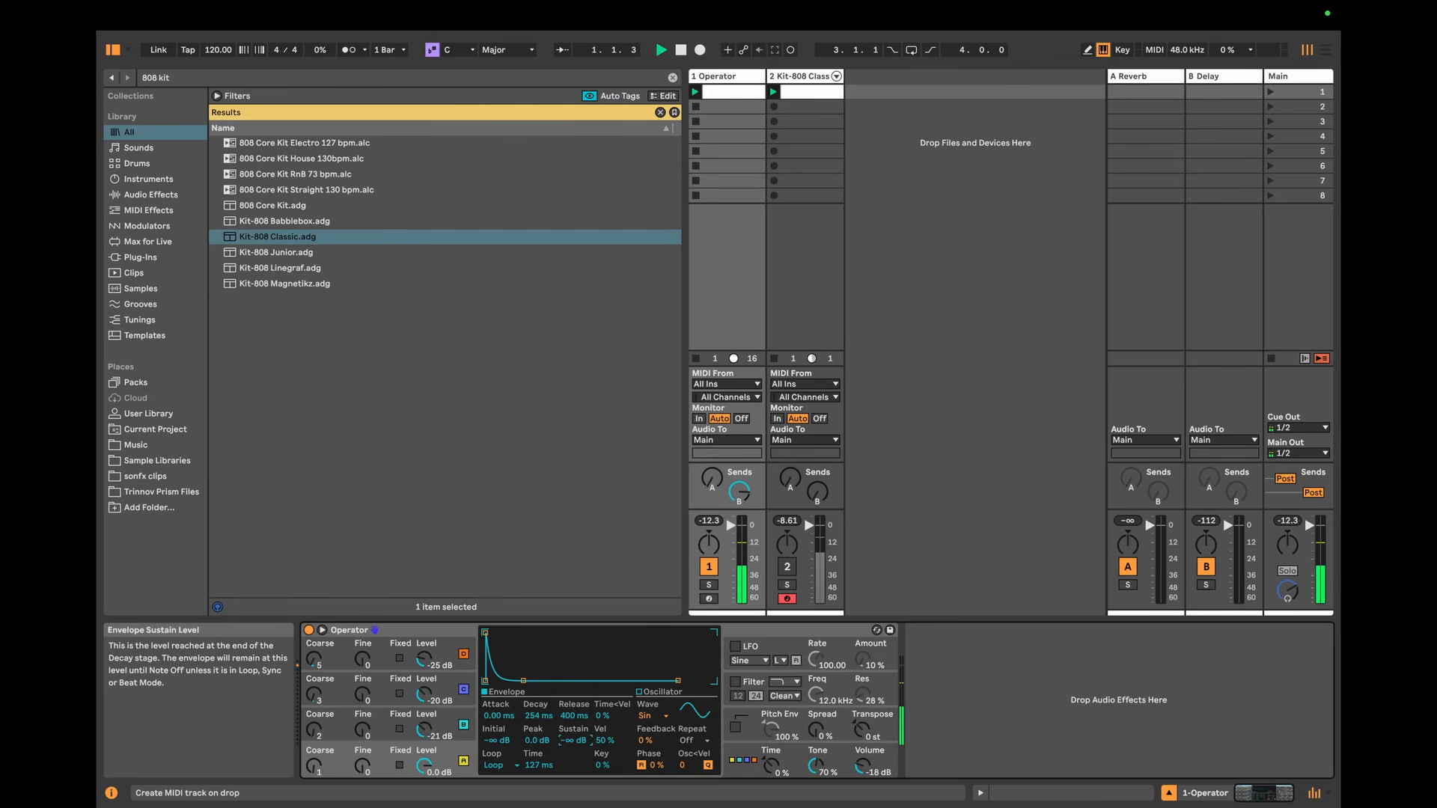
pyautogui.click(452, 716)
pyautogui.click(451, 681)
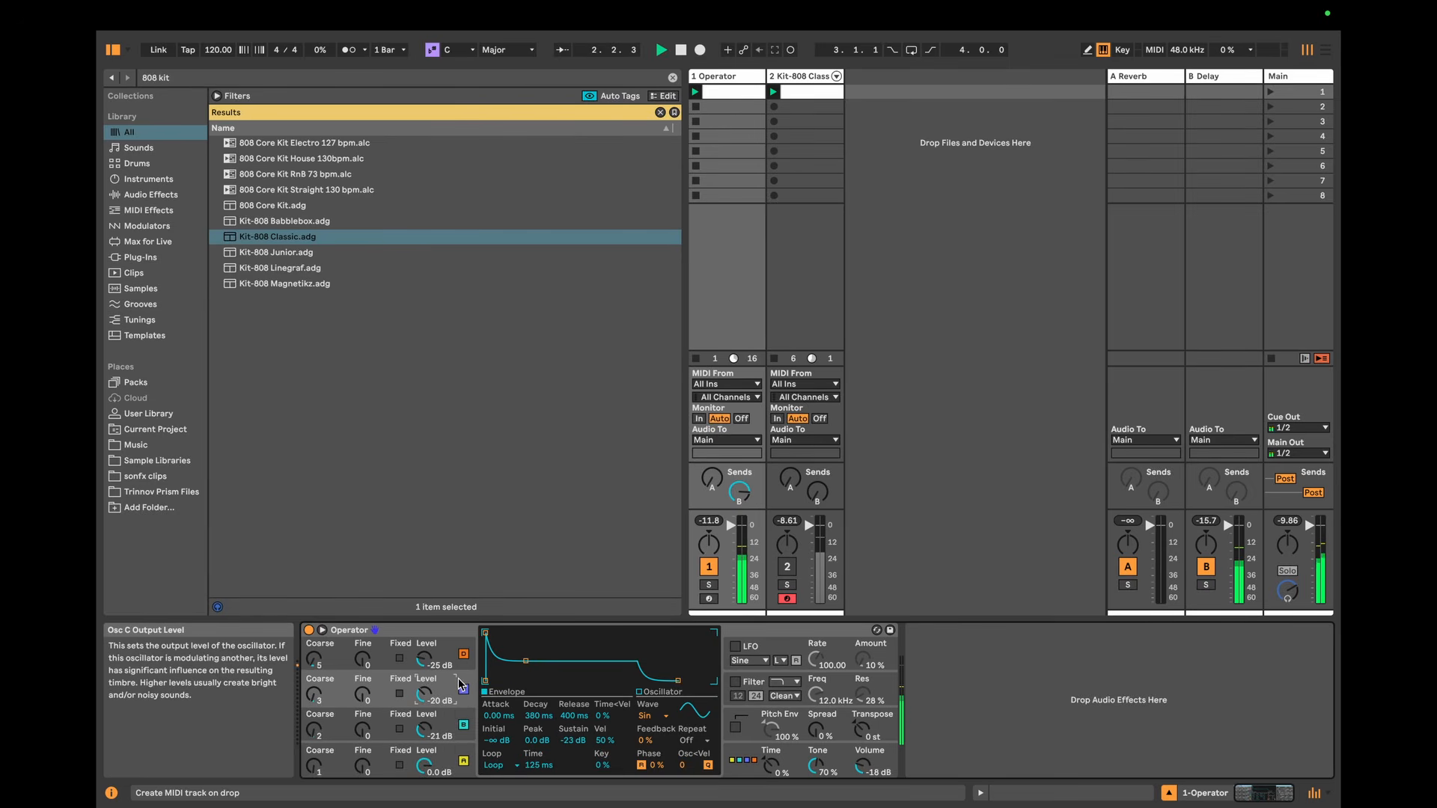
pyautogui.click(454, 651)
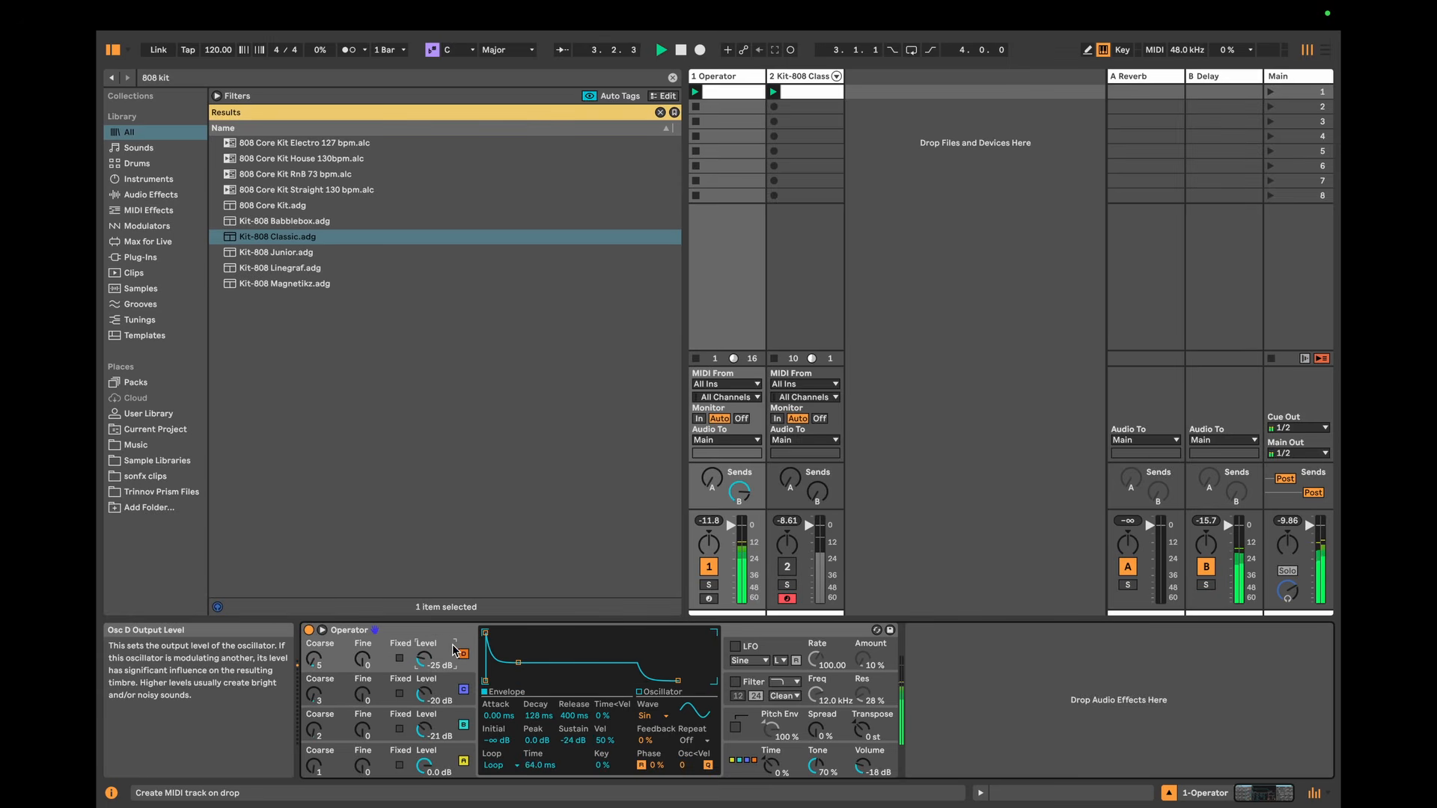
pyautogui.moveTo(571, 740); pyautogui.dragTo(572, 778)
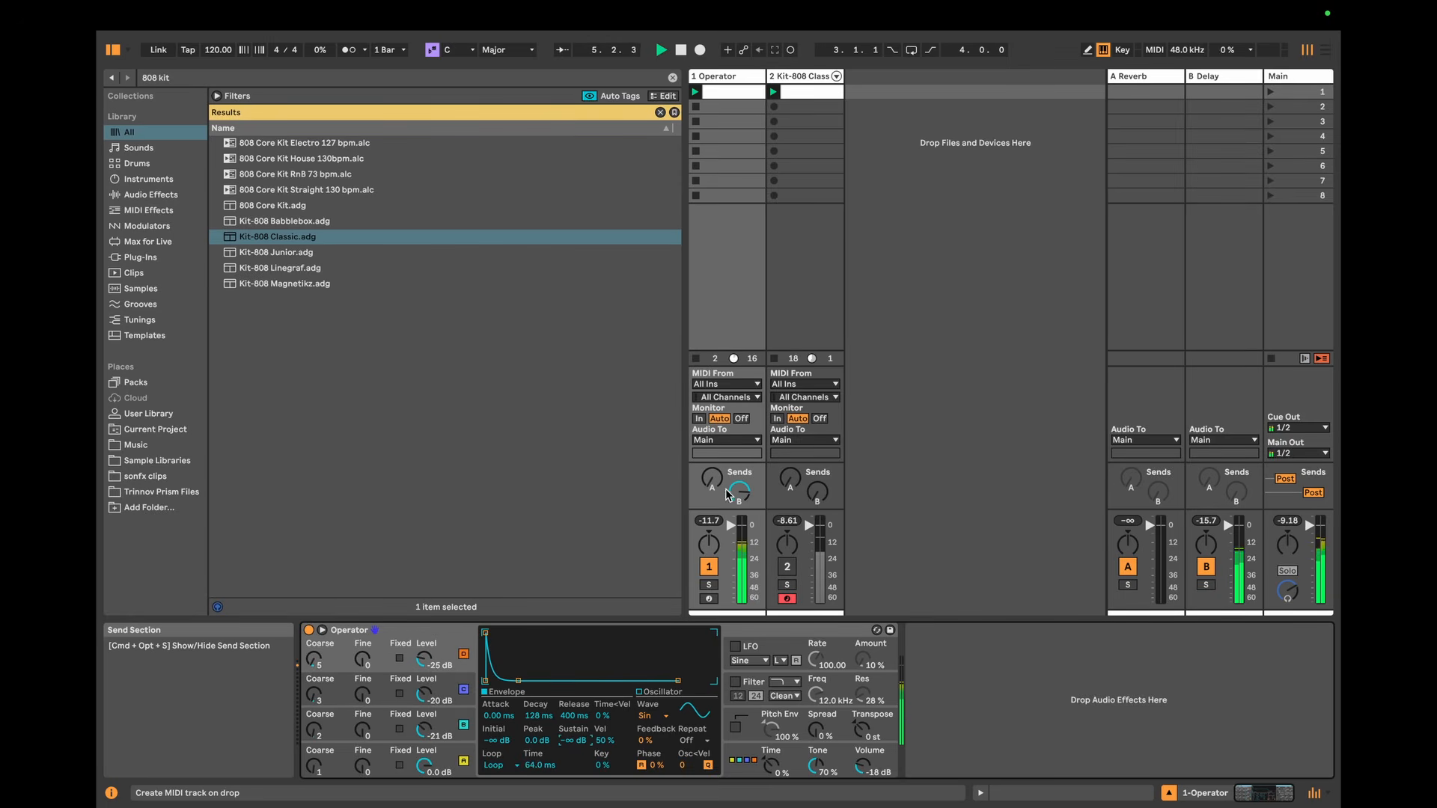
pyautogui.click(787, 568)
pyautogui.press('space')
# Step: Audition Operator's other oscillator algorithms one after another with the drums playing, ending on the fully stacked D-C-B-A algorithm
pyautogui.click(452, 748)
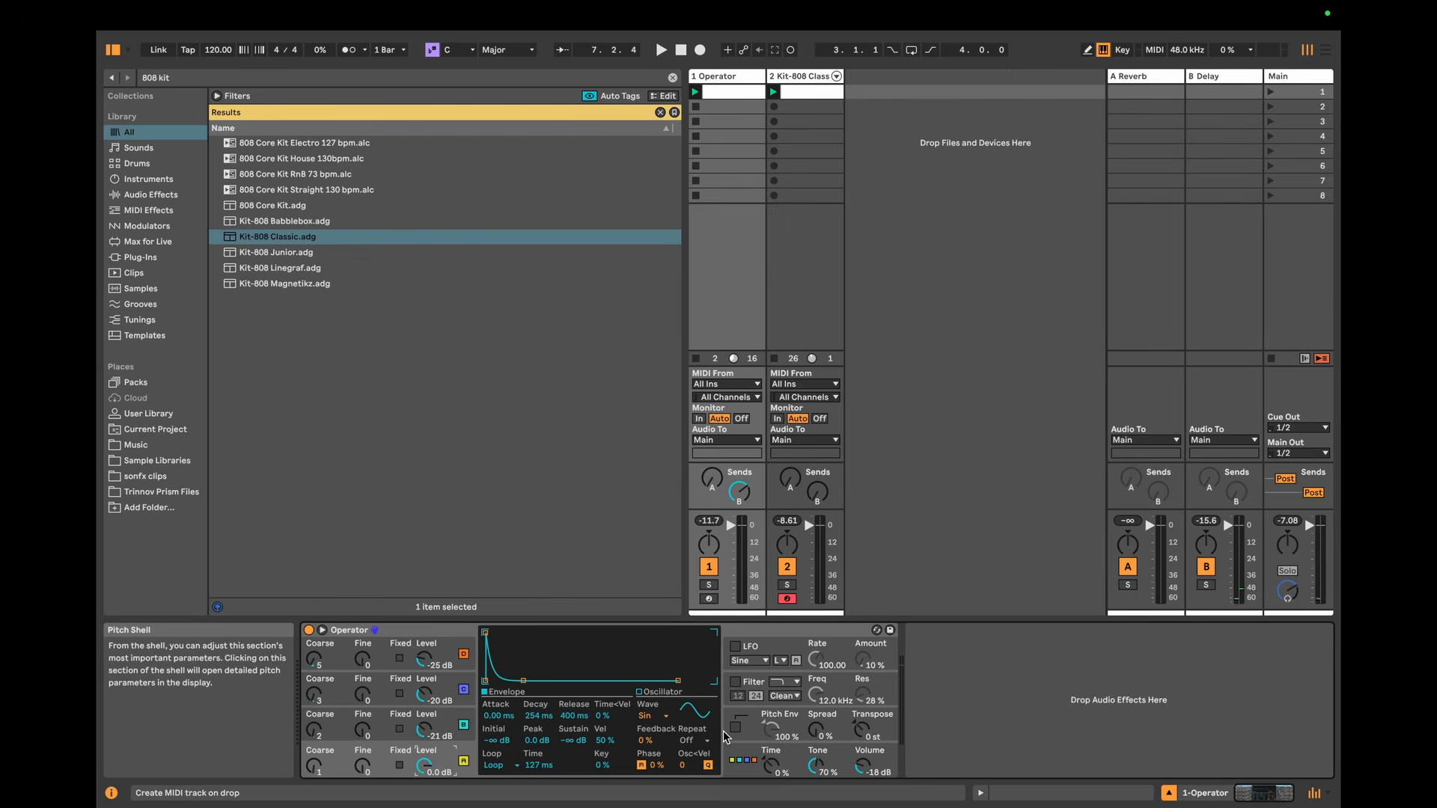
pyautogui.click(737, 758)
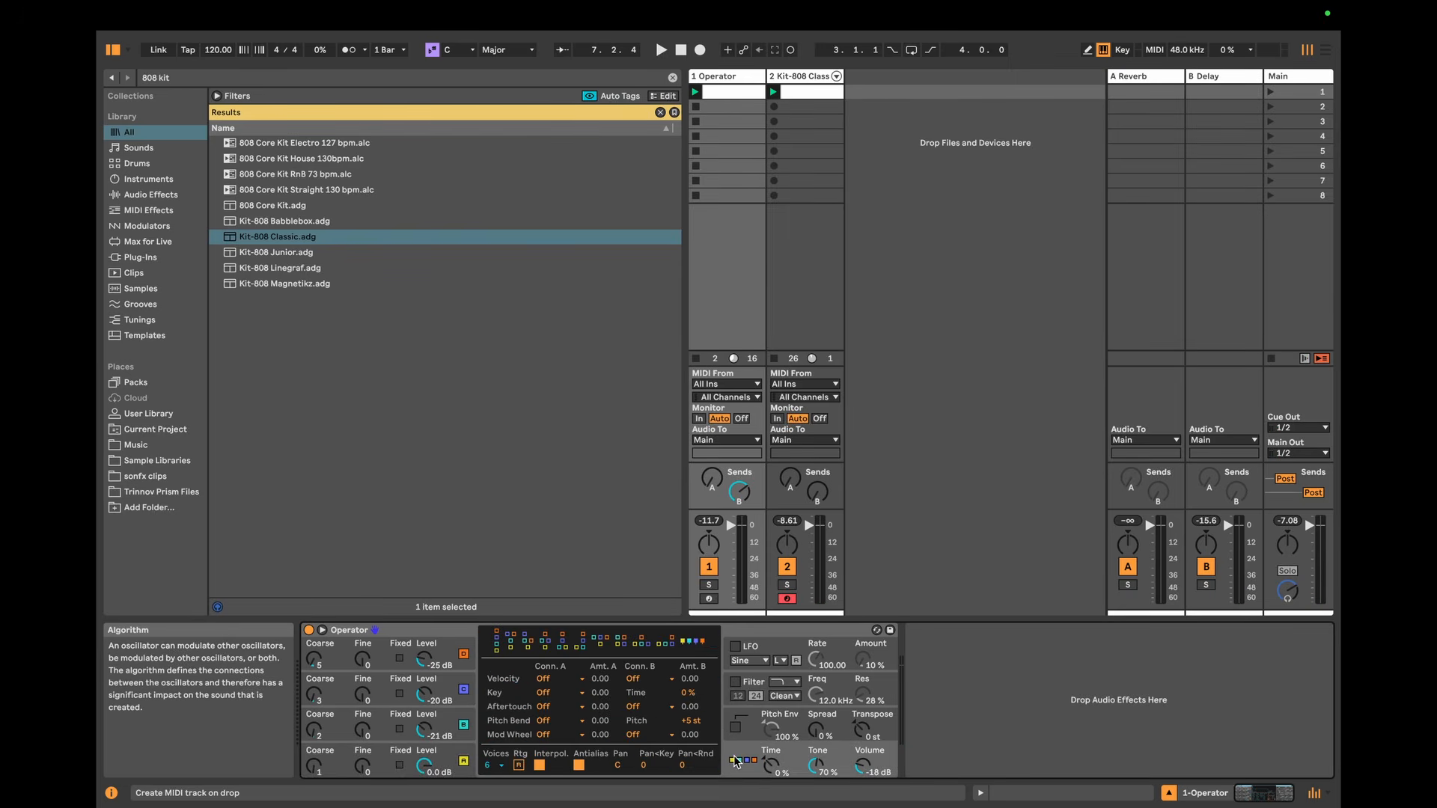
pyautogui.click(667, 645)
pyautogui.press('space')
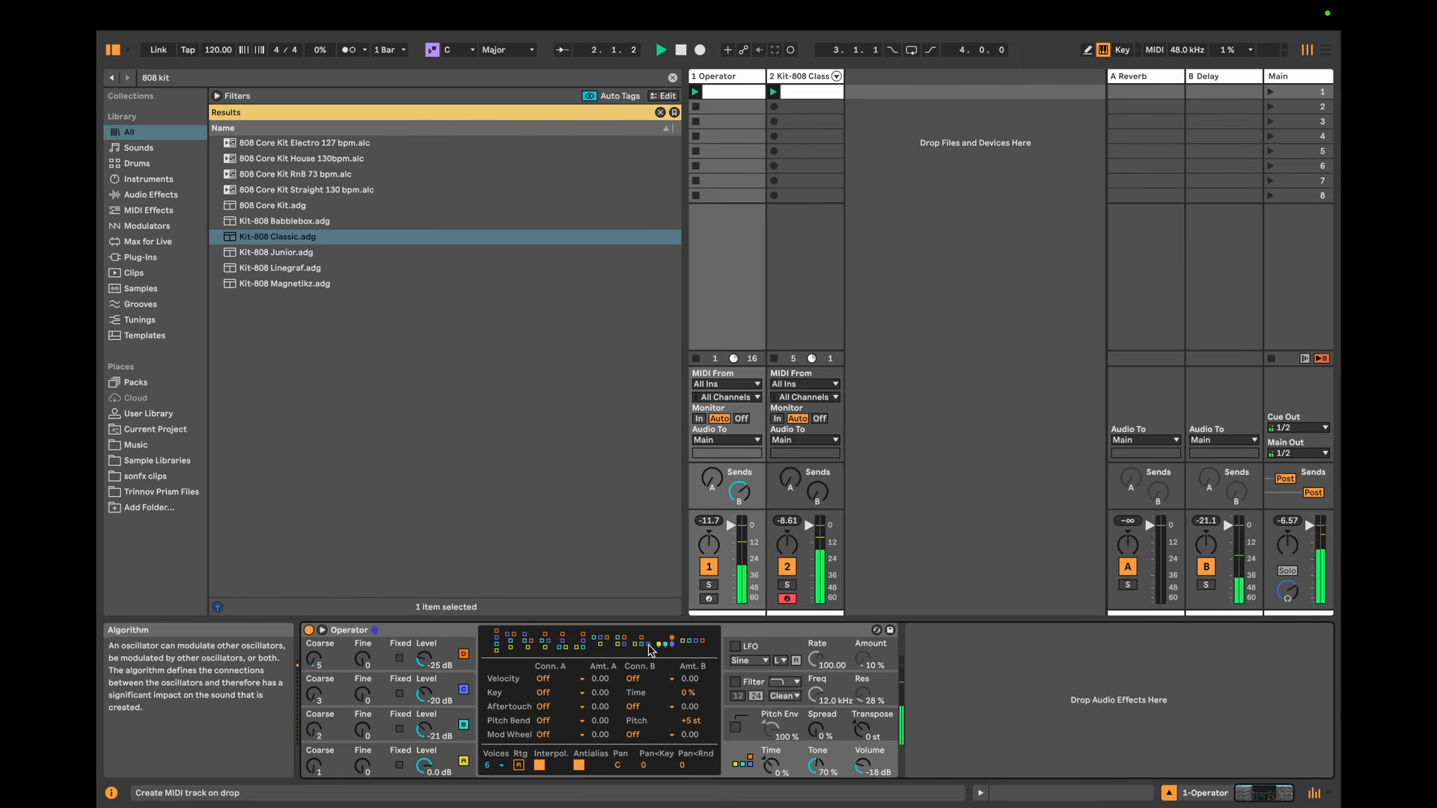
pyautogui.click(642, 645)
pyautogui.click(618, 638)
pyautogui.click(600, 642)
pyautogui.click(584, 646)
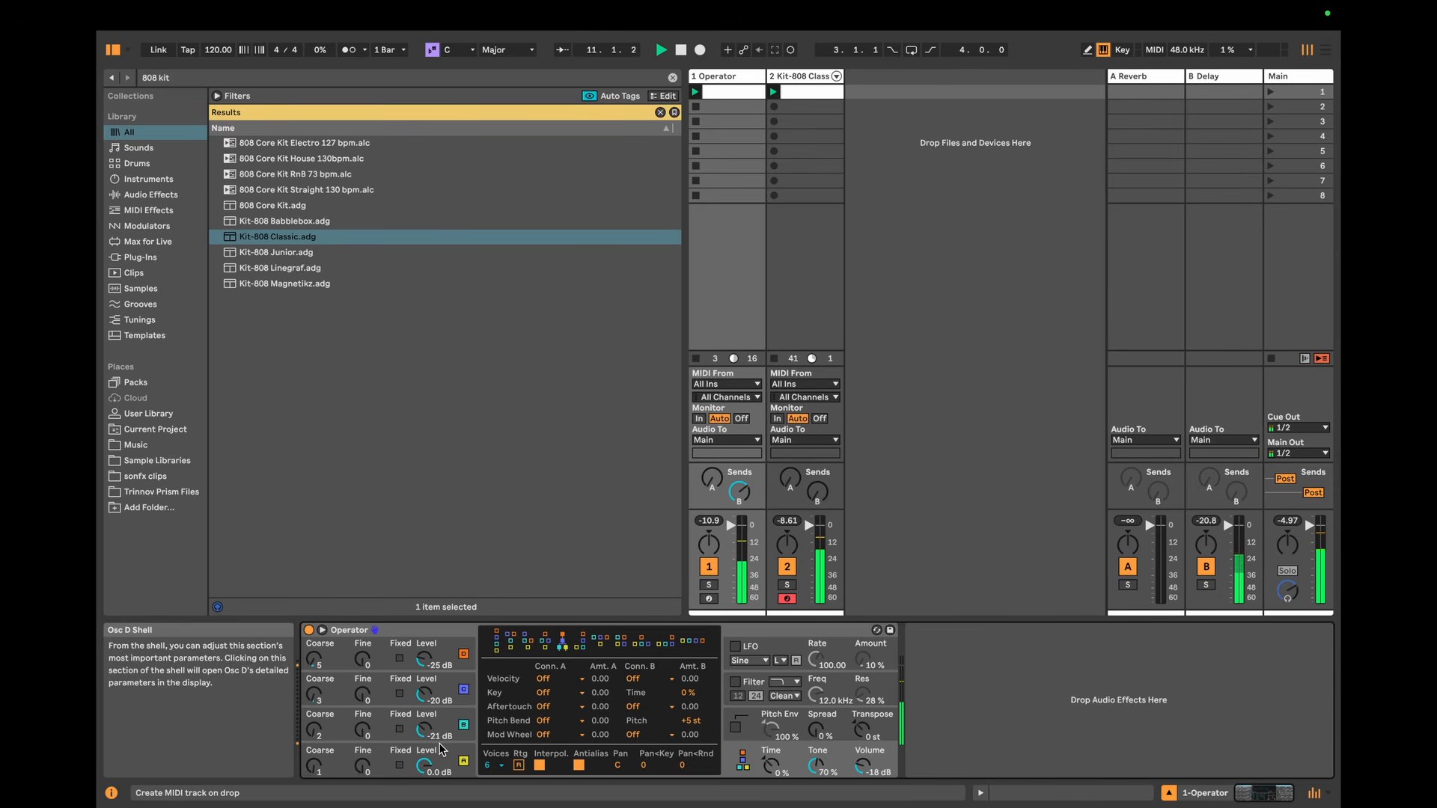
pyautogui.click(546, 643)
pyautogui.click(529, 645)
pyautogui.click(516, 645)
pyautogui.click(513, 645)
pyautogui.click(496, 641)
# Step: Raise oscillator A's envelope sustain to -24 dB and choose the algorithm in which B, C and D all modulate A
pyautogui.click(445, 757)
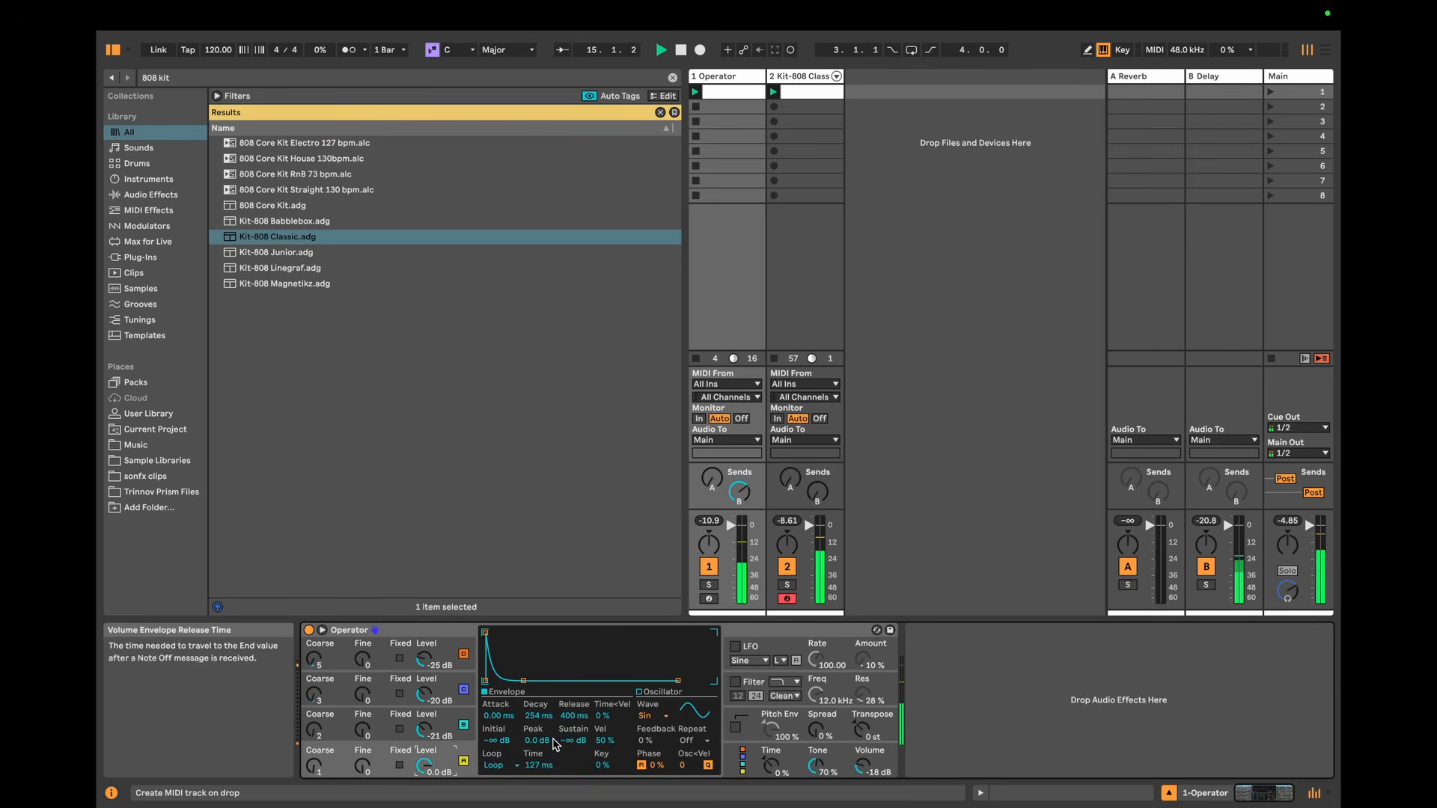
pyautogui.moveTo(558, 739); pyautogui.dragTo(558, 715)
pyautogui.moveTo(575, 740); pyautogui.dragTo(575, 728)
pyautogui.click(444, 714)
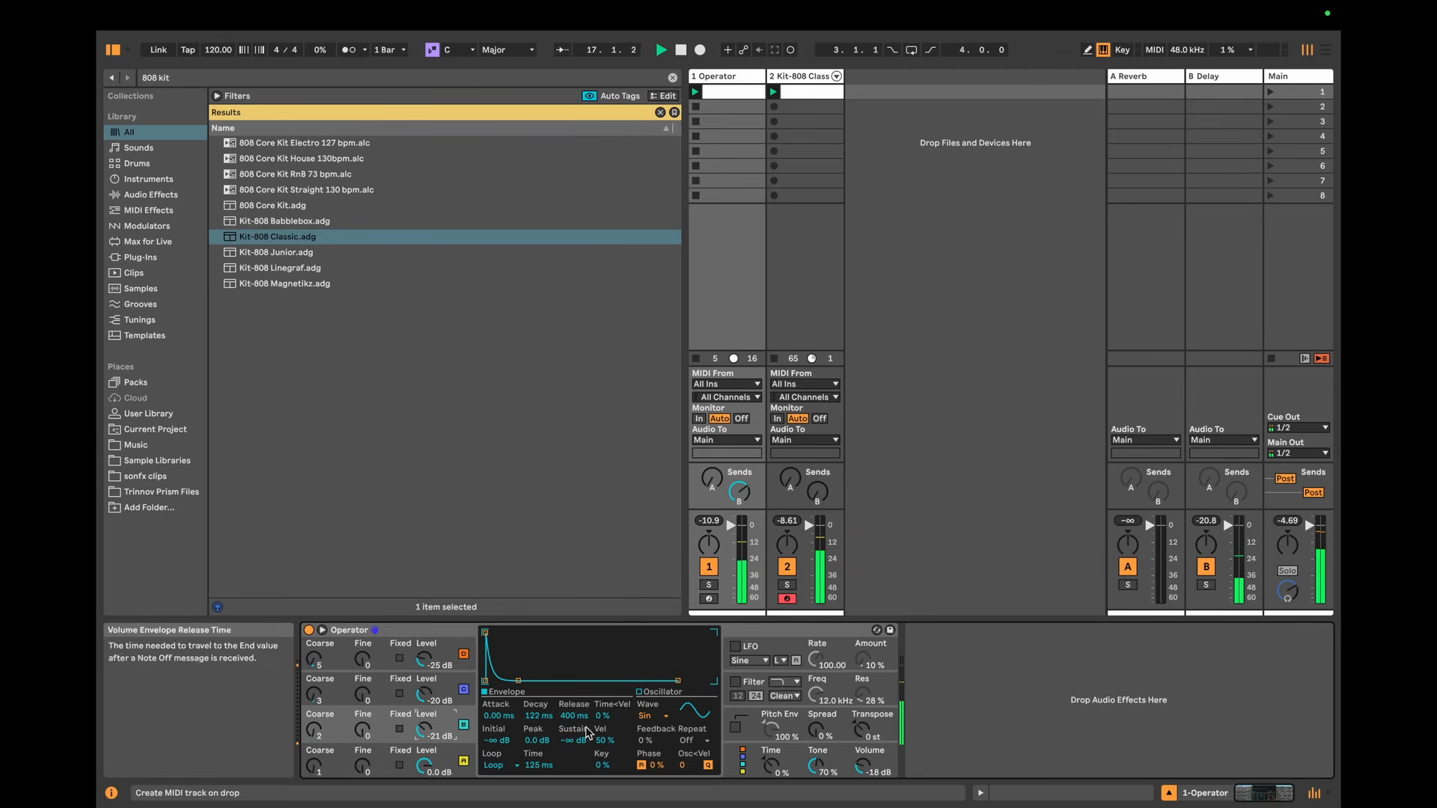
pyautogui.click(743, 769)
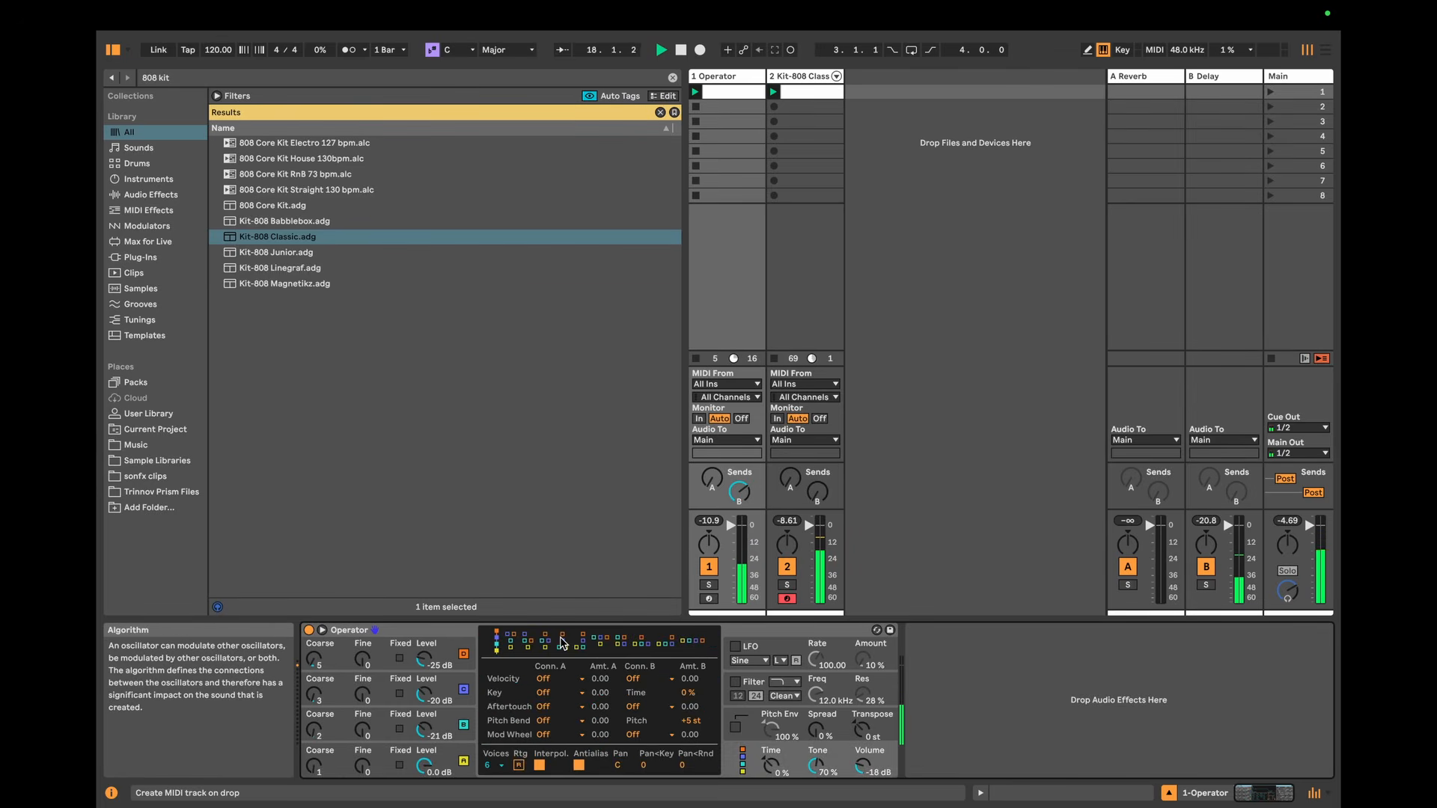
# Step: Set the envelope sustain to -33 dB for oscillator B, -37 dB for oscillator C and -32 dB for oscillator D
pyautogui.click(454, 723)
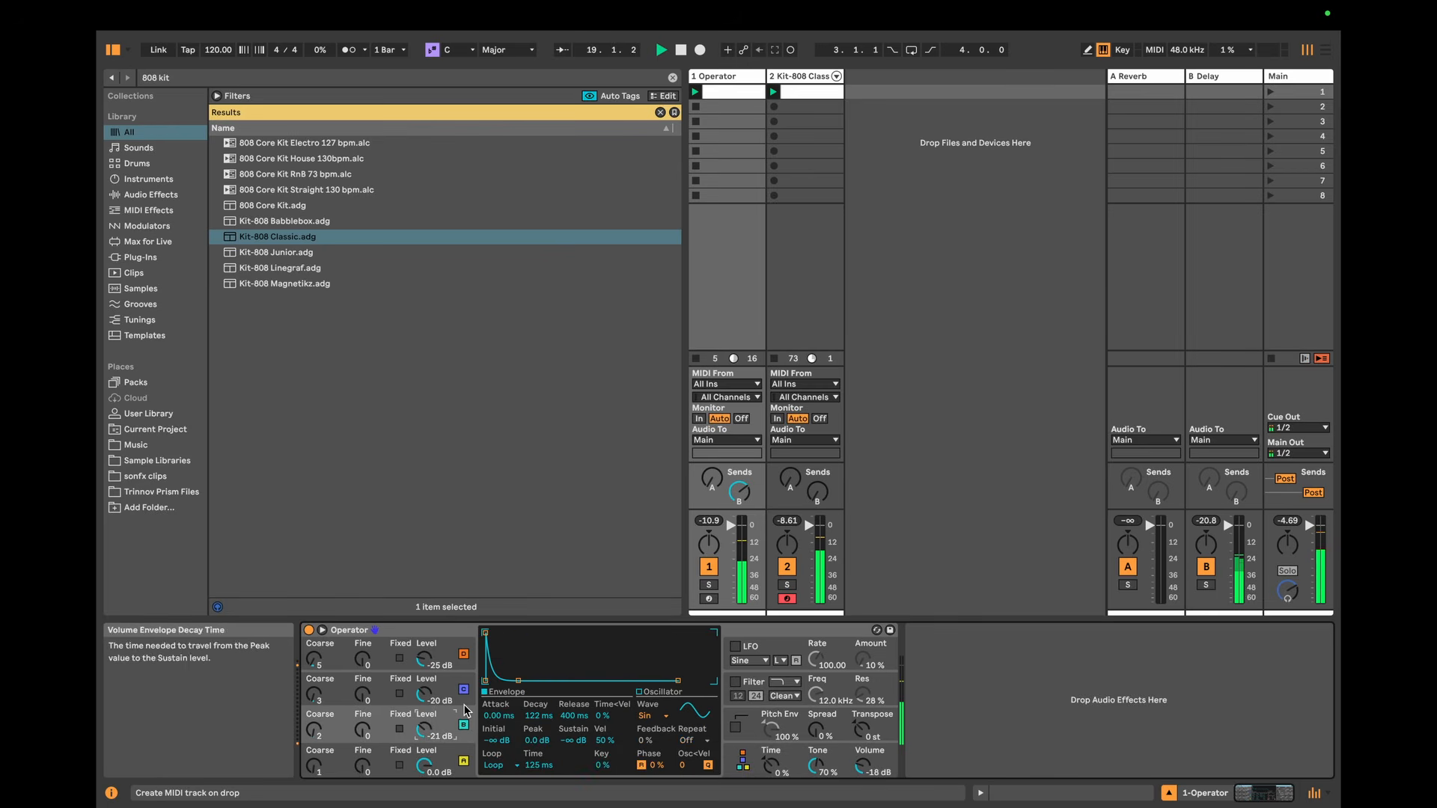
pyautogui.moveTo(575, 740); pyautogui.dragTo(574, 720)
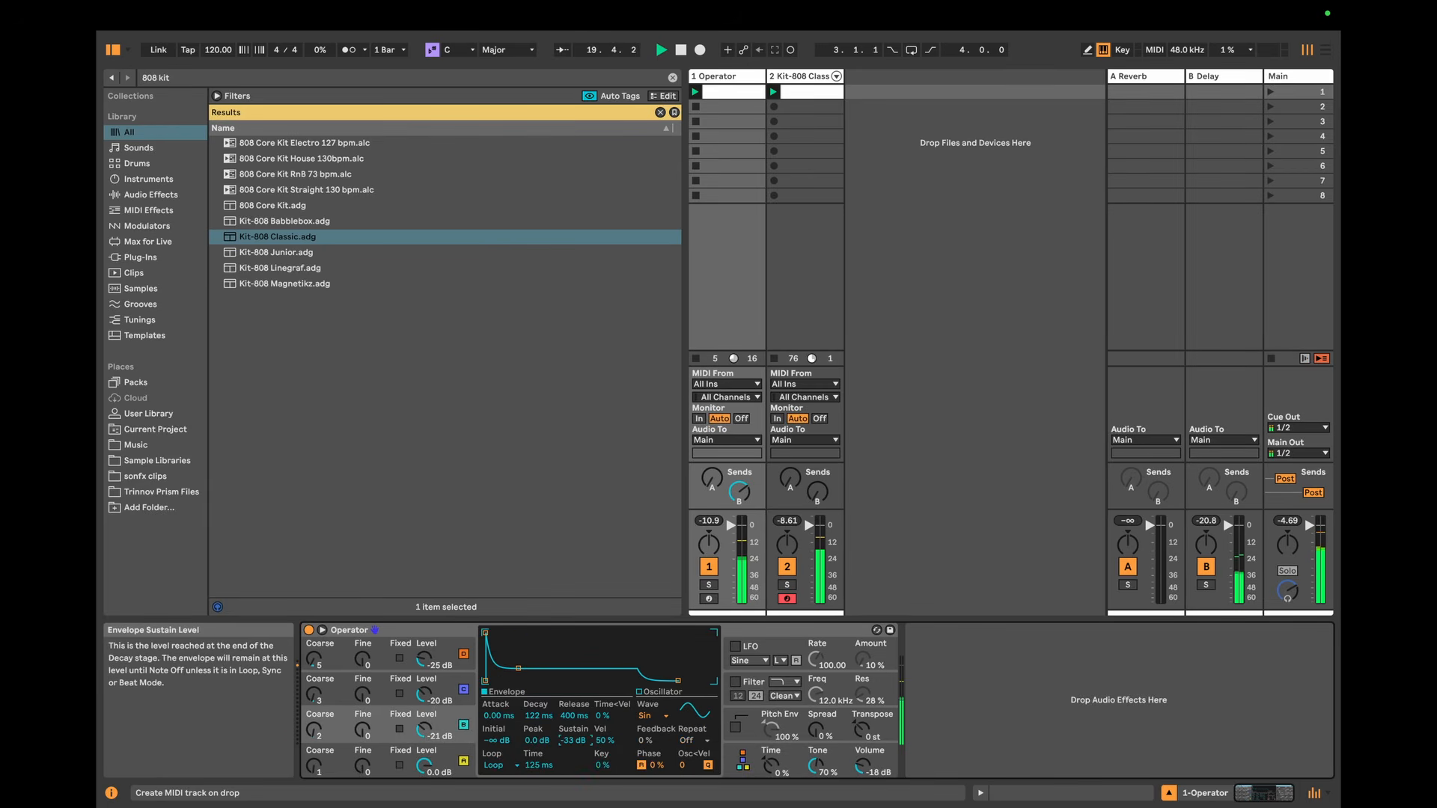
pyautogui.click(446, 683)
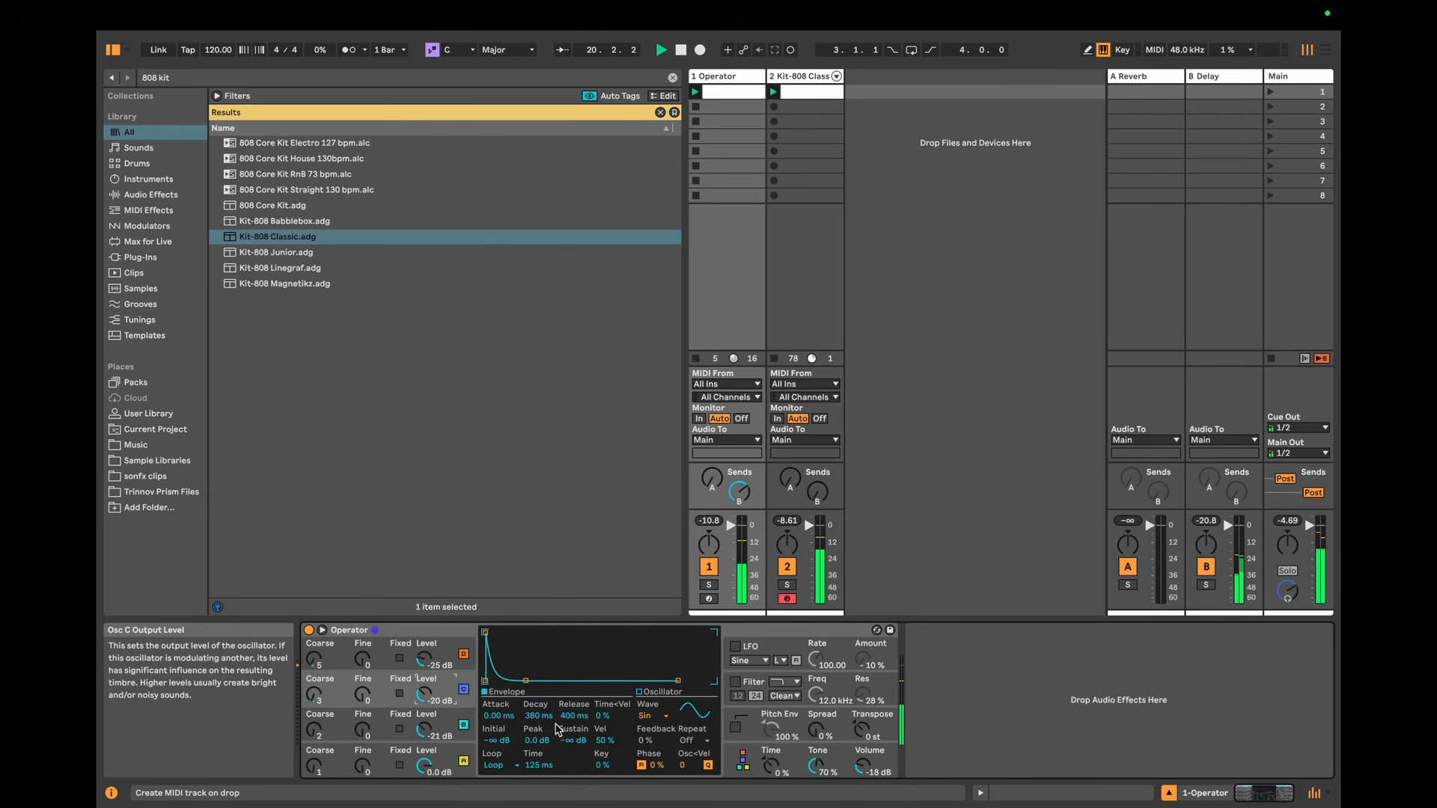
pyautogui.click(446, 653)
pyautogui.moveTo(573, 740); pyautogui.dragTo(574, 720)
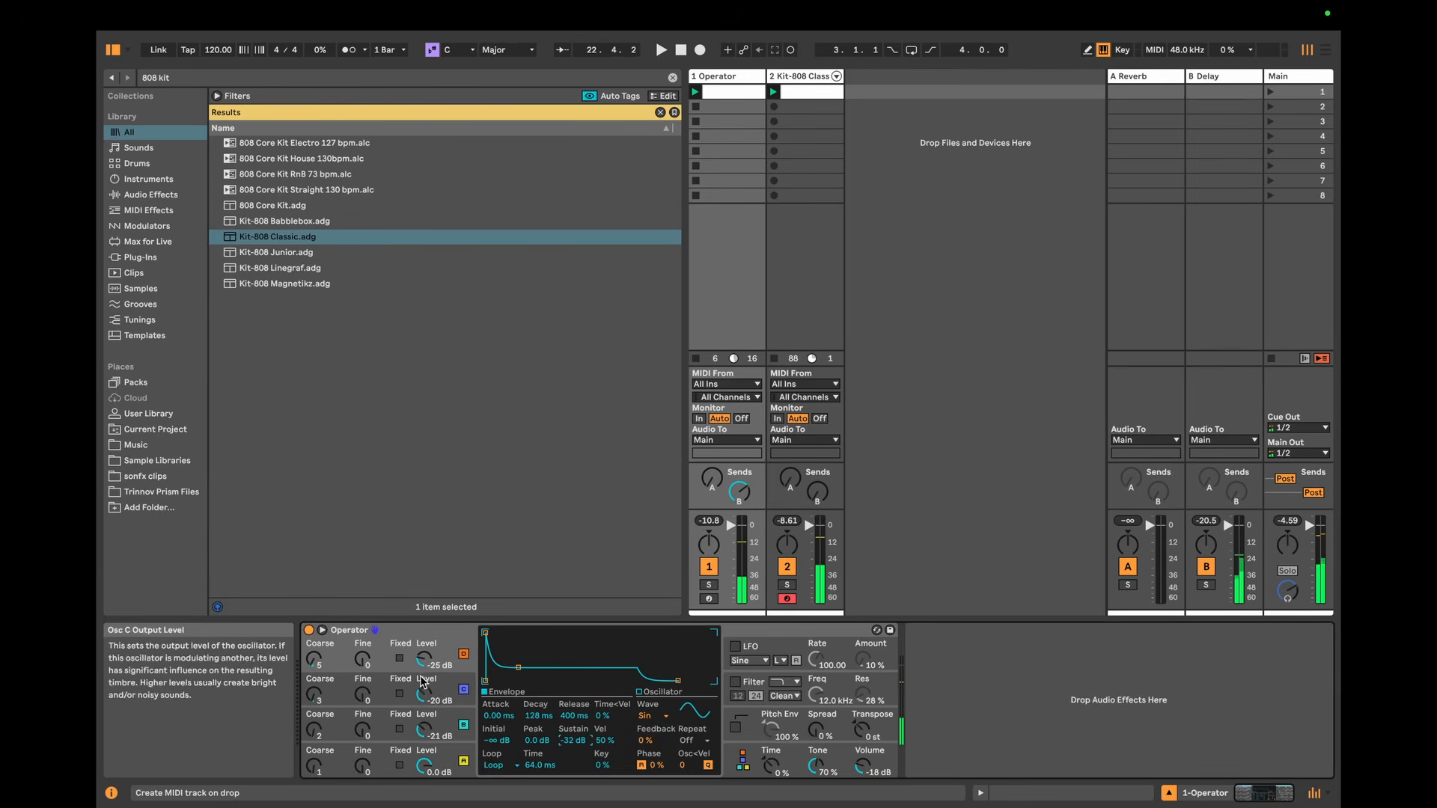
# Step: Set oscillator C's envelope attack to 32.25 ms and audition the result with the drums
pyautogui.click(380, 692)
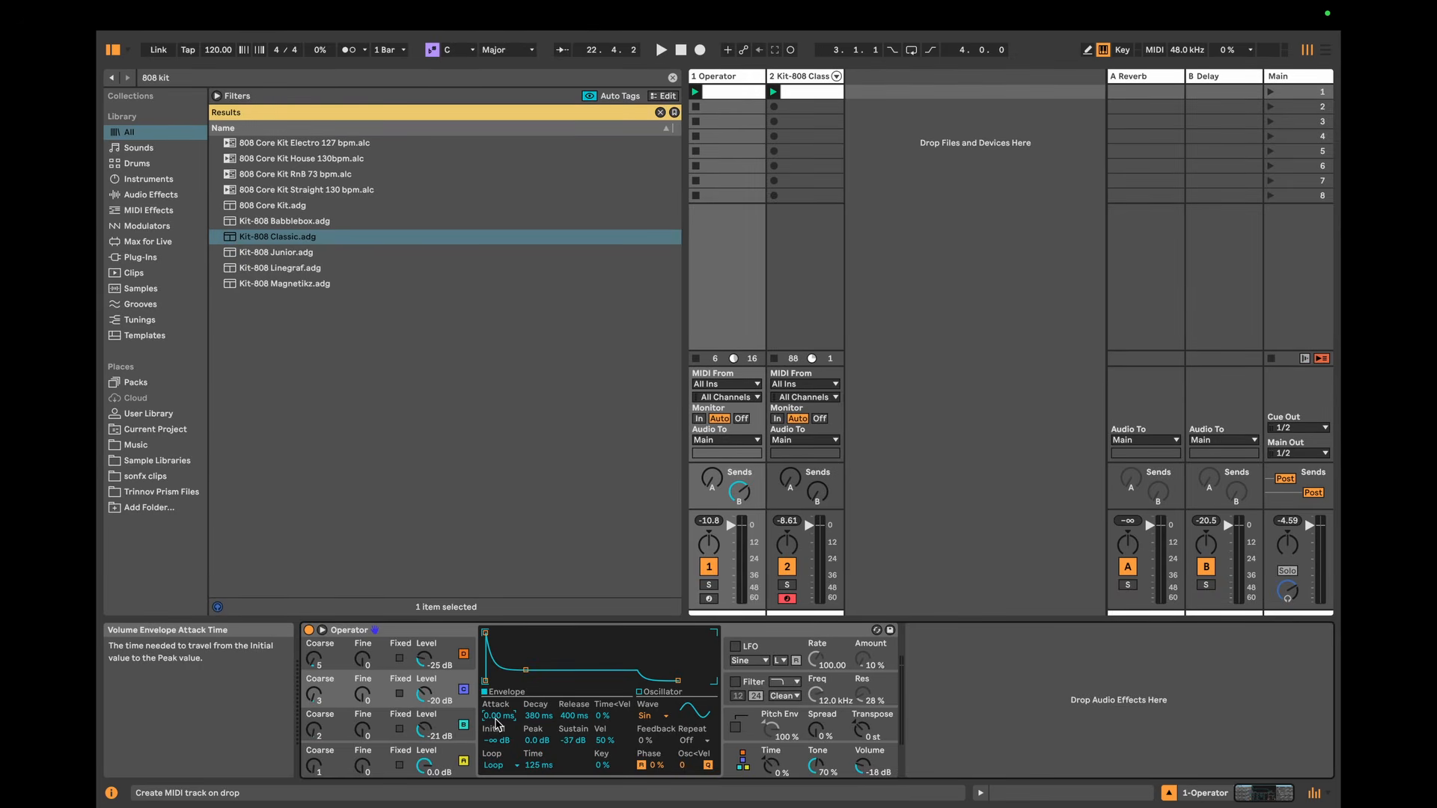
pyautogui.click(496, 719)
pyautogui.write('32.25')
pyautogui.press('Return')
pyautogui.press('space')
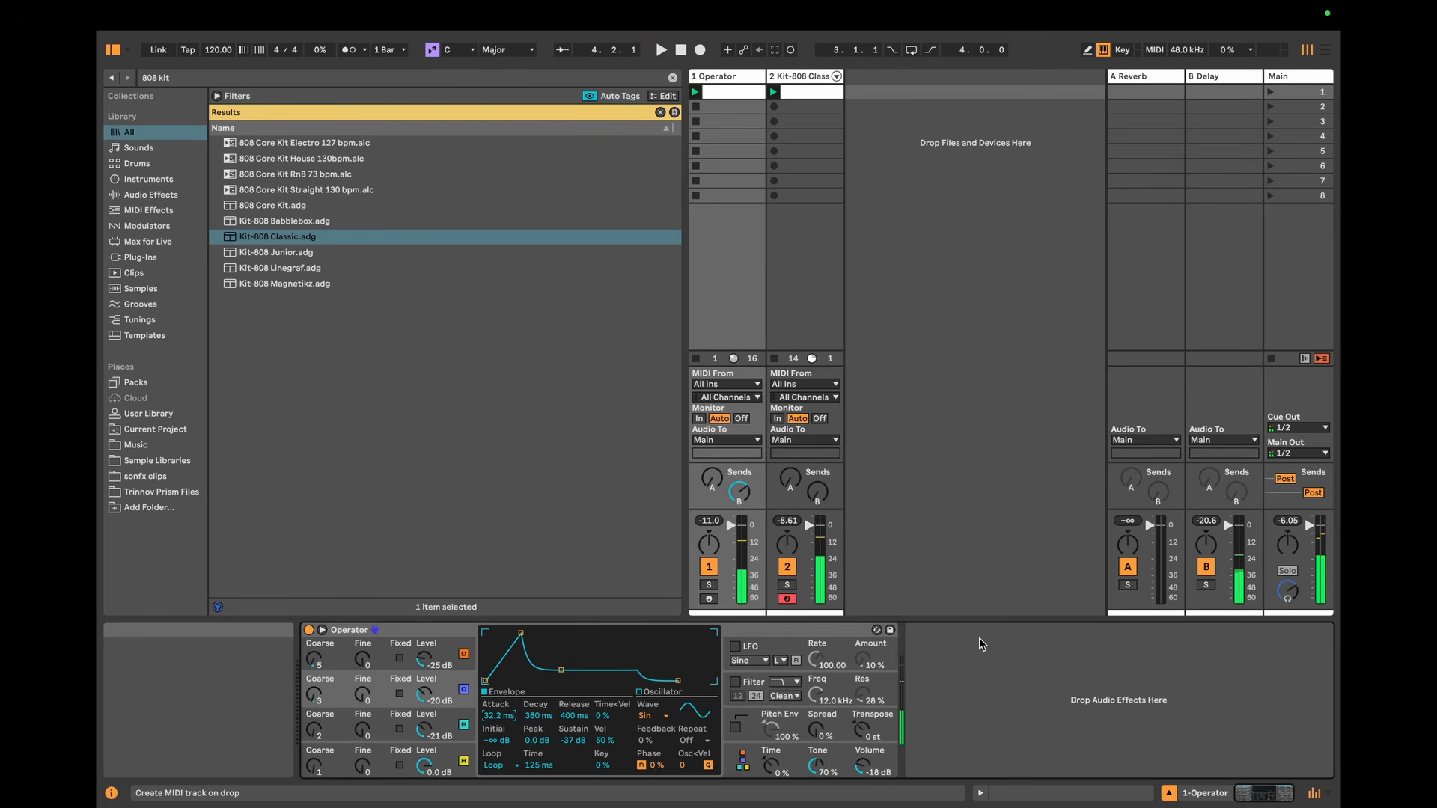
# Step: Transpose the Operator instrument to -12 st and play the set back
pyautogui.click(858, 737)
pyautogui.write('-12')
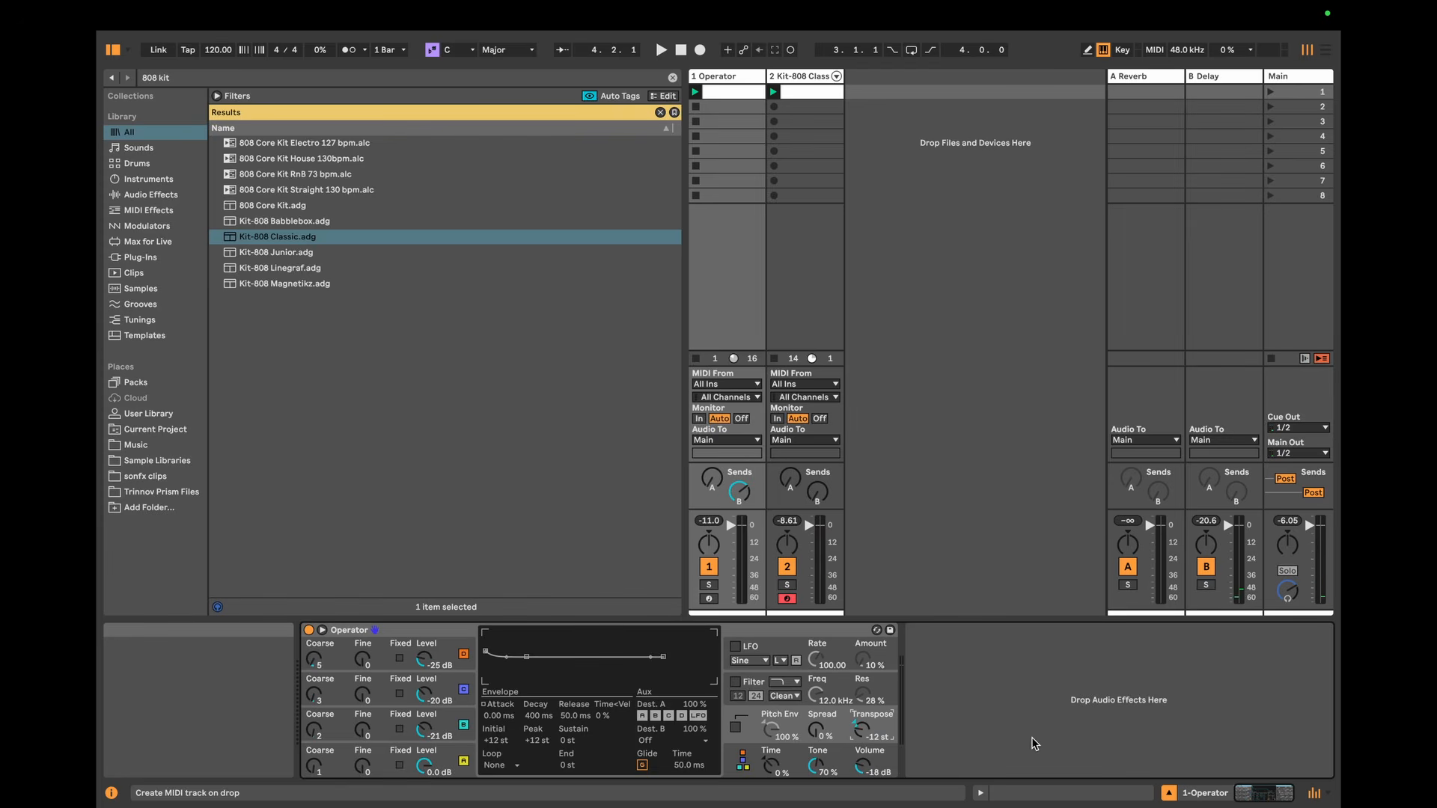
pyautogui.press('space')
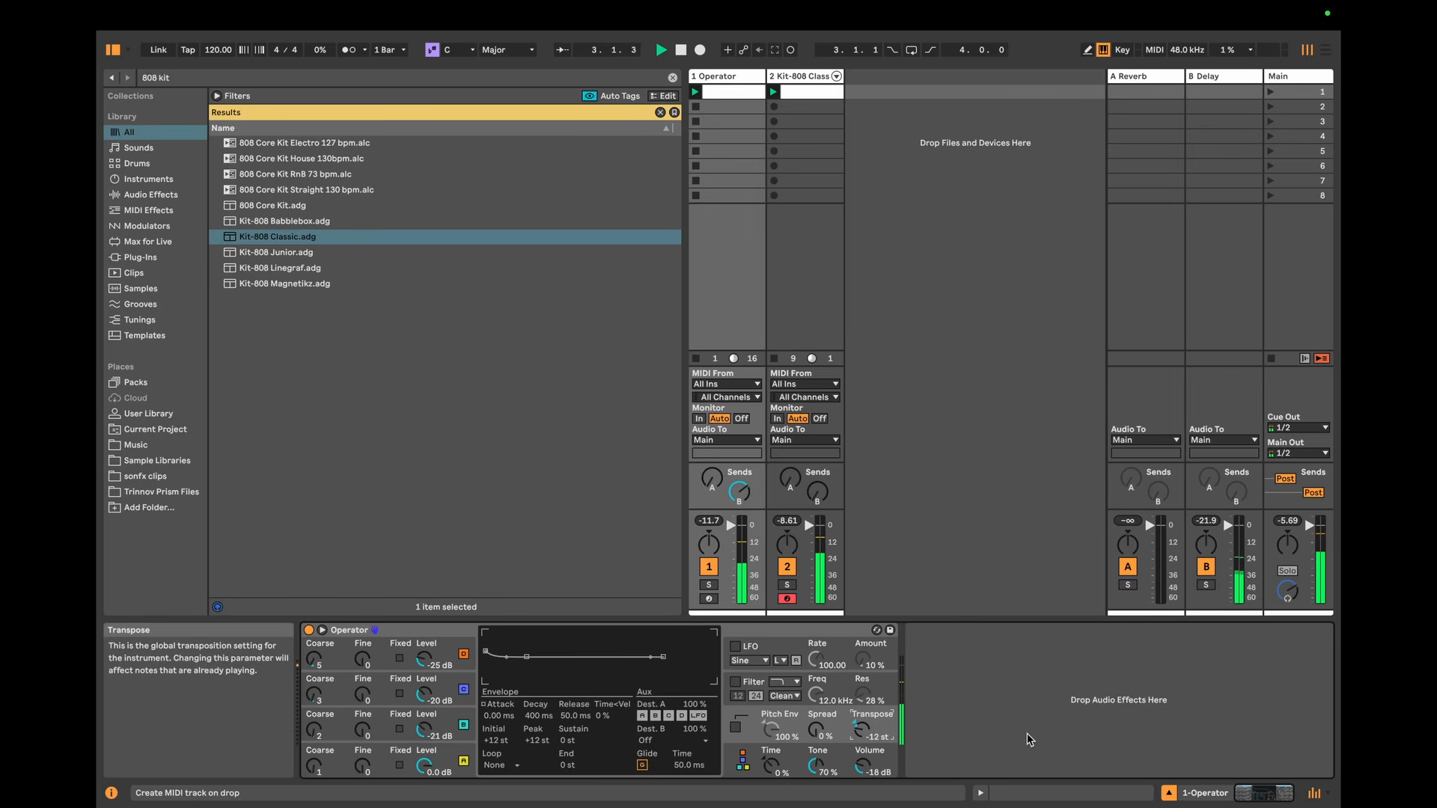
# Step: Lower the Operator track's send to the Delay return and turn off the Delay's Ping Pong mode
pyautogui.moveTo(738, 492); pyautogui.dragTo(739, 518)
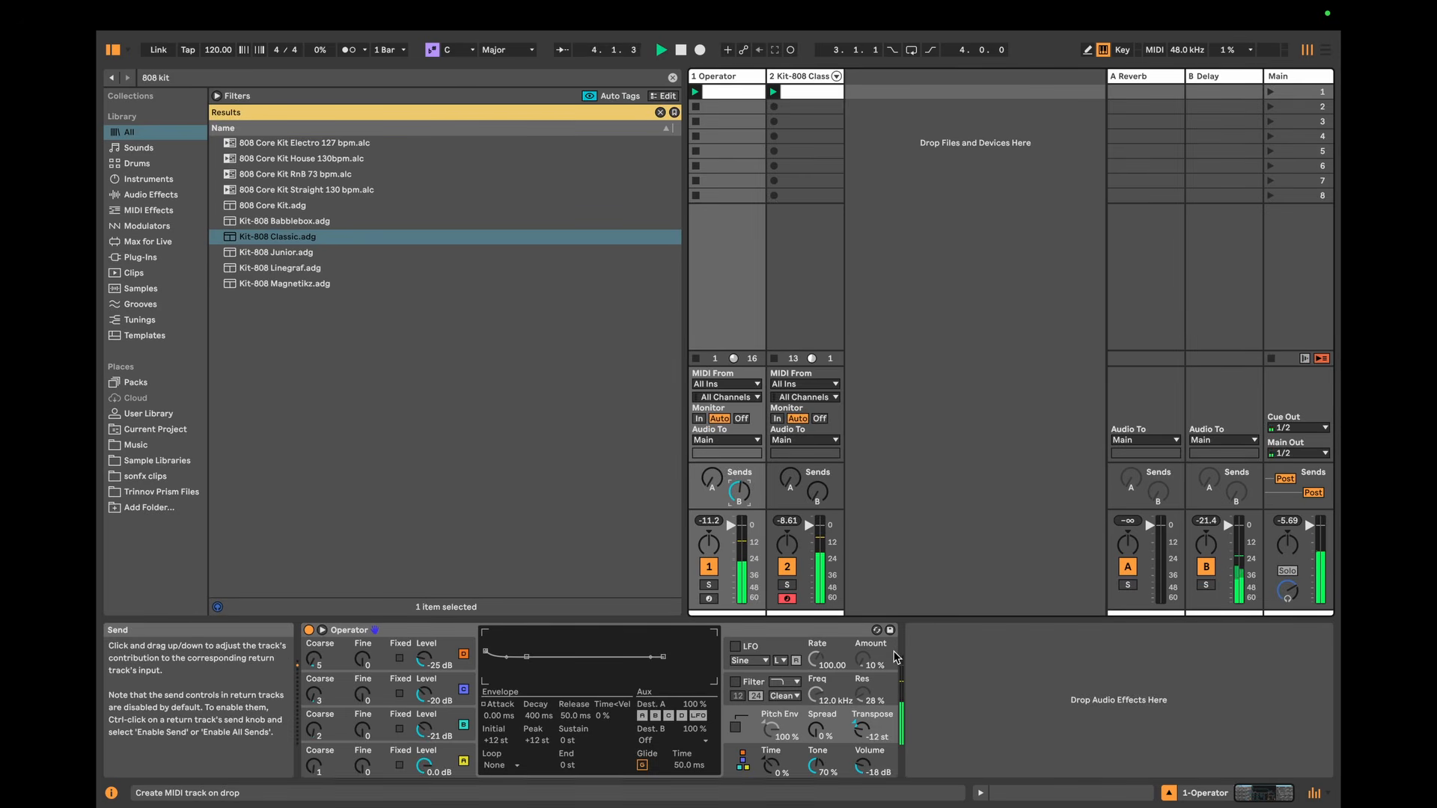
pyautogui.click(1155, 142)
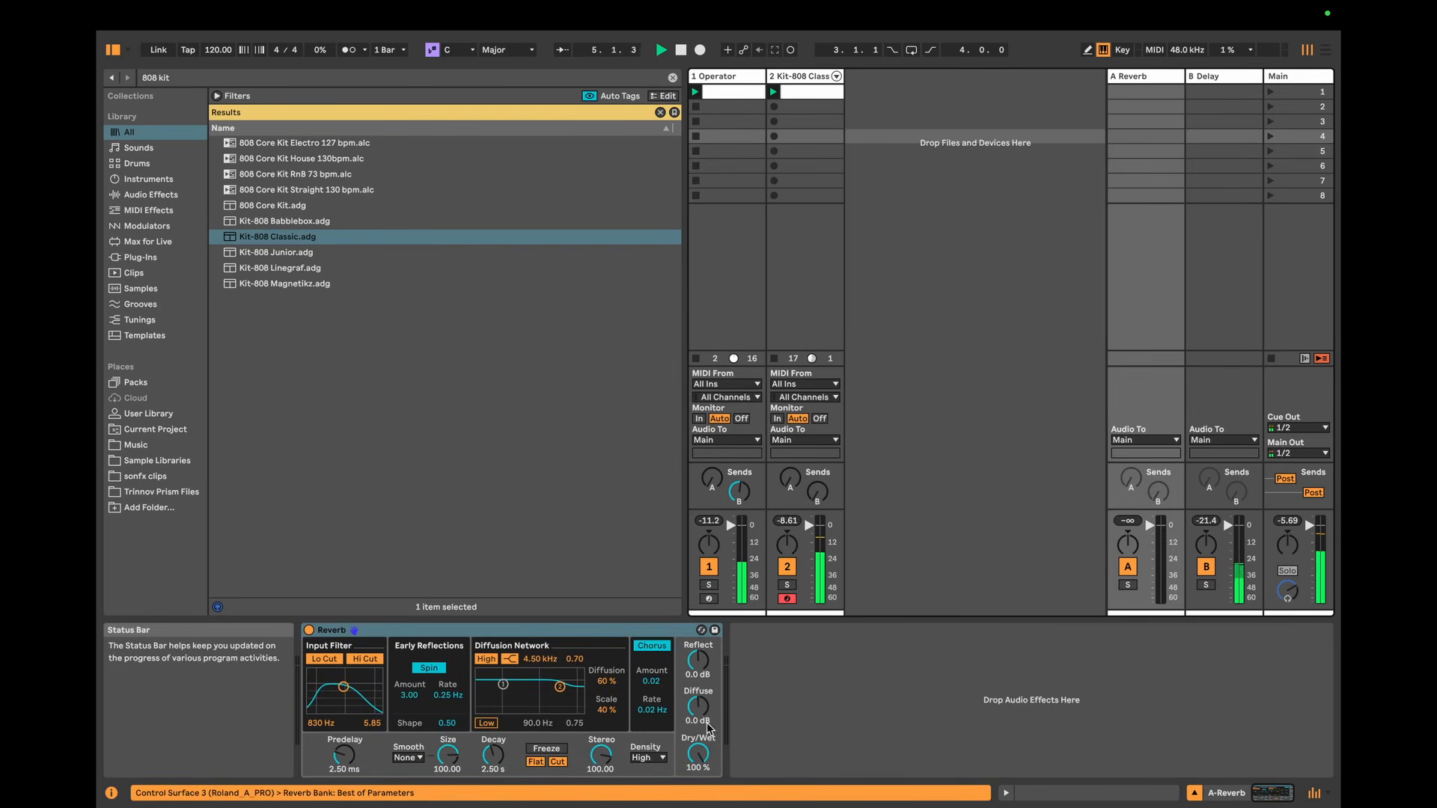
pyautogui.click(1230, 133)
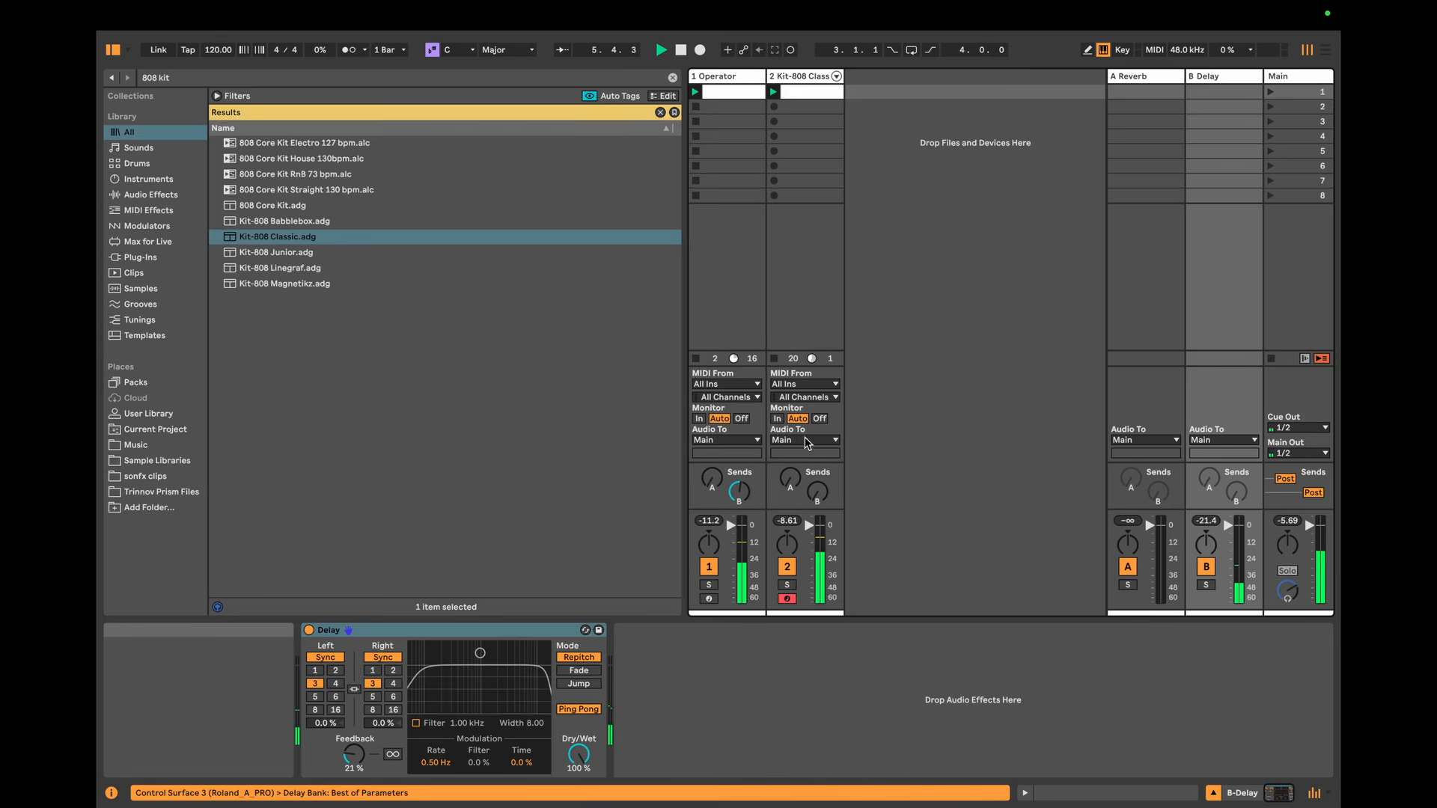
pyautogui.click(579, 708)
pyautogui.click(738, 249)
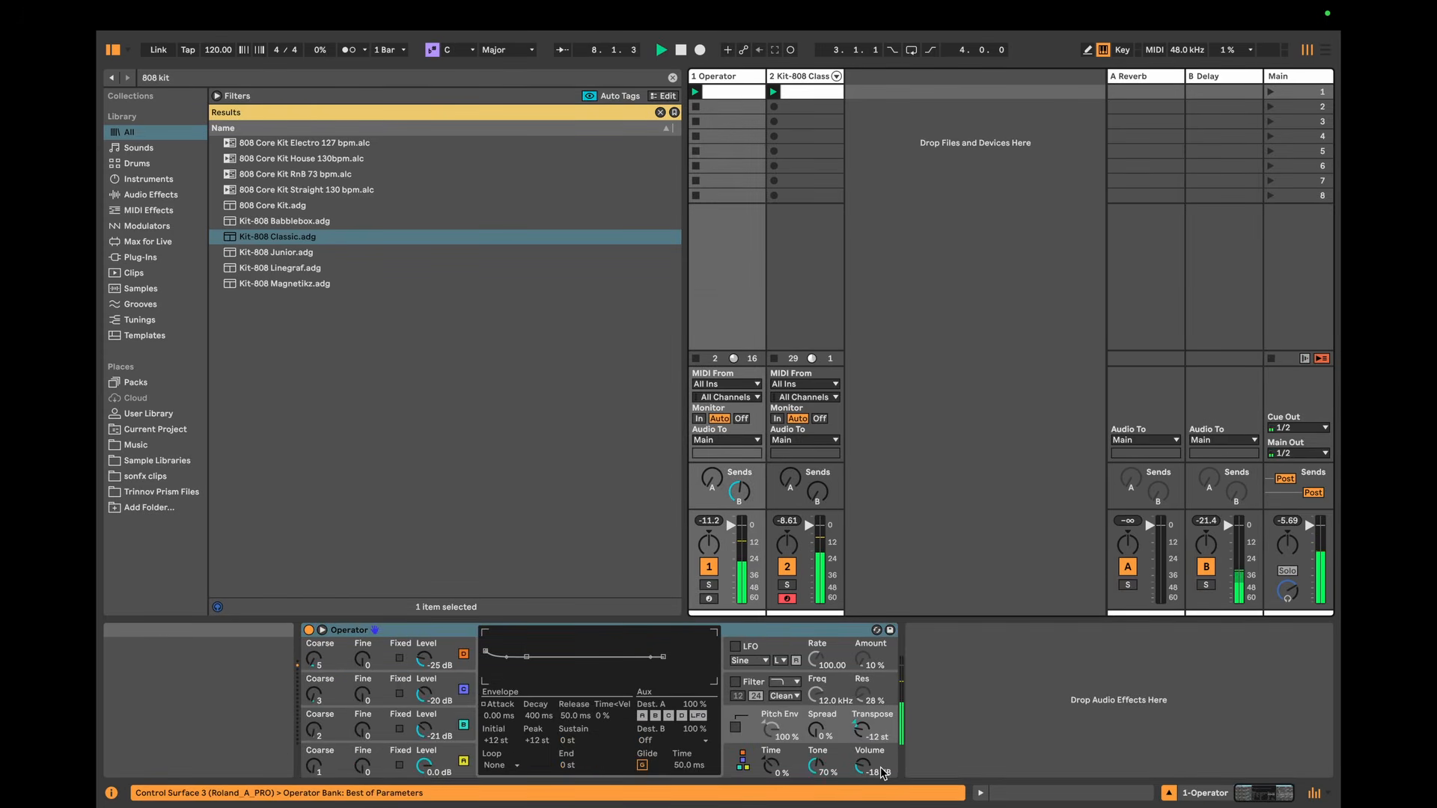
# Step: Stop playback, search the browser for "lfo" and add the LFO device after Operator on its track
pyautogui.press('space')
pyautogui.press('super+f')
pyautogui.write('lfo')
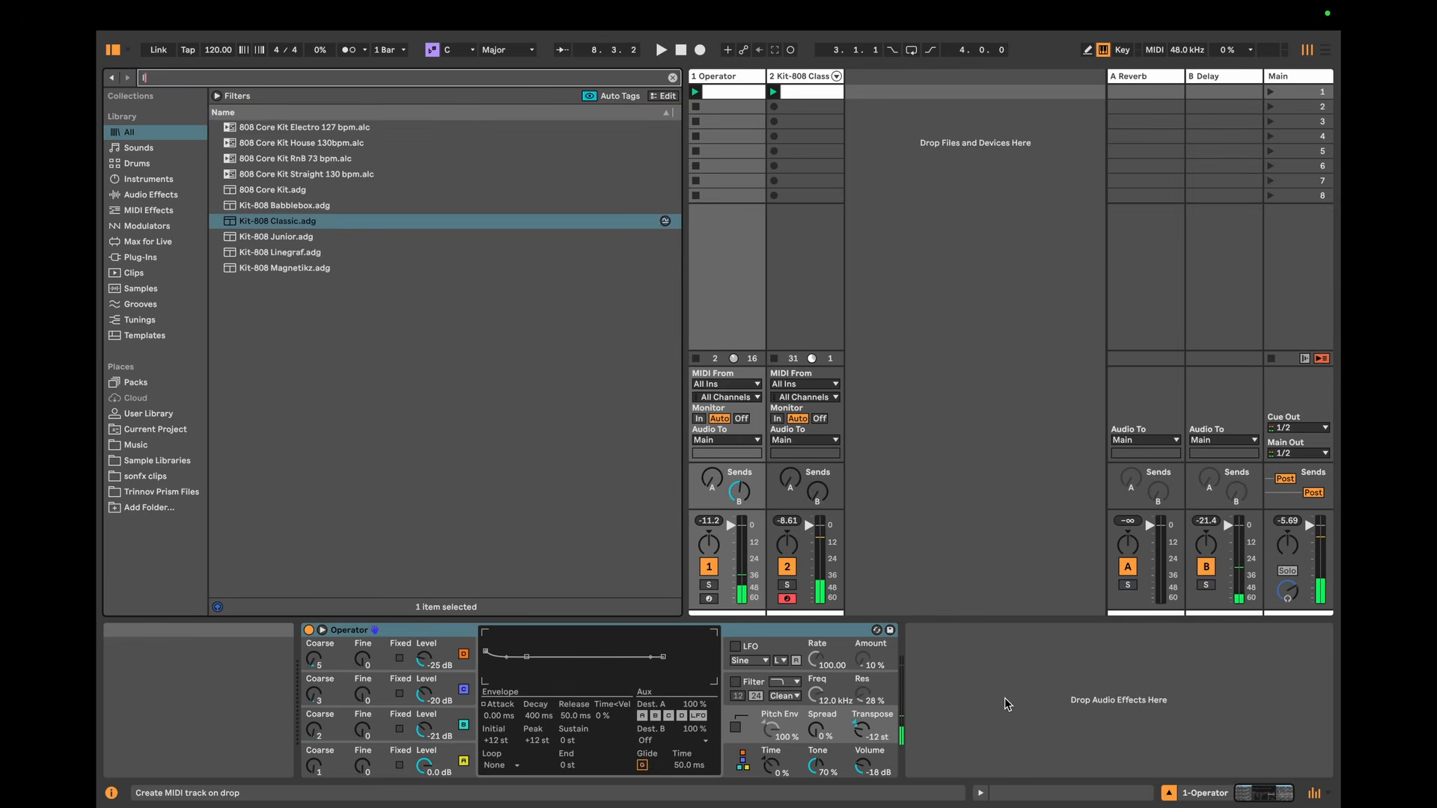
pyautogui.press('Down')
pyautogui.moveTo(1003, 699); pyautogui.dragTo(1003, 698)
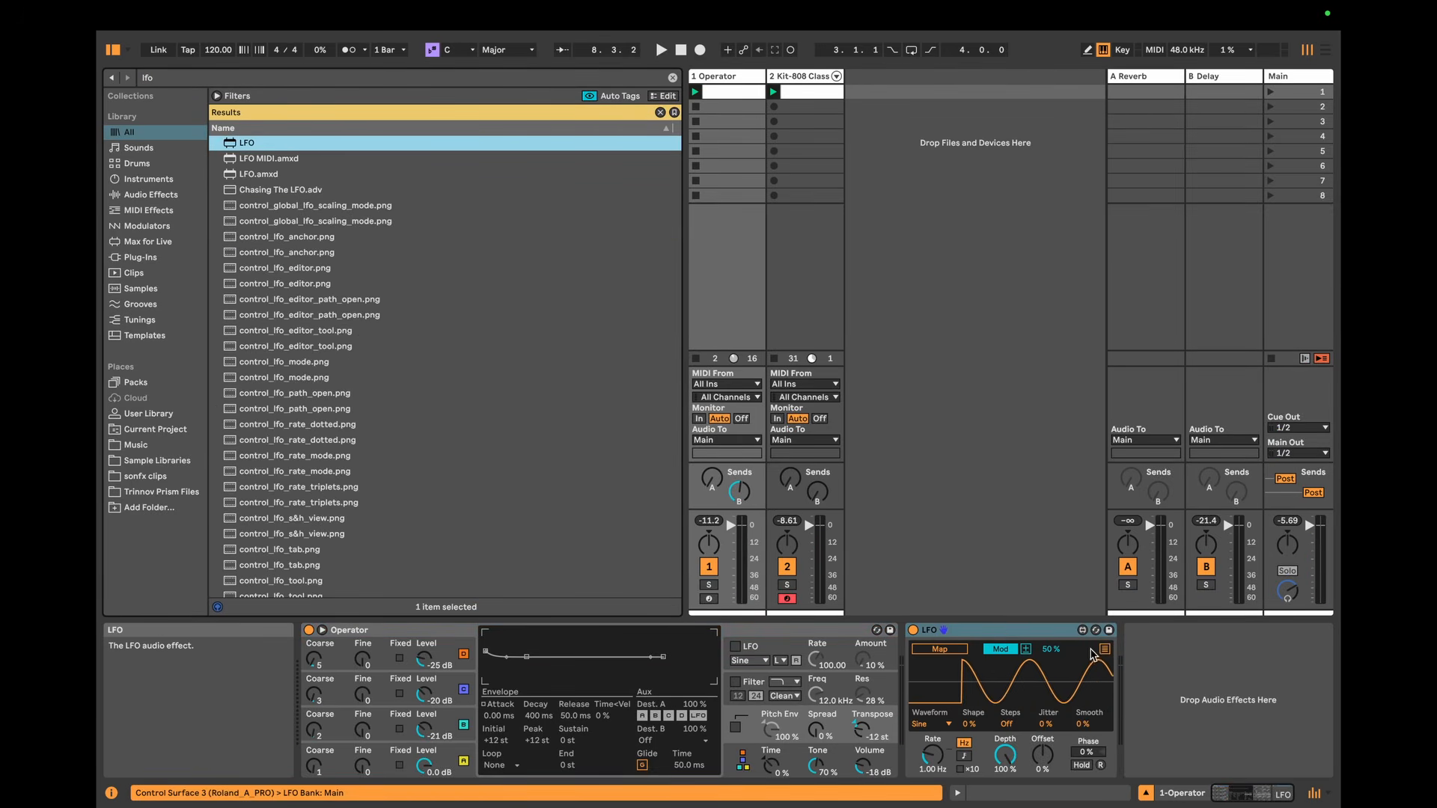
# Step: Inspect the LFO's eight mapping slots with their modulation polarity, and the envelopes of Operator's oscillators B and A
pyautogui.click(1025, 650)
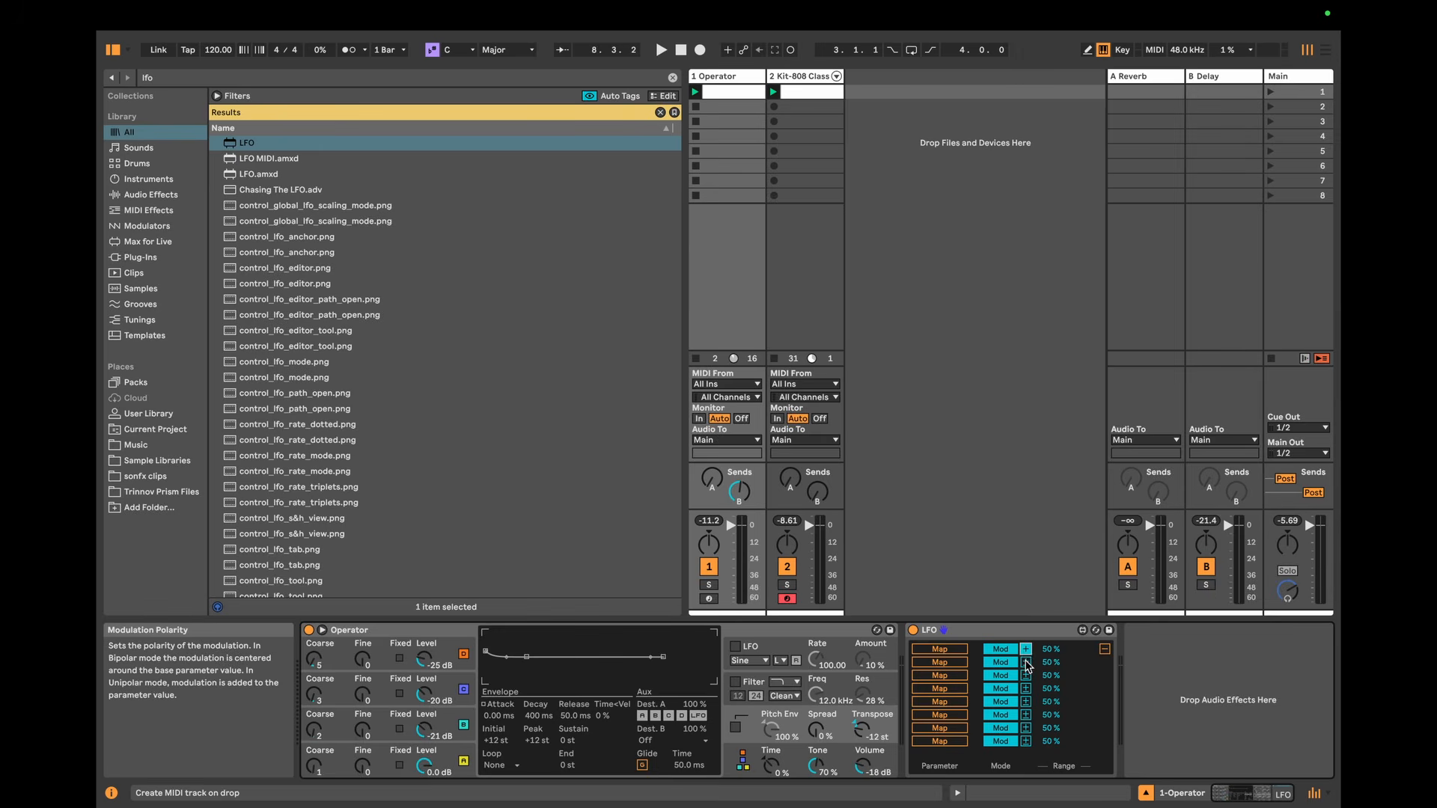
pyautogui.click(1026, 676)
pyautogui.click(1025, 688)
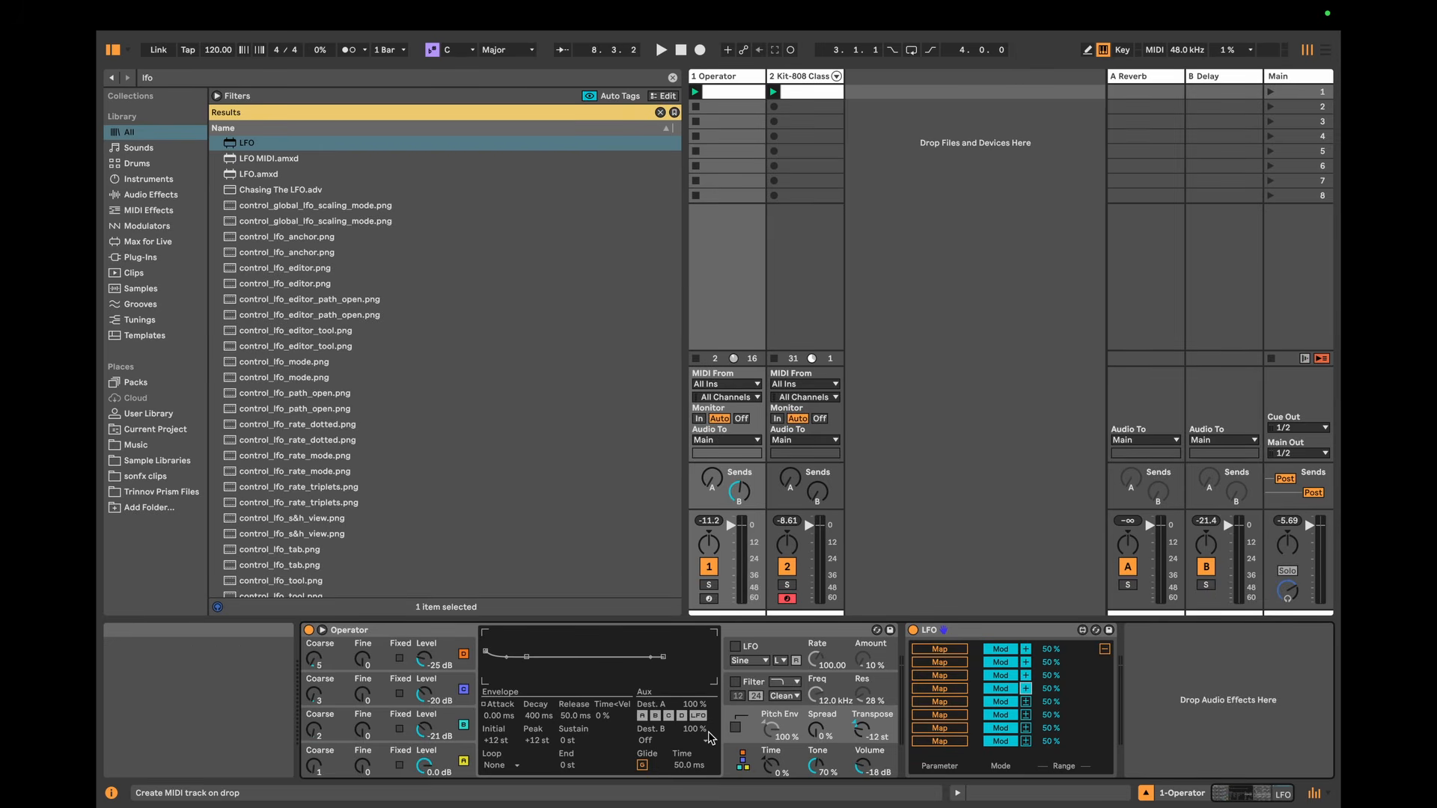
pyautogui.click(416, 717)
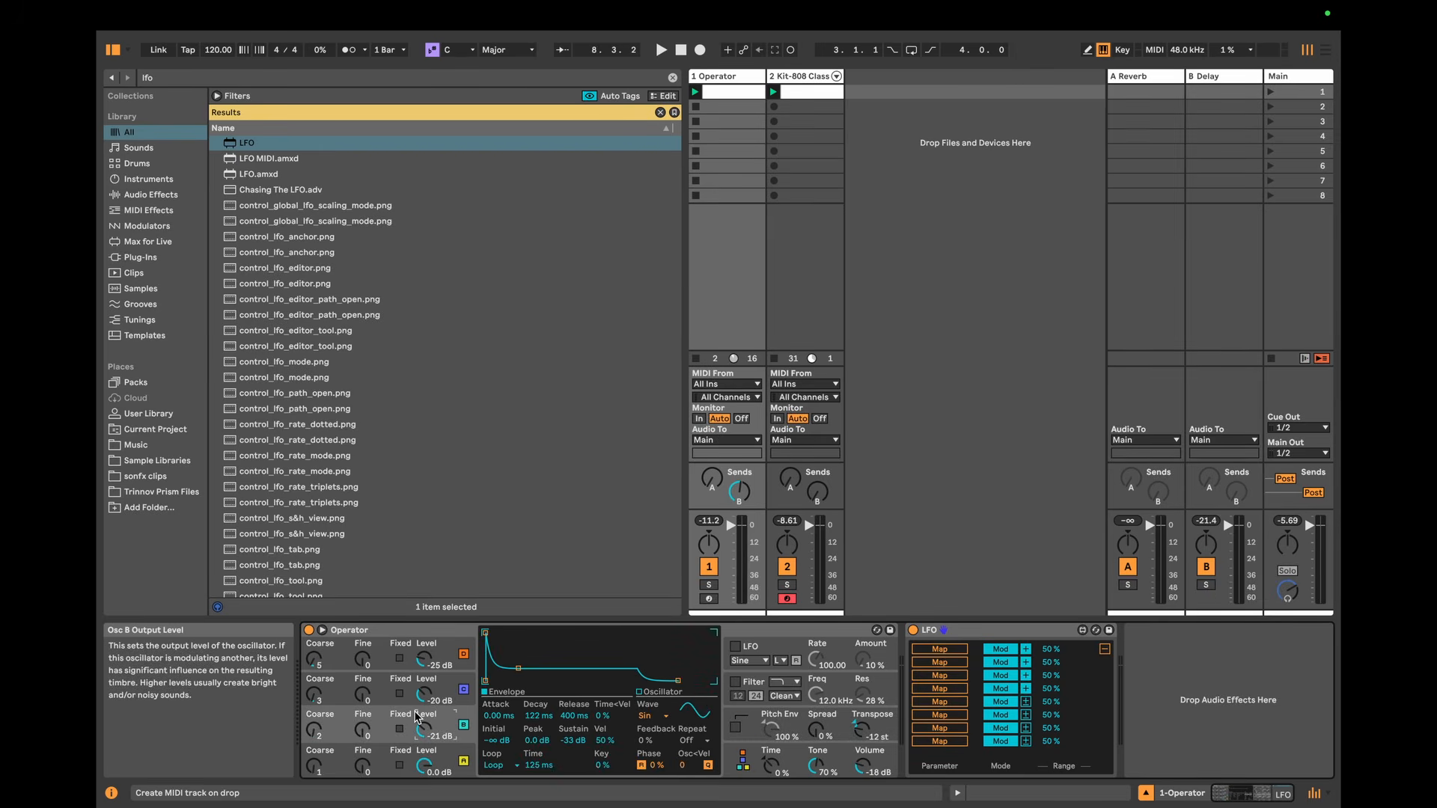
pyautogui.click(454, 755)
pyautogui.click(1104, 649)
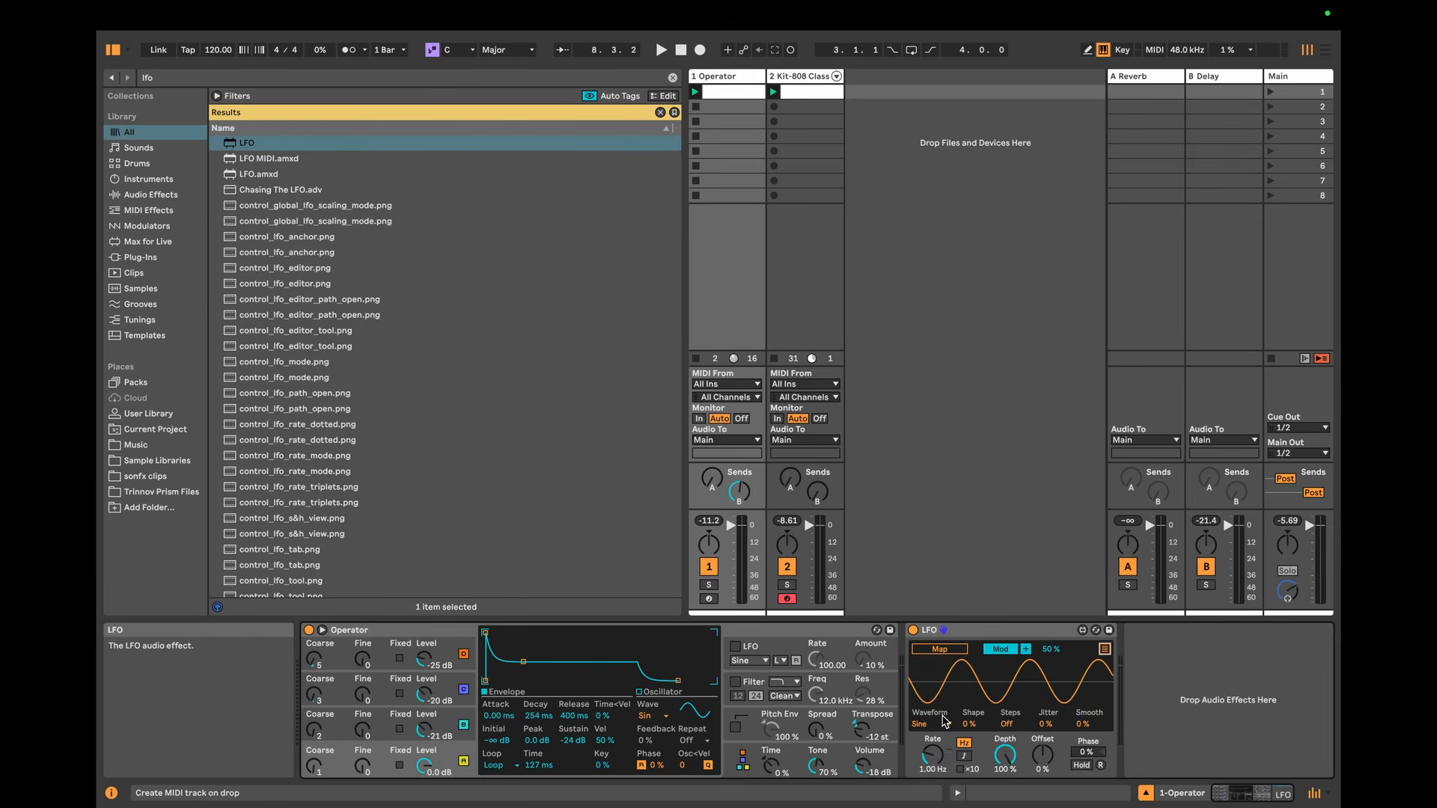
# Step: Set the LFO's waveform to Stray, its rate to 0.09 Hz and its depth to 72.4 %
pyautogui.click(940, 723)
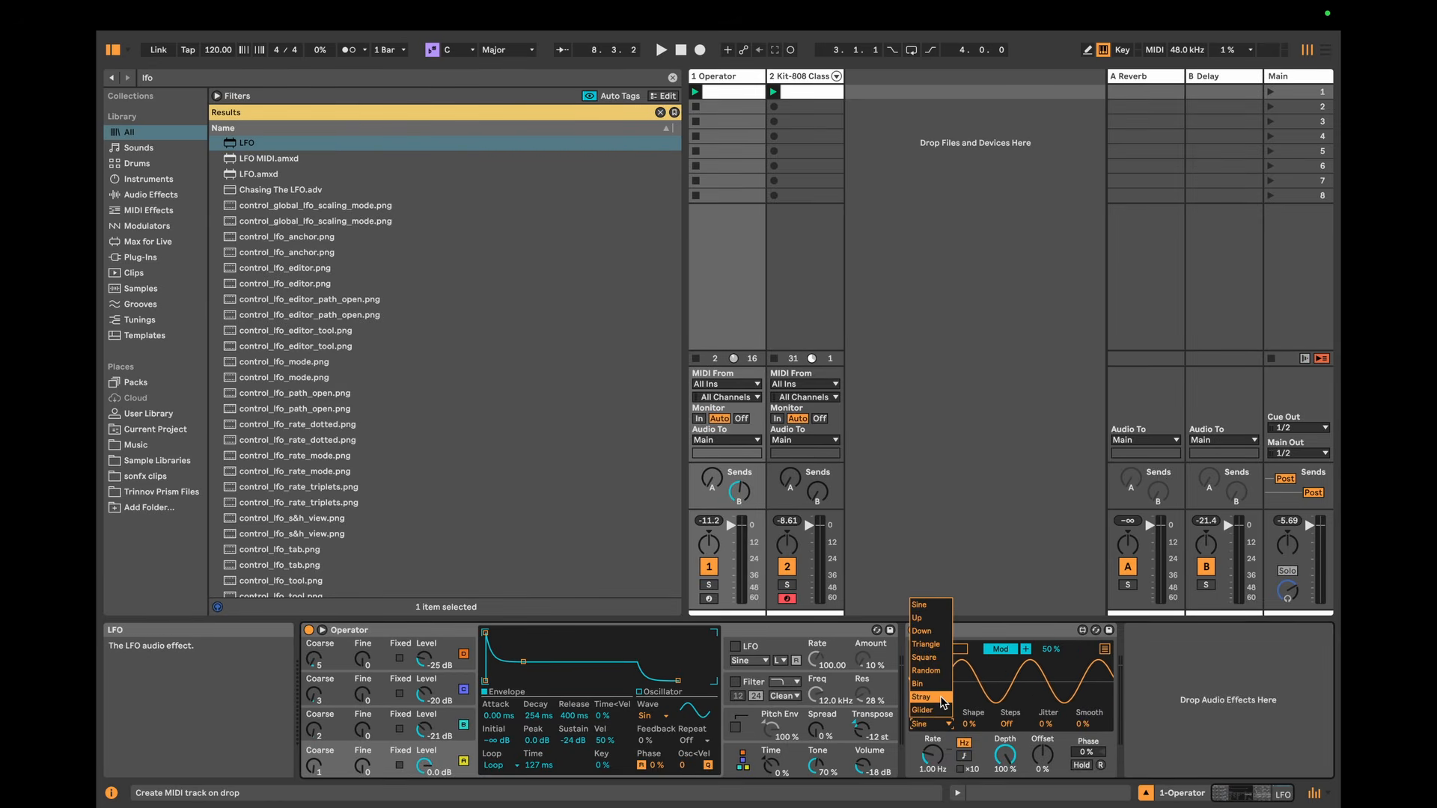
pyautogui.click(928, 697)
pyautogui.click(943, 765)
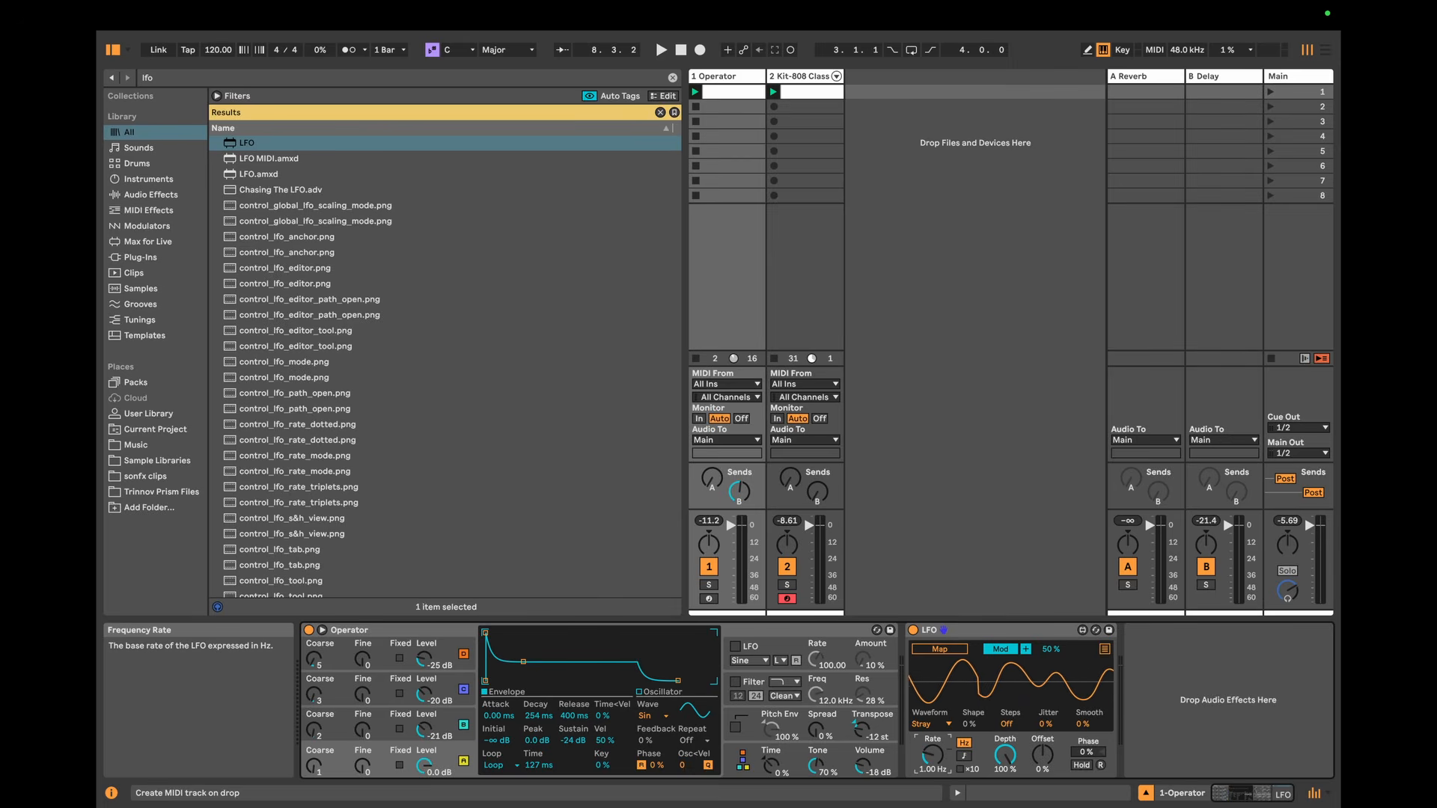
pyautogui.moveTo(933, 756); pyautogui.dragTo(1004, 782)
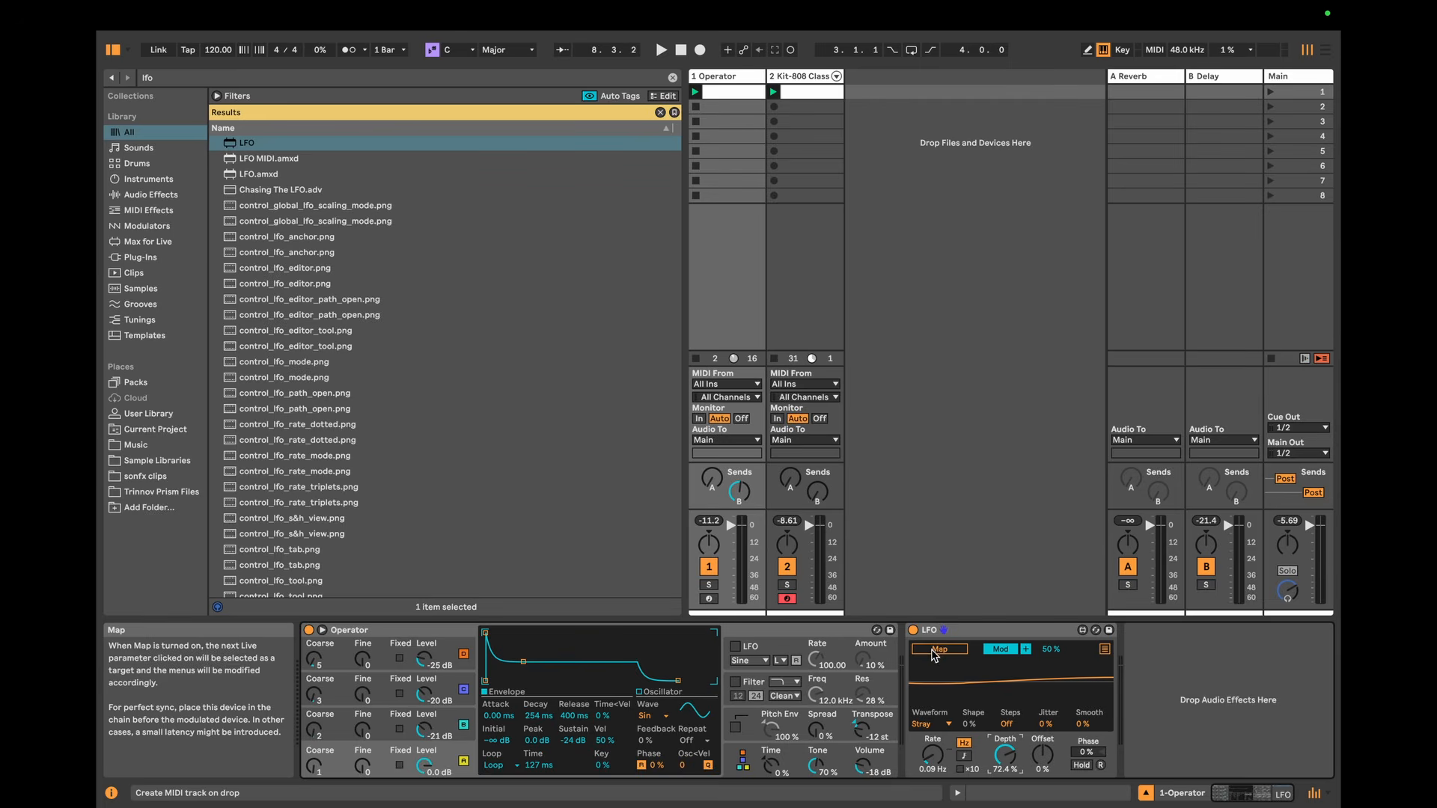
# Step: Map the LFO to oscillator A's Osc<Vel amount and set the LFO to a Triangle waveform, 0.11 Hz rate and 84.3 % depth during playback
pyautogui.click(683, 764)
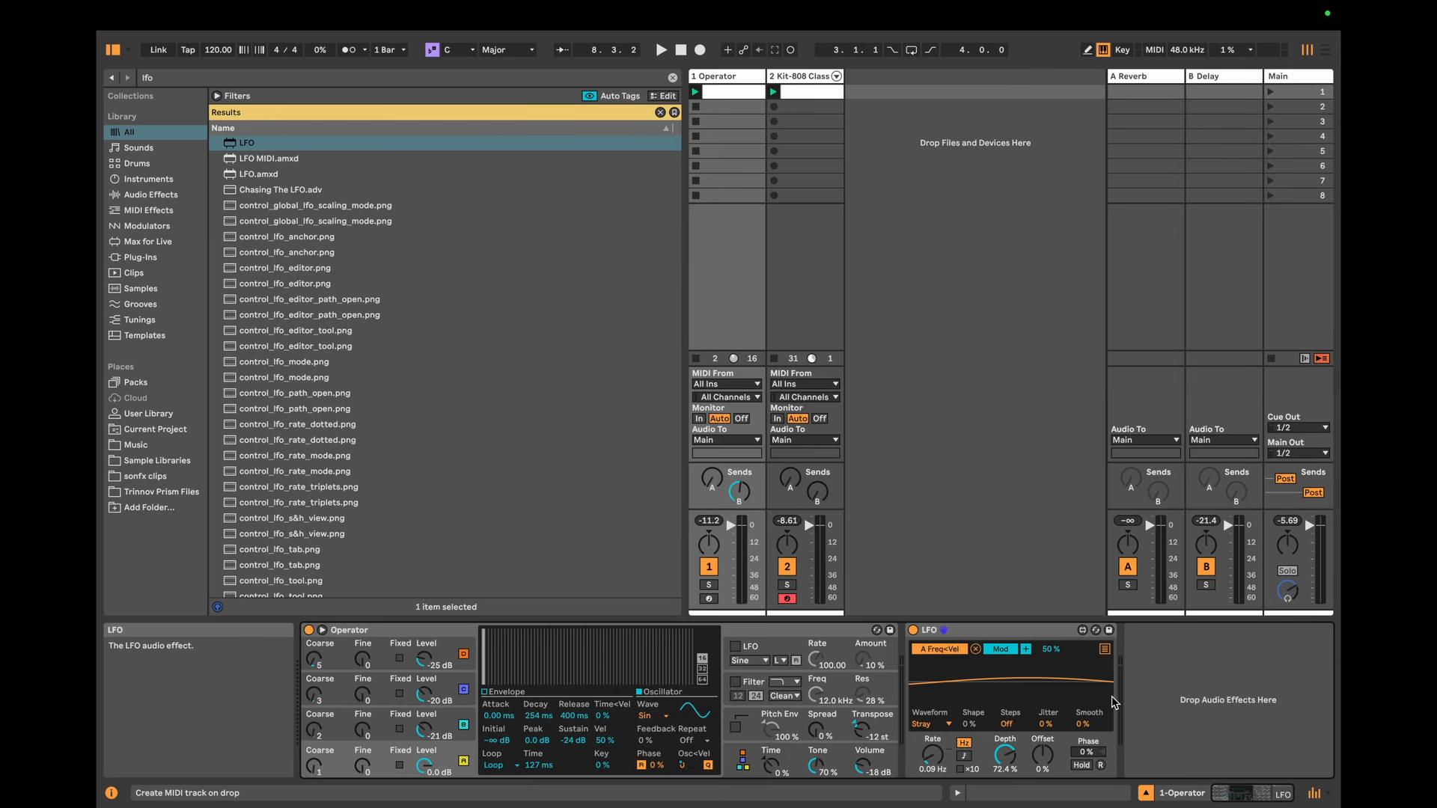
pyautogui.press('space')
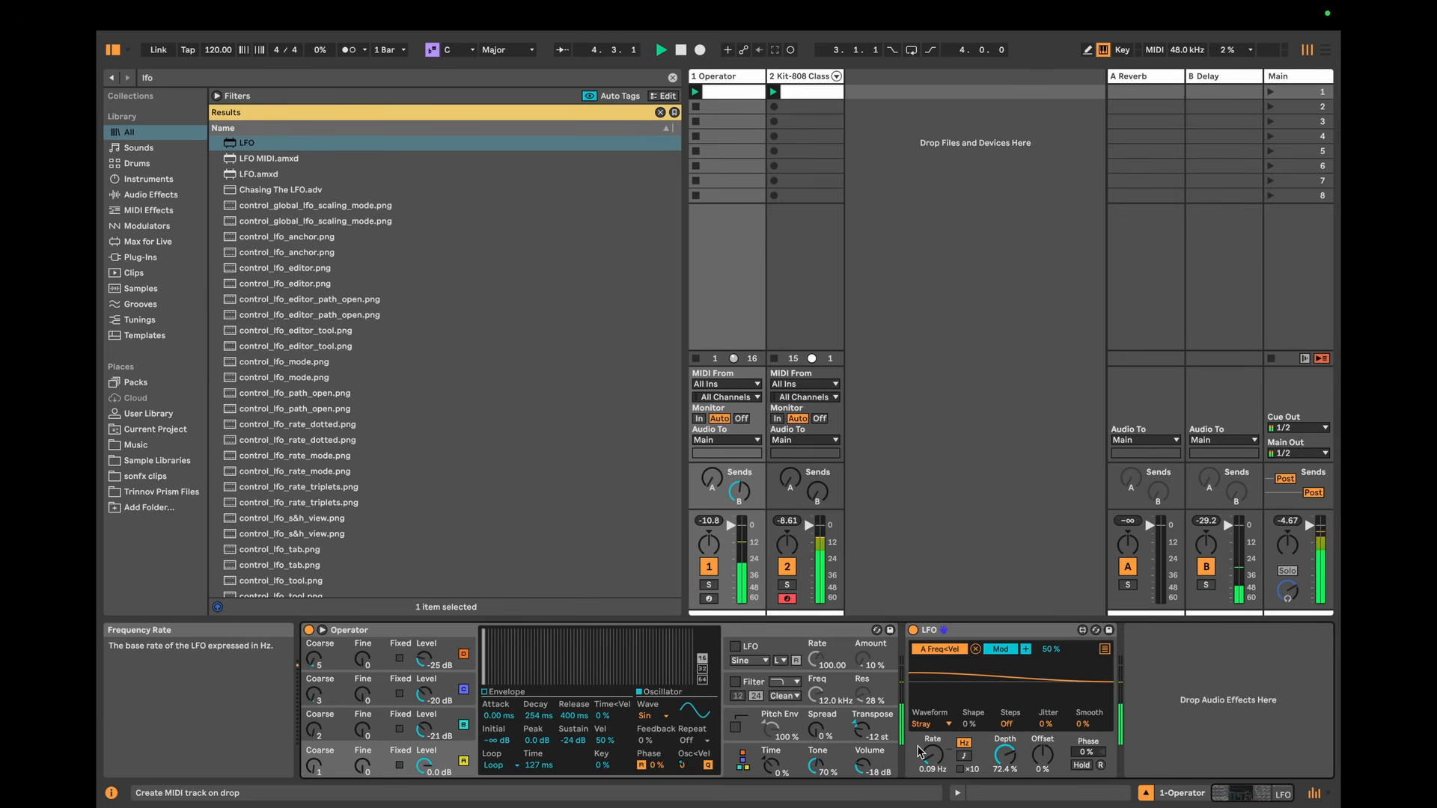
pyautogui.click(946, 725)
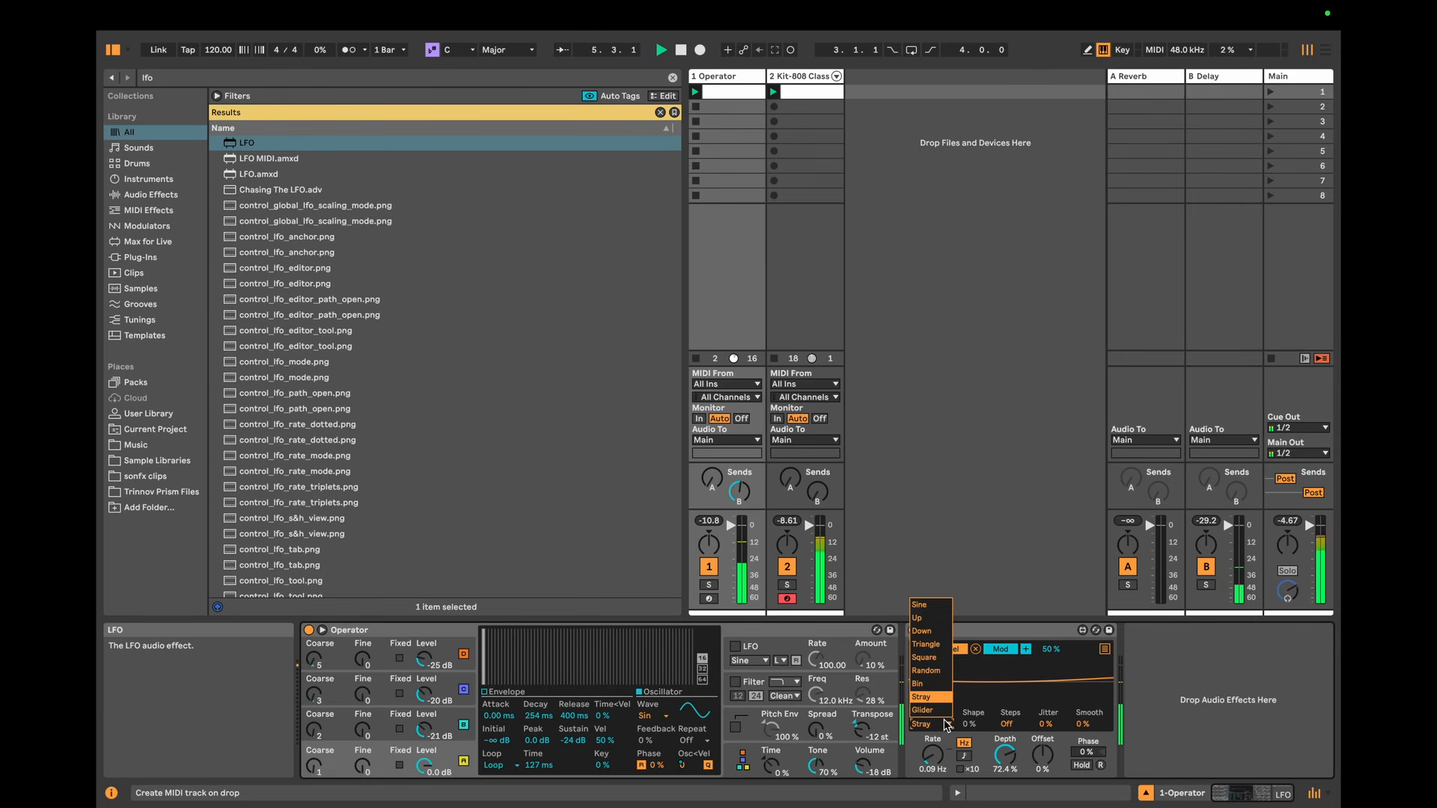
pyautogui.click(926, 645)
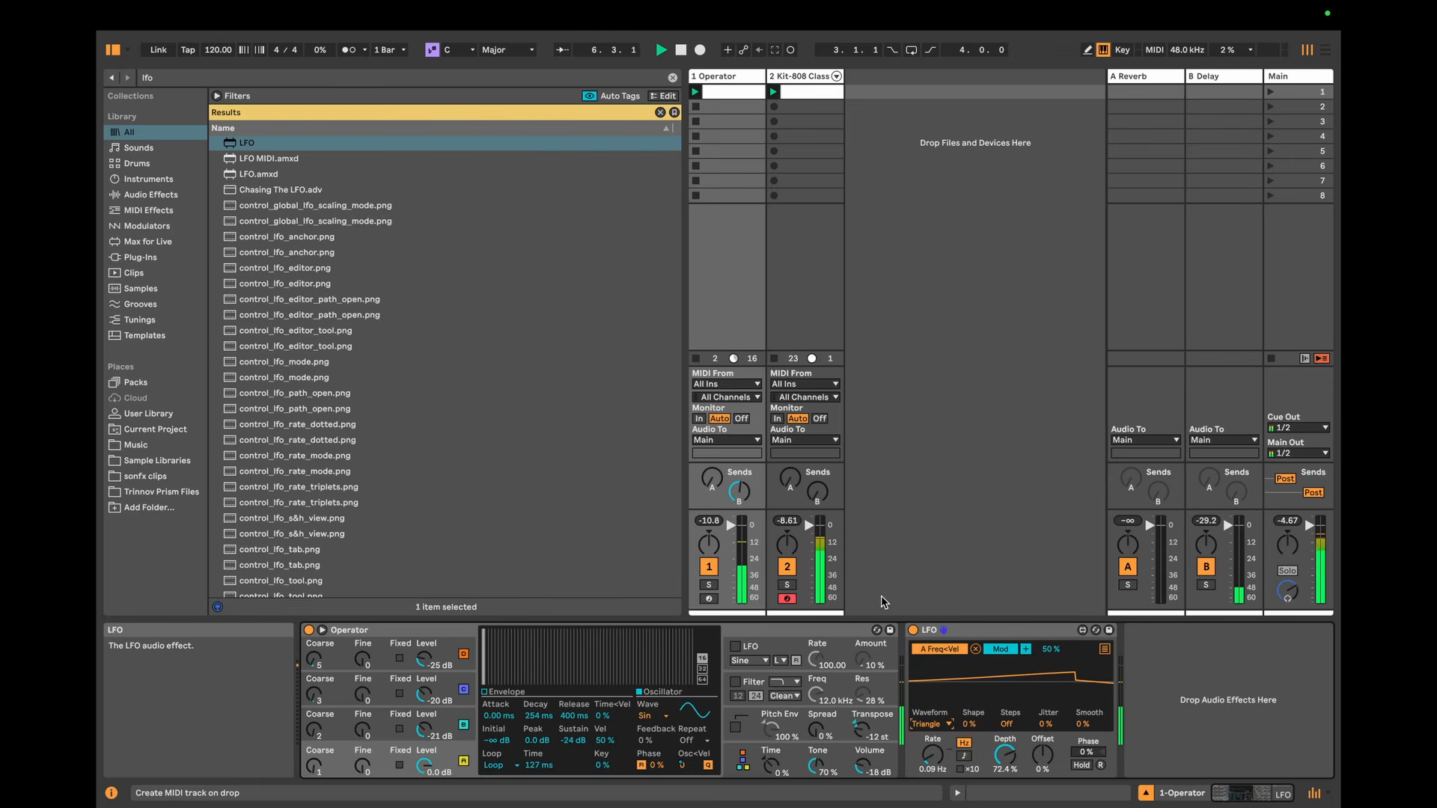
pyautogui.moveTo(1005, 755); pyautogui.dragTo(932, 753)
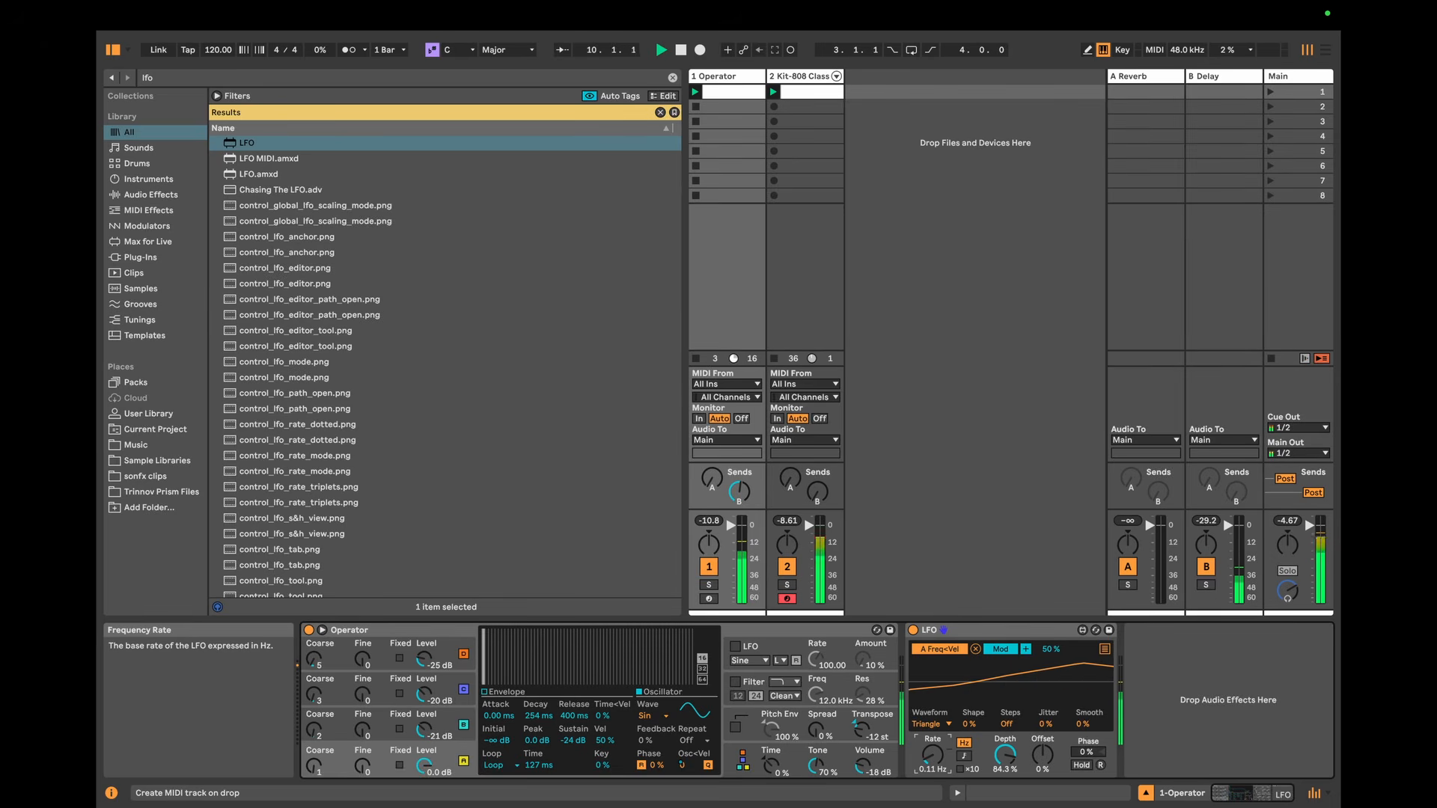
# Step: Map the LFO's second, third and fourth mapping slots to the Osc<Vel amounts of oscillators B, C and D
pyautogui.click(1105, 650)
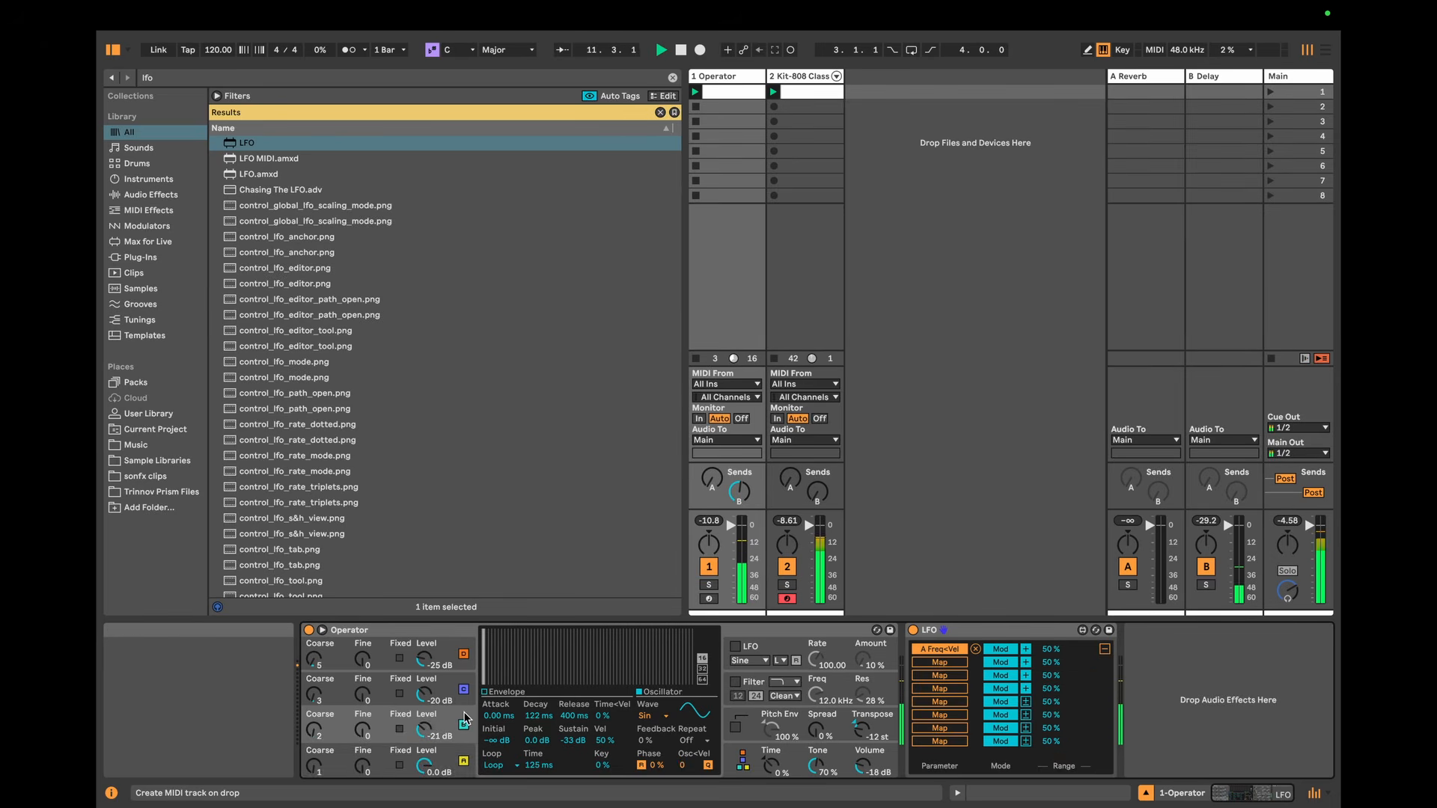
pyautogui.click(937, 663)
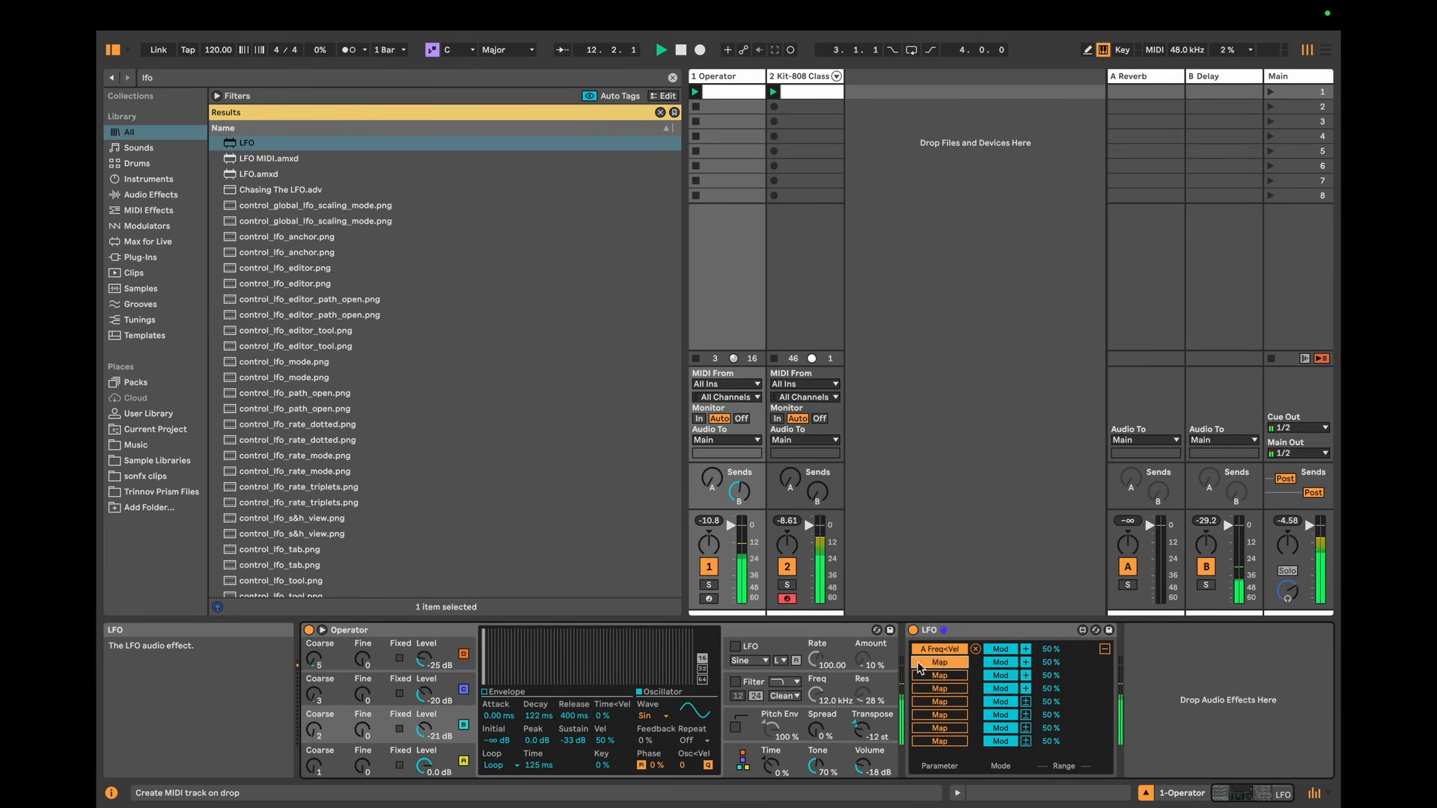
pyautogui.click(684, 767)
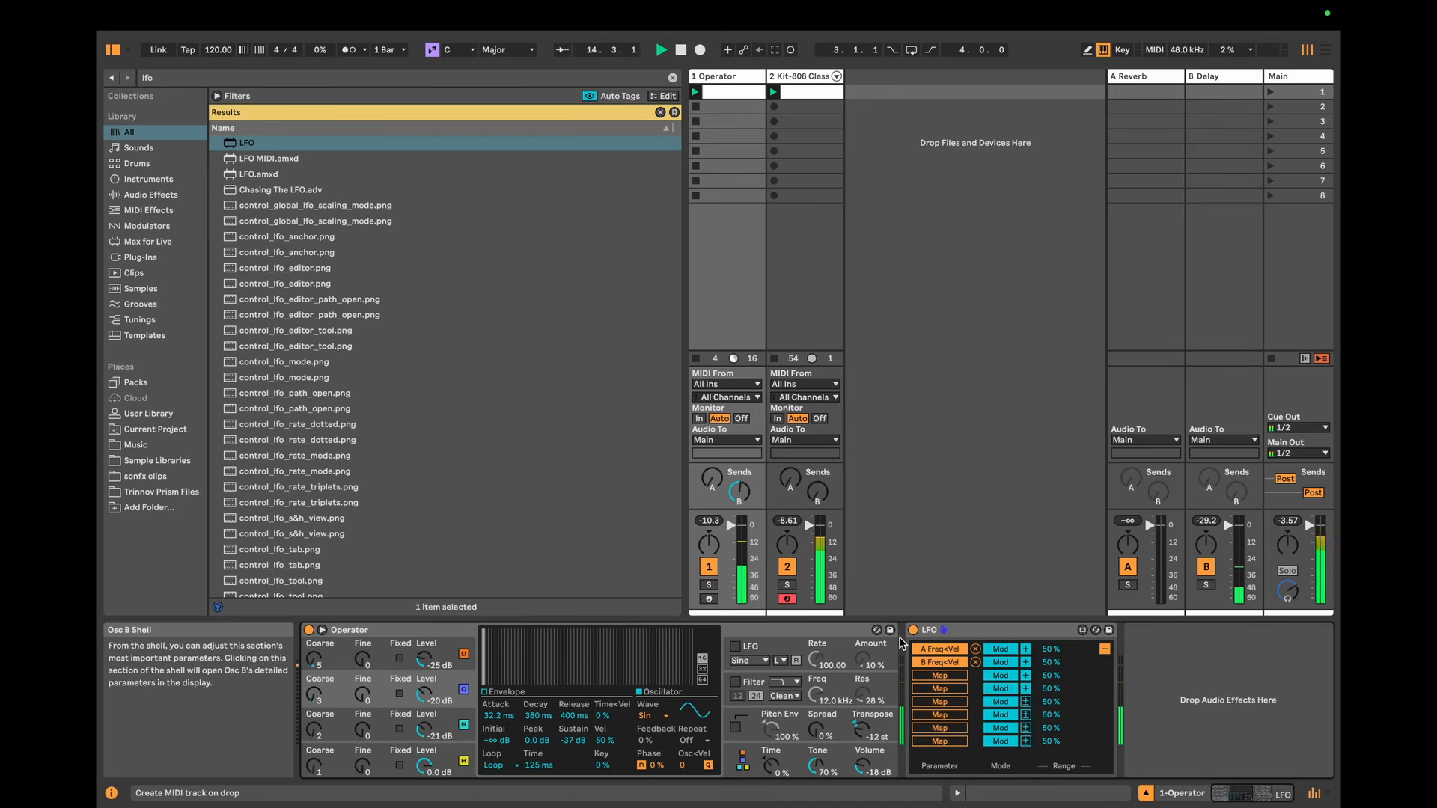
pyautogui.click(940, 675)
pyautogui.click(682, 765)
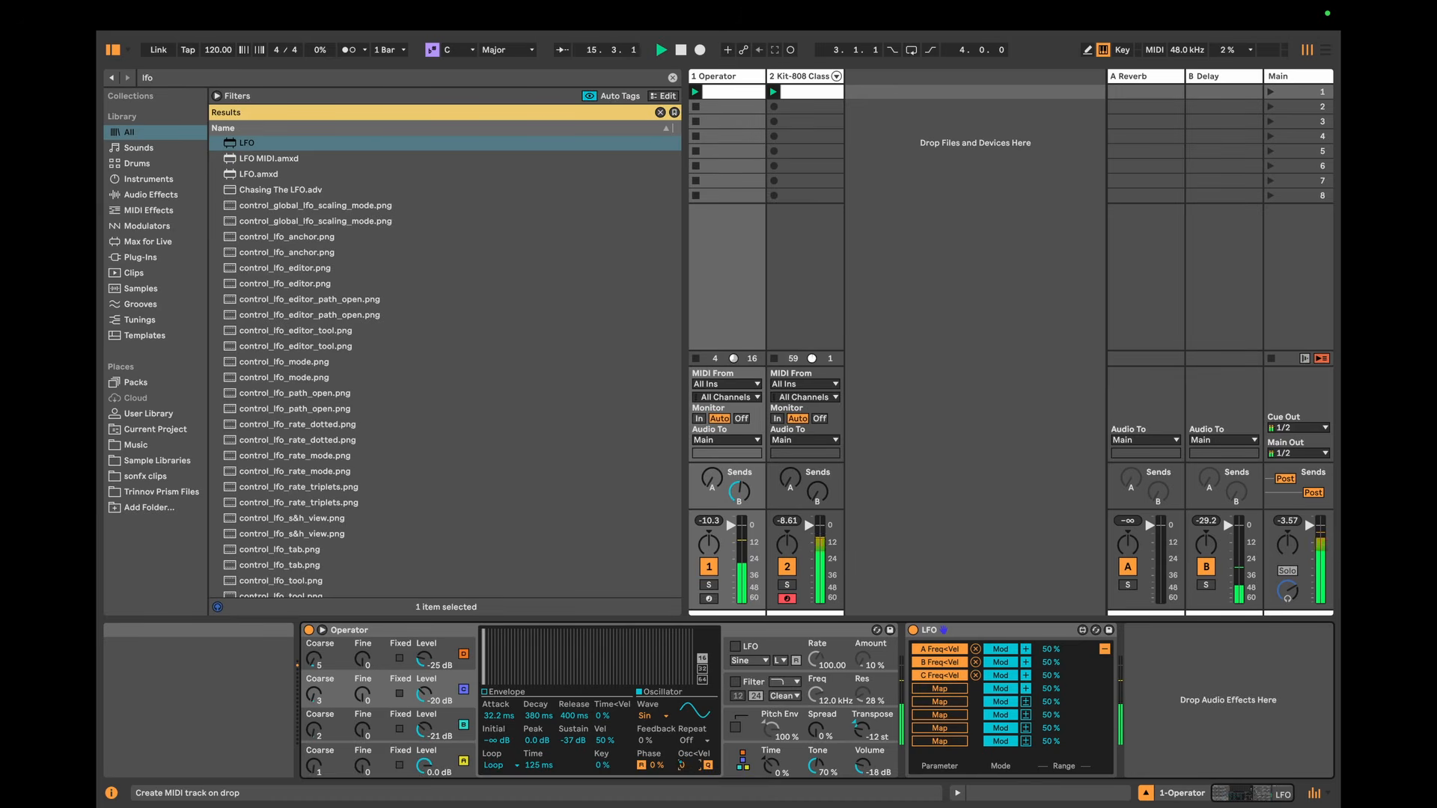
pyautogui.click(940, 688)
pyautogui.click(683, 765)
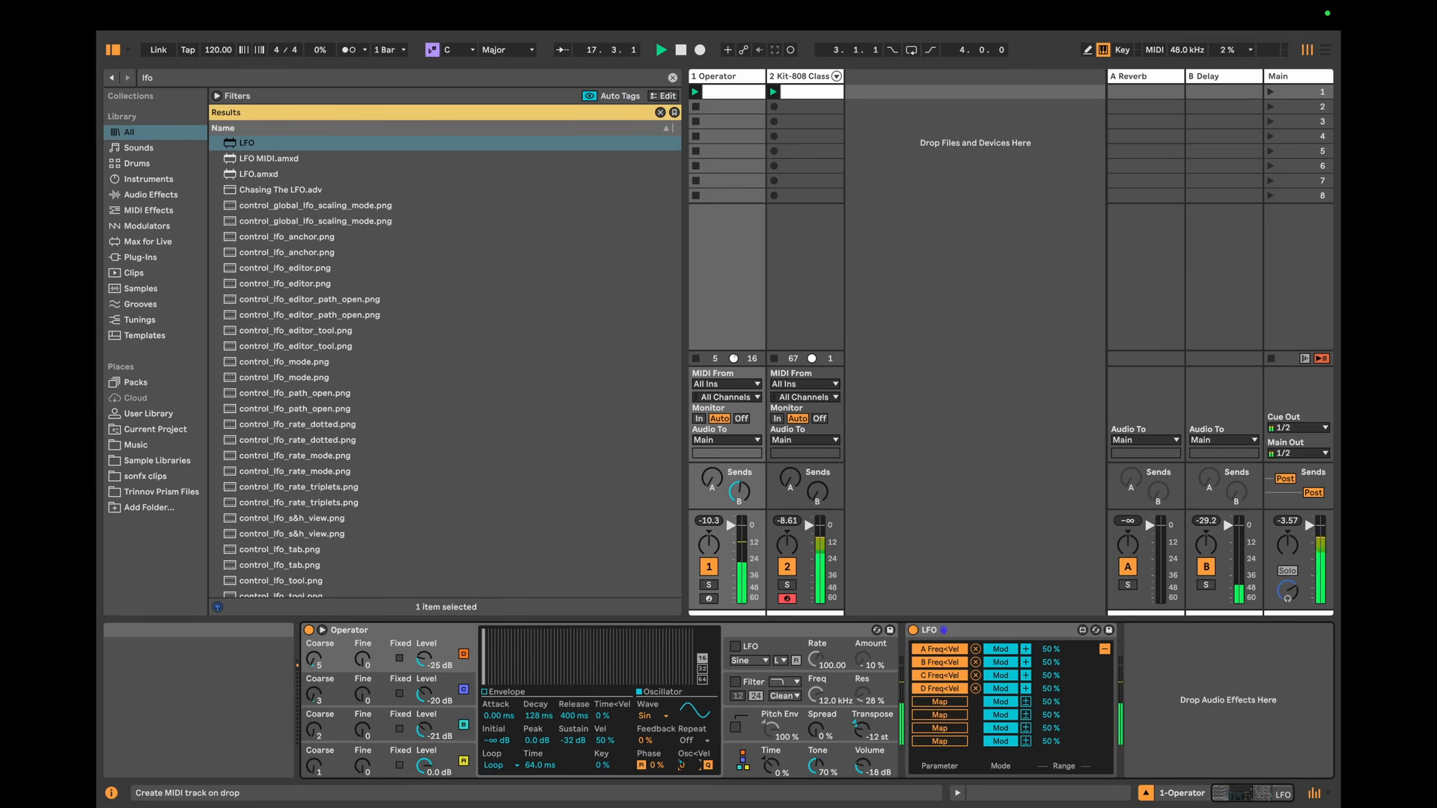
# Step: Audition Operator's algorithm with two oscillator pairs and the fully parallel one, and try transposing the sound to -24 st
pyautogui.click(749, 751)
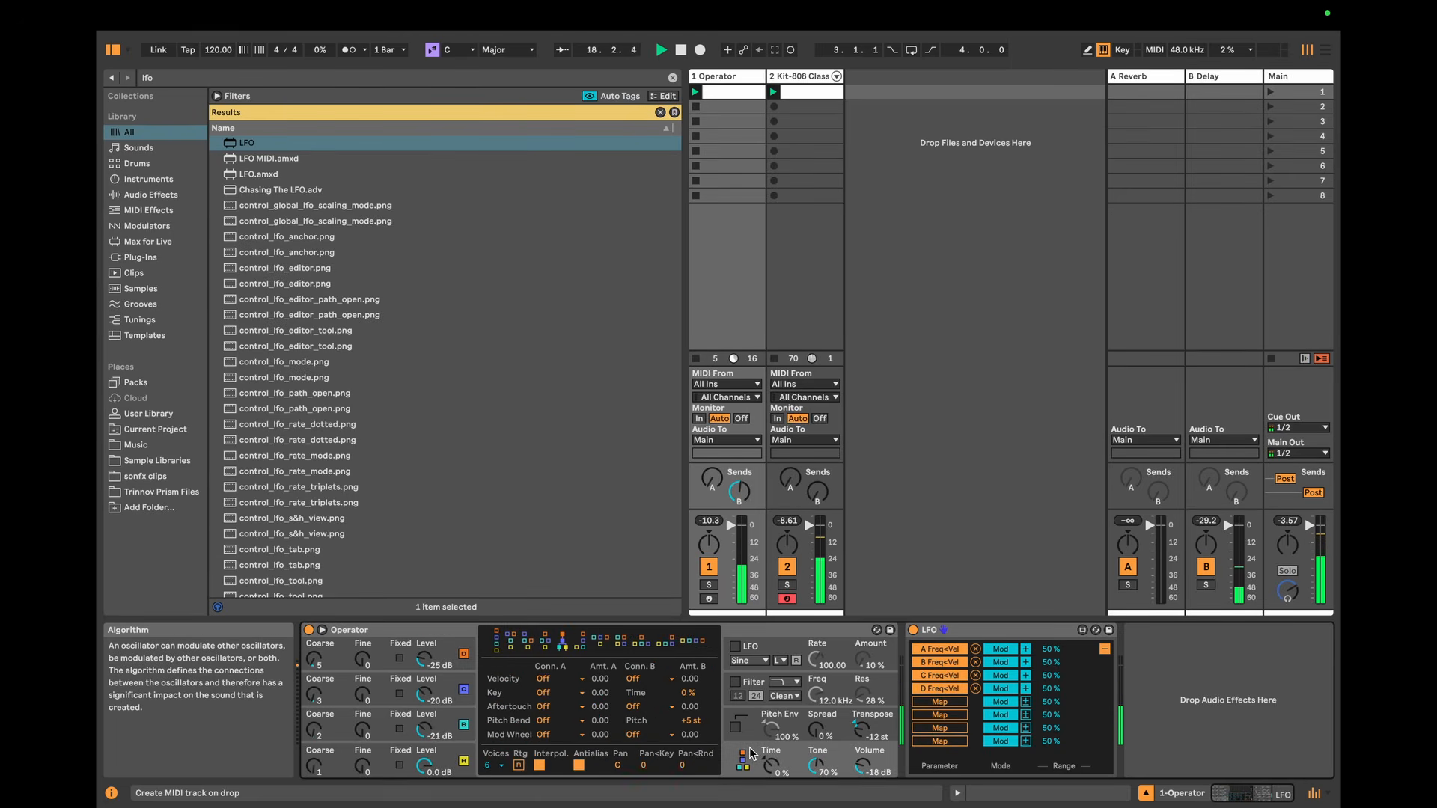
pyautogui.click(619, 642)
pyautogui.click(693, 644)
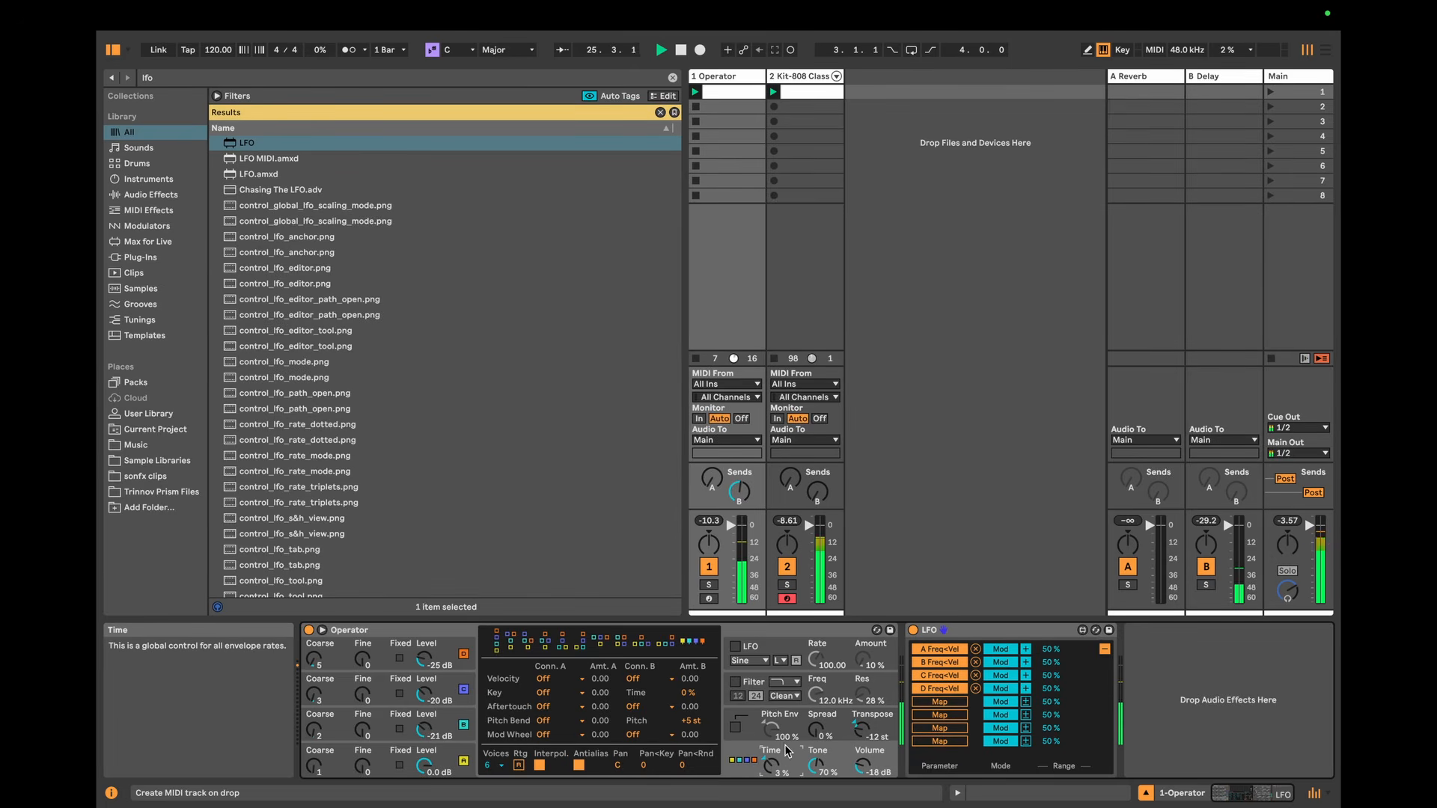
pyautogui.click(868, 732)
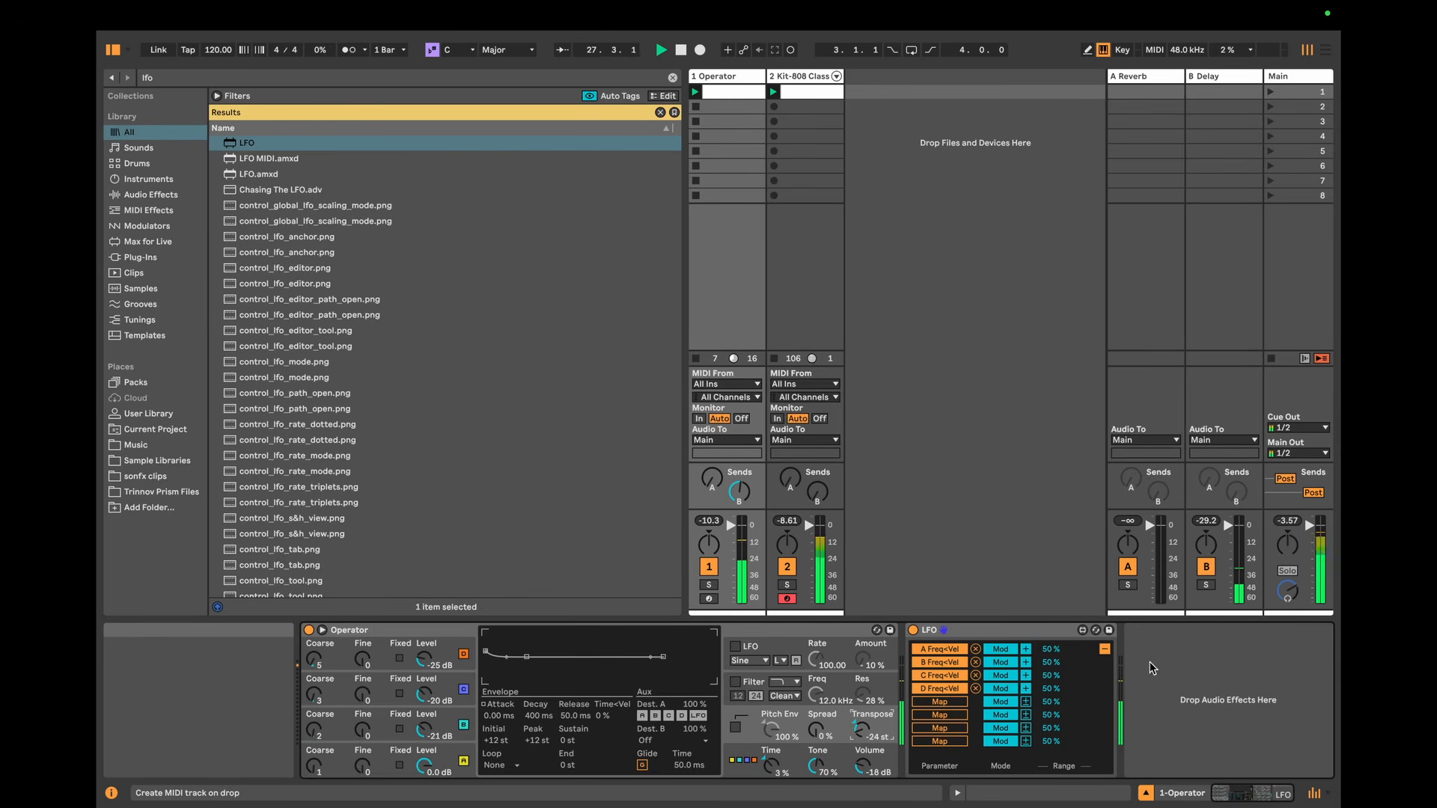
pyautogui.click(1103, 649)
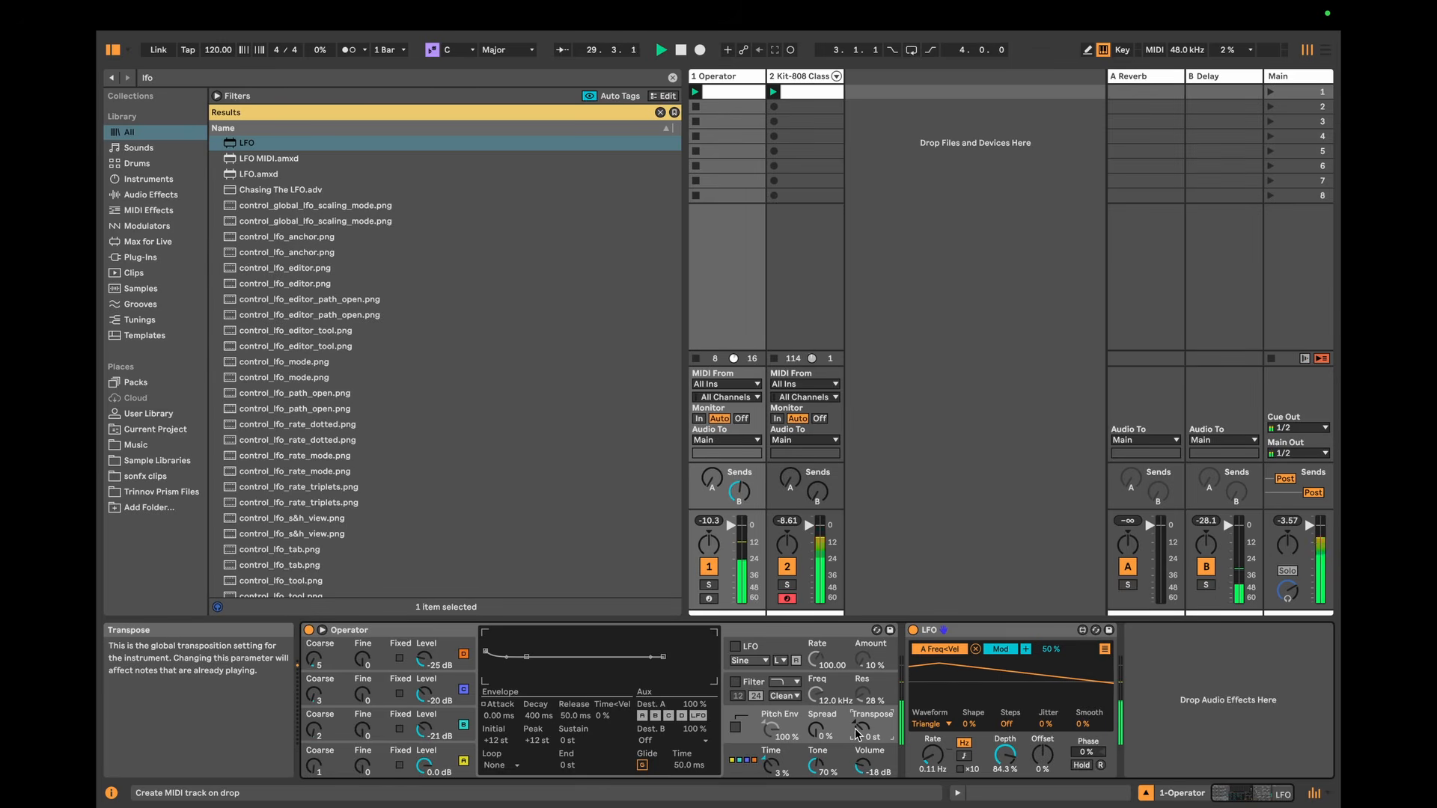
# Step: Set oscillator A's envelope sustain to -14 dB and its attack to 62.5 ms, restarting playback to hear it
pyautogui.click(447, 776)
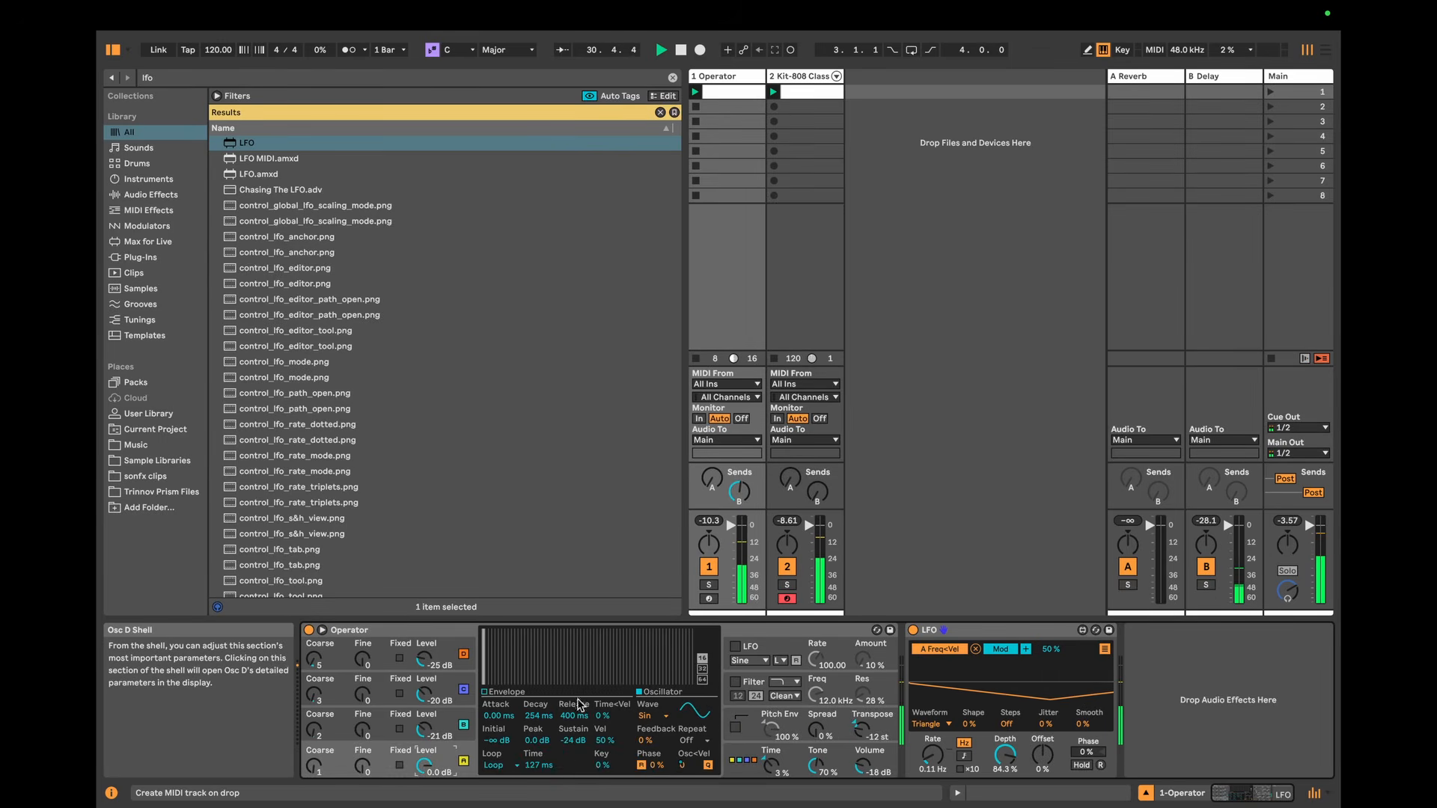
pyautogui.click(509, 693)
pyautogui.moveTo(571, 744); pyautogui.dragTo(571, 726)
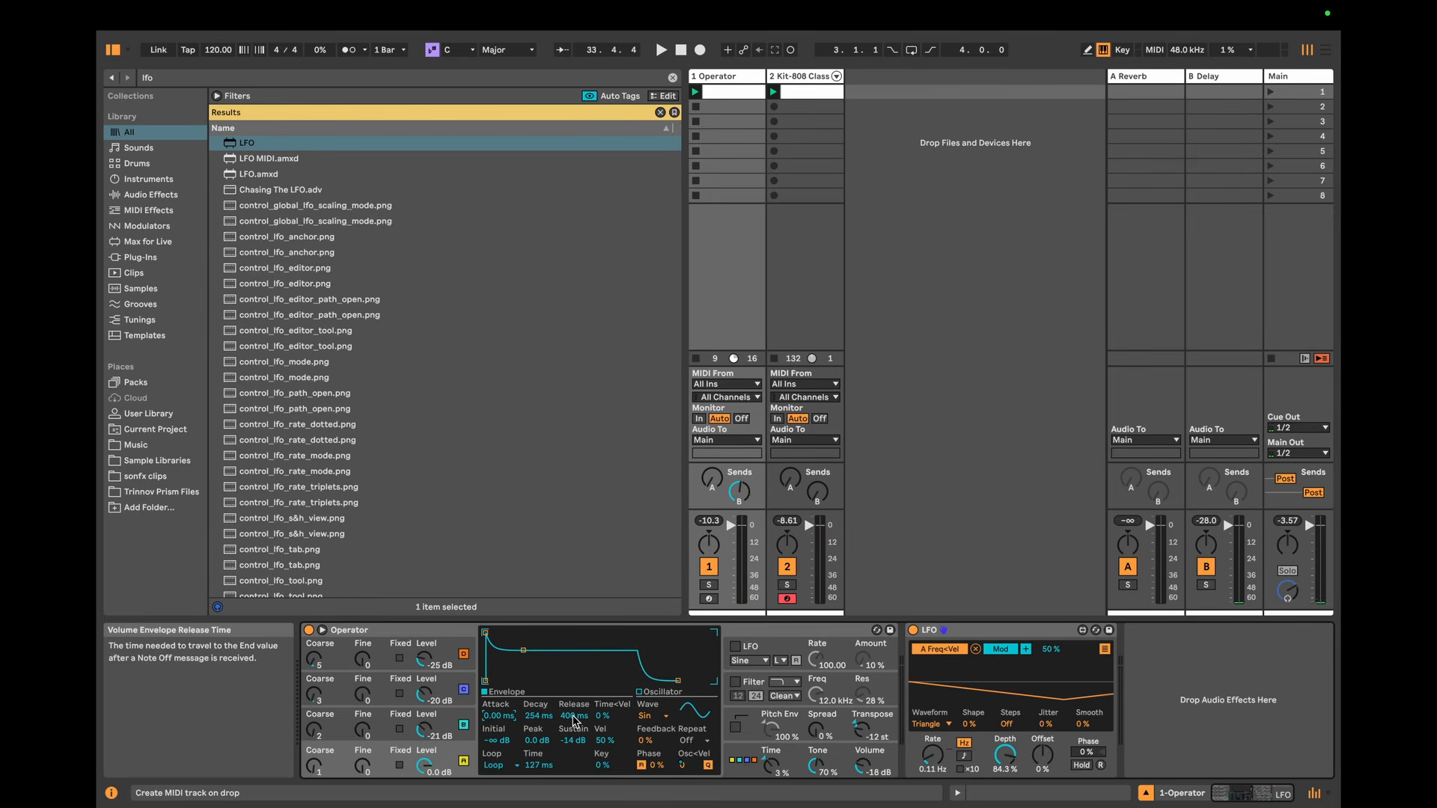
pyautogui.write('.5')
pyautogui.press('Return')
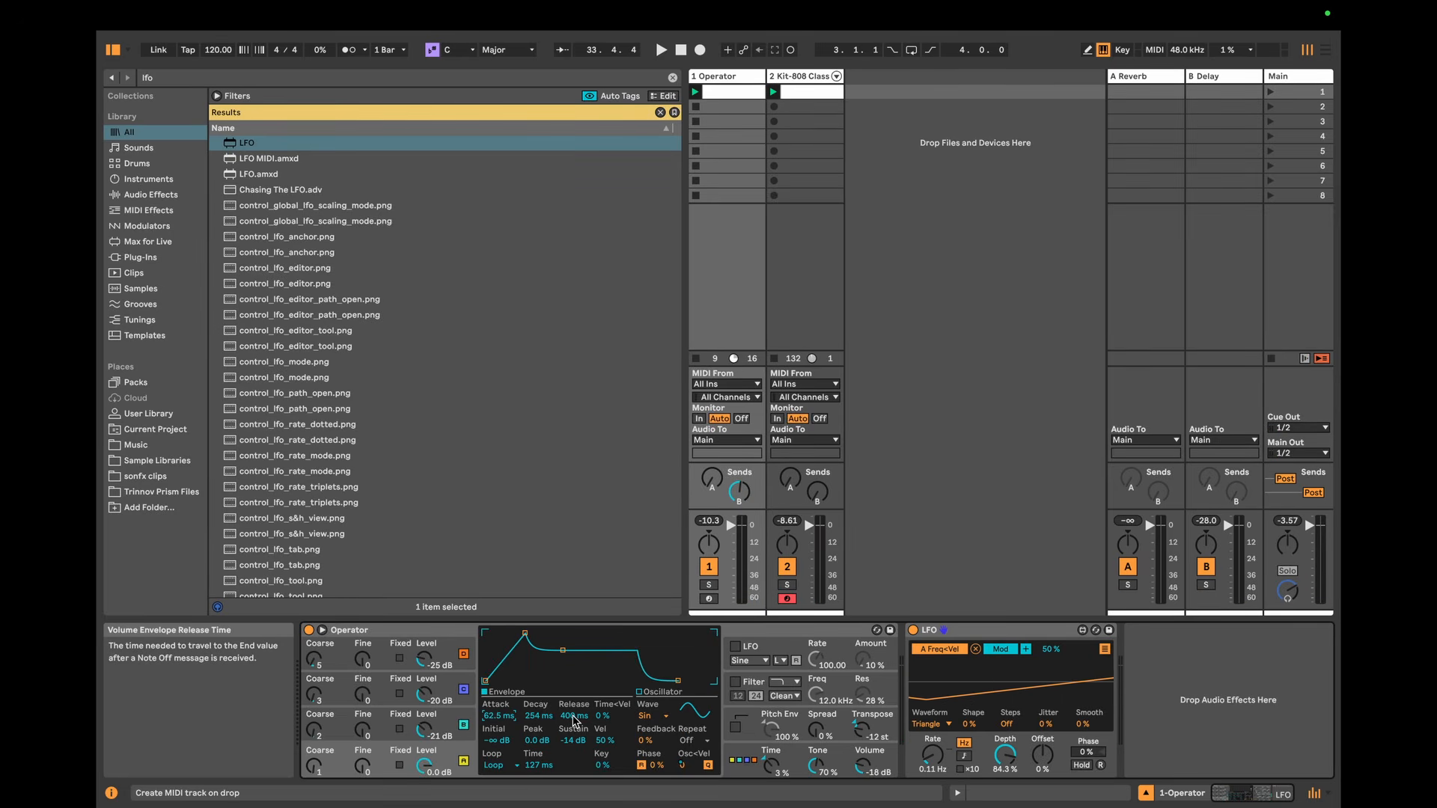
pyautogui.press('space')
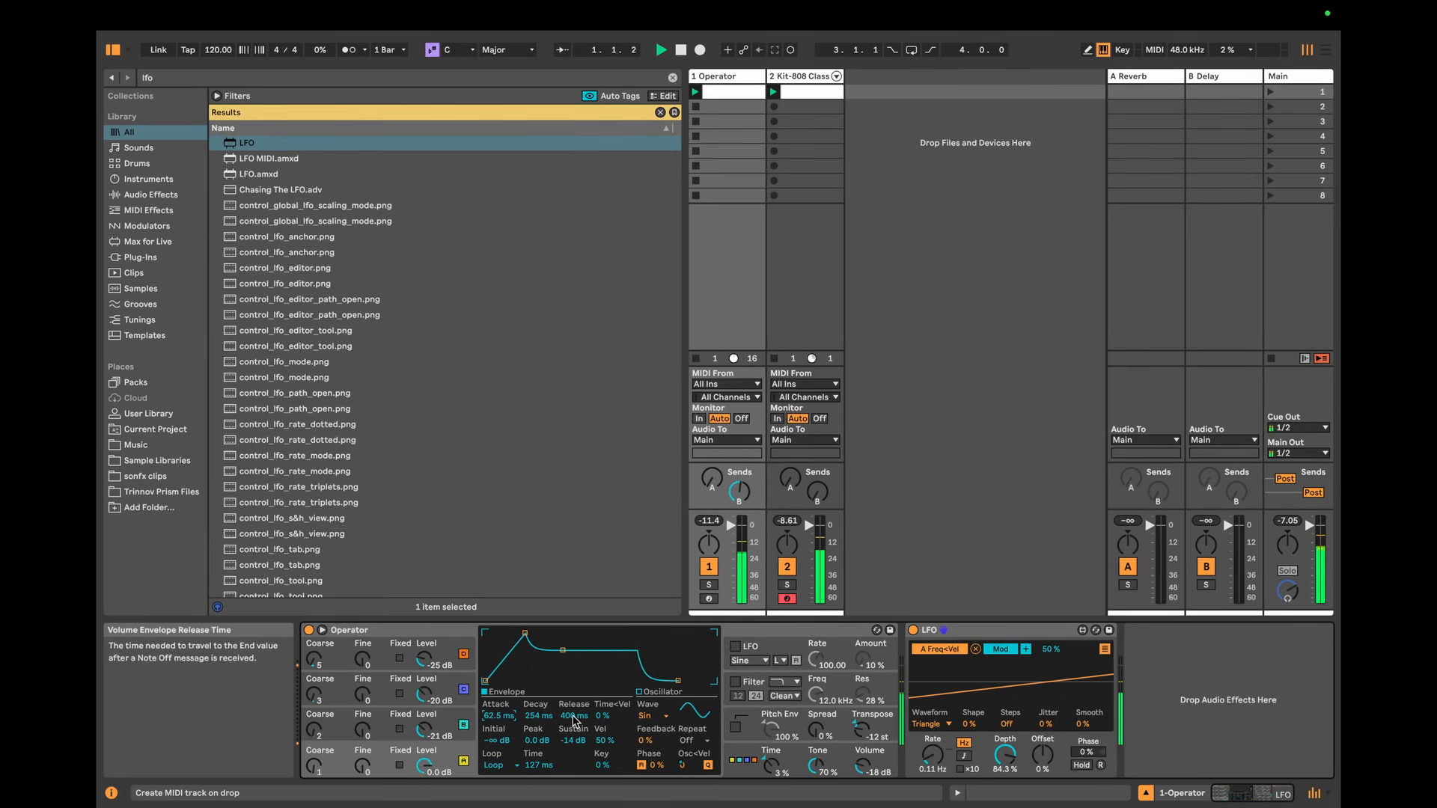
# Step: Set Operator's algorithm to the serial stack of all four oscillators, listen to it and stop playback
pyautogui.click(747, 760)
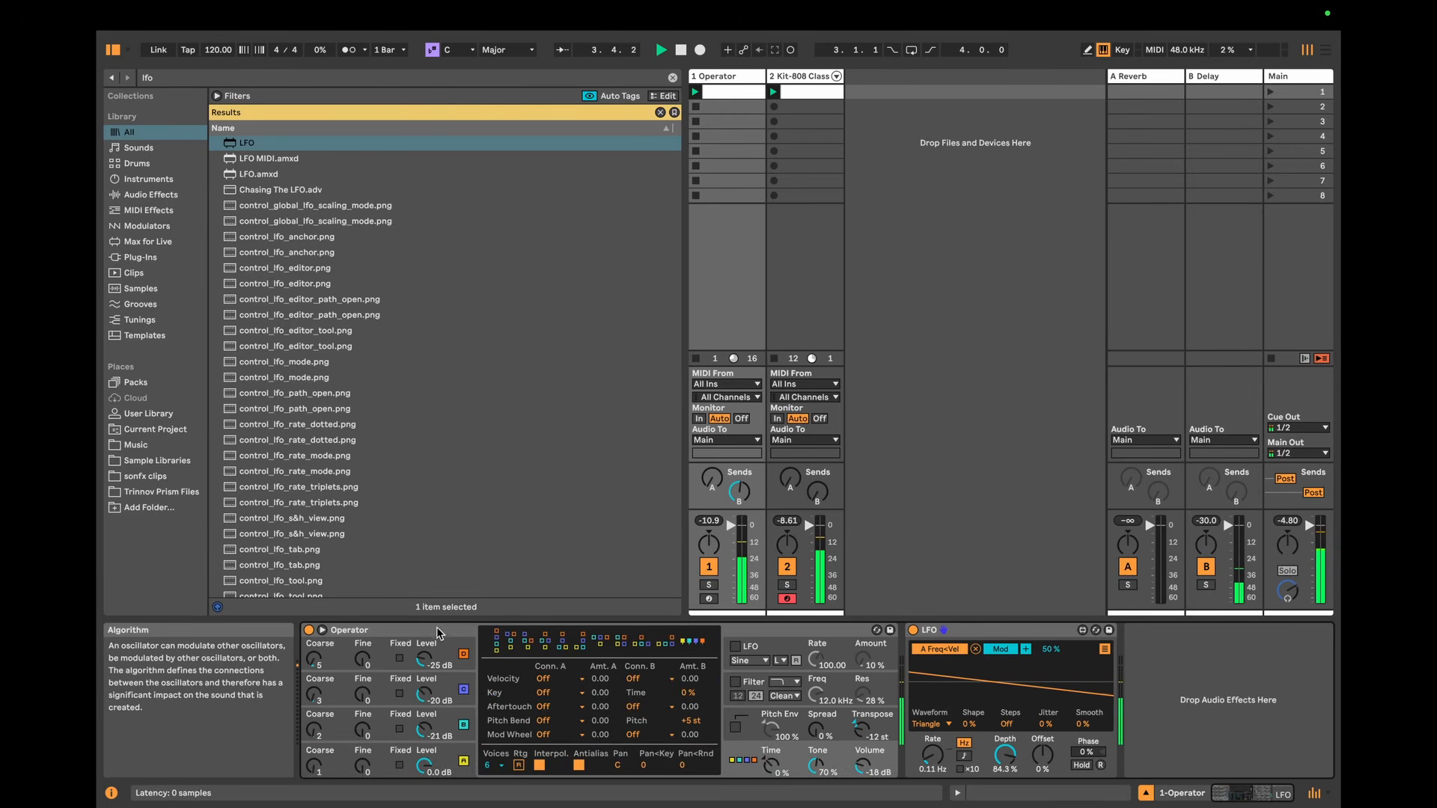
pyautogui.click(496, 642)
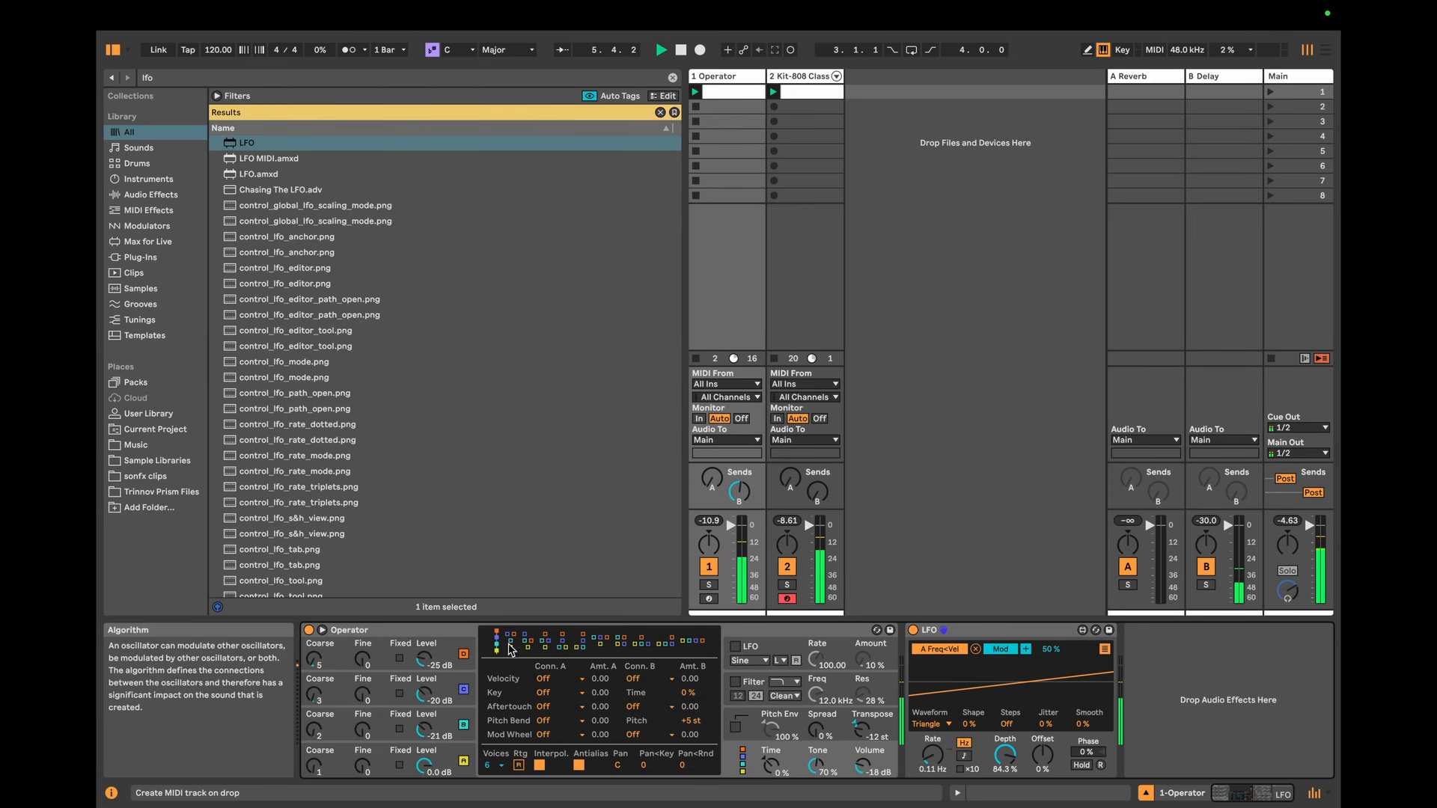
pyautogui.press('space')
# Step: Review the envelopes of Operator's four oscillators, the Operator track's Delay send and the Delay device on its return track
pyautogui.click(447, 637)
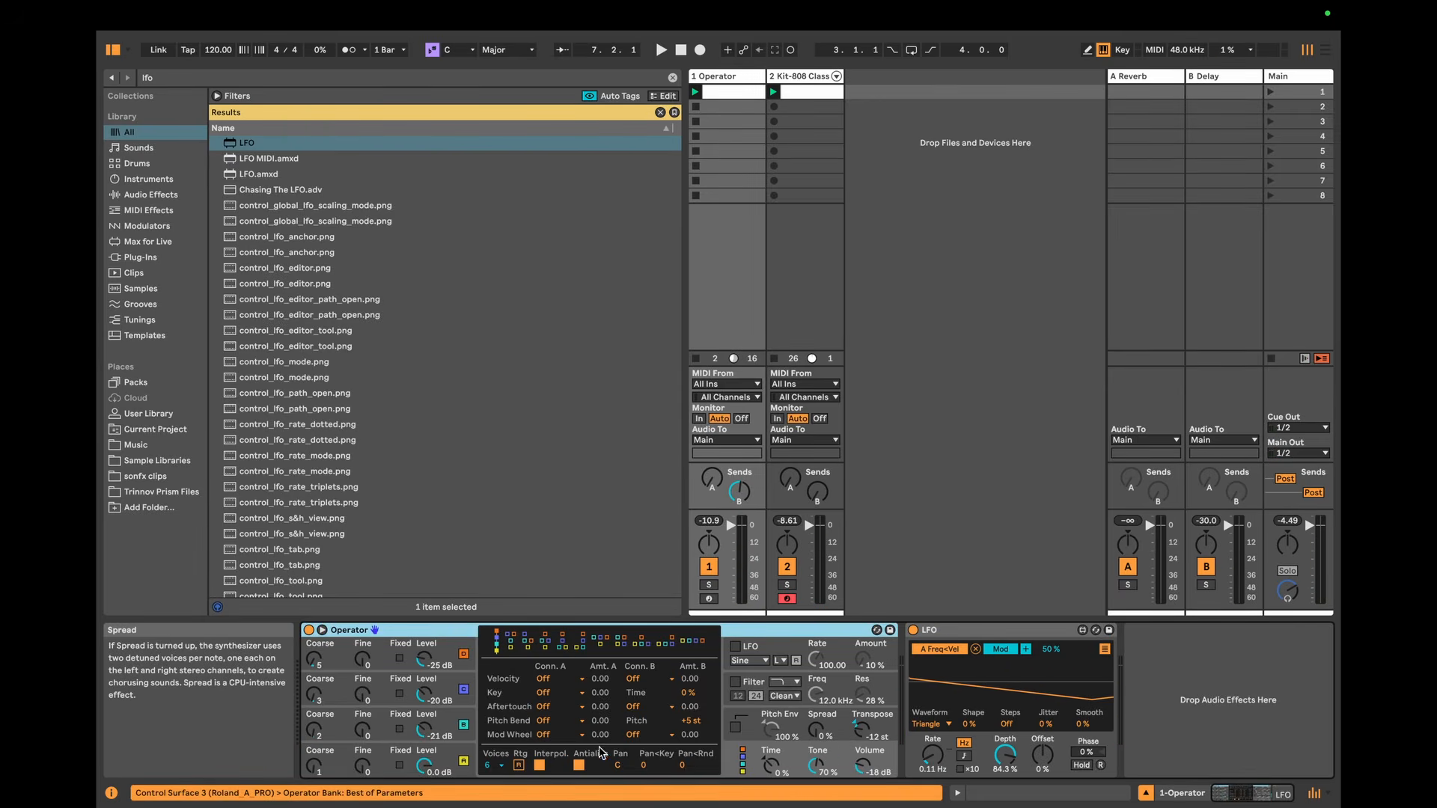
pyautogui.click(440, 648)
pyautogui.click(446, 688)
pyautogui.click(442, 717)
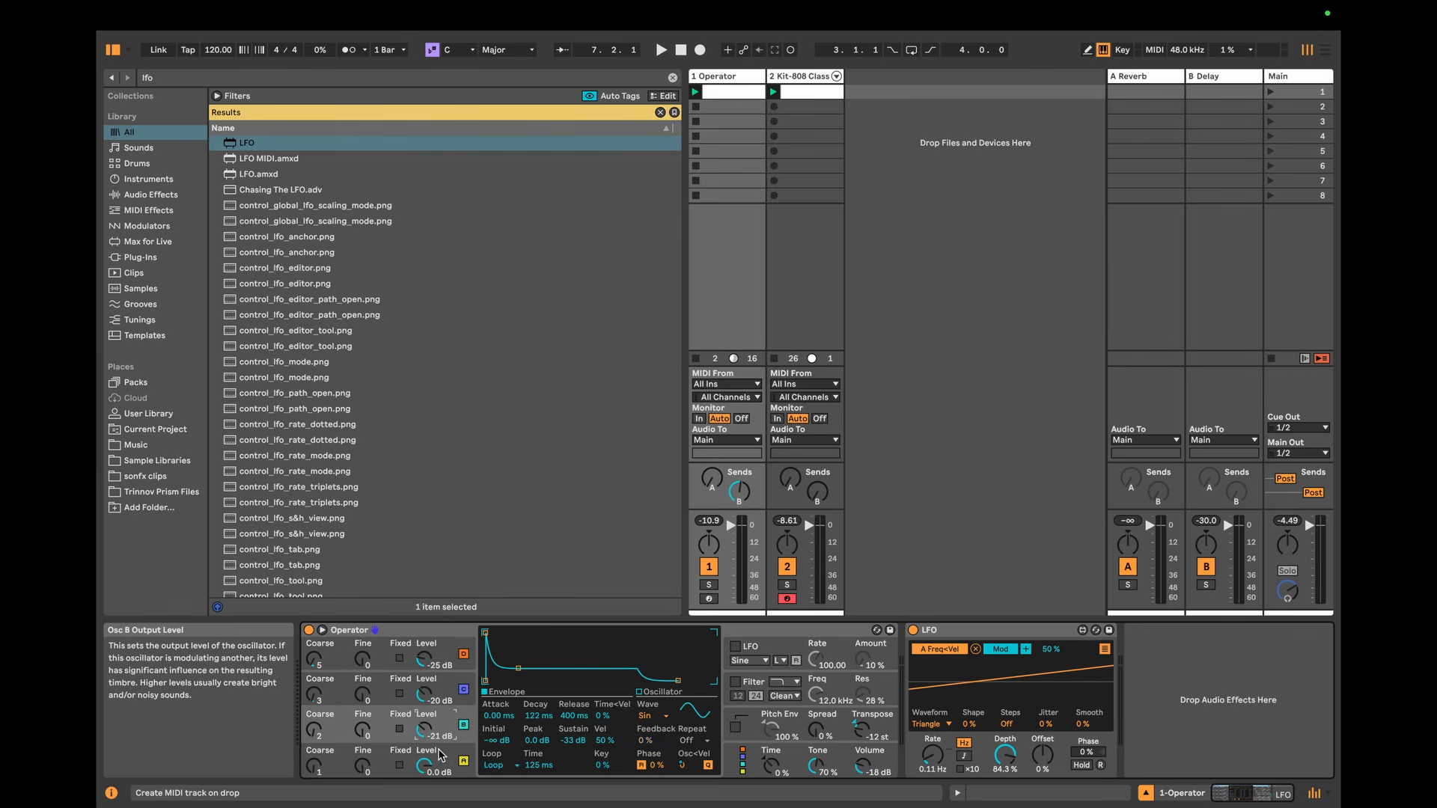
pyautogui.click(440, 754)
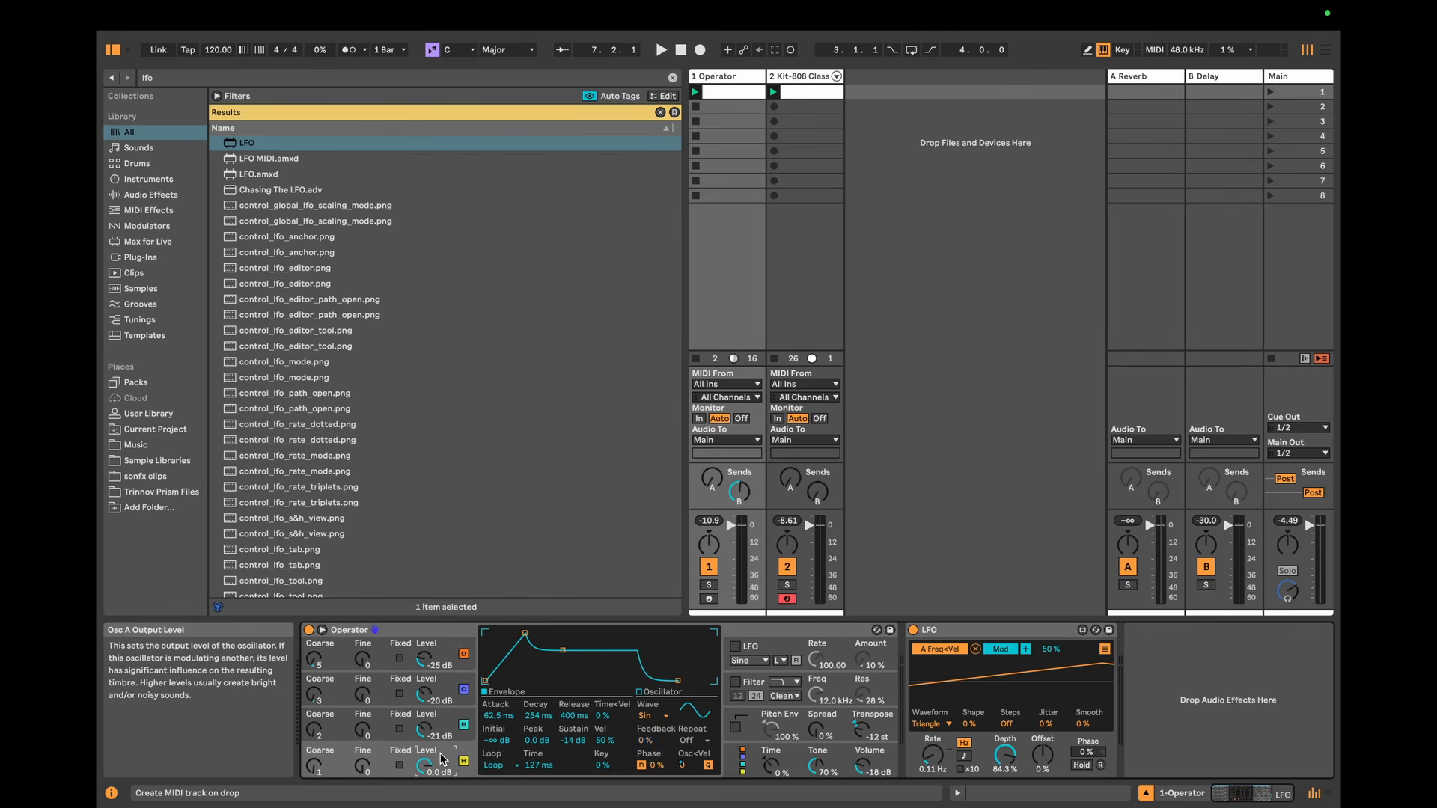
pyautogui.click(807, 634)
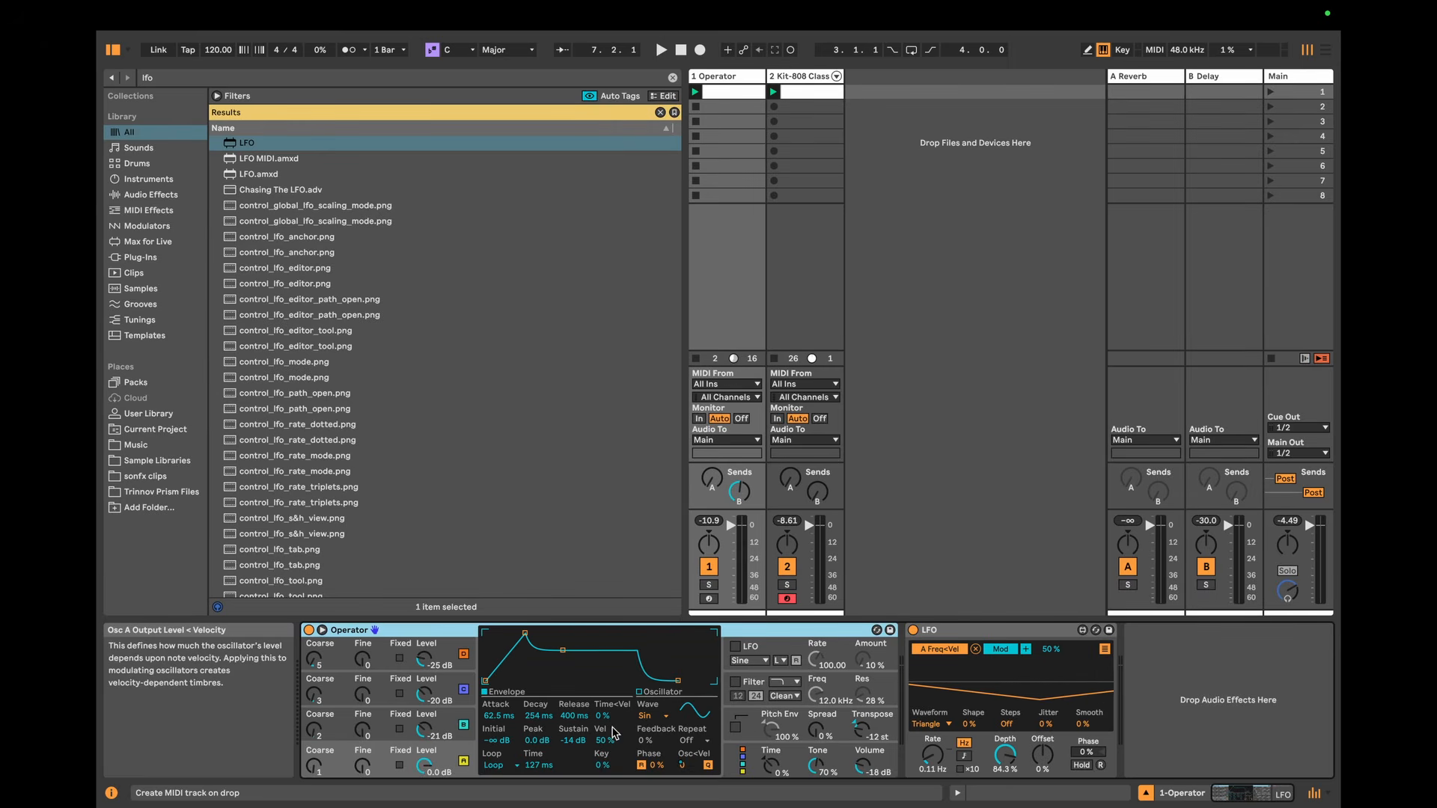
pyautogui.click(739, 491)
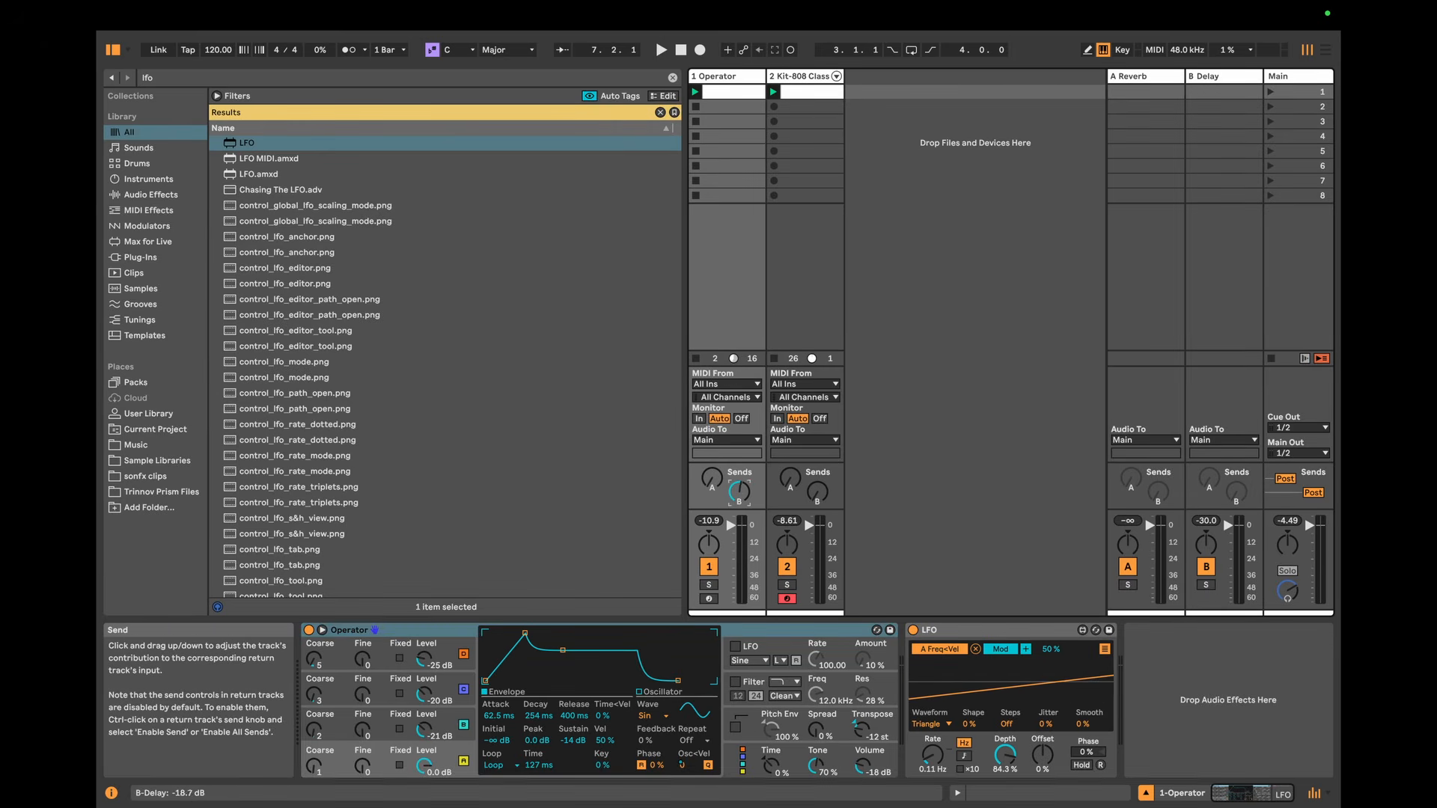
pyautogui.click(1212, 76)
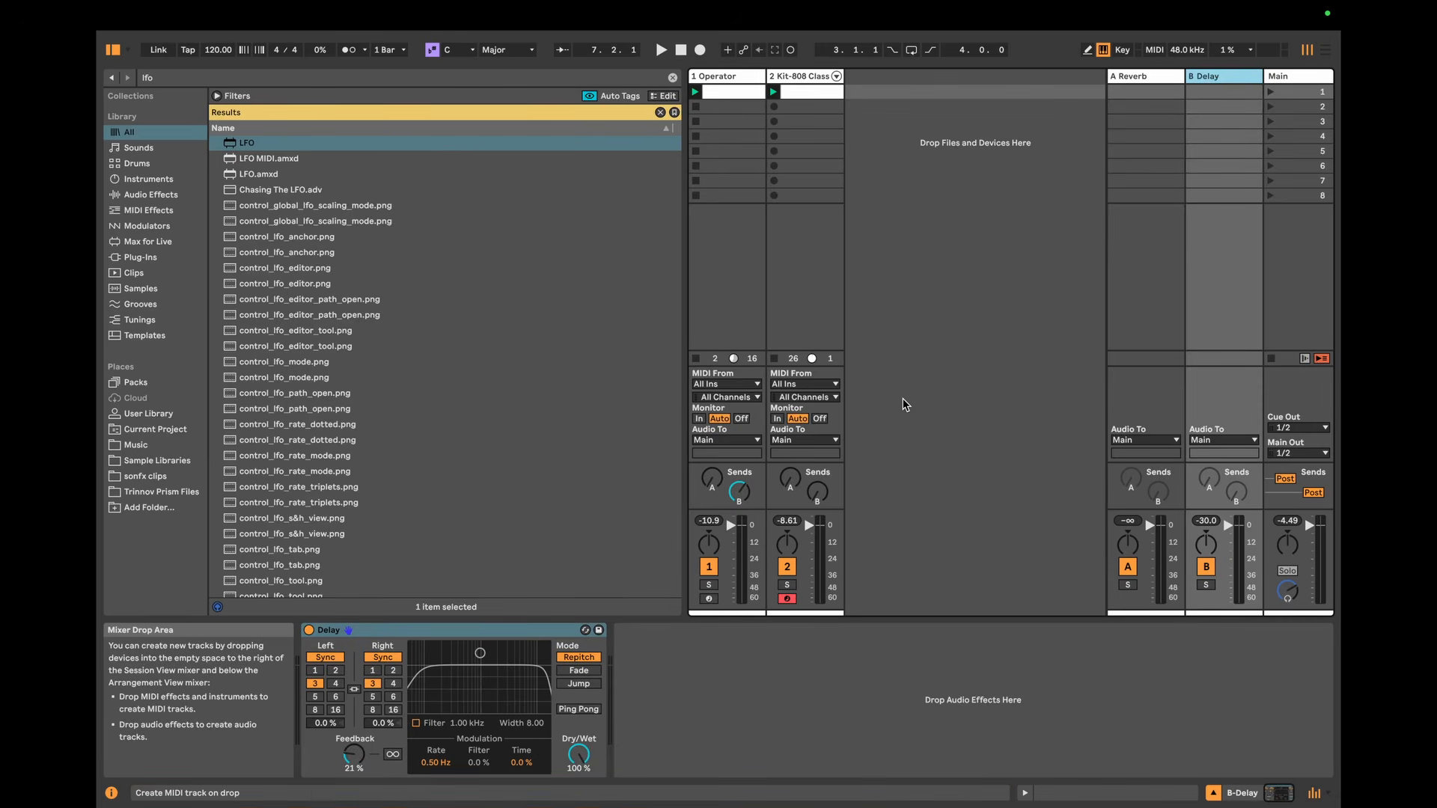
# Step: Search the browser for "multima" and add the MultiMap device after the LFO on the Operator track
pyautogui.click(737, 300)
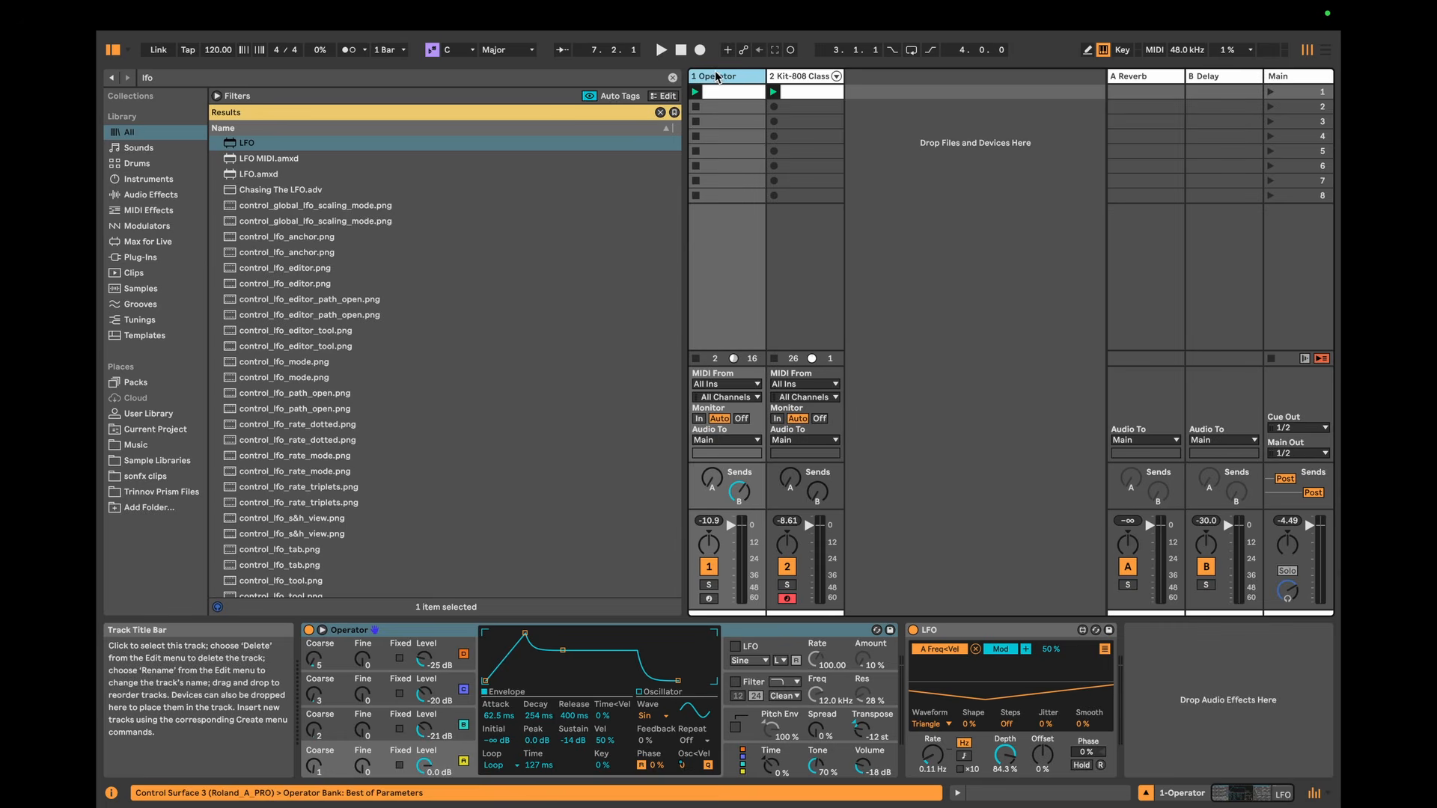
pyautogui.hotkey('ctrl', 'f')
pyautogui.write('multima')
pyautogui.press('Down')
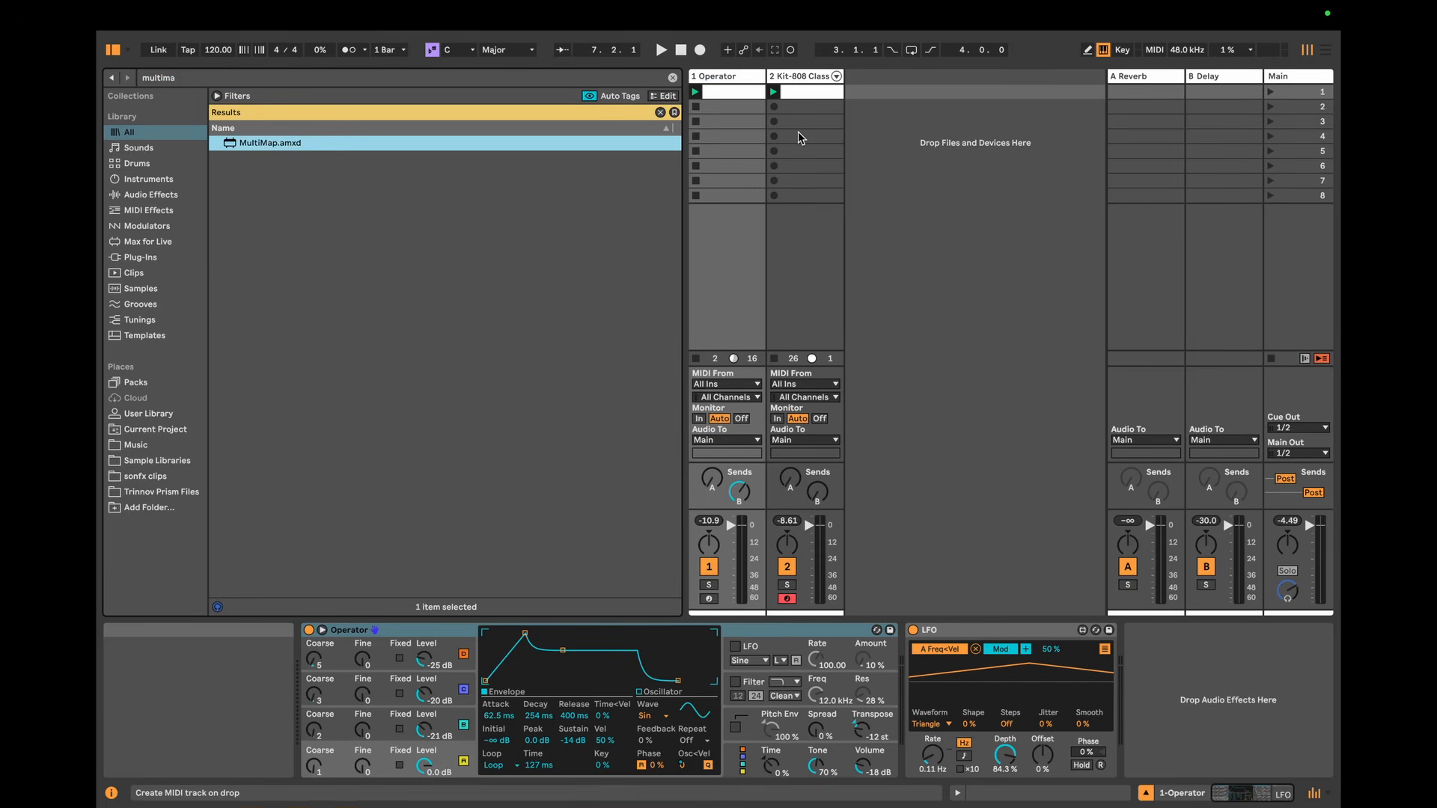
pyautogui.press('Return')
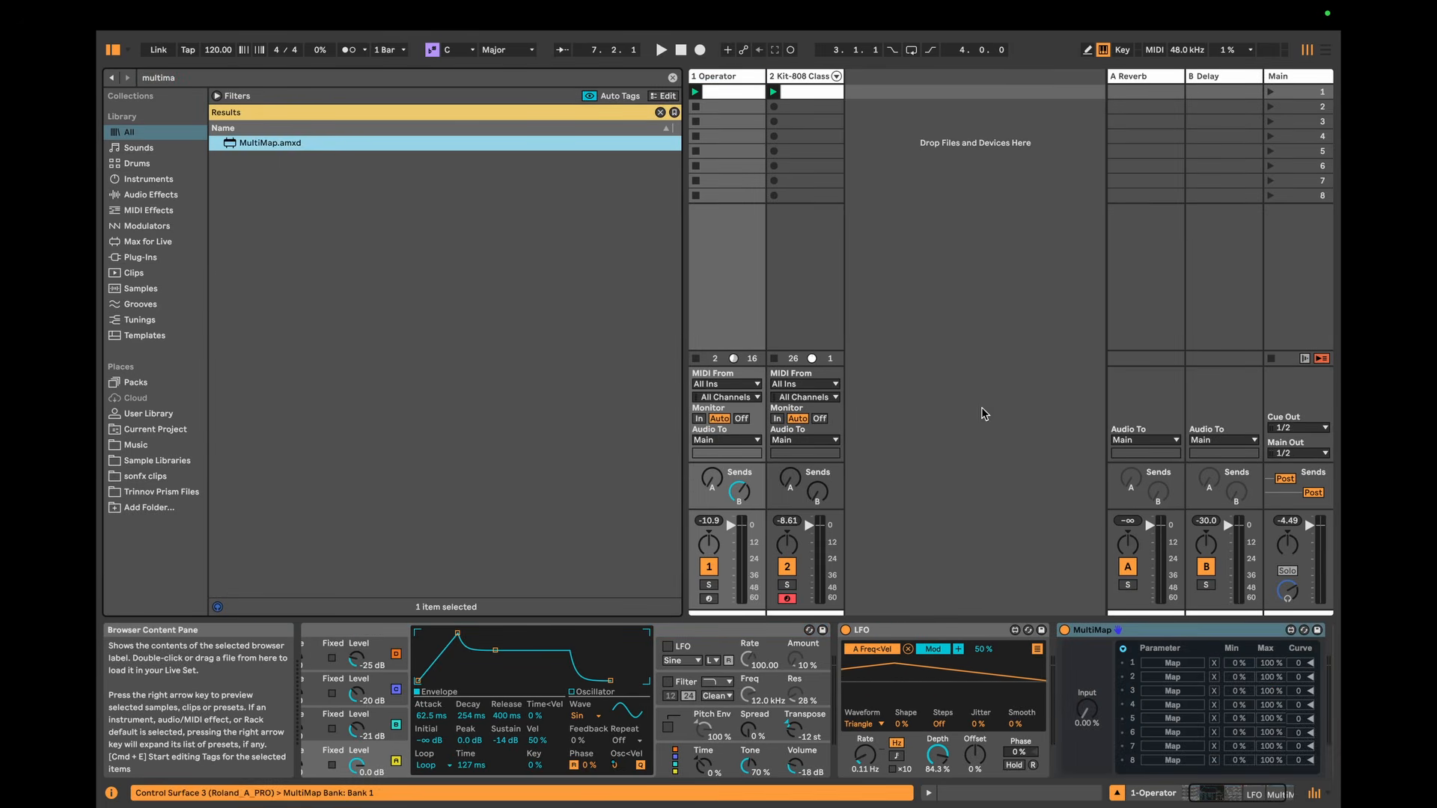
pyautogui.click(1142, 630)
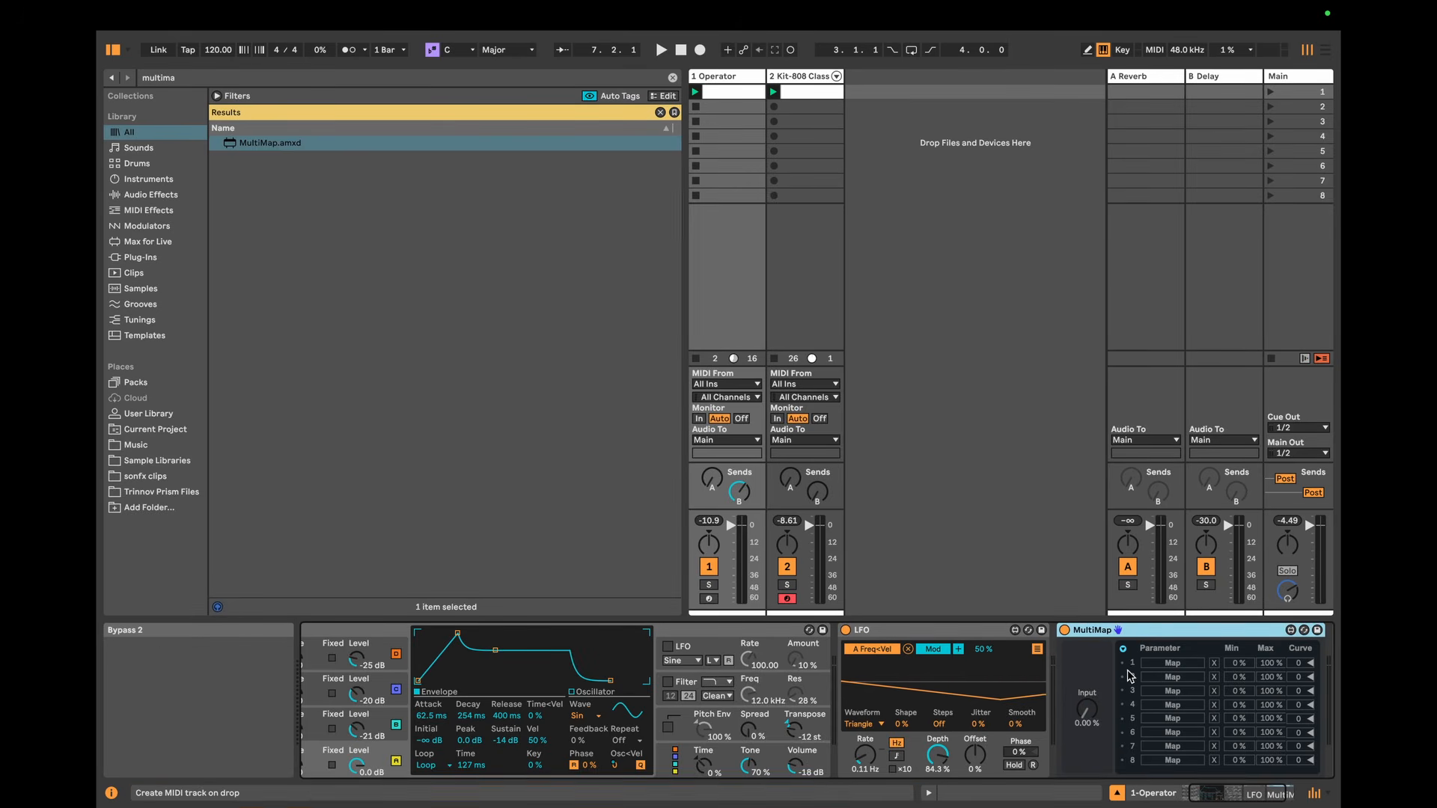
# Step: Hide the Info View and fold the LFO device to make room for Operator and MultiMap
pyautogui.hscroll(-1, 936, 682)
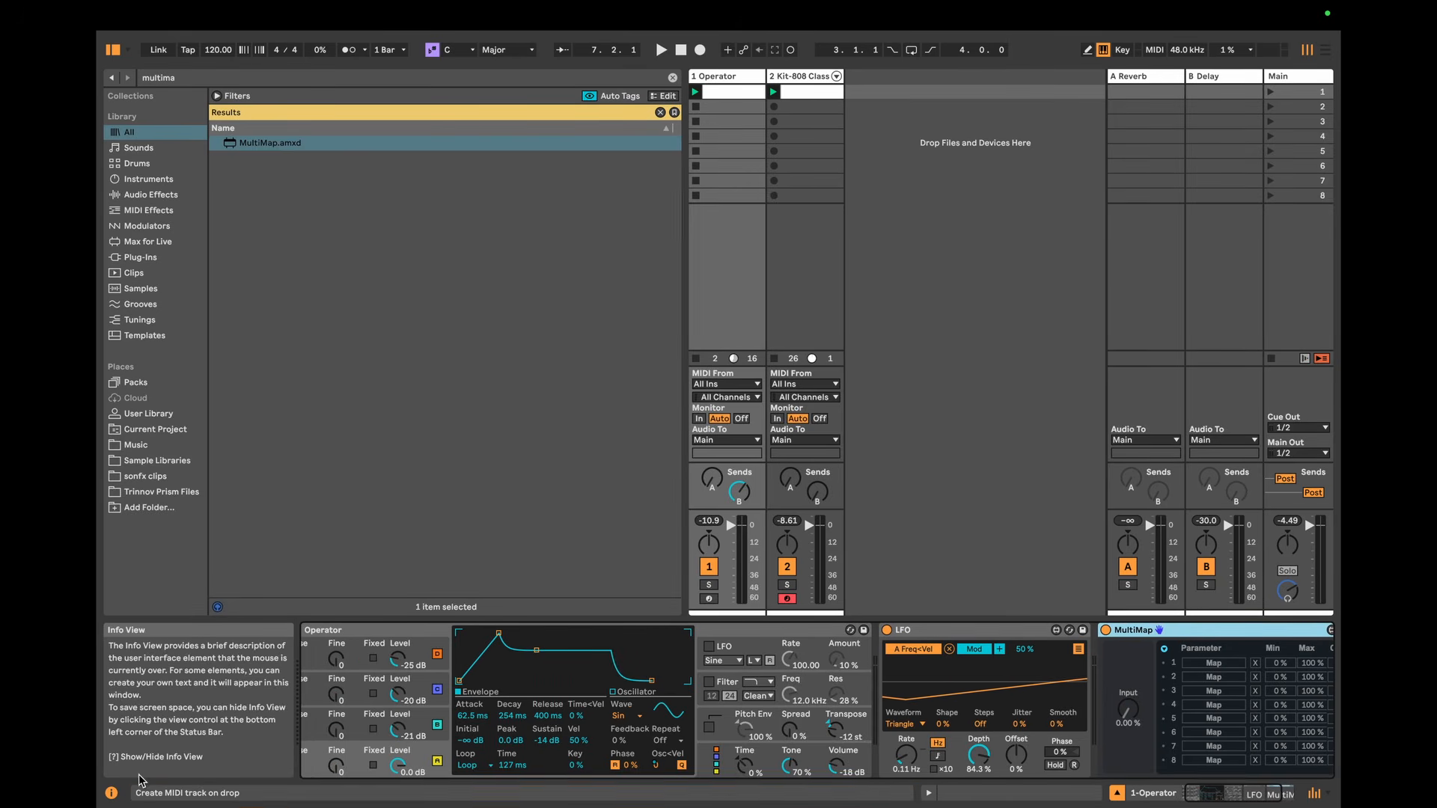
pyautogui.click(110, 792)
pyautogui.doubleClick(814, 631)
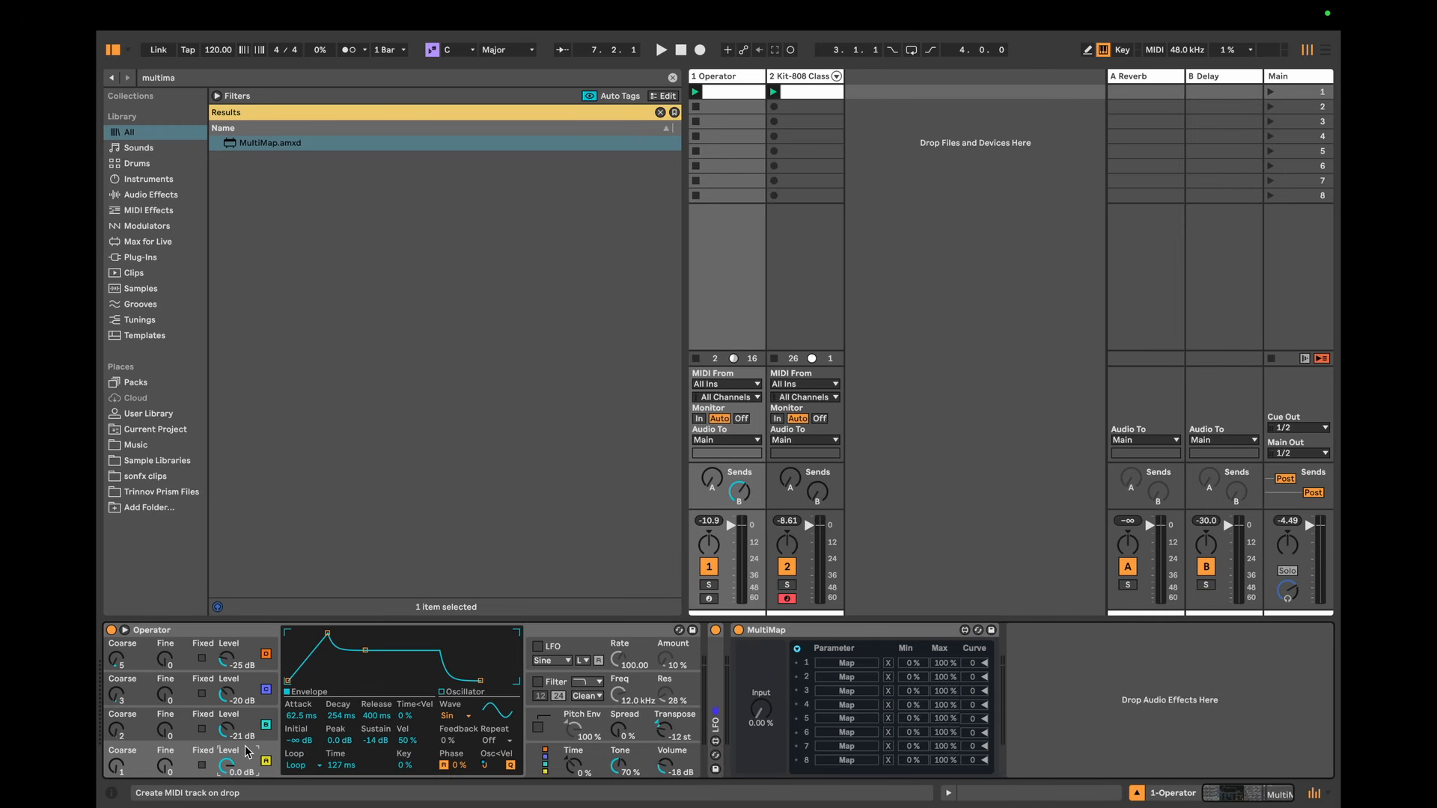
# Step: Map MultiMap's first four slots to the envelope Sustain of Operator's oscillators A, B, C and D
pyautogui.click(853, 664)
pyautogui.click(373, 740)
pyautogui.click(239, 720)
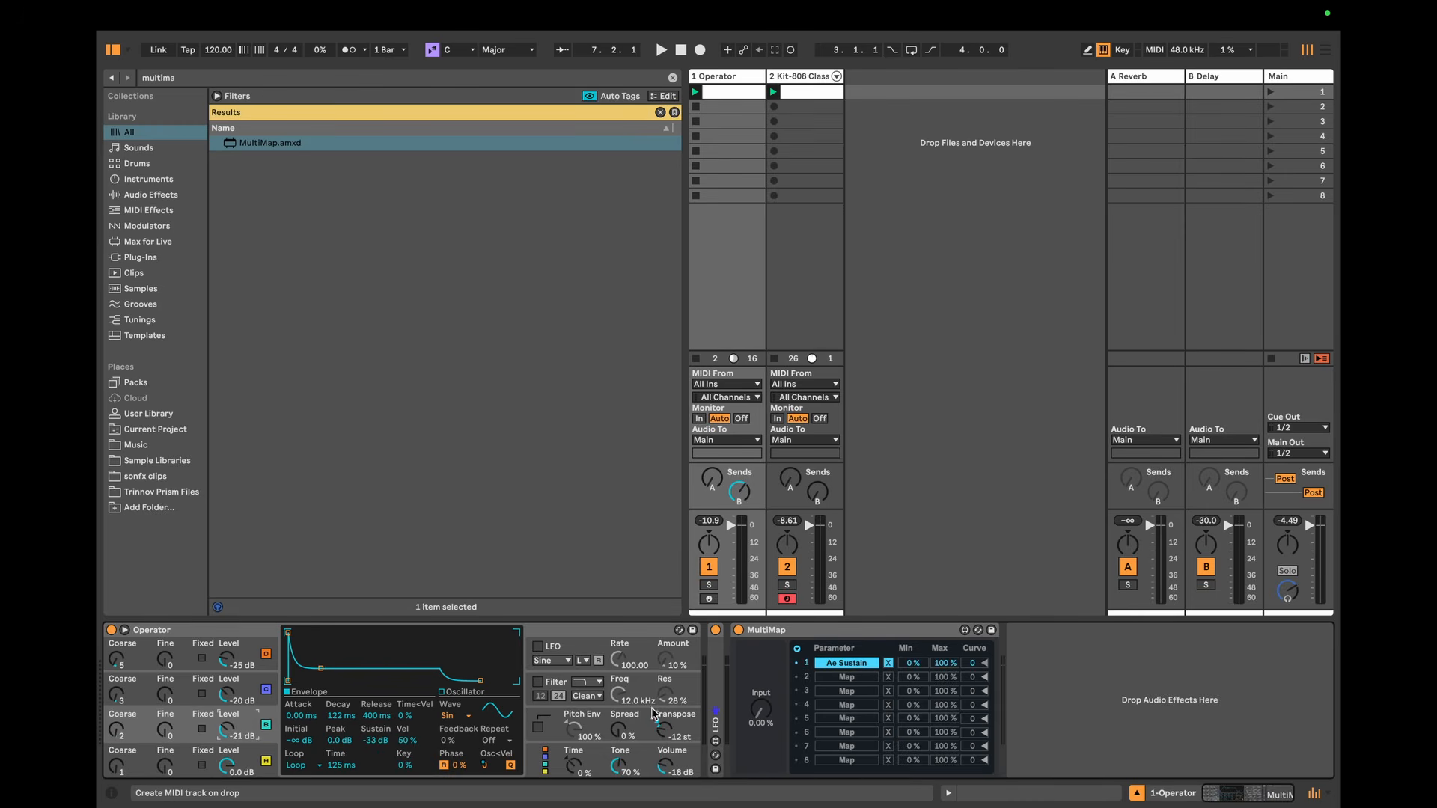
pyautogui.click(846, 677)
pyautogui.click(367, 737)
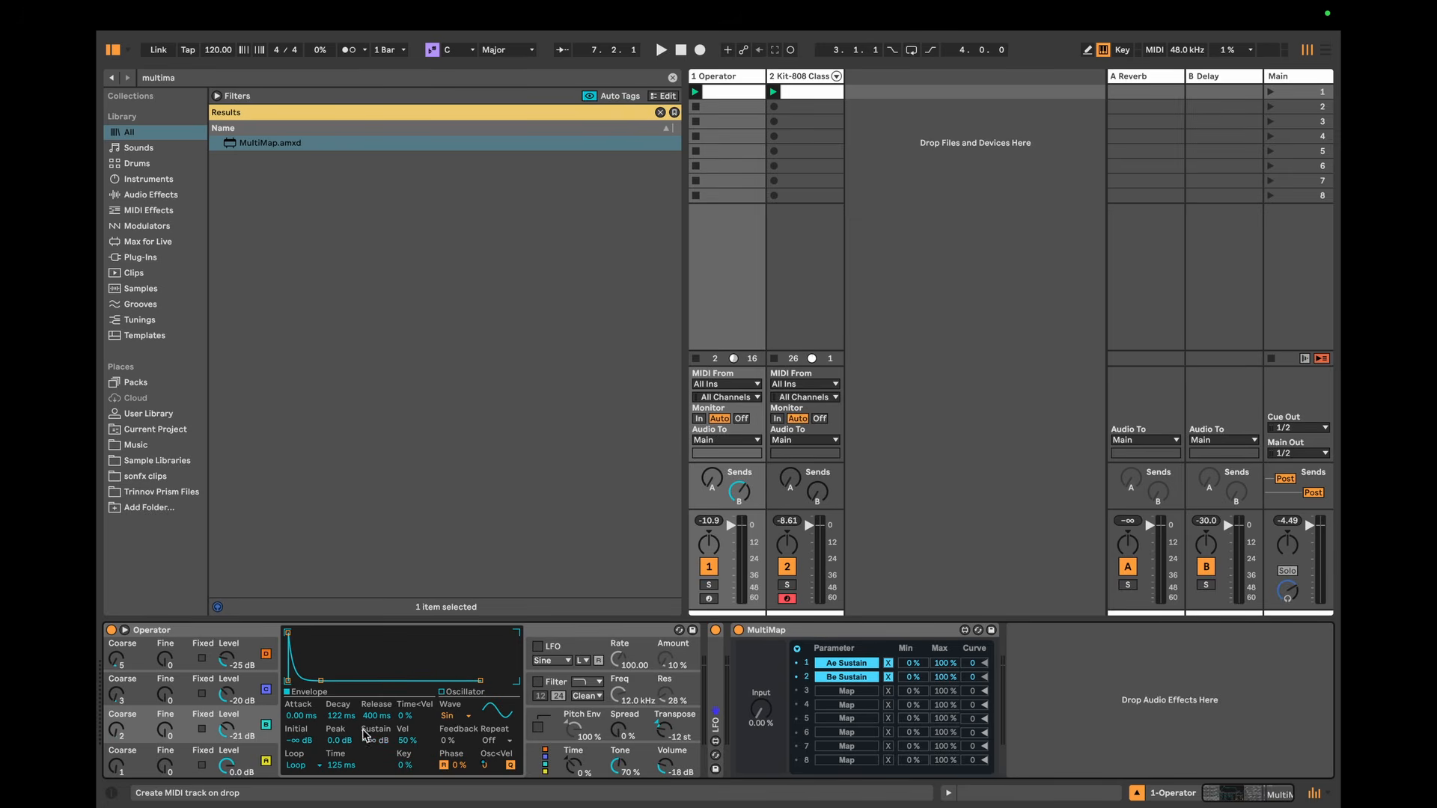
pyautogui.click(253, 685)
pyautogui.click(842, 693)
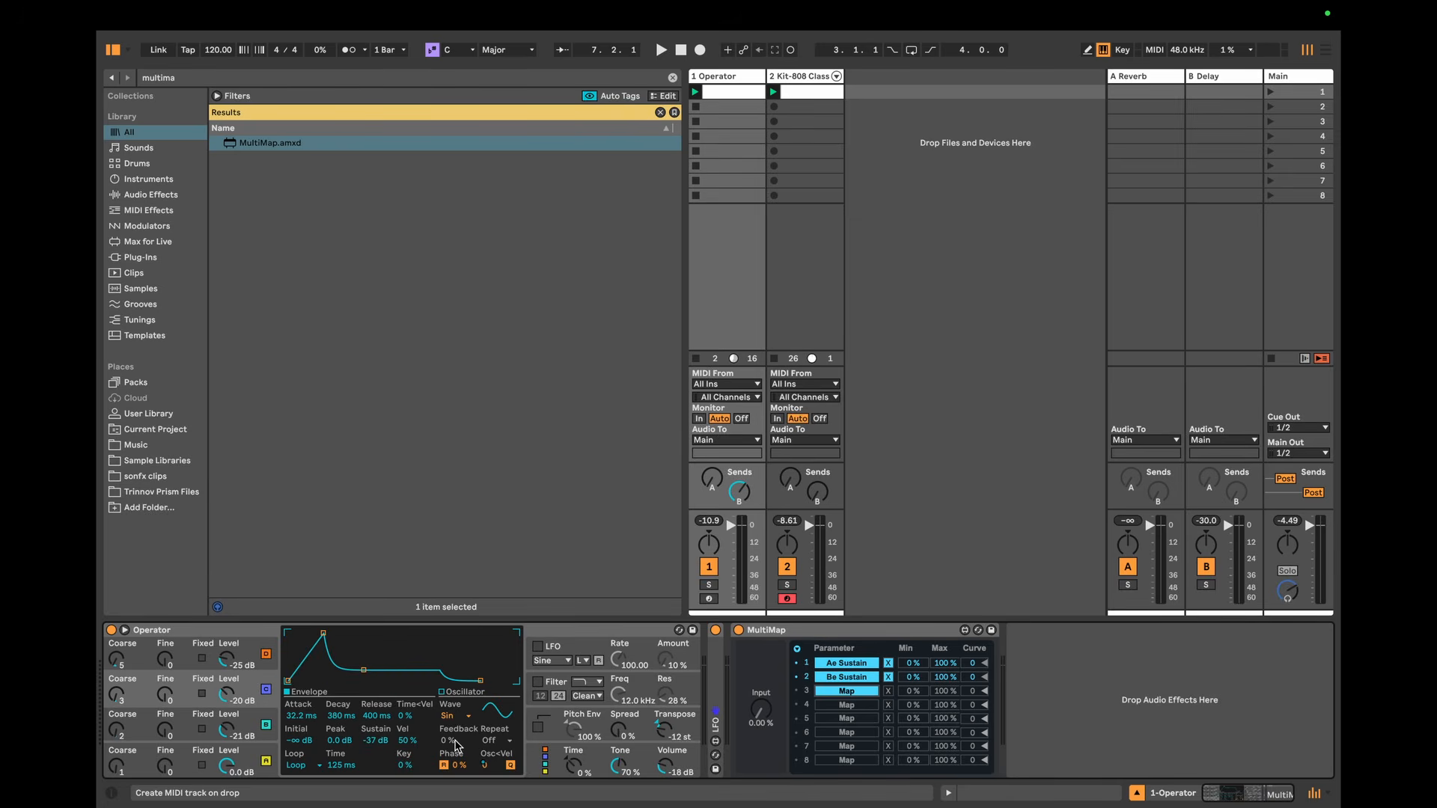
pyautogui.click(367, 731)
pyautogui.click(241, 651)
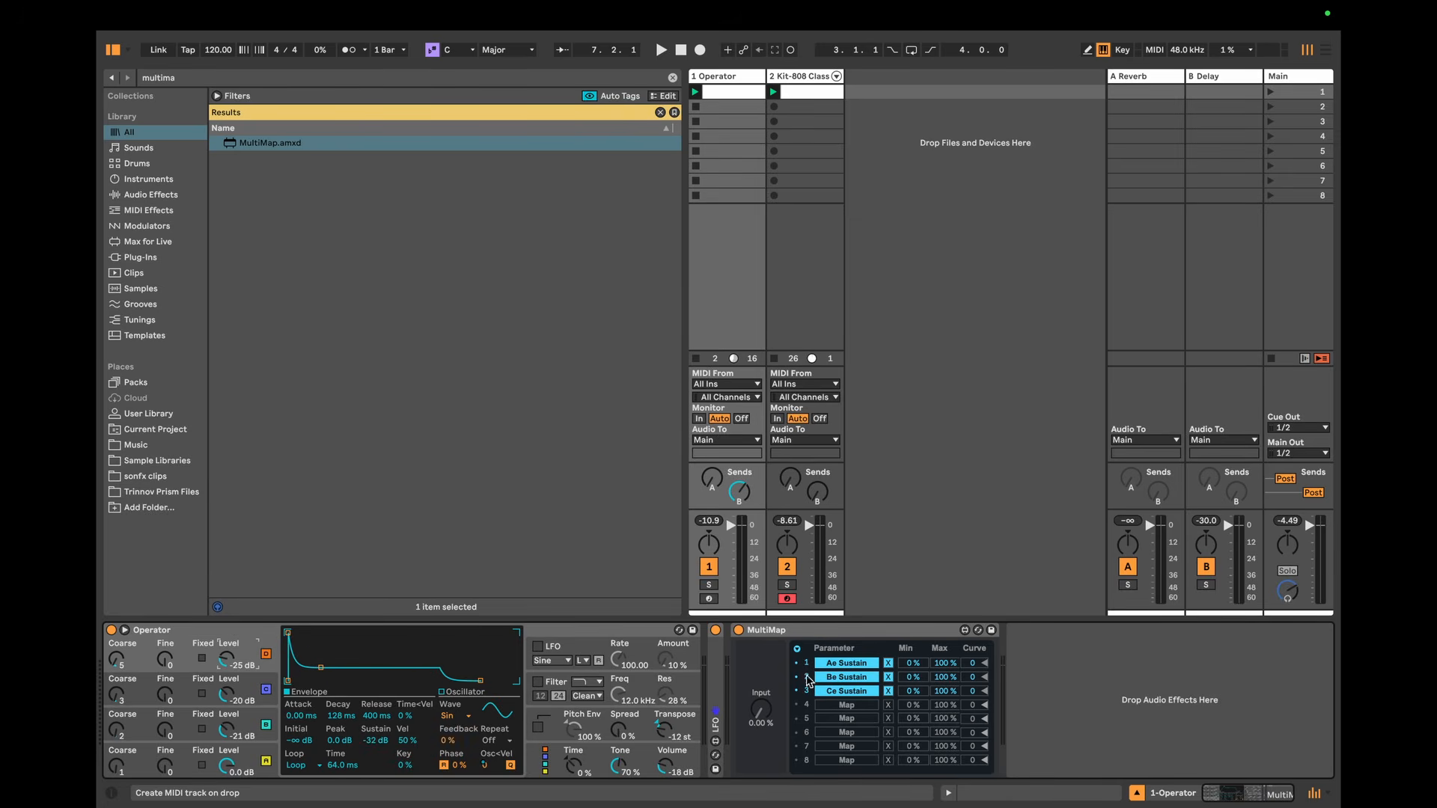
pyautogui.click(846, 705)
pyautogui.click(377, 743)
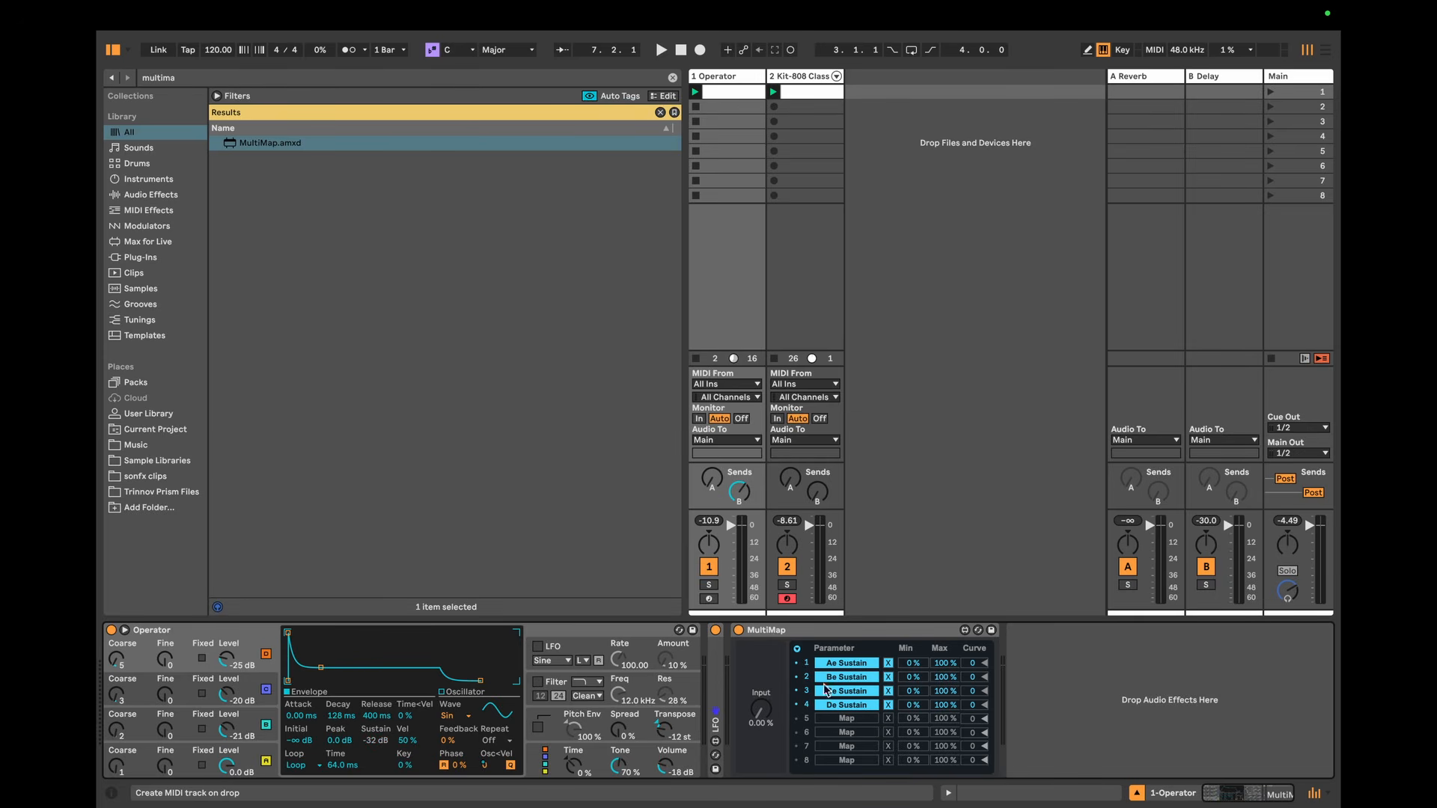
# Step: Play the loop, set MultiMap's Input to 26 % and check oscillator A's envelope
pyautogui.press('space')
pyautogui.moveTo(760, 711)
pyautogui.mouseDown()
pyautogui.moveTo(760, 620)
pyautogui.moveTo(760, 684)
pyautogui.mouseUp()
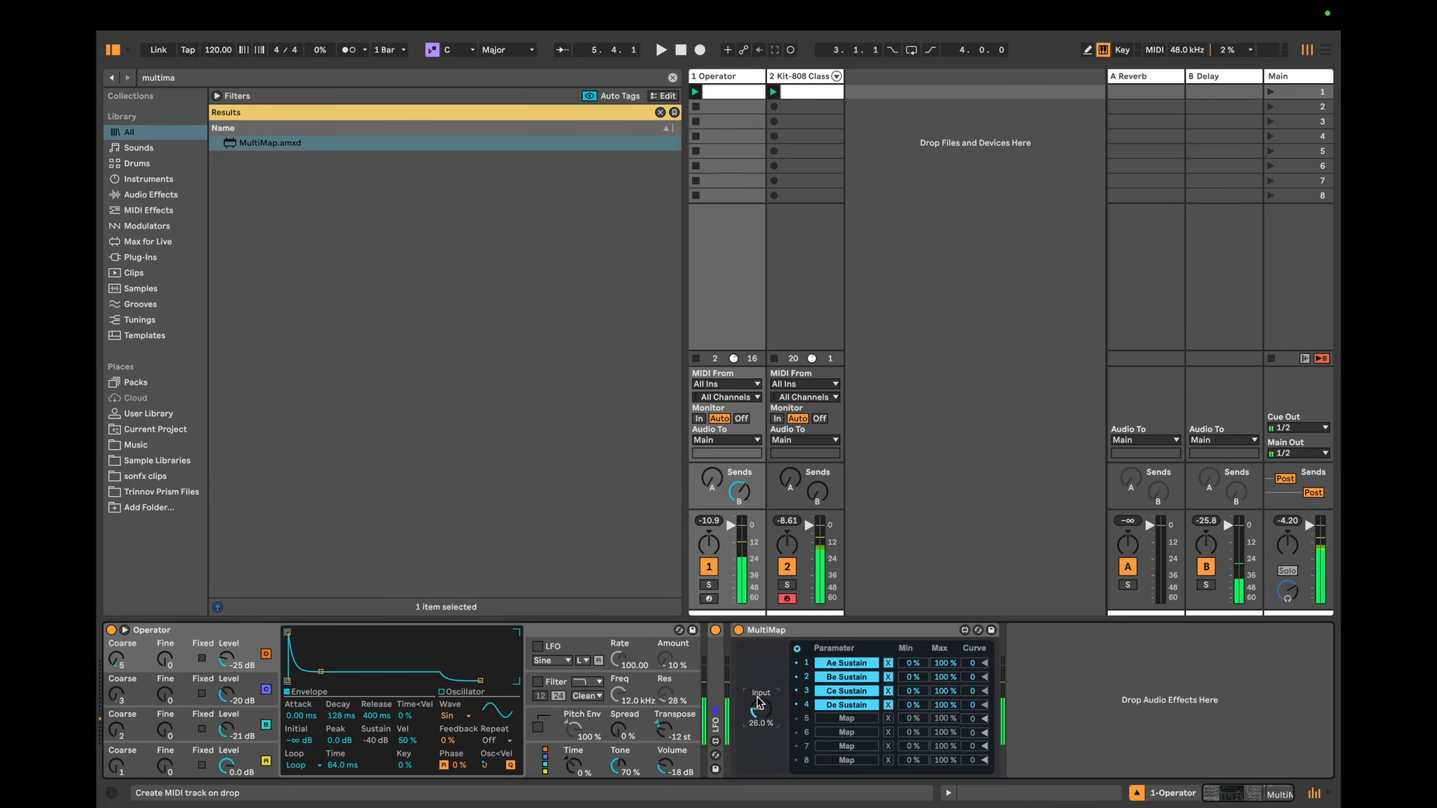
pyautogui.click(251, 755)
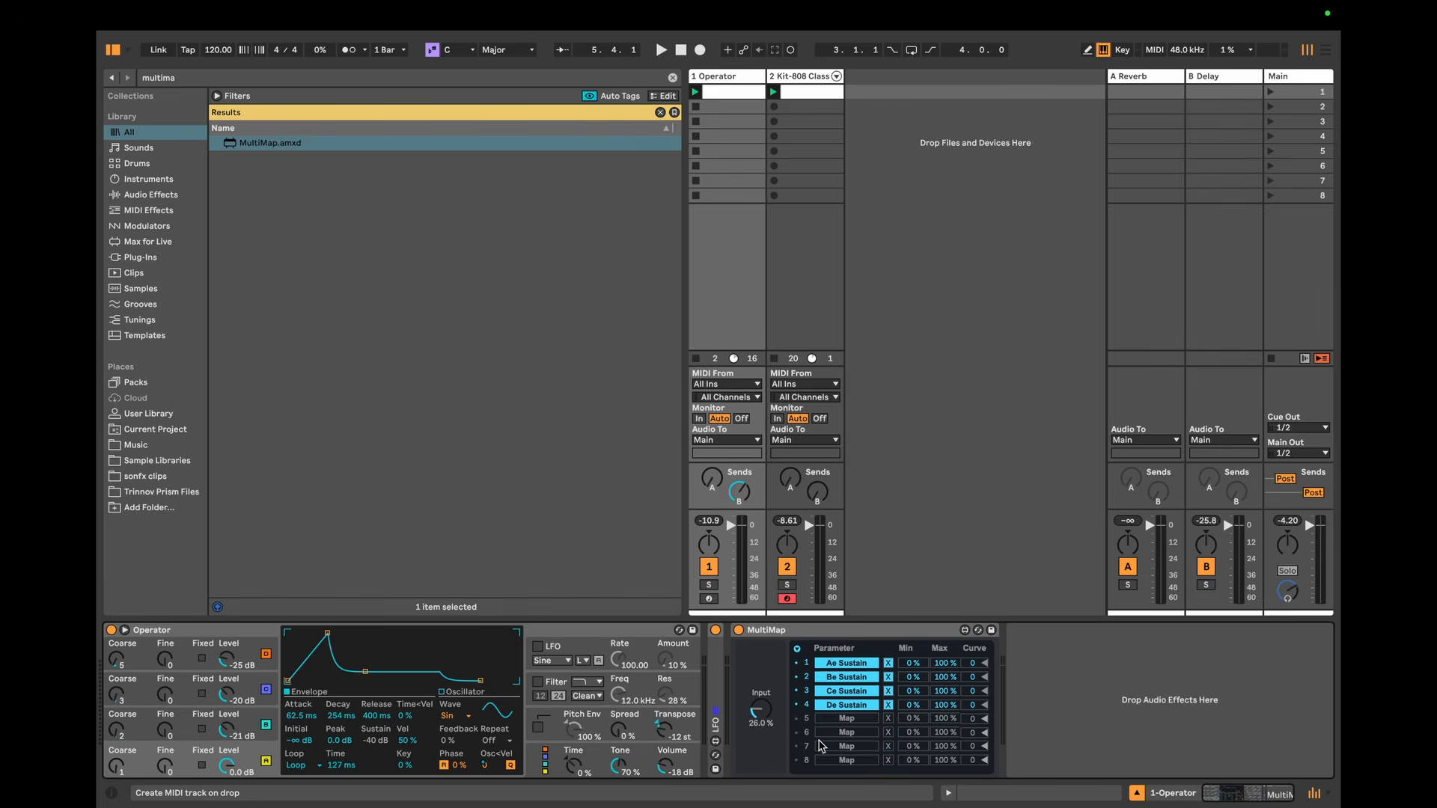
pyautogui.press('space')
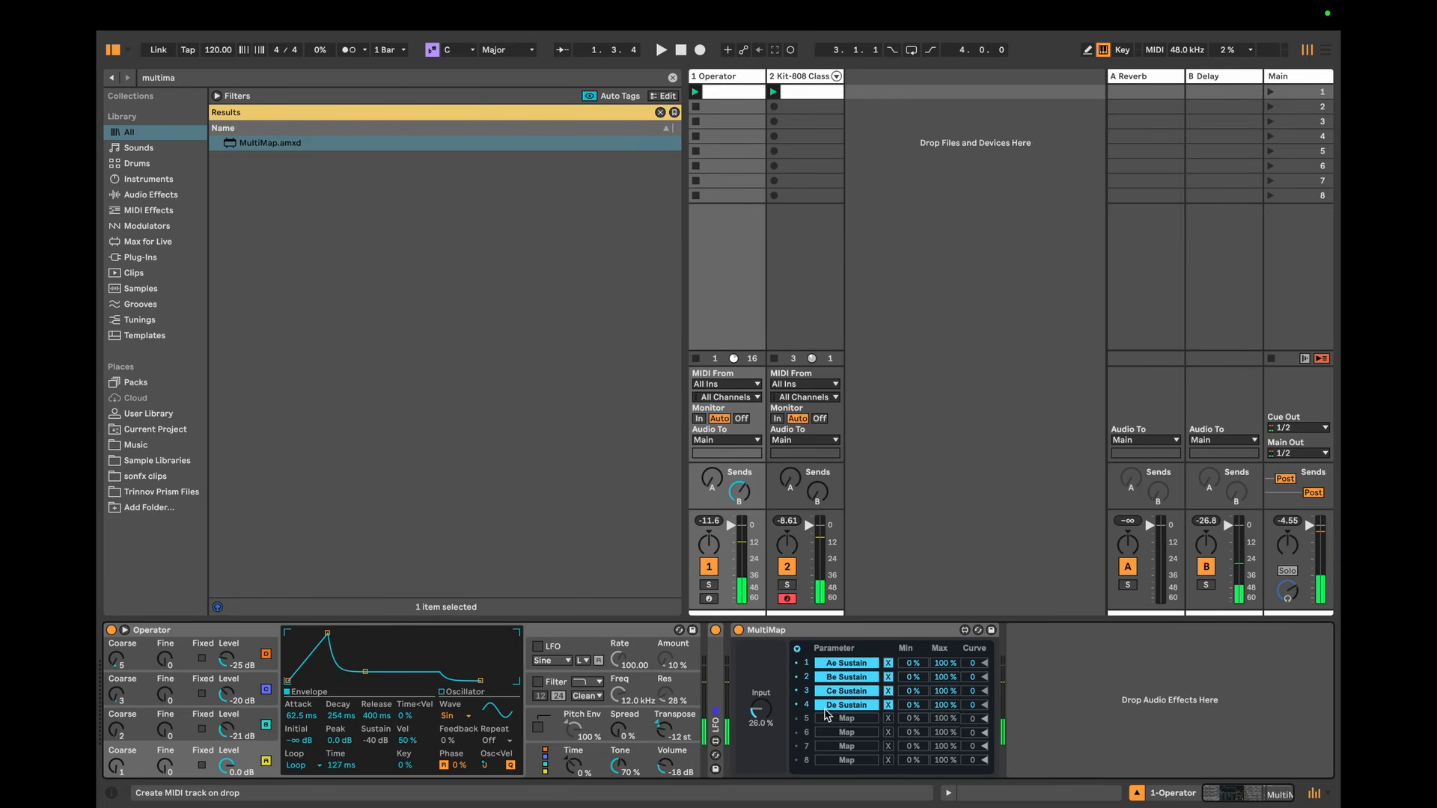
pyautogui.click(868, 633)
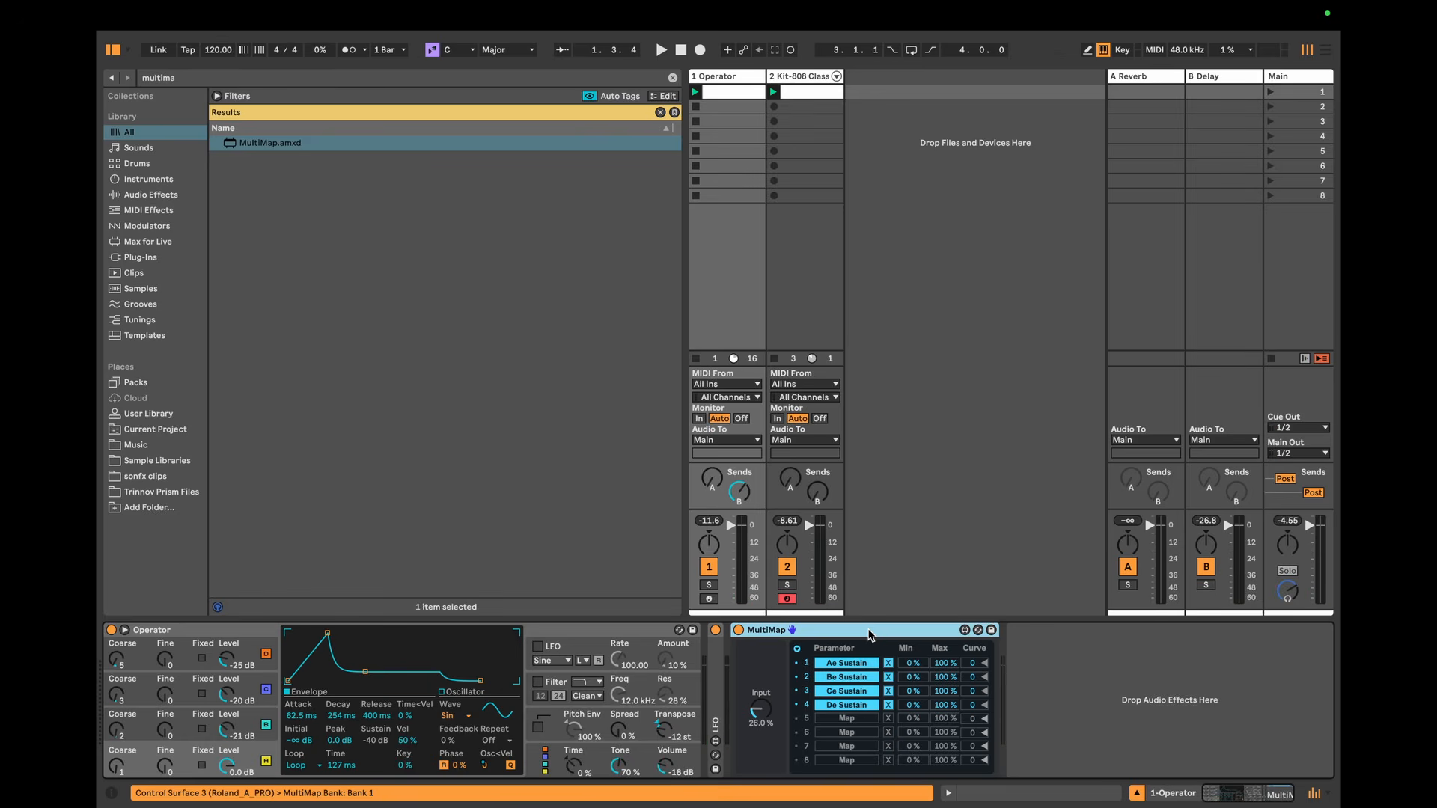
pyautogui.doubleClick(265, 144)
pyautogui.click(1113, 665)
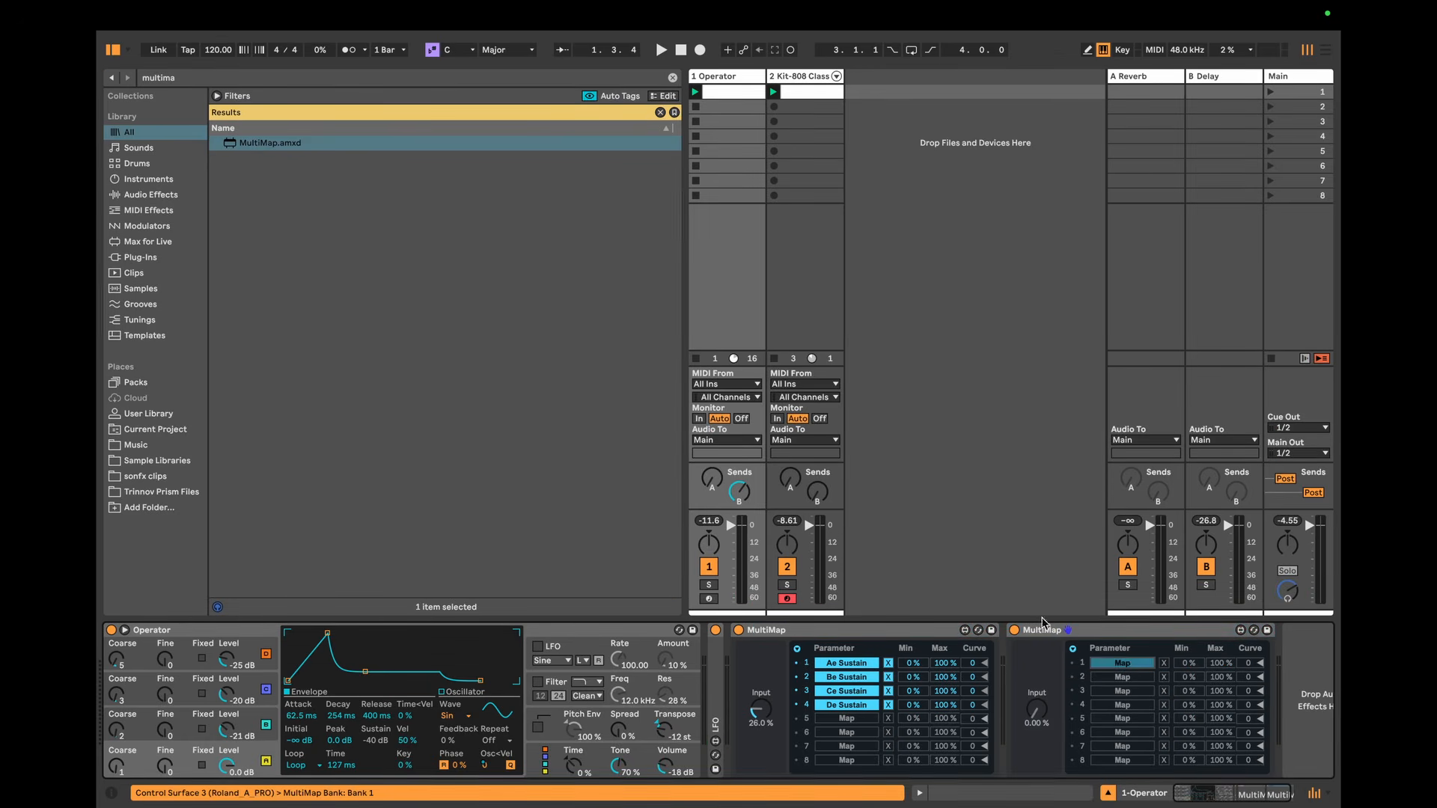
pyautogui.click(226, 658)
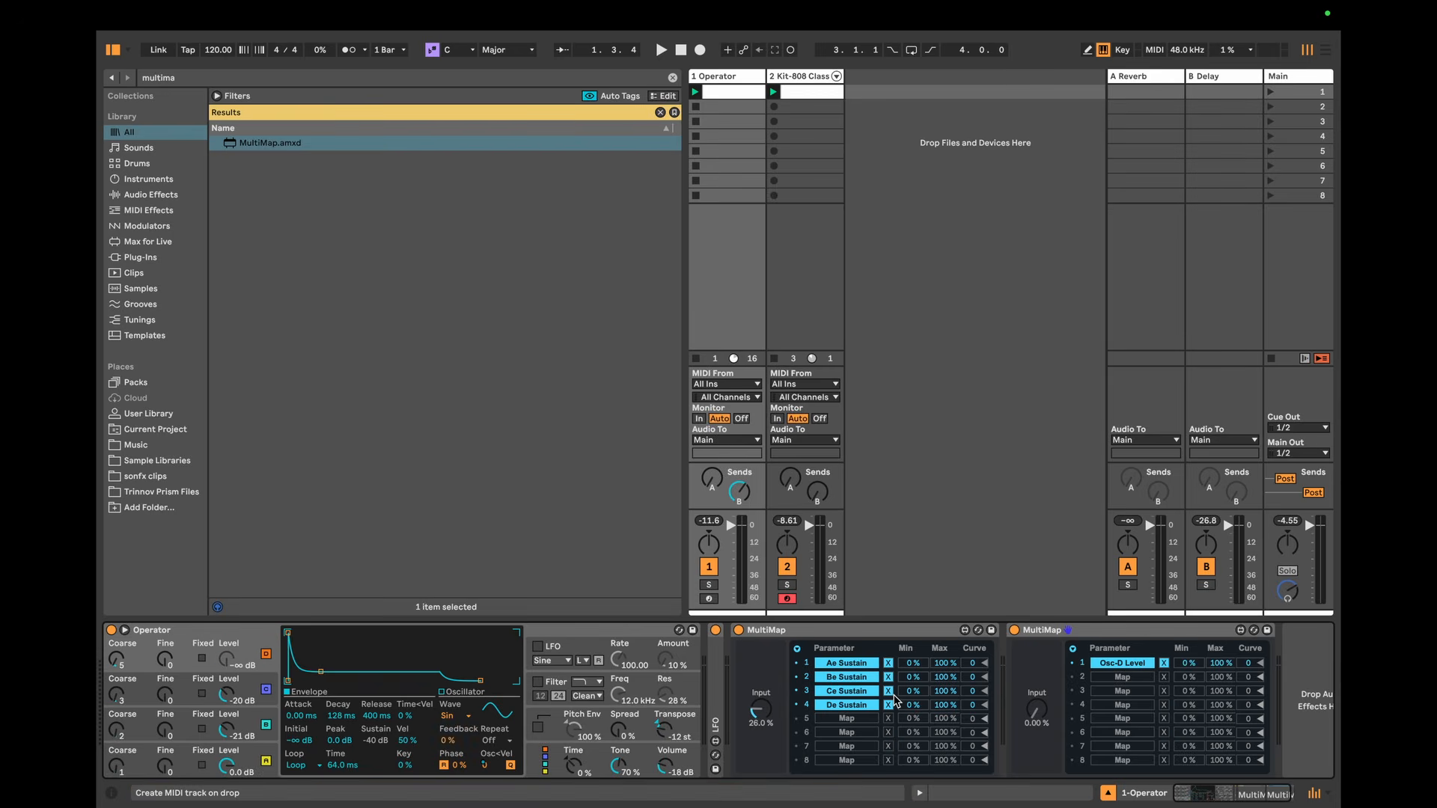
pyautogui.click(1163, 664)
pyautogui.click(1145, 638)
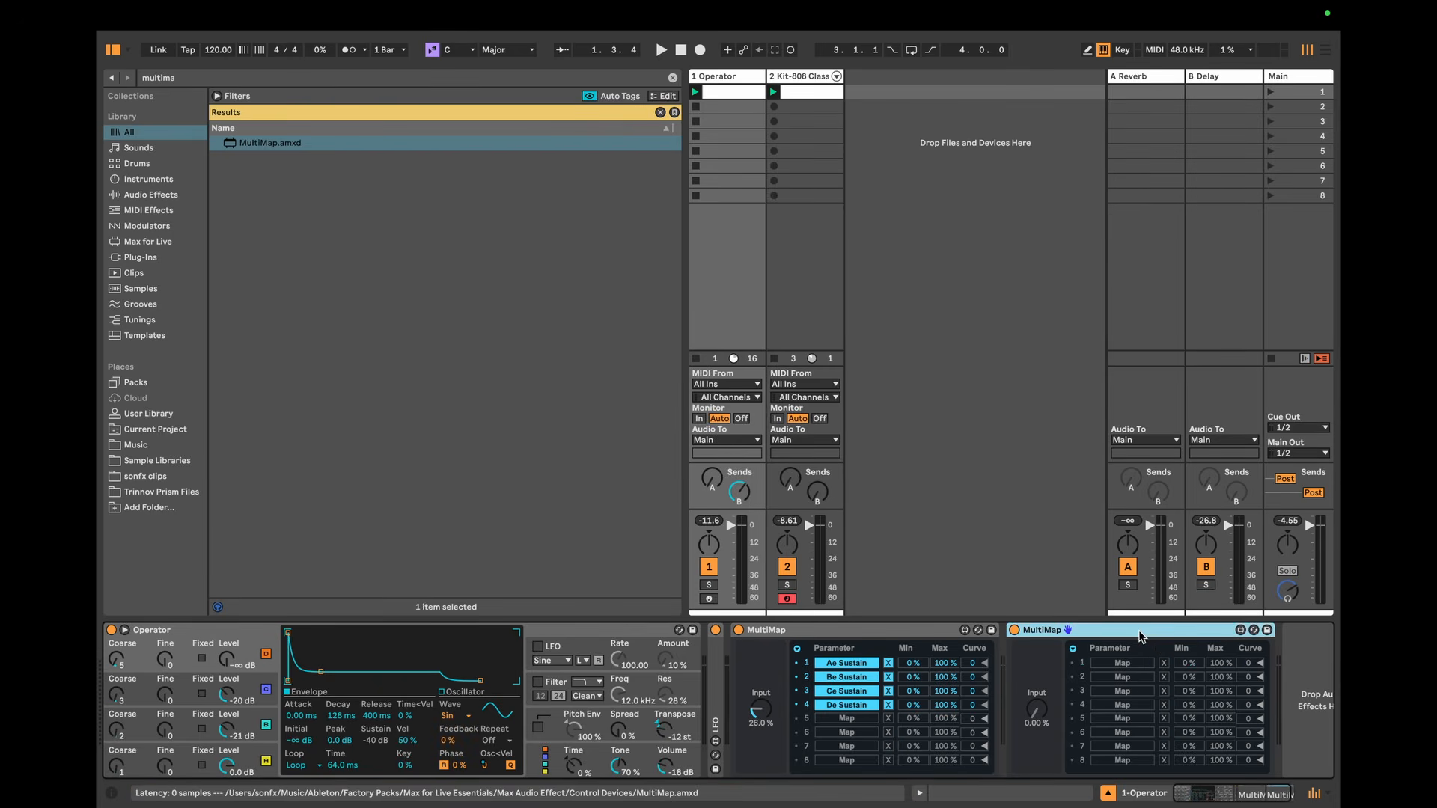
pyautogui.press('Delete')
# Step: Search the browser for "lfo" and add the LFO device after MultiMap on the Operator track
pyautogui.click(249, 629)
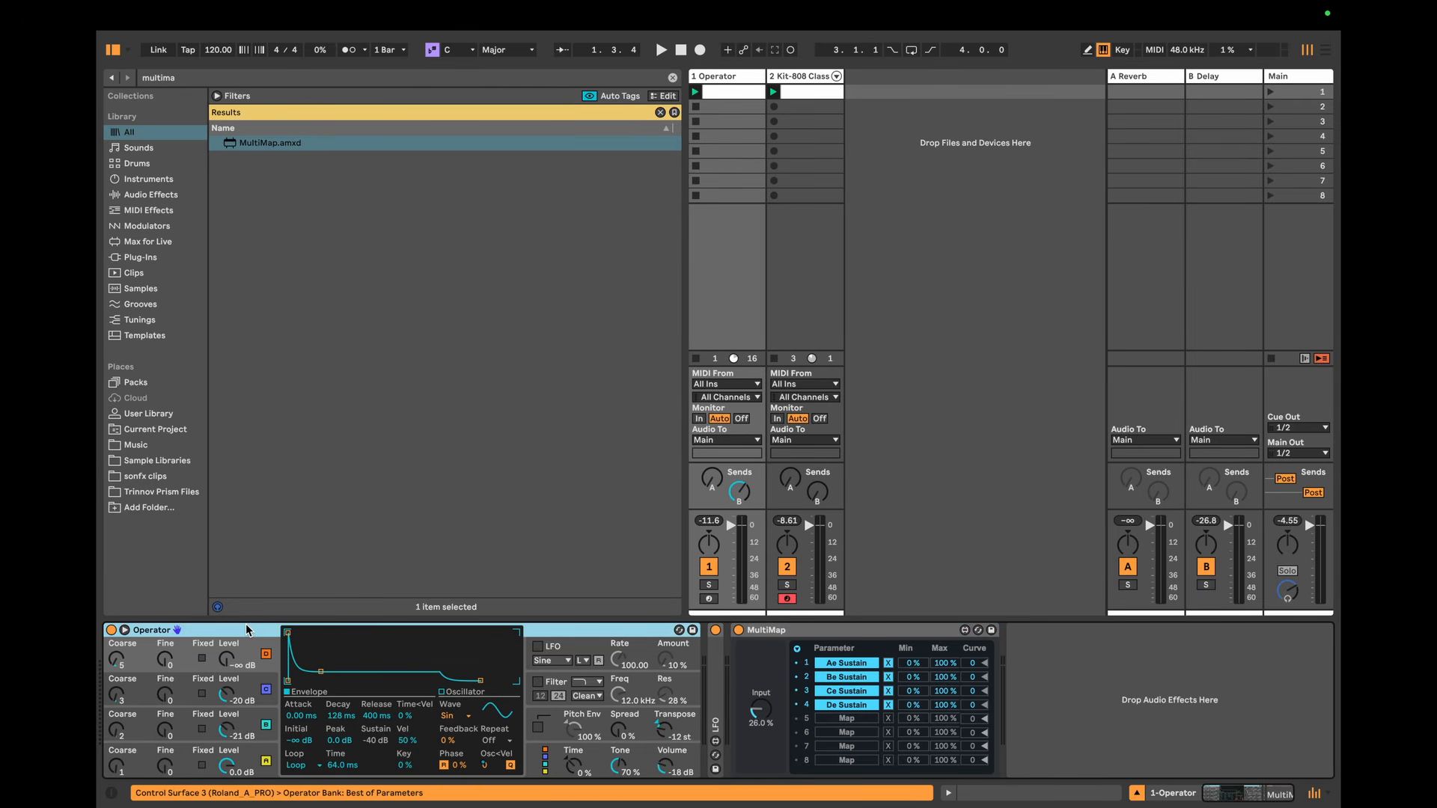
pyautogui.hotkey('ctrl', 'f')
pyautogui.write('lfo')
pyautogui.press('Down')
pyautogui.press('Return')
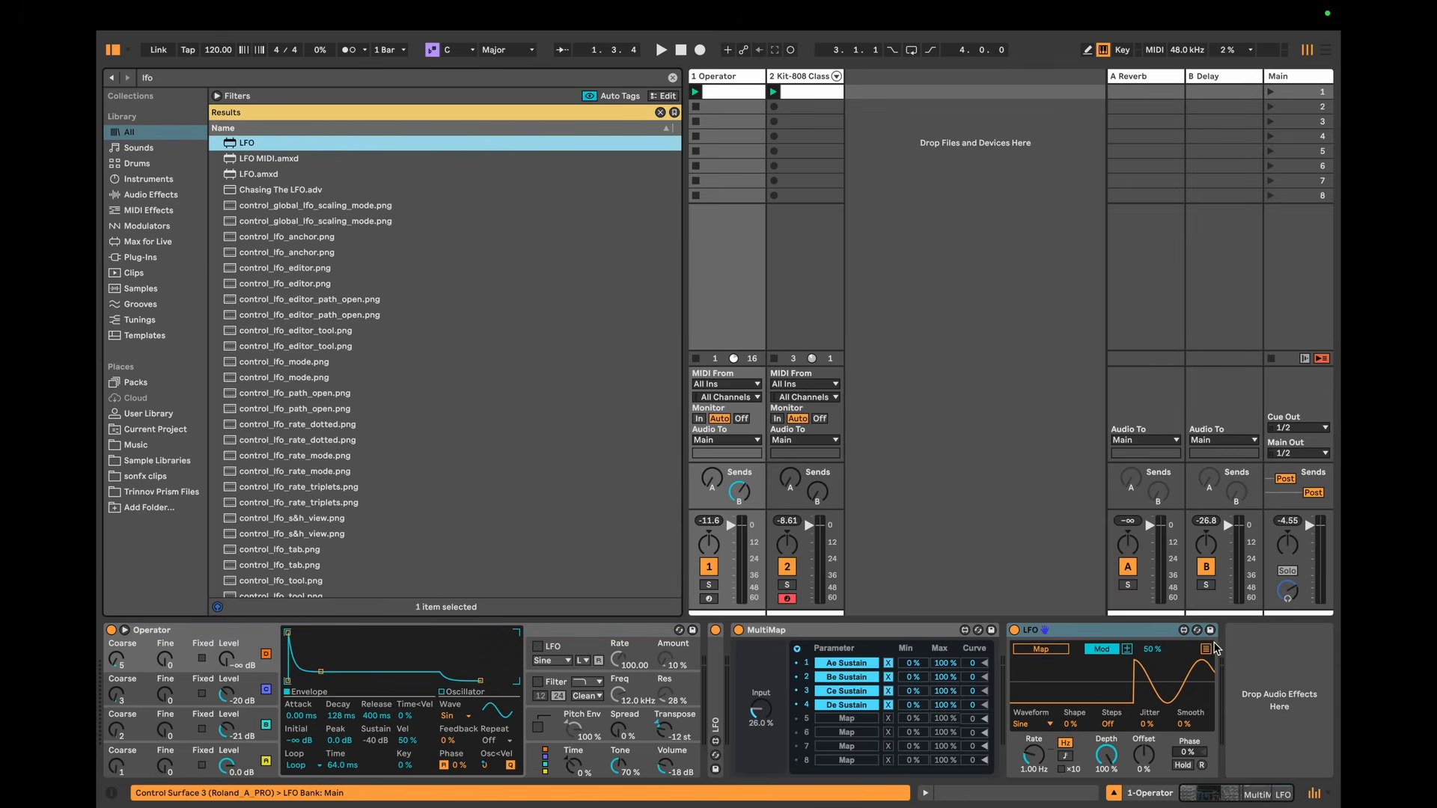
# Step: Set the new LFO's waveform to Triangle and adjust its rate in tempo-synced mode
pyautogui.click(1037, 725)
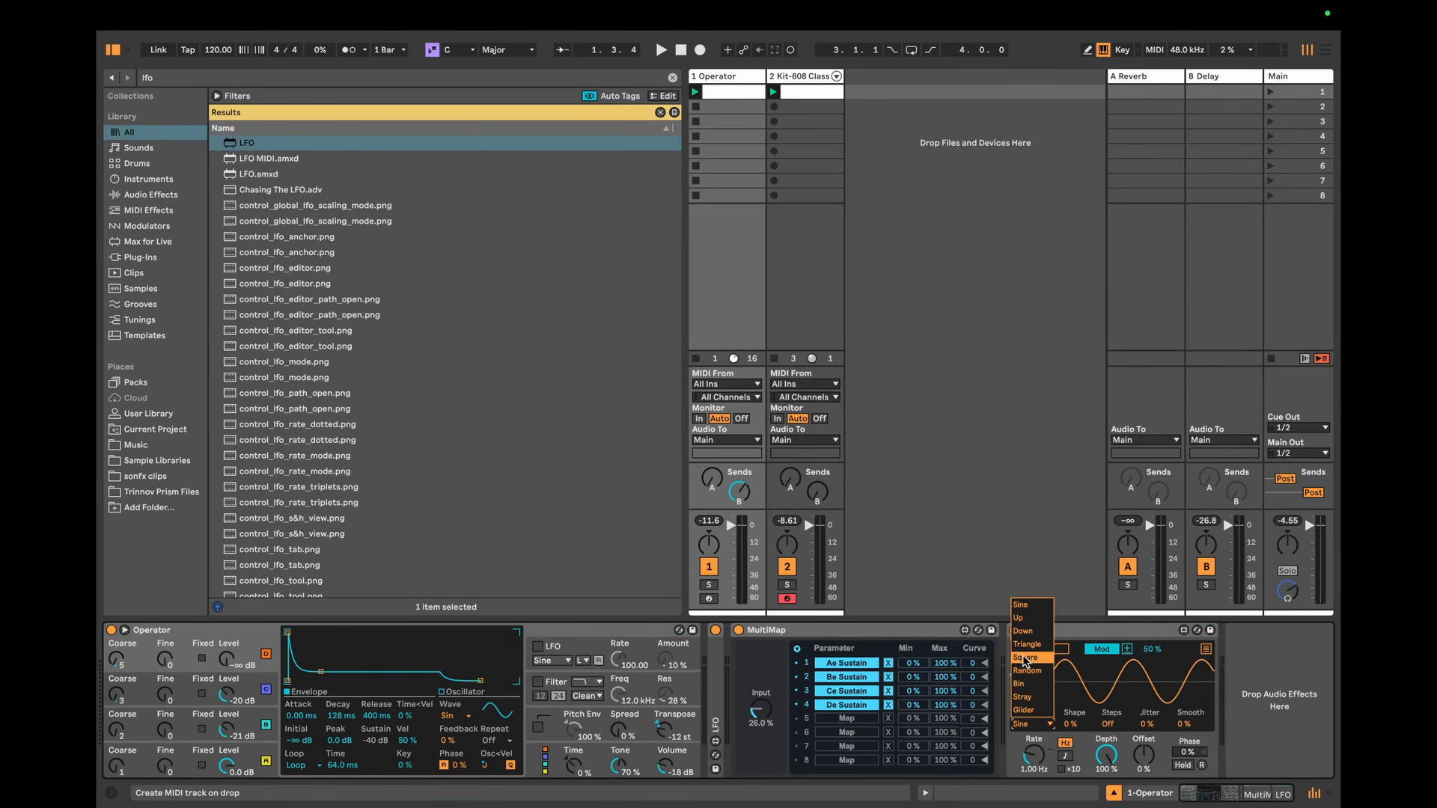
pyautogui.click(1026, 646)
pyautogui.click(1068, 757)
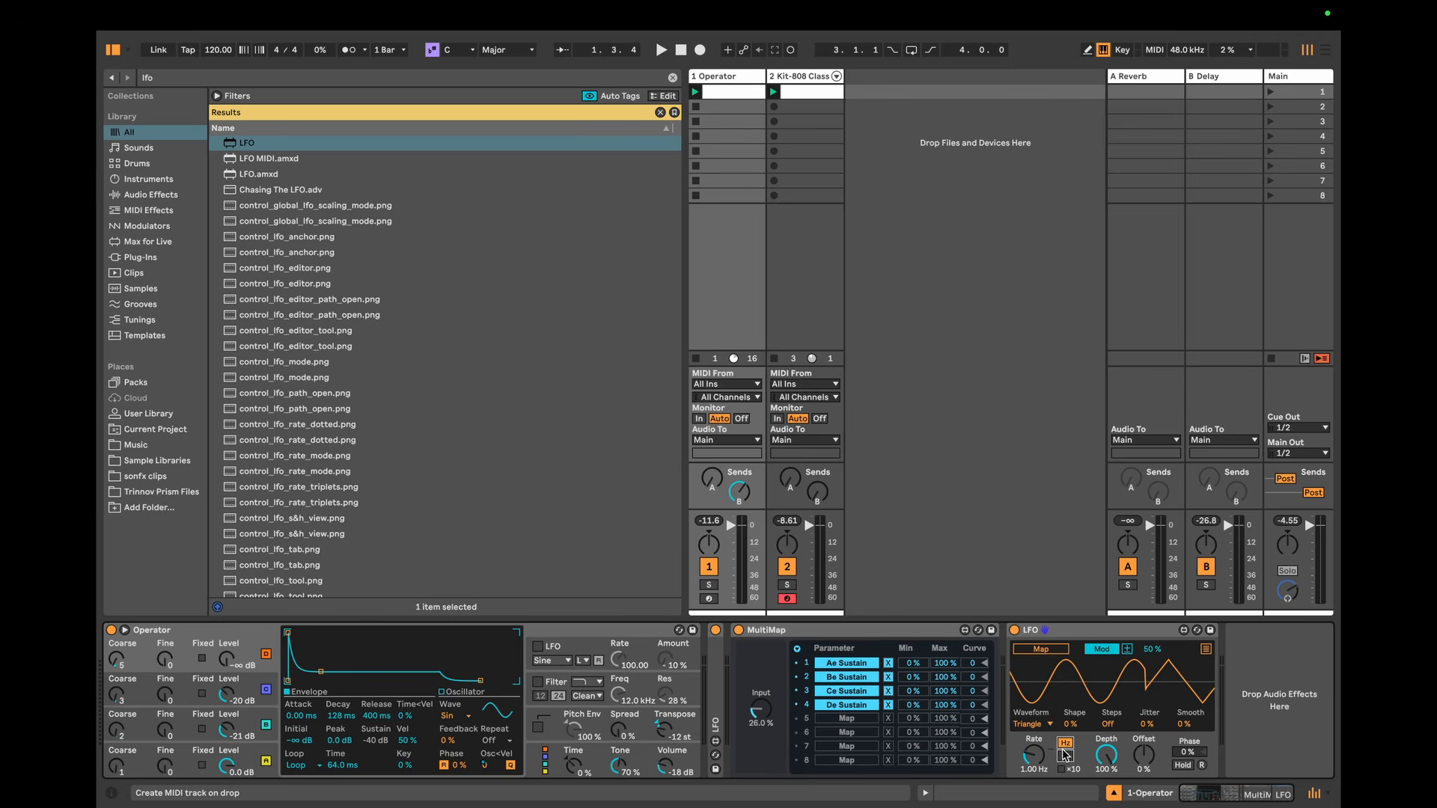
pyautogui.moveTo(1034, 755); pyautogui.dragTo(1034, 725)
# Step: Expand the LFO's mapping list and map its first two slots to the levels of oscillators D and C
pyautogui.click(1205, 649)
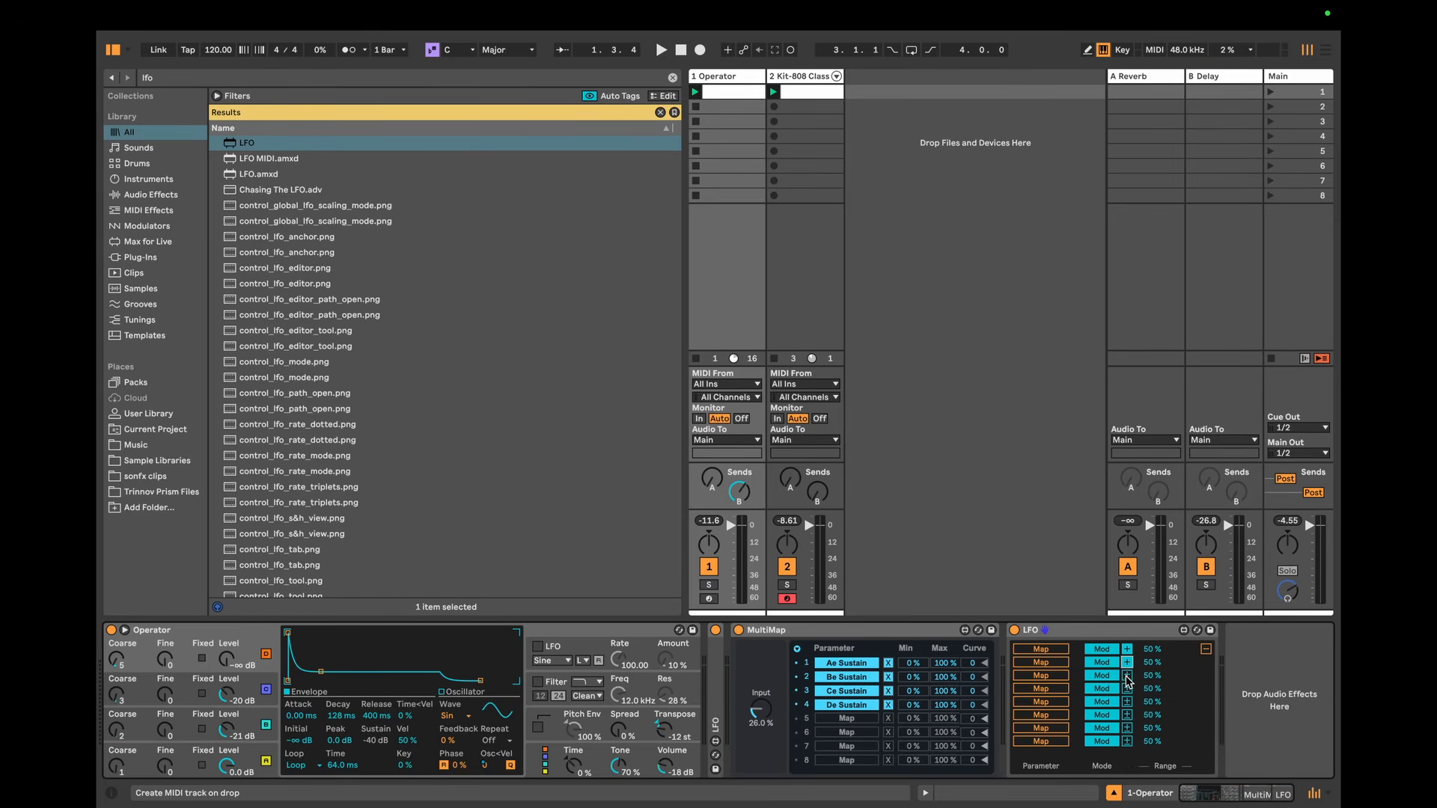
pyautogui.click(1037, 651)
pyautogui.click(227, 658)
pyautogui.click(1041, 675)
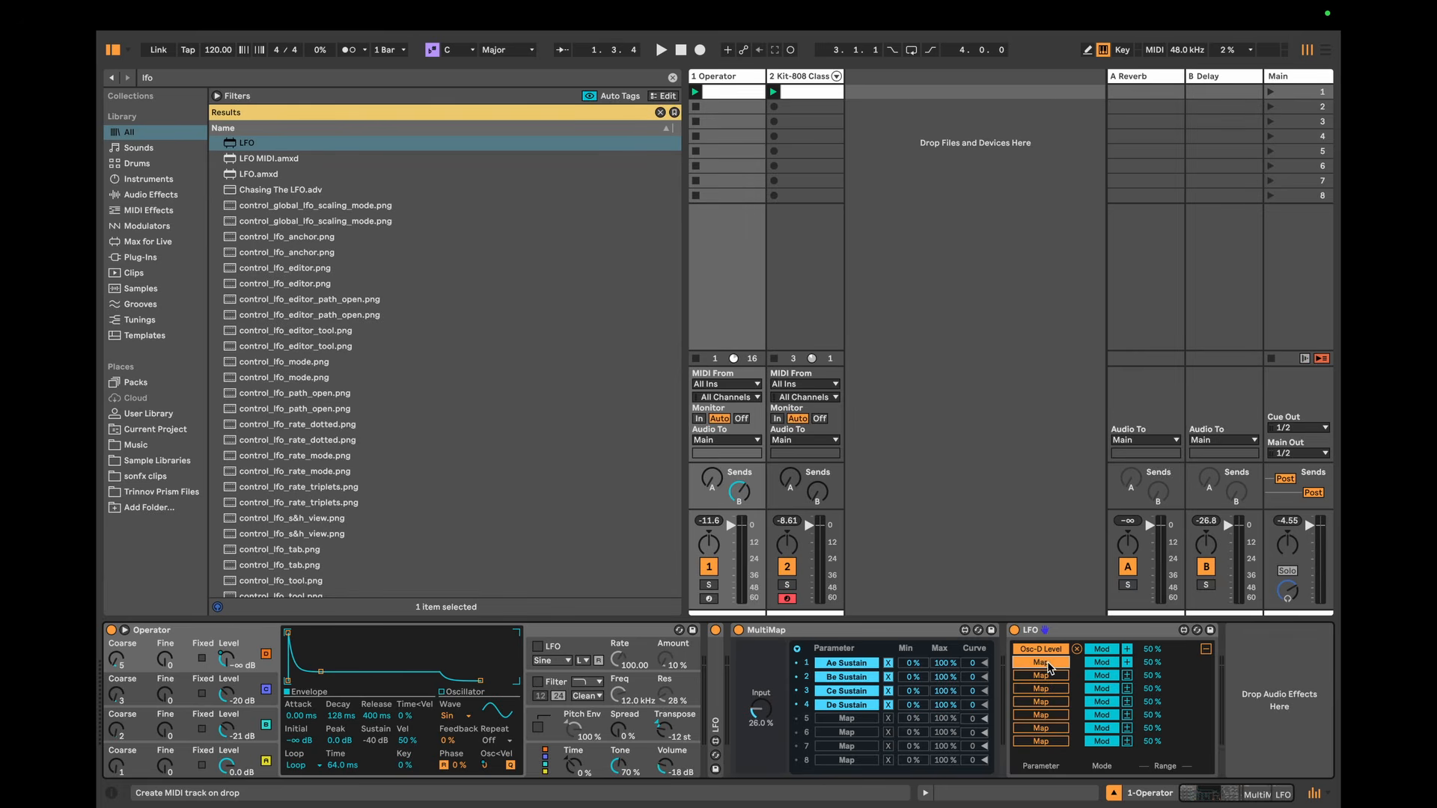
pyautogui.click(228, 695)
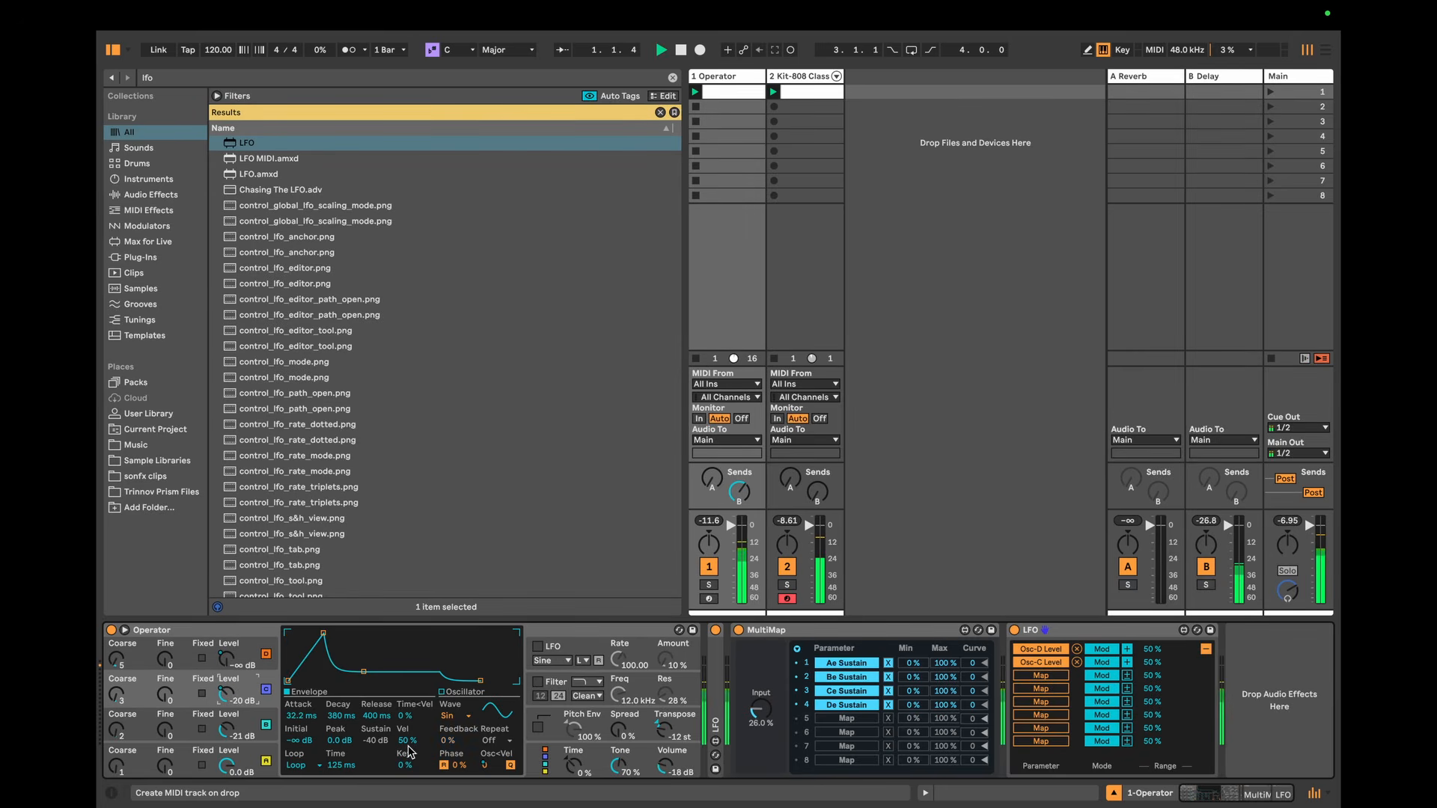
pyautogui.click(234, 666)
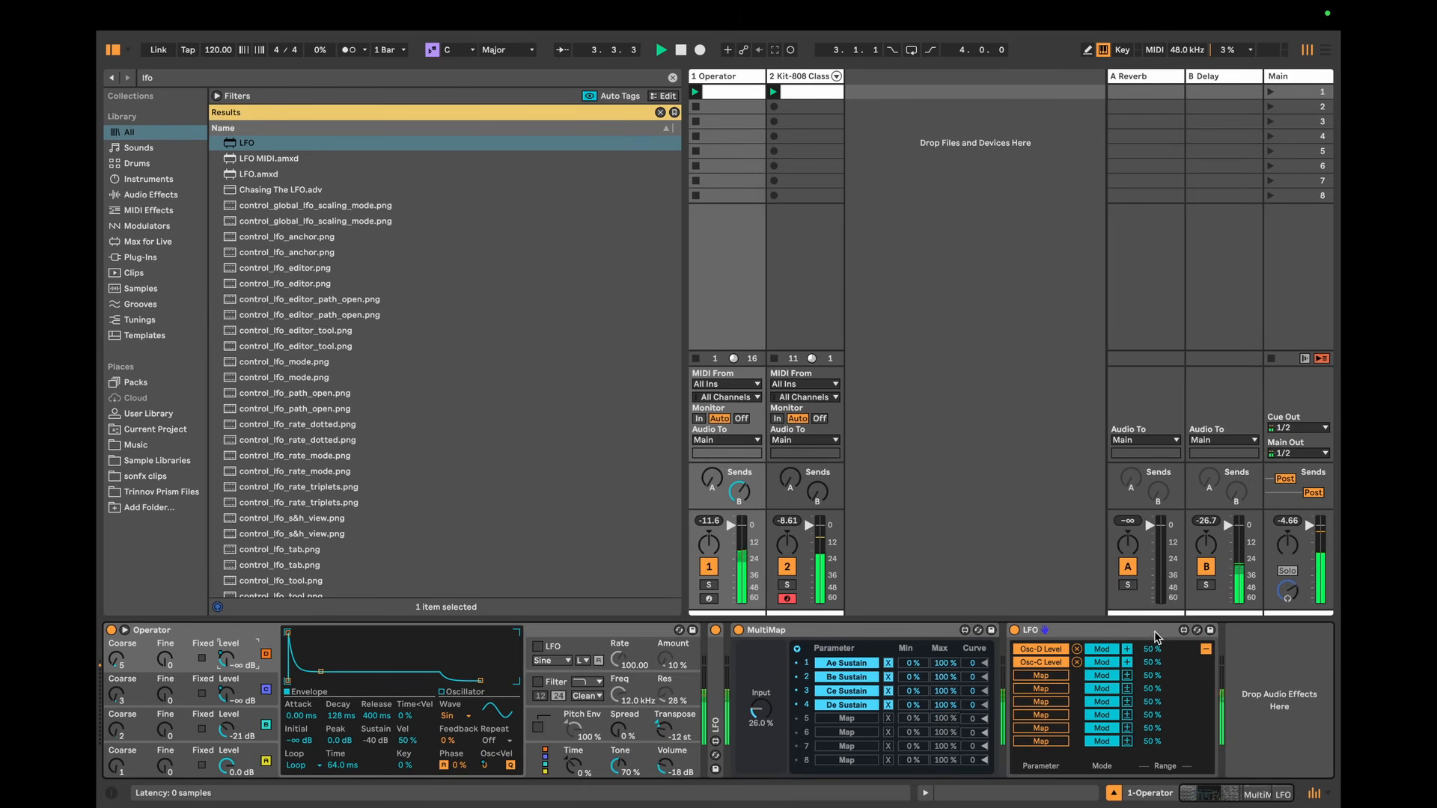
# Step: Switch the LFO's Osc-D Level and Osc-C Level mappings from Mod to Remote
pyautogui.click(1069, 635)
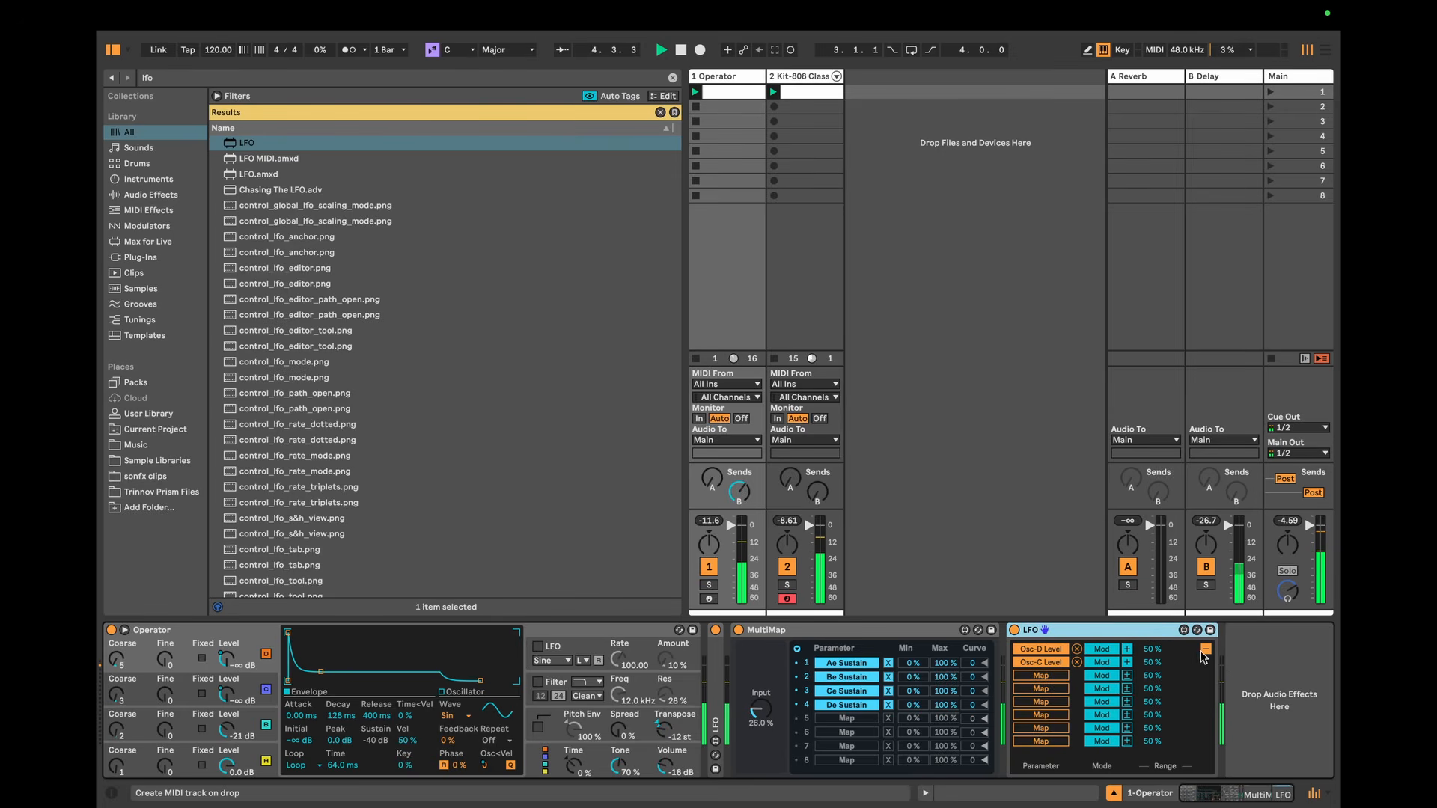
pyautogui.click(1101, 649)
pyautogui.click(1105, 663)
pyautogui.click(1105, 663)
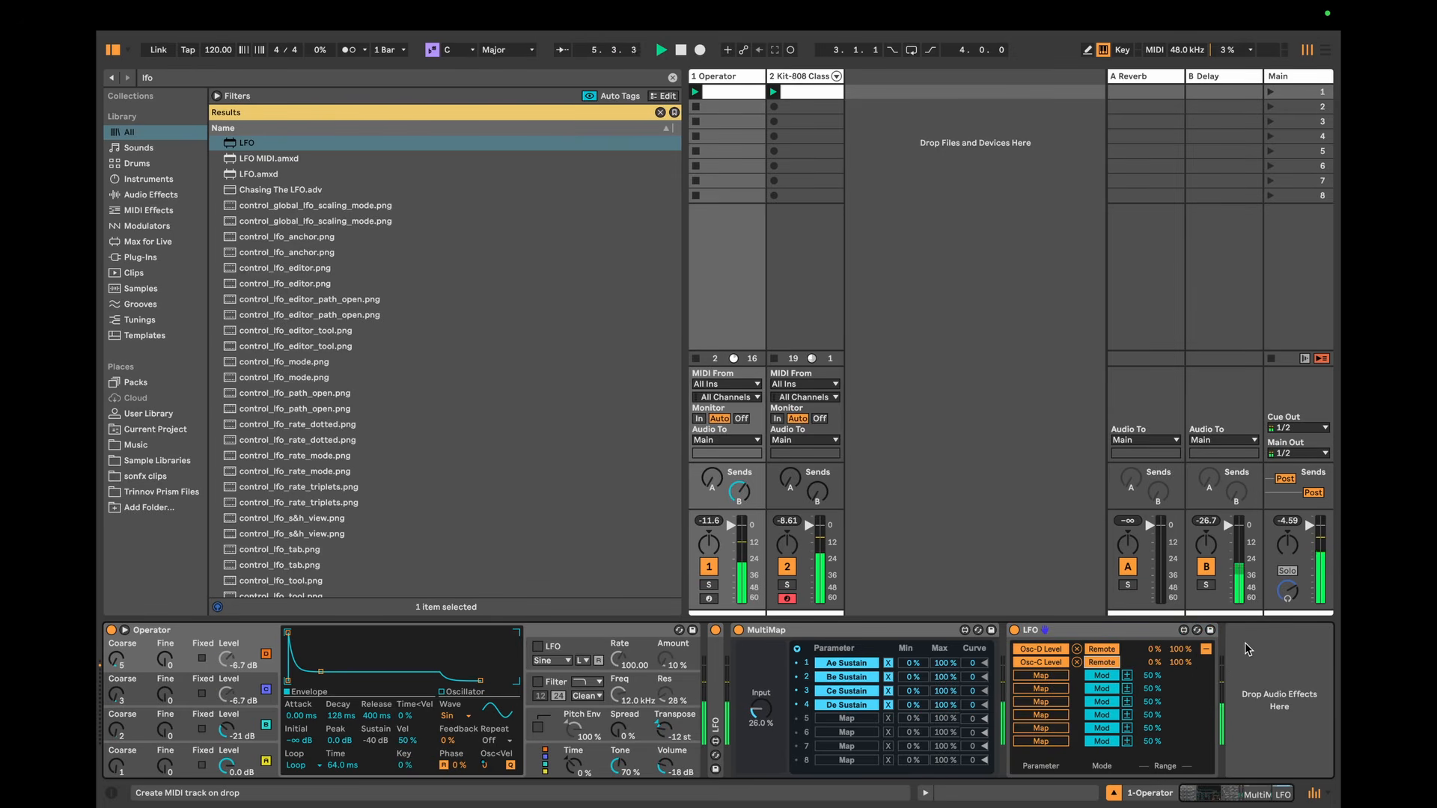
# Step: Set Operator's algorithm to all four oscillators in parallel and lower its Transpose to -24 st
pyautogui.click(545, 763)
pyautogui.click(496, 645)
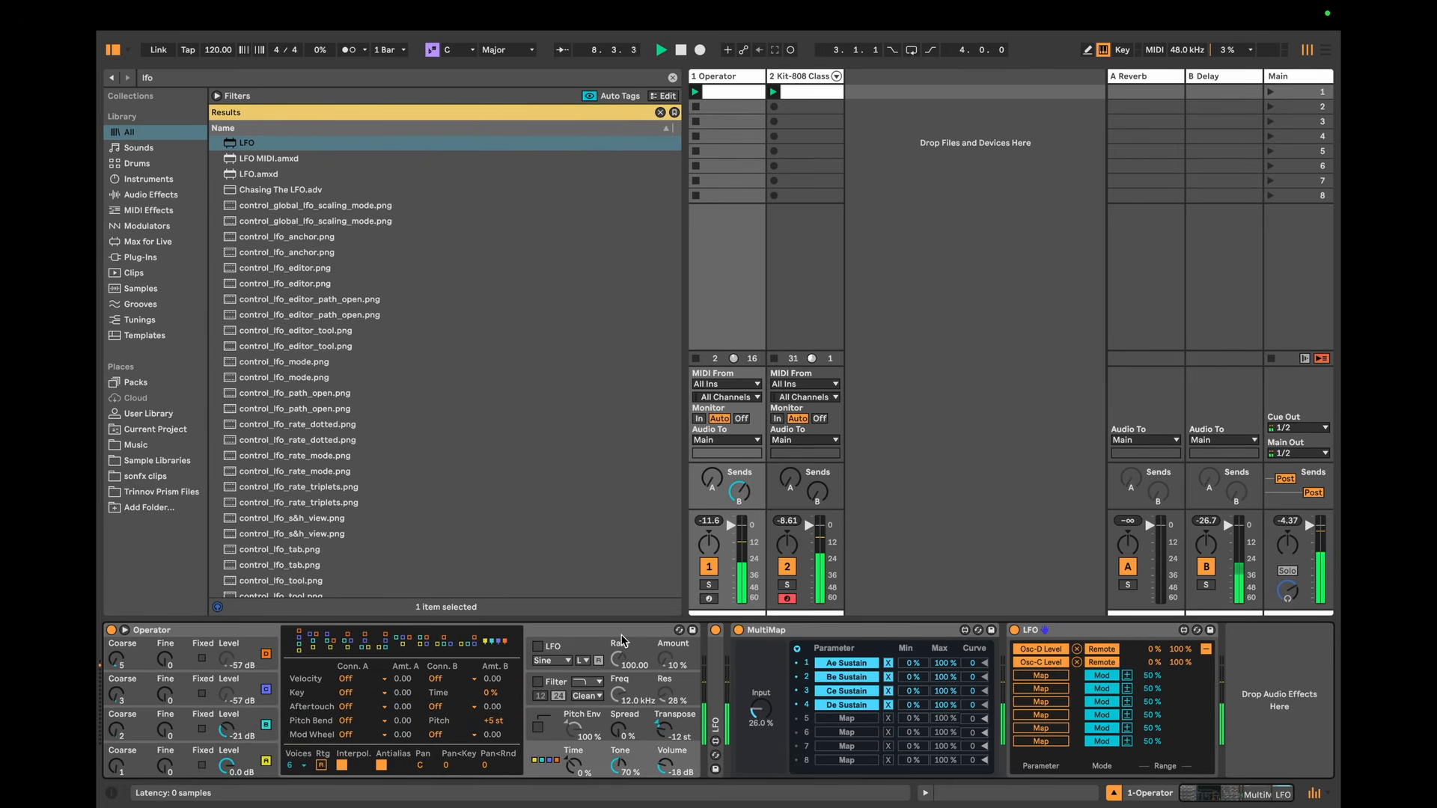
pyautogui.click(227, 635)
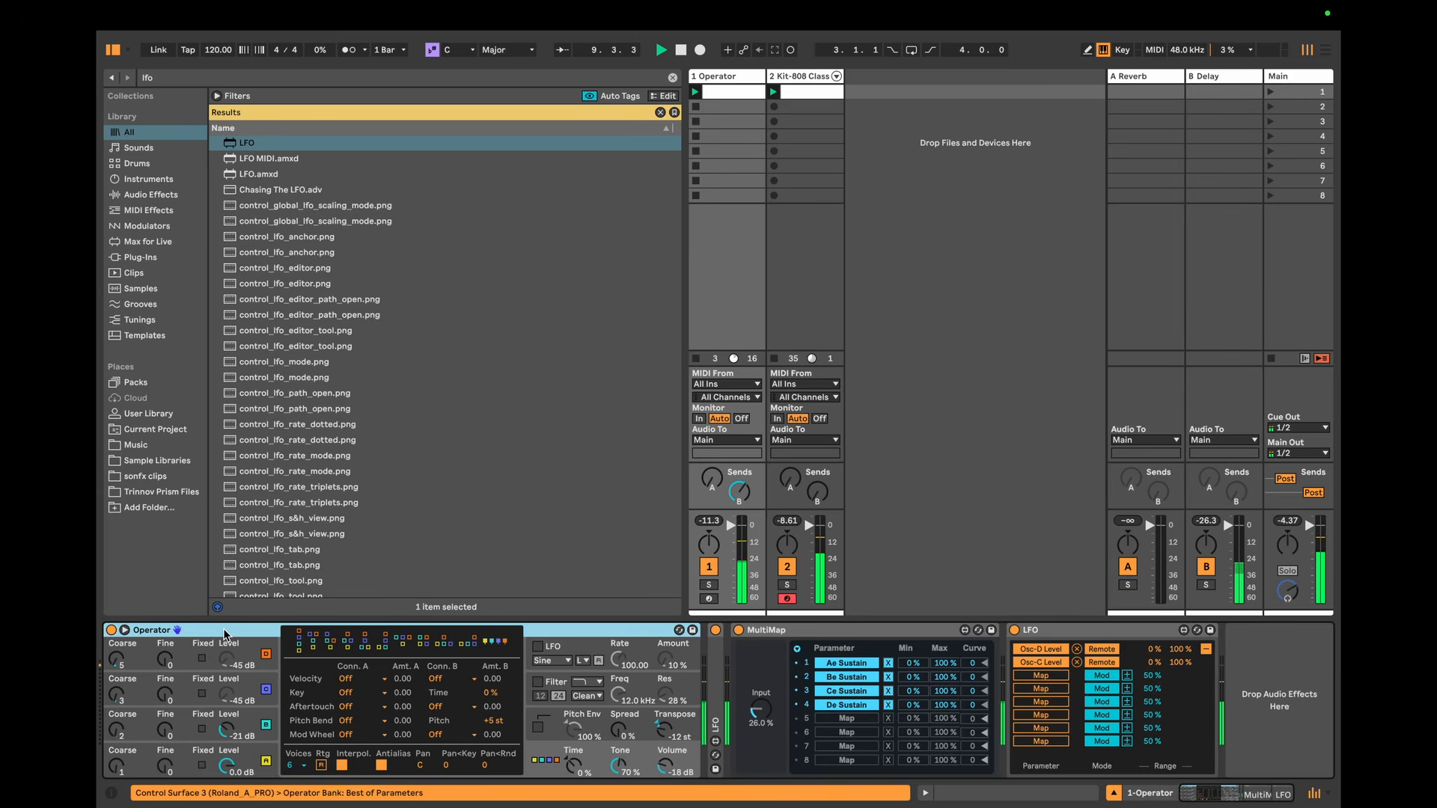
pyautogui.click(669, 737)
pyautogui.moveTo(668, 737); pyautogui.dragTo(668, 754)
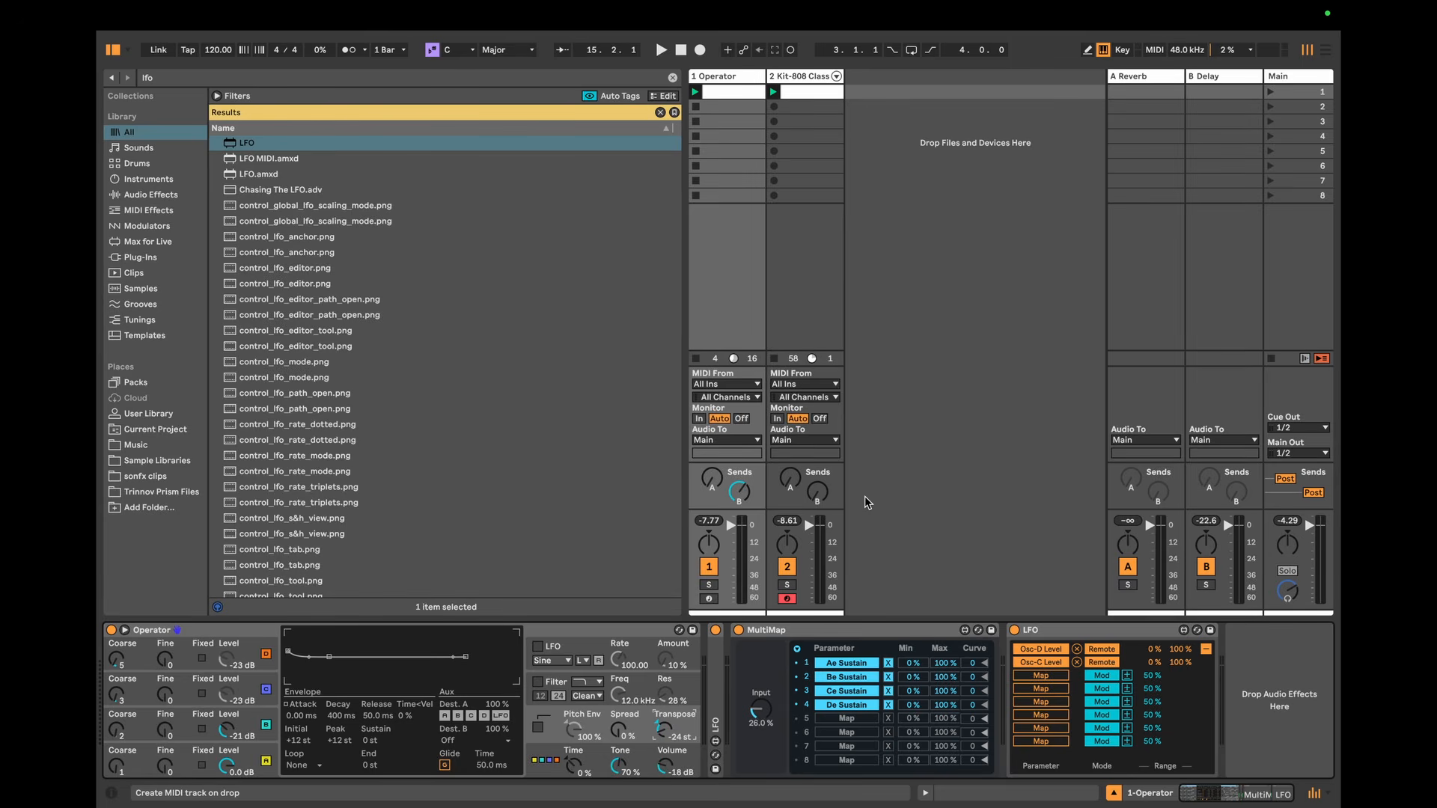
pyautogui.click(608, 627)
pyautogui.click(1002, 518)
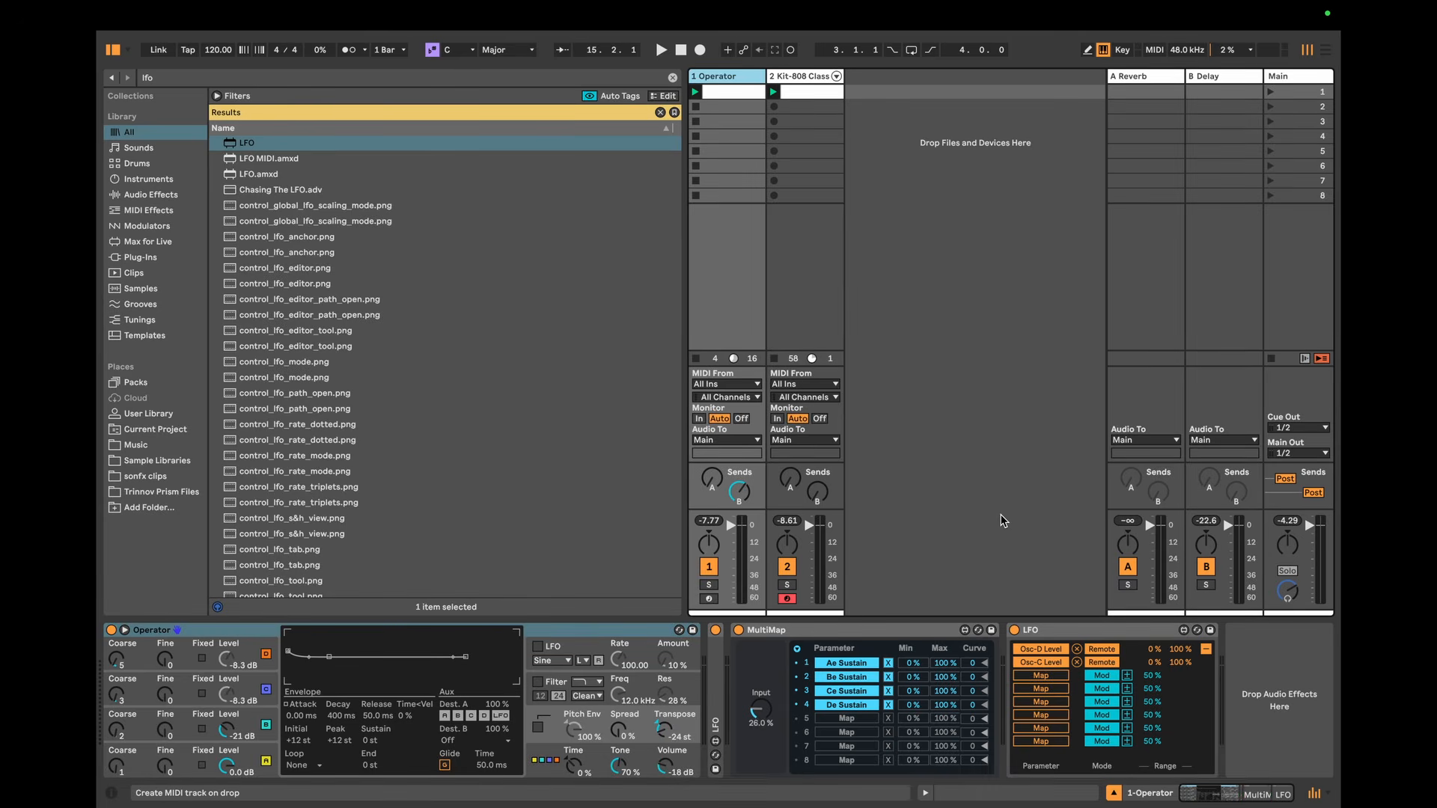
pyautogui.click(1225, 285)
pyautogui.click(745, 302)
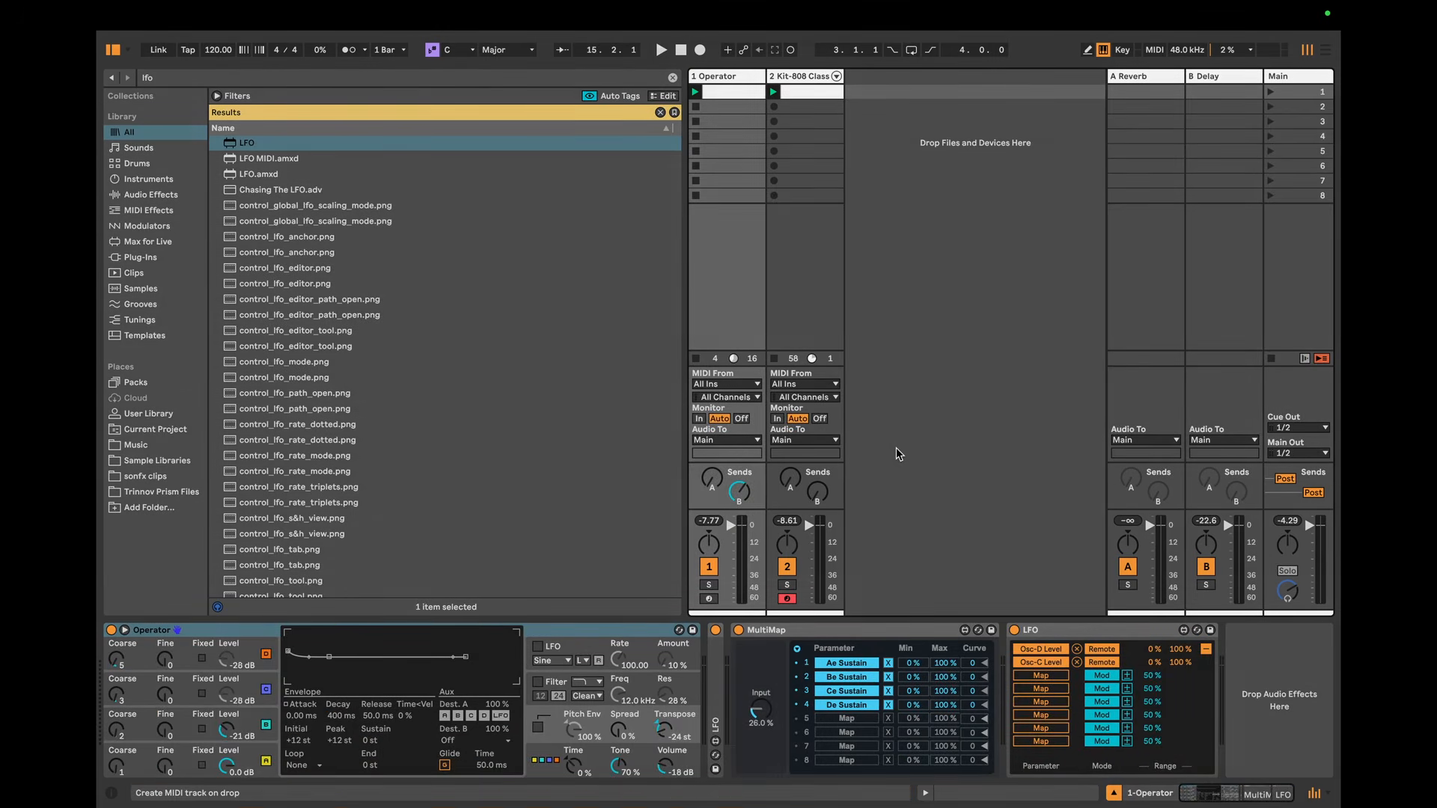
# Step: Start playback and set Operator's Transpose to -12 st
pyautogui.press('space')
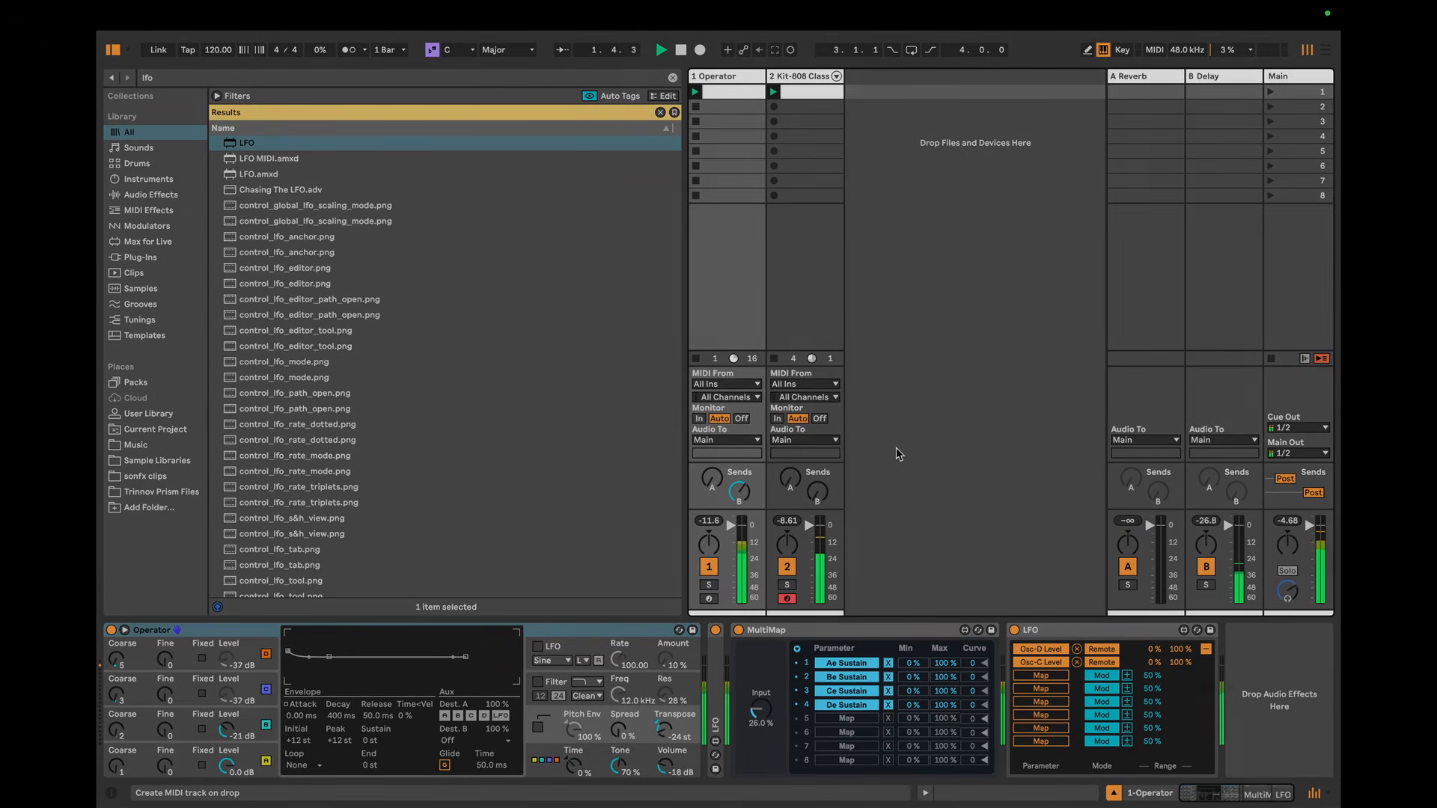
pyautogui.moveTo(663, 735); pyautogui.dragTo(663, 715)
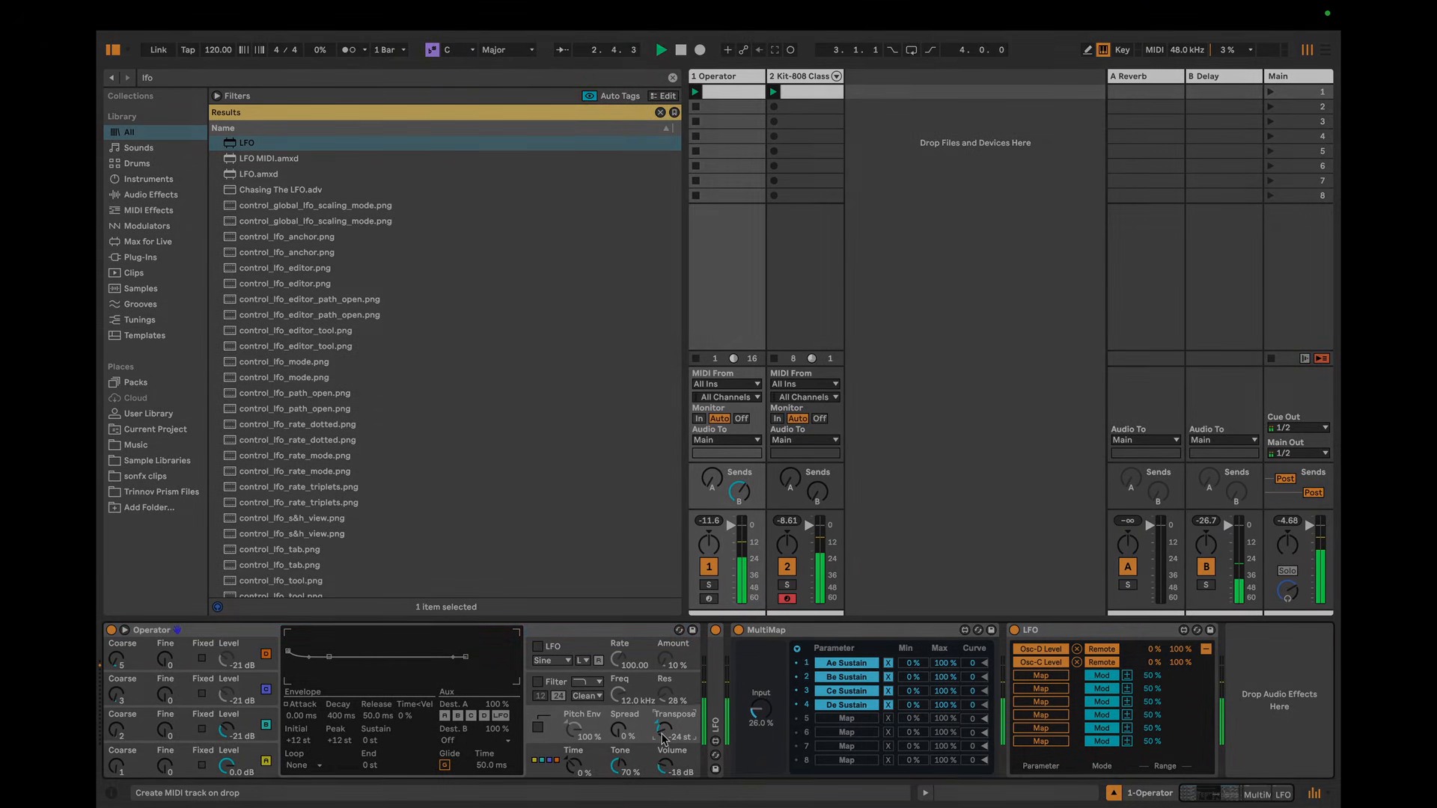
# Step: Set oscillator B's level to -17 dB, adjust oscillator C's level and delete the LFO device after MultiMap
pyautogui.click(1051, 630)
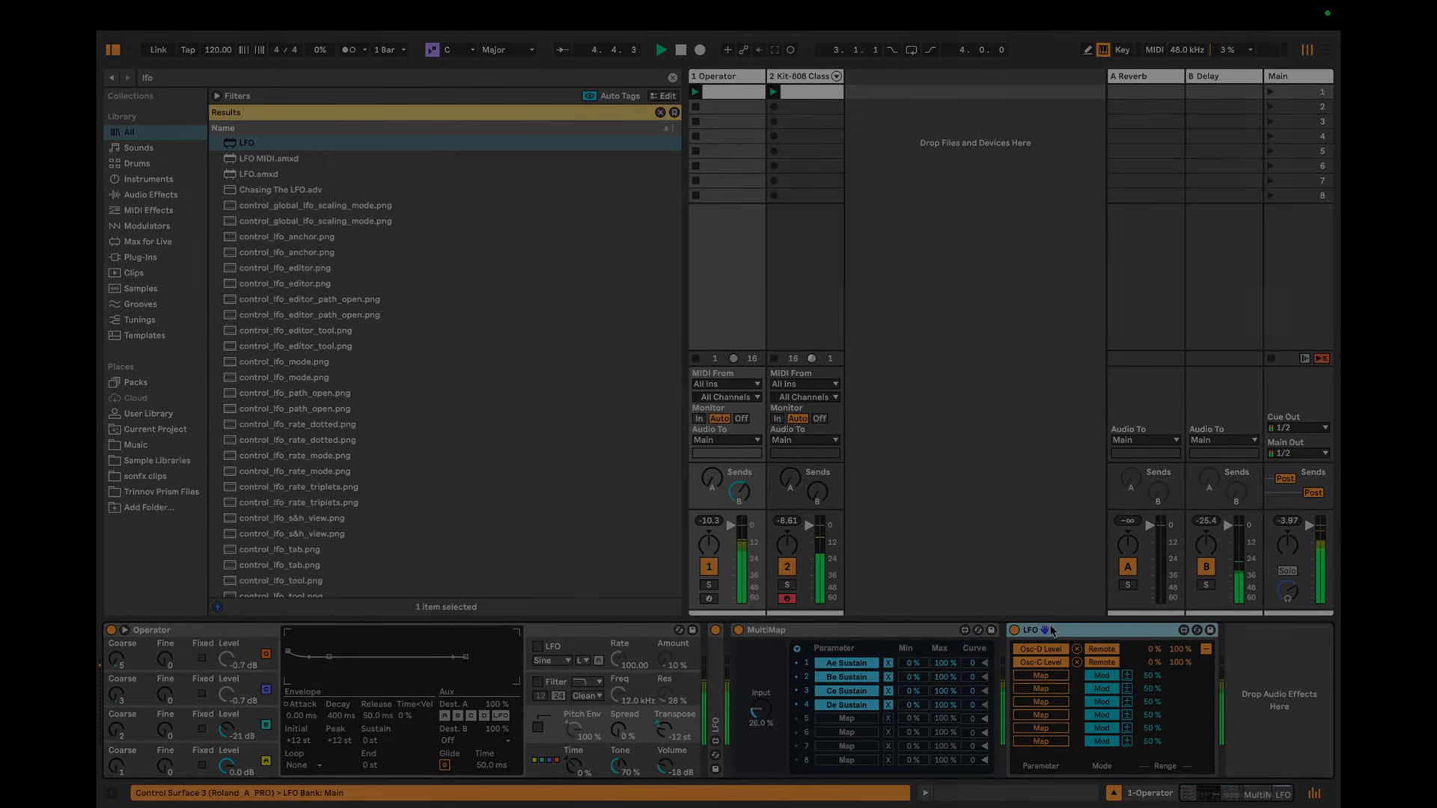
pyautogui.click(236, 732)
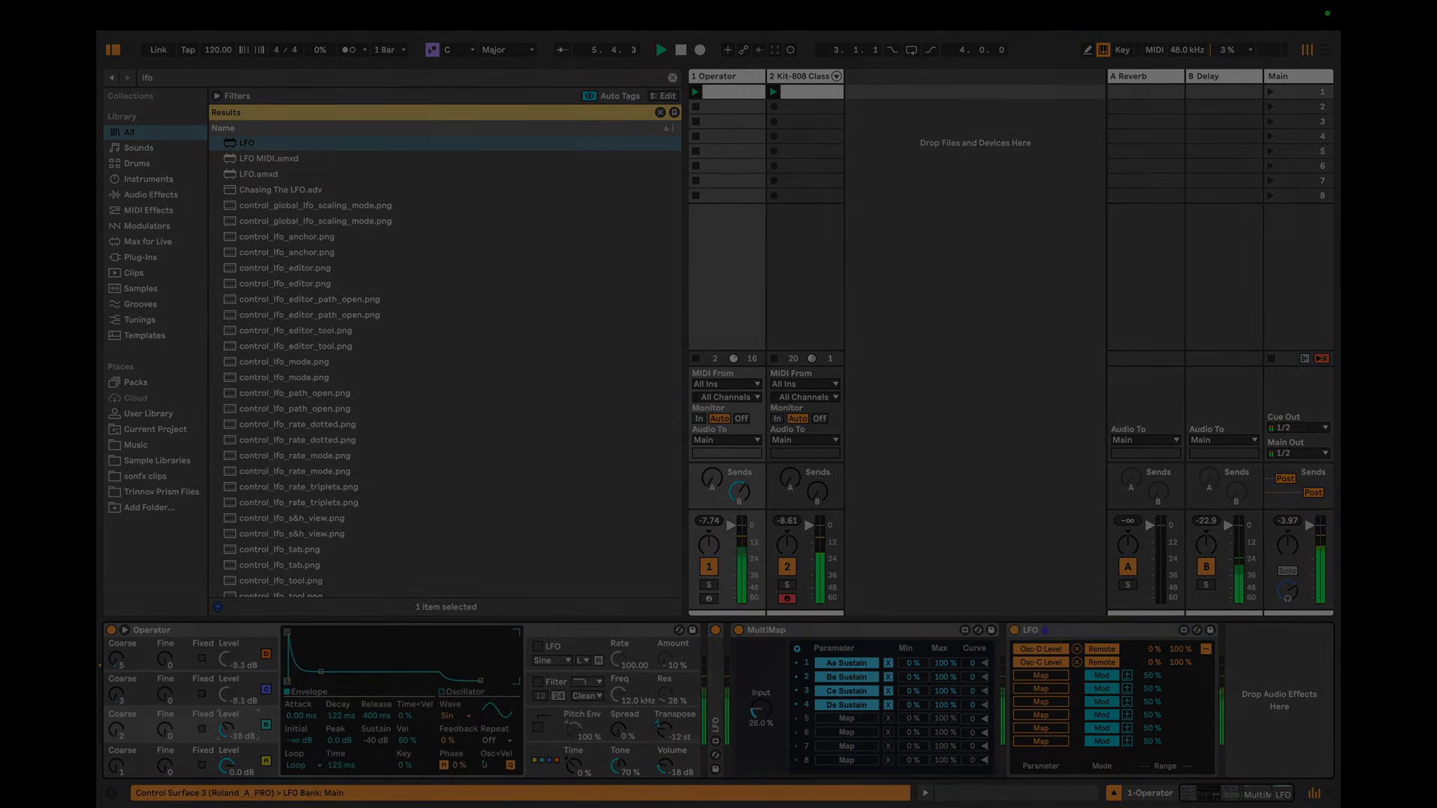
pyautogui.click(1068, 631)
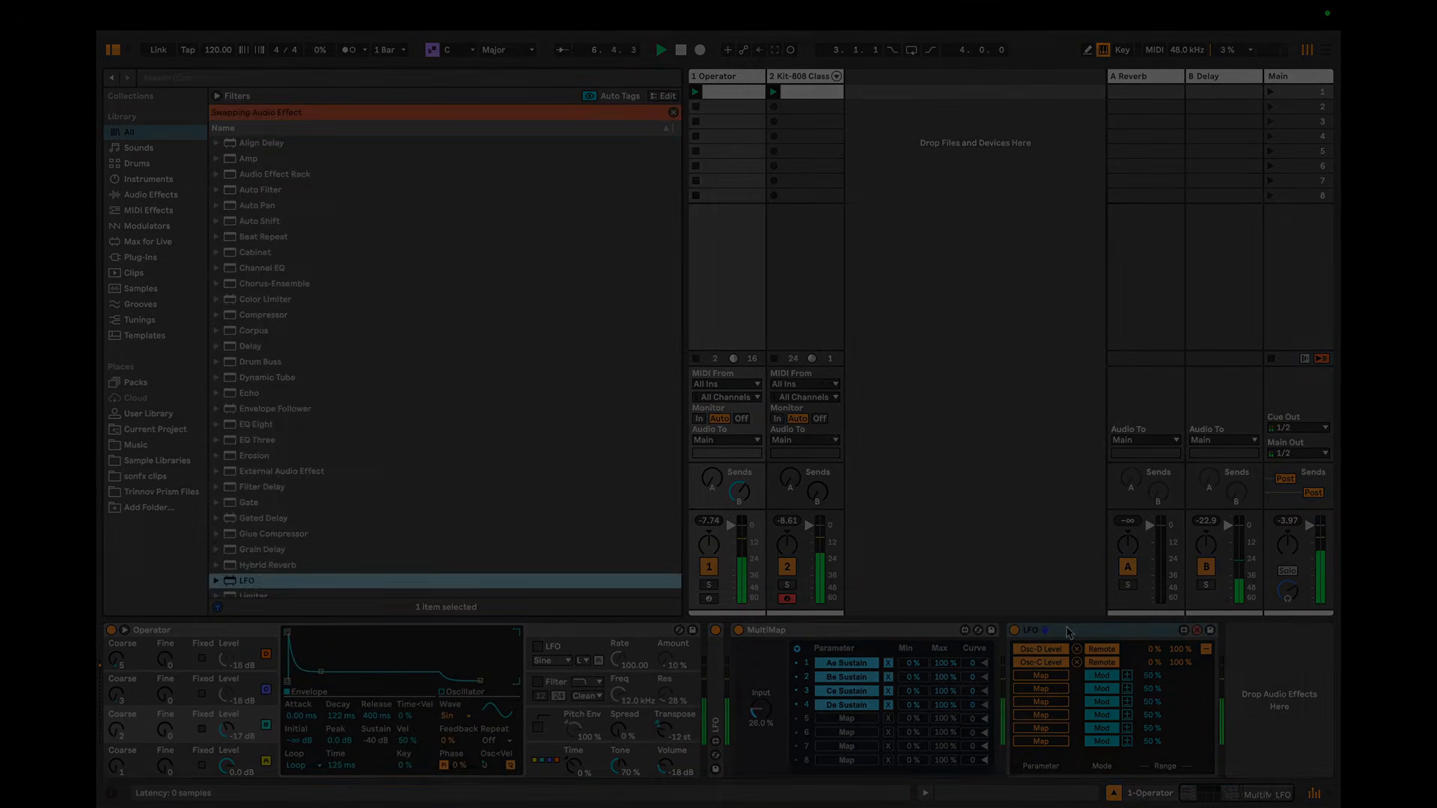
pyautogui.press('Delete')
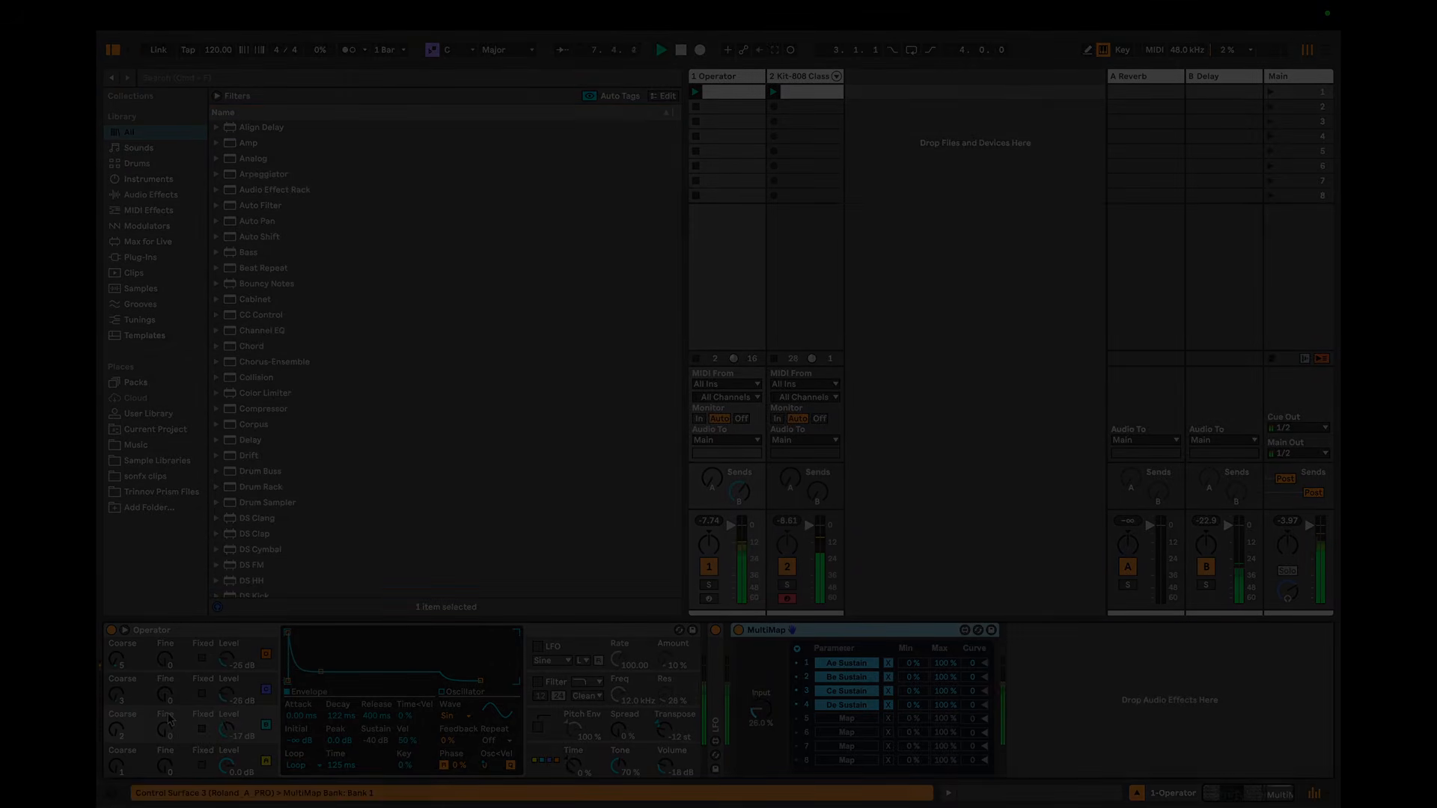
pyautogui.moveTo(228, 700); pyautogui.dragTo(228, 698)
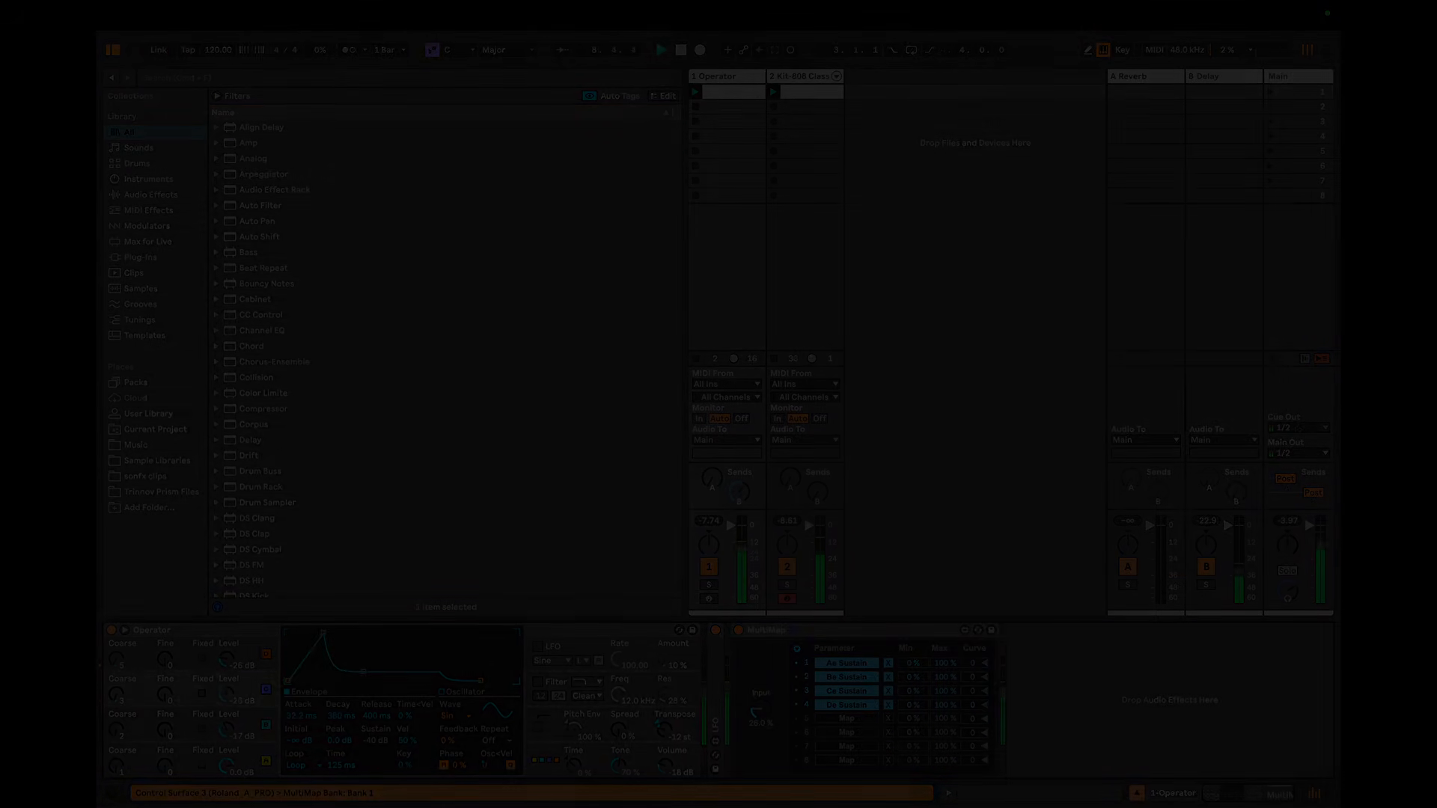